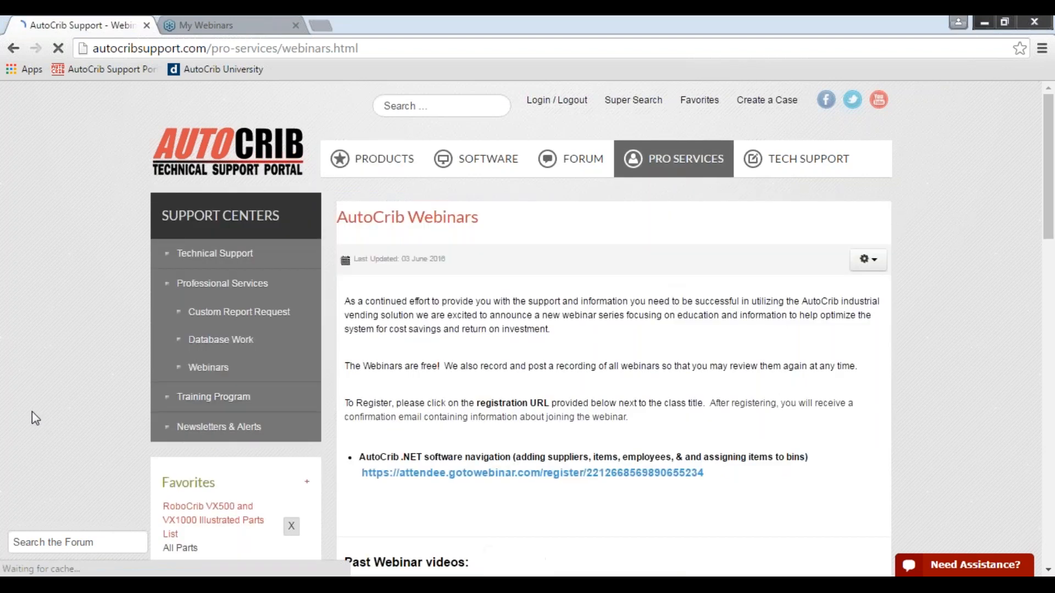
Look through the past webinar videos and registration links on the AutoCrib Webinars page.
{"action": "scroll", "coordinate": [32, 411], "scroll_direction": "down", "scroll_amount": 5}
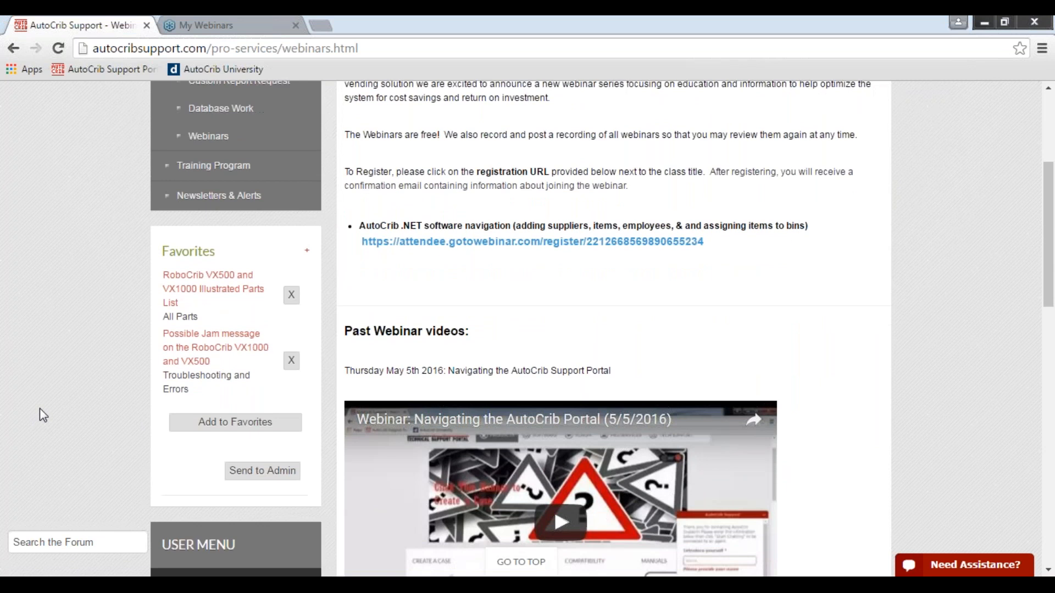
{"action": "scroll", "coordinate": [40, 408], "scroll_direction": "down", "scroll_amount": 4}
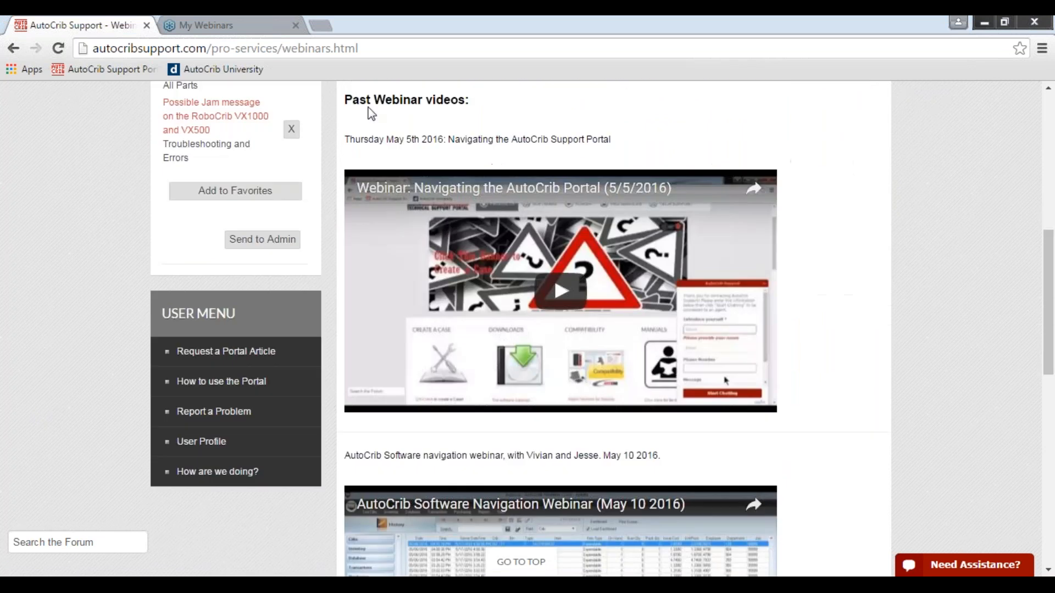
{"action": "left_click_drag", "start_coordinate": [353, 100], "coordinate": [475, 102]}
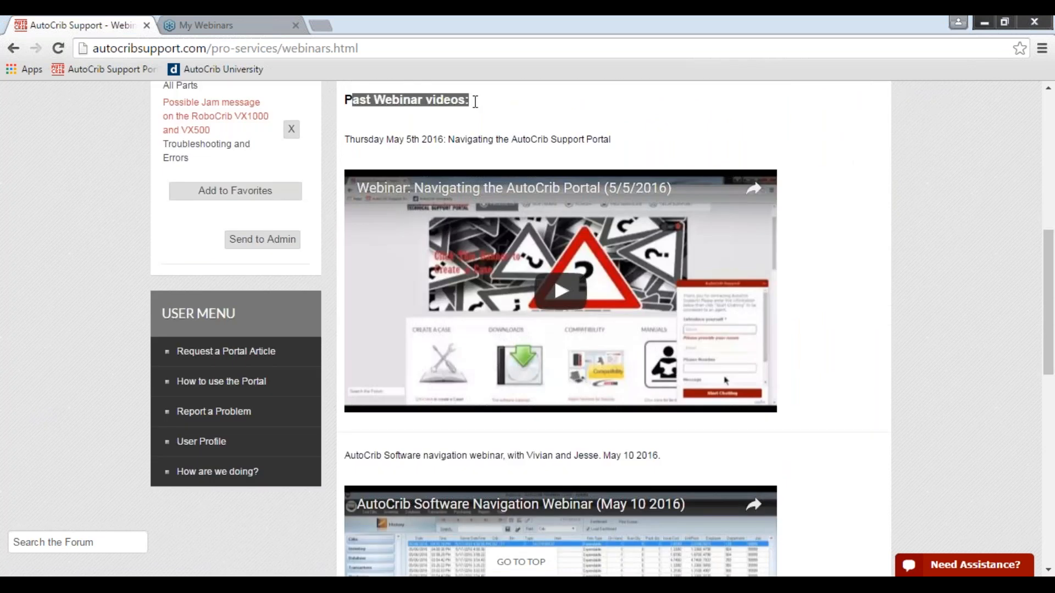
{"action": "scroll", "coordinate": [49, 284], "scroll_direction": "down", "scroll_amount": 6}
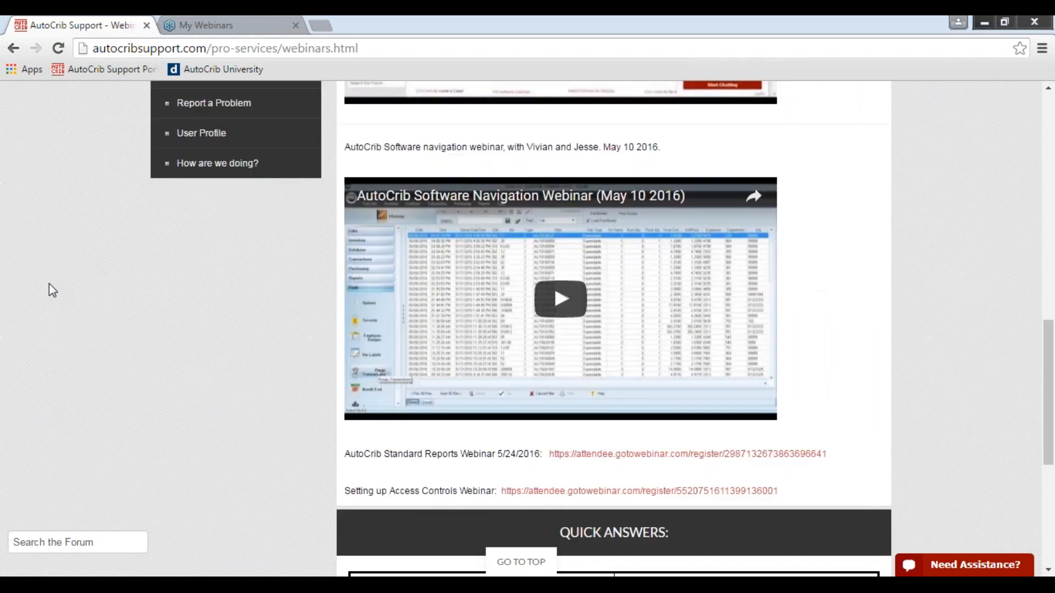
{"action": "scroll", "coordinate": [49, 283], "scroll_direction": "down", "scroll_amount": 2}
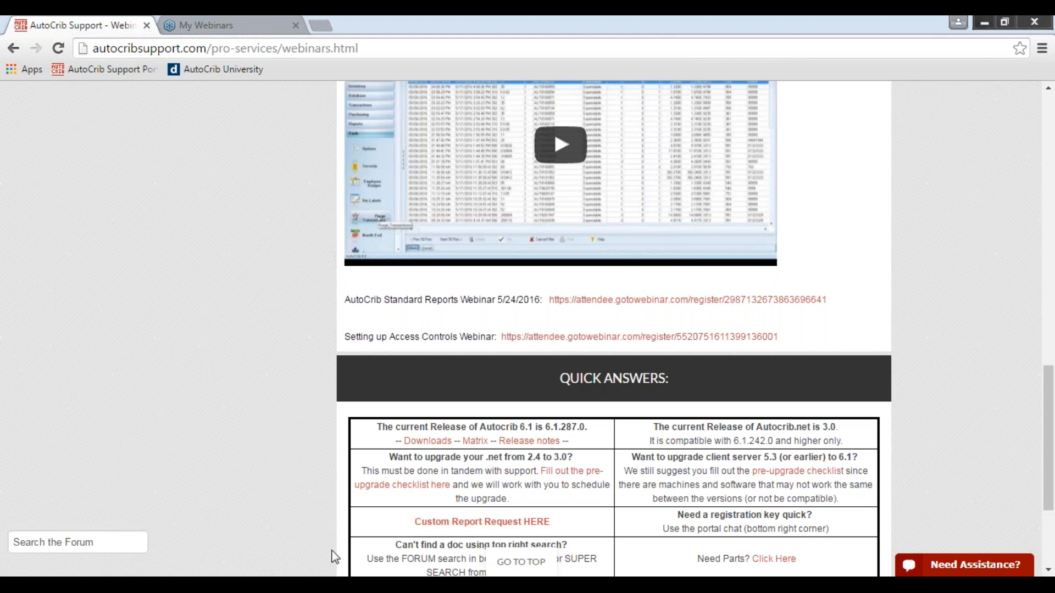
Switch to the running PowerPoint slide show and advance to the Agenda slide.
{"action": "mouse_move", "coordinate": [404, 585]}
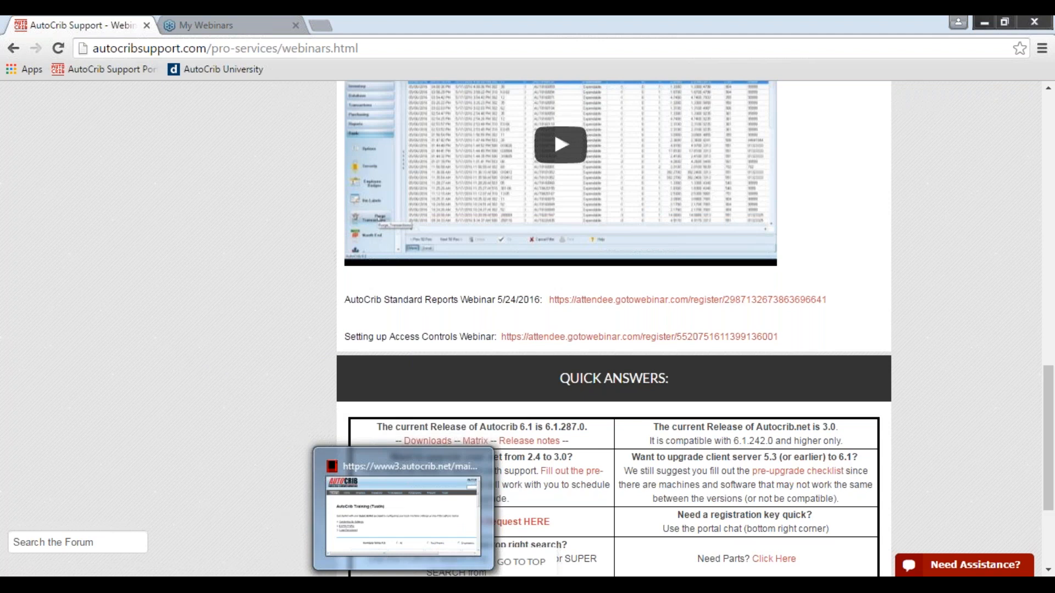
{"action": "mouse_move", "coordinate": [536, 585]}
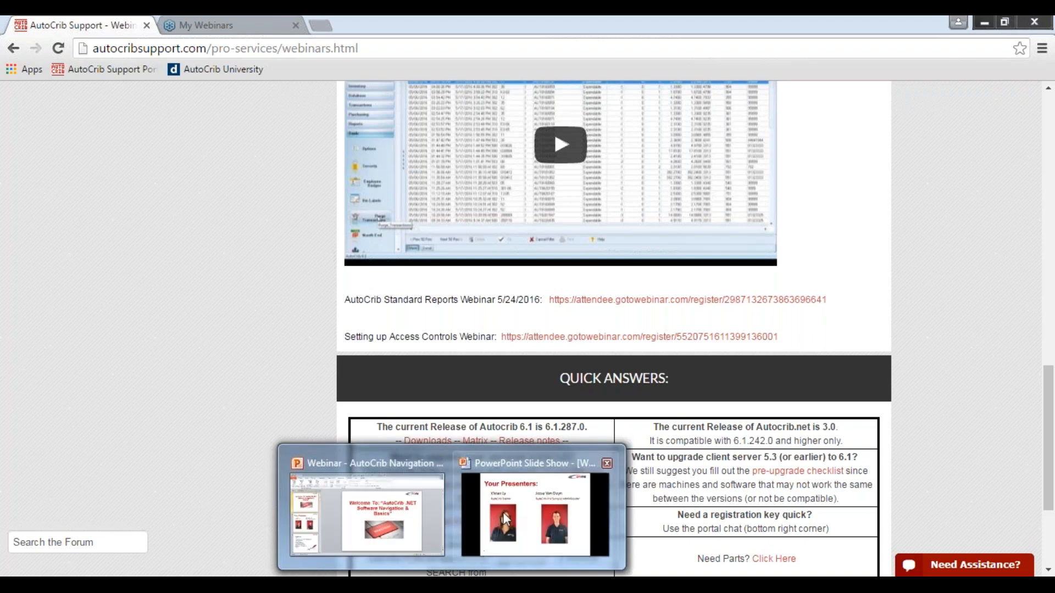
{"action": "left_click", "coordinate": [536, 508]}
{"action": "key", "text": "Right"}
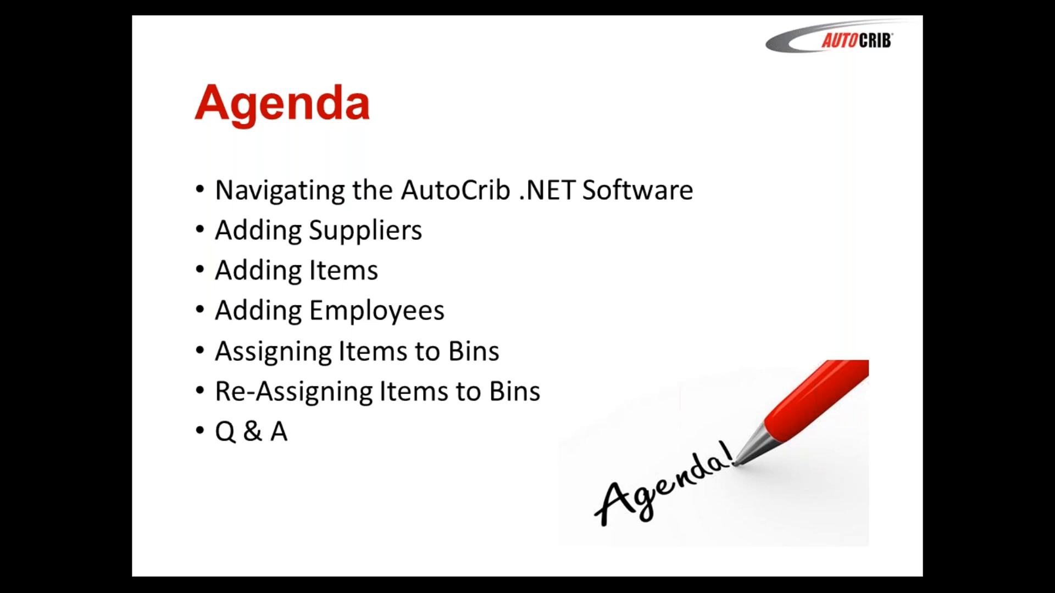
Switch to the Internet Explorer window showing AutoCrib.Net and maximize it.
{"action": "key", "text": "alt+Tab"}
{"action": "key", "text": "alt+Tab"}
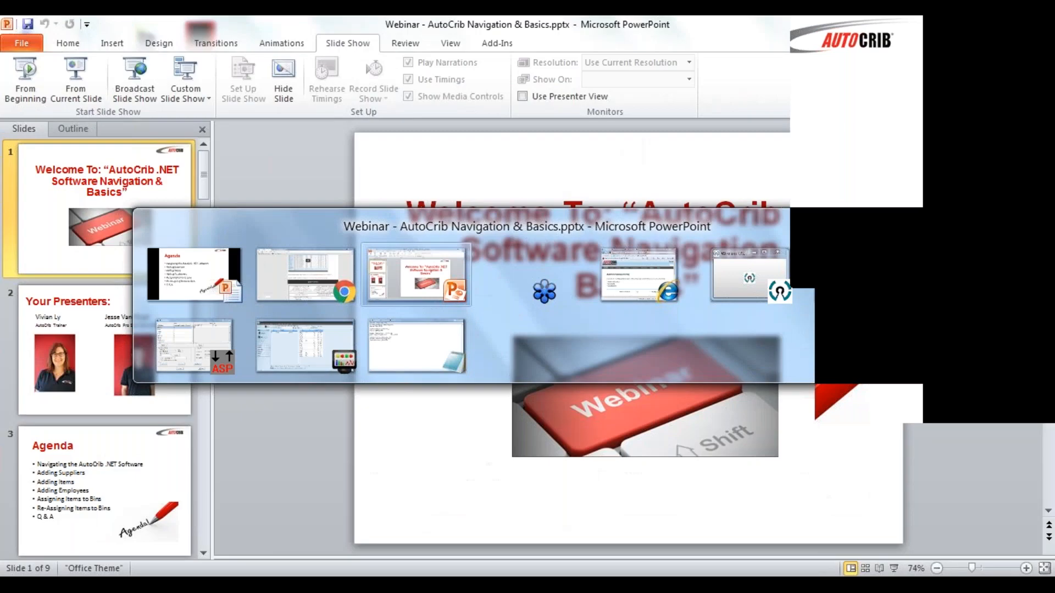
{"action": "key", "text": "alt+Tab"}
{"action": "key", "text": "alt+Tab"}
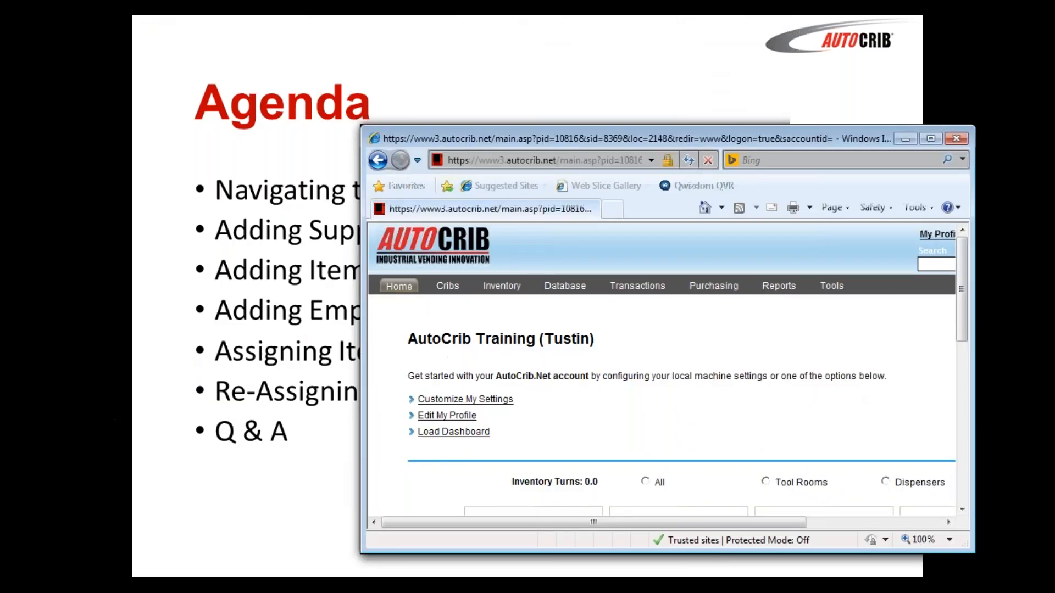
{"action": "double_click", "coordinate": [565, 137]}
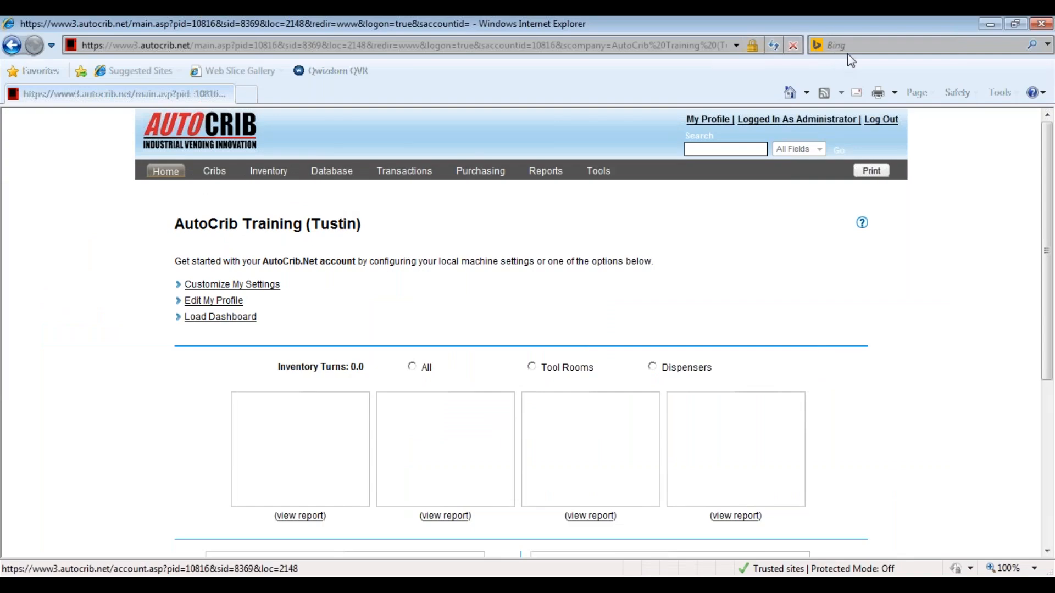
Log out of AutoCrib.Net and sign back in with the prefilled user ID and the account password.
{"action": "left_click", "coordinate": [881, 119]}
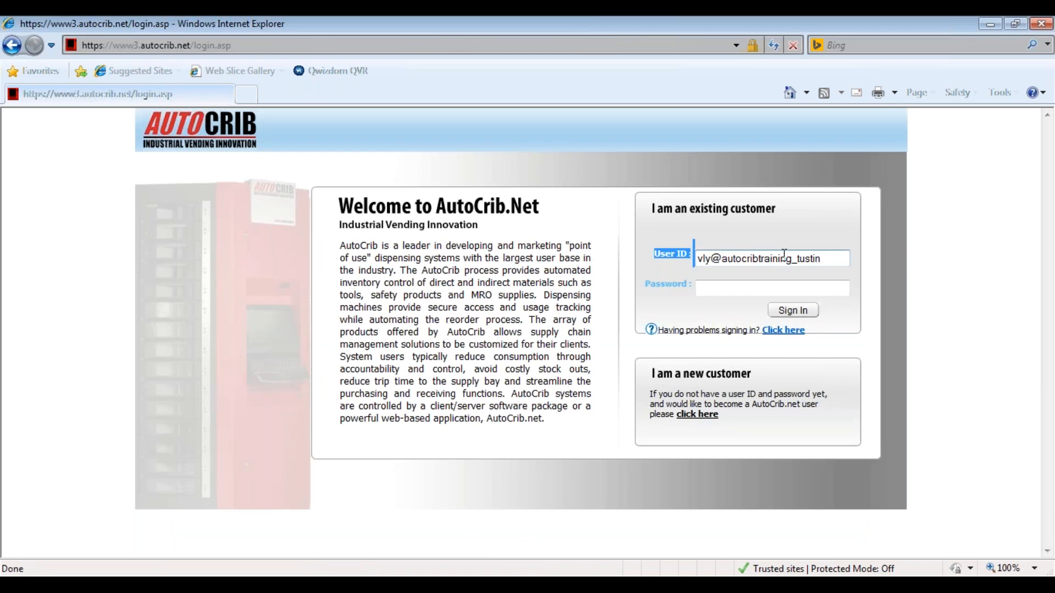
{"action": "left_click_drag", "start_coordinate": [824, 259], "coordinate": [695, 260]}
{"action": "left_click", "coordinate": [731, 296]}
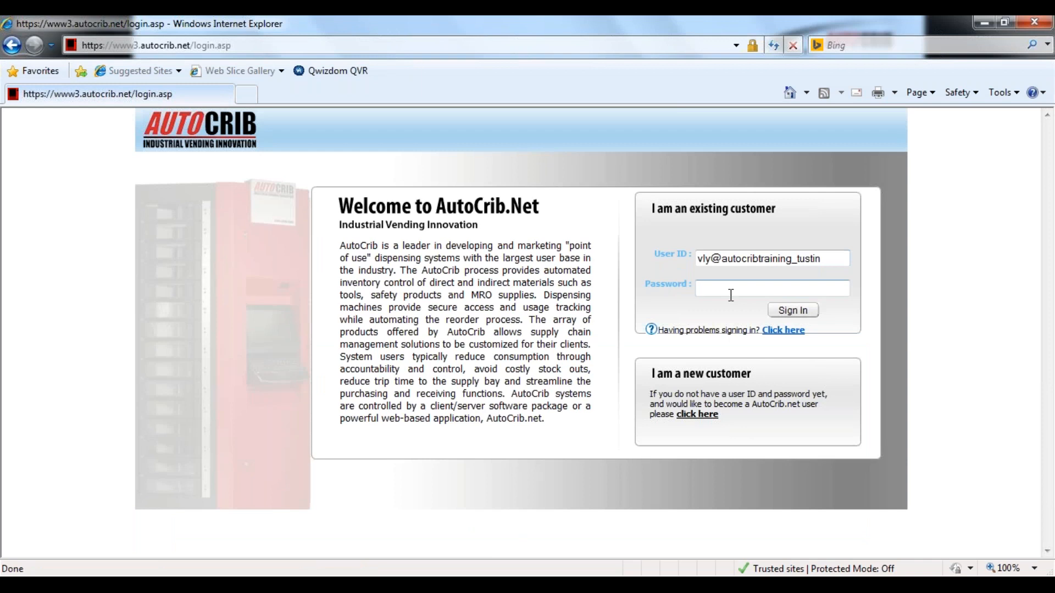
{"action": "type", "text": "*********"}
{"action": "left_click", "coordinate": [792, 310]}
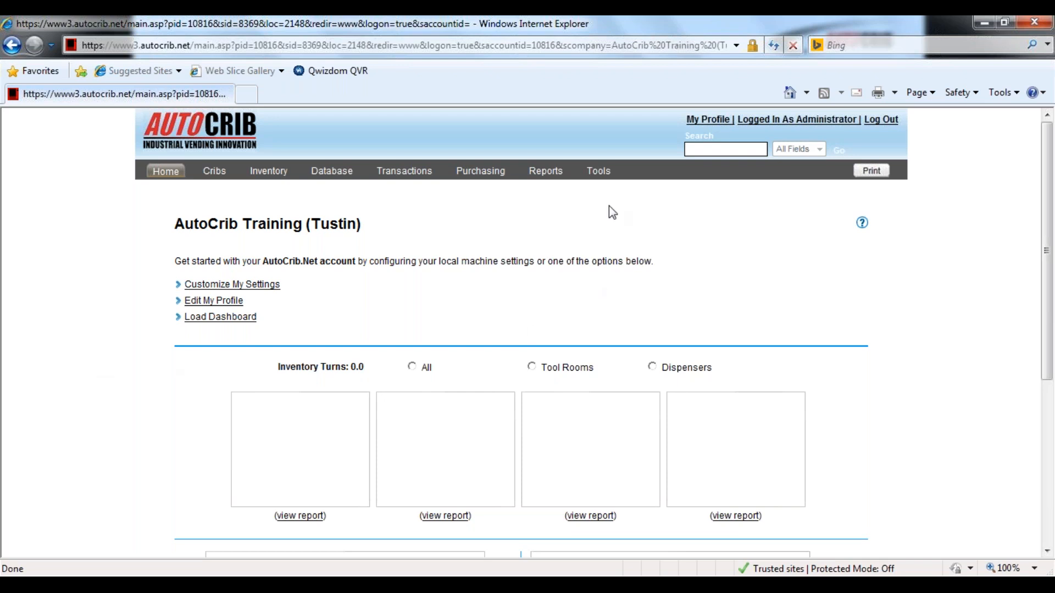
View the signed-in user's detail record in the Security tools, and return to the user listing.
{"action": "left_click", "coordinate": [599, 171]}
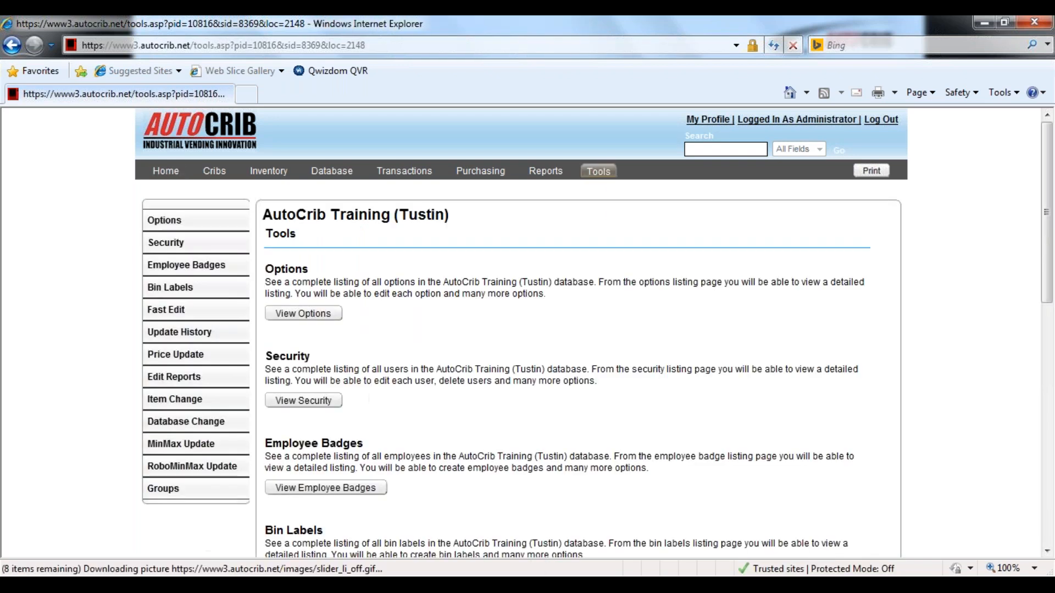
{"action": "left_click", "coordinate": [212, 248]}
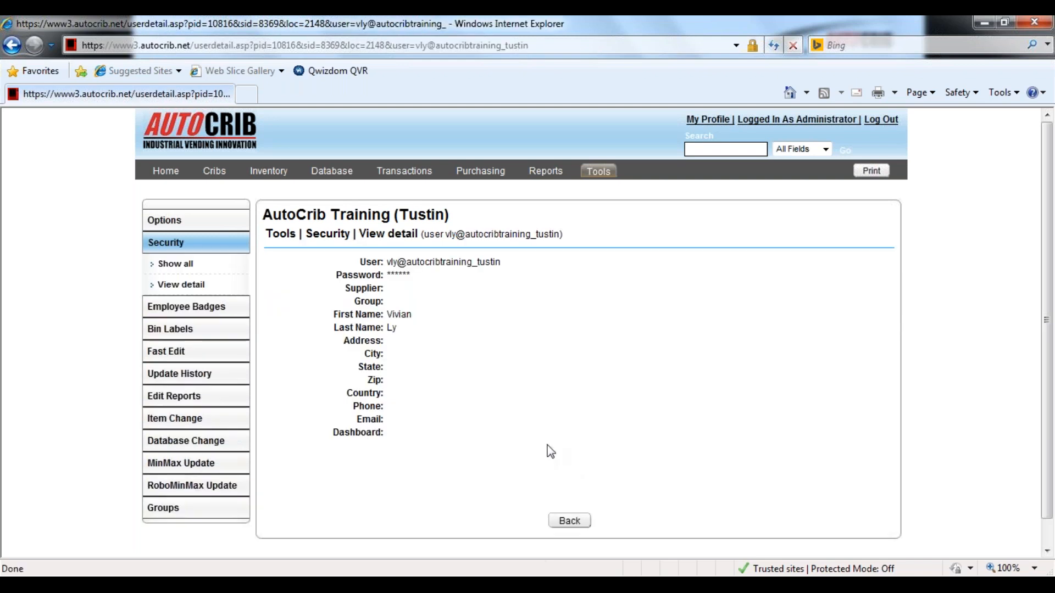
{"action": "left_click", "coordinate": [561, 521]}
Log out of AutoCrib.Net and minimize the PowerPoint and Chrome windows, leaving the restored login window moved aside.
{"action": "left_click", "coordinate": [890, 122]}
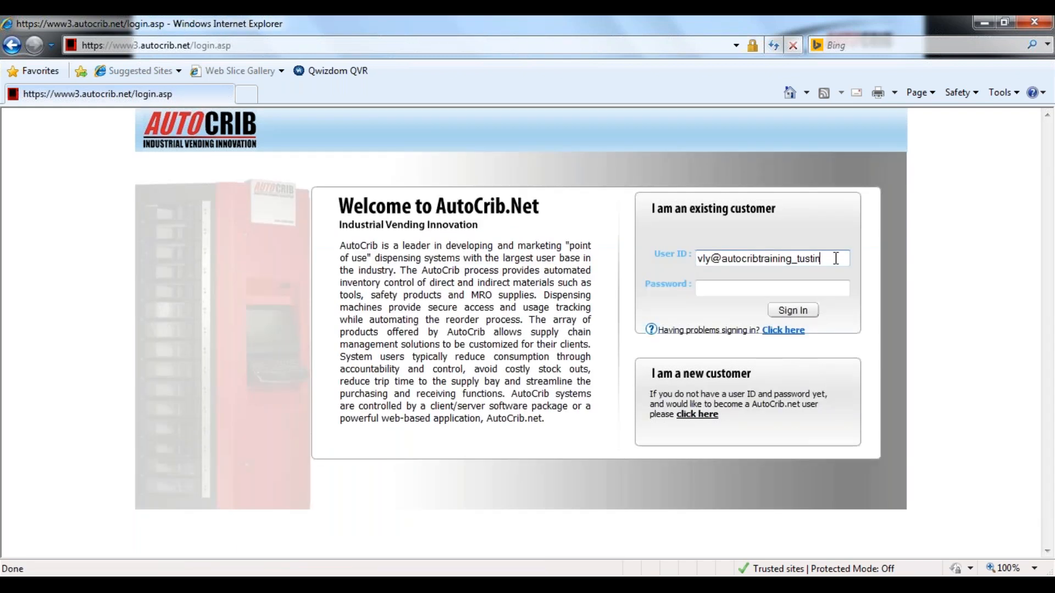
{"action": "left_click_drag", "start_coordinate": [834, 259], "coordinate": [654, 258]}
{"action": "key", "text": "ctrl+c"}
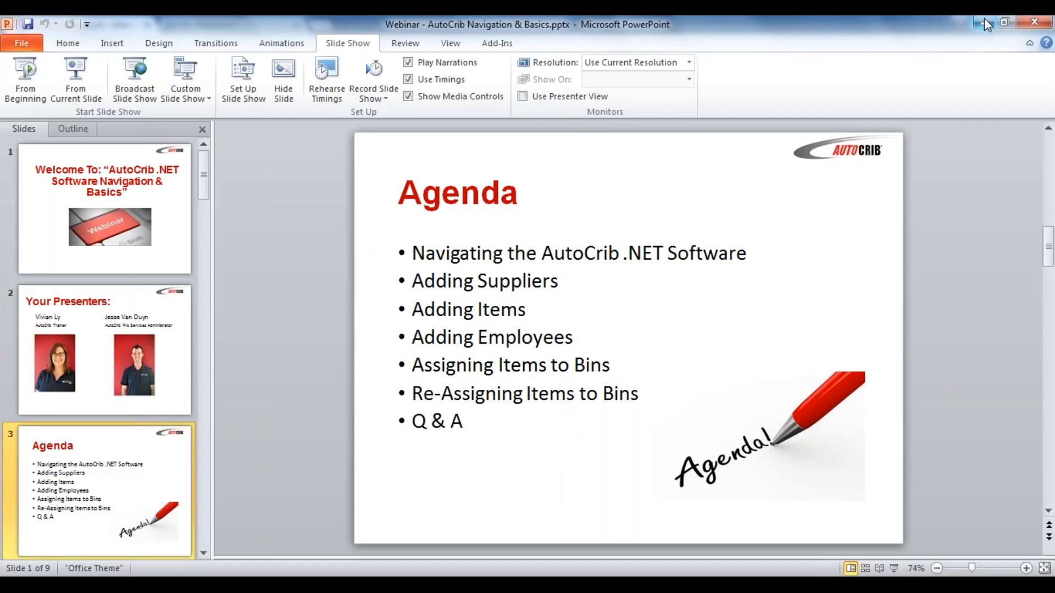
{"action": "left_click", "coordinate": [984, 22]}
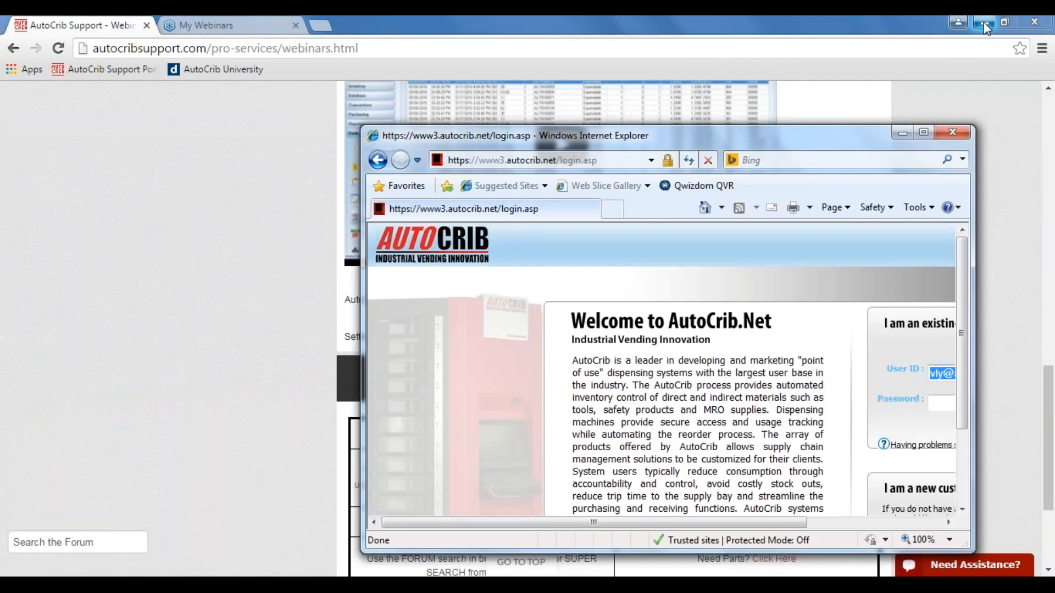
{"action": "left_click", "coordinate": [984, 25]}
{"action": "left_click_drag", "start_coordinate": [799, 137], "coordinate": [765, 95]}
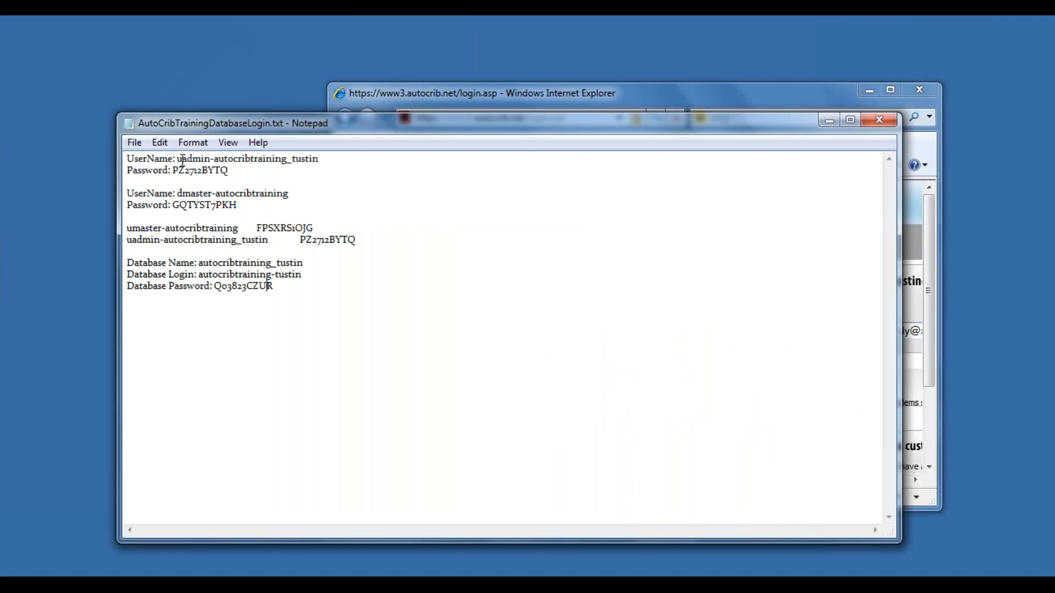
Try to transfer the second username in AutoCribTrainingDatabaseLogin.txt to the User ID field of the AutoCrib.Net login page.
{"action": "left_click_drag", "start_coordinate": [292, 194], "coordinate": [179, 190]}
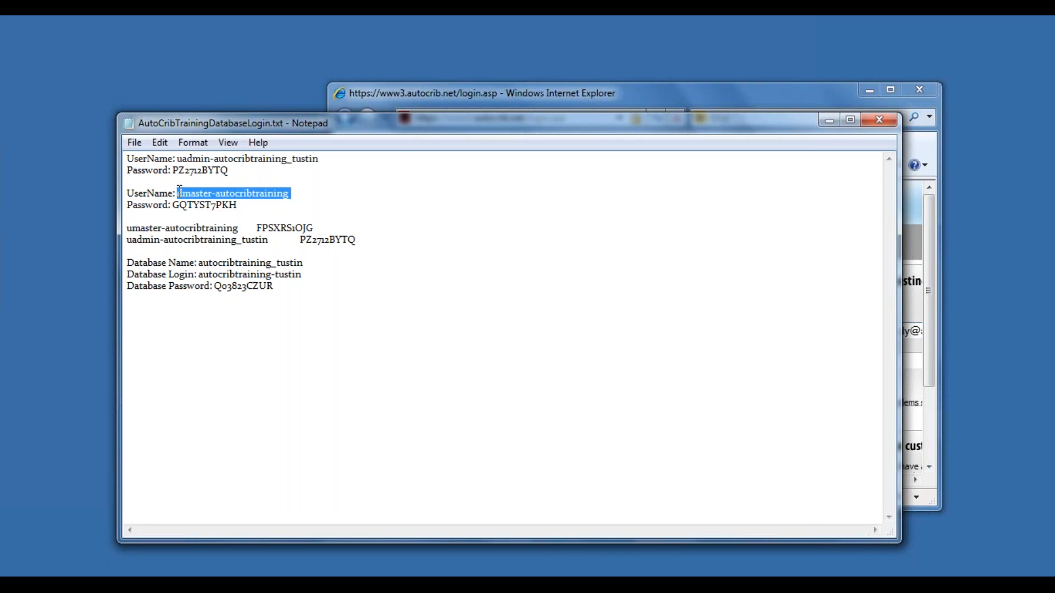
{"action": "key", "text": "ctrl+v"}
{"action": "double_click", "coordinate": [809, 95]}
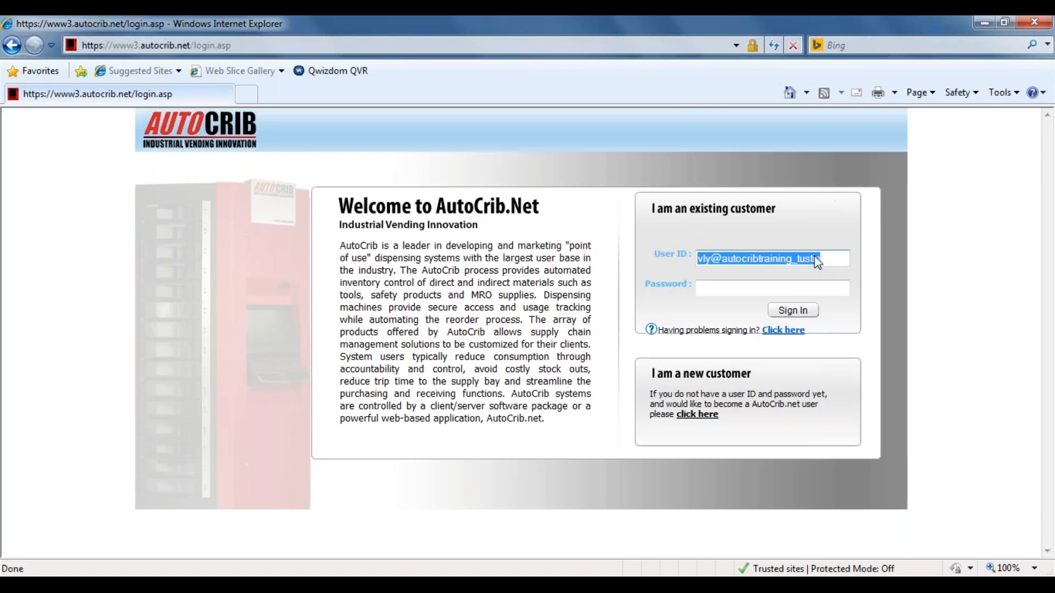
{"action": "left_click_drag", "start_coordinate": [830, 261], "coordinate": [646, 259]}
{"action": "key", "text": "ctrl+v"}
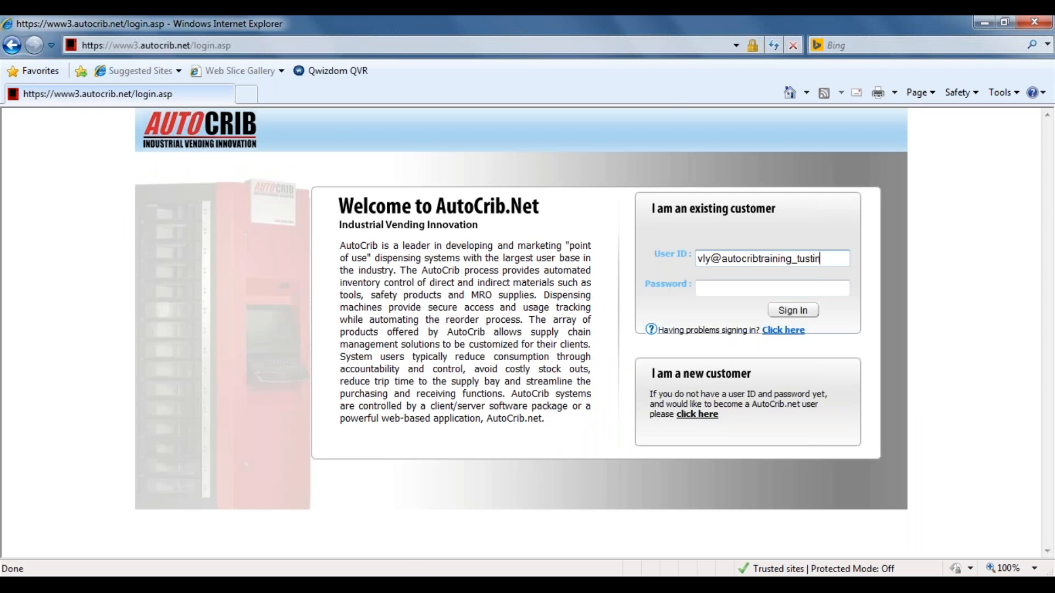
Replace the User ID on the login page with the first username listed in AutoCribTrainingDatabaseLogin.txt.
{"action": "left_click", "coordinate": [416, 584]}
{"action": "left_click_drag", "start_coordinate": [307, 198], "coordinate": [177, 196]}
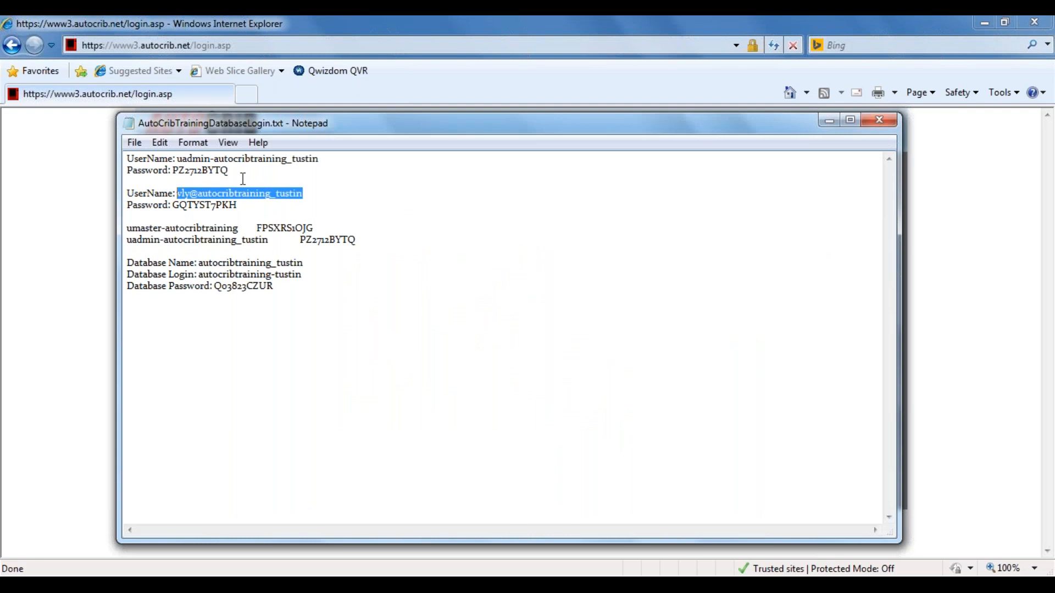
{"action": "left_click_drag", "start_coordinate": [177, 158], "coordinate": [326, 166]}
{"action": "key", "text": "ctrl+c"}
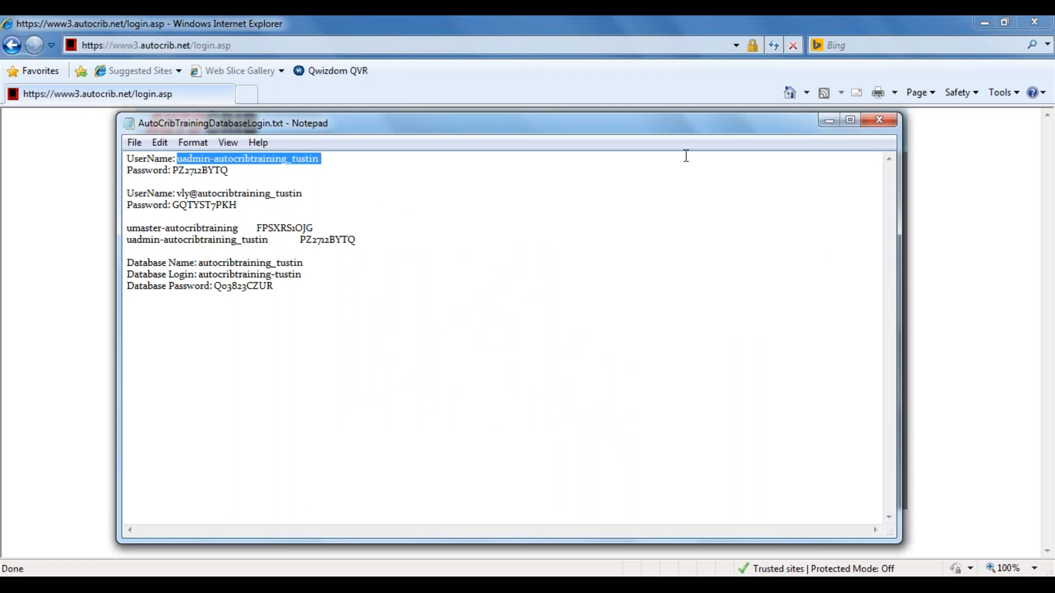
{"action": "left_click", "coordinate": [965, 271]}
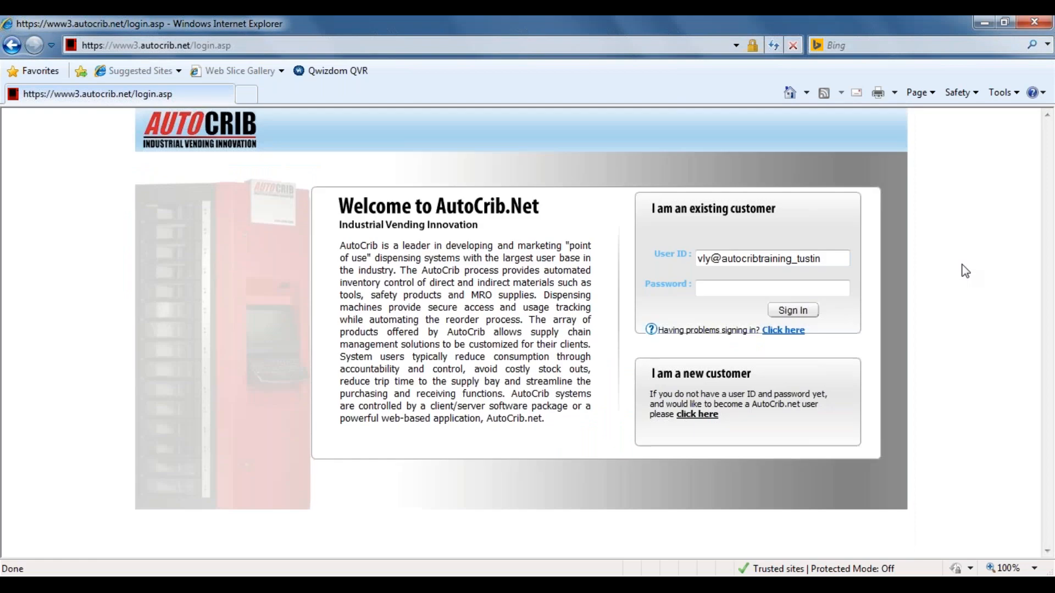
{"action": "triple_click", "coordinate": [827, 258]}
{"action": "key", "text": "ctrl+v"}
{"action": "key", "text": "Tab"}
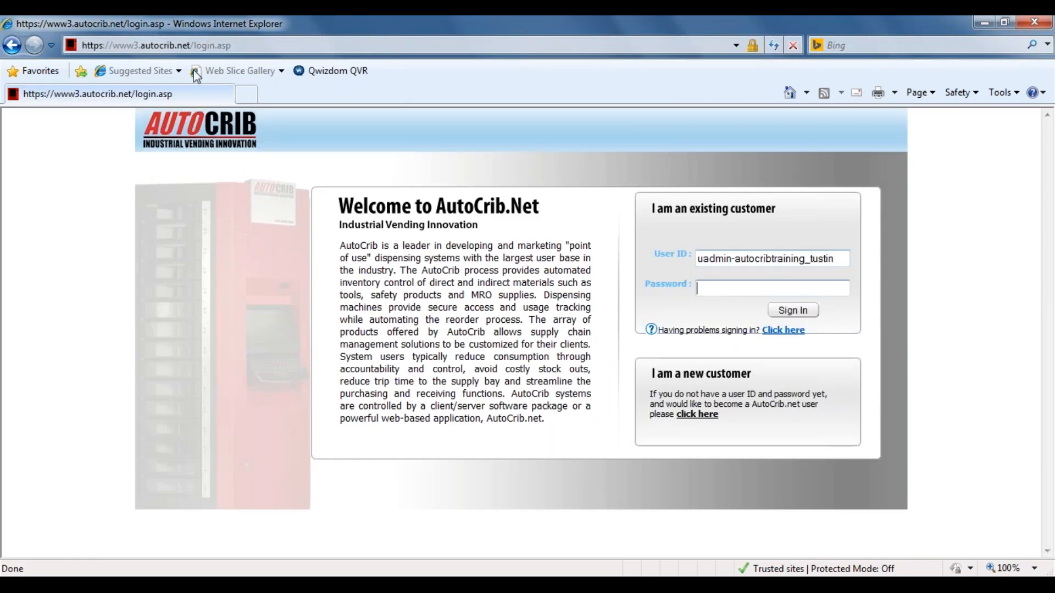
Copy the first account's password from the Notepad file into the Password field and try to sign in, dismissing any message.
{"action": "key", "text": "alt+Tab"}
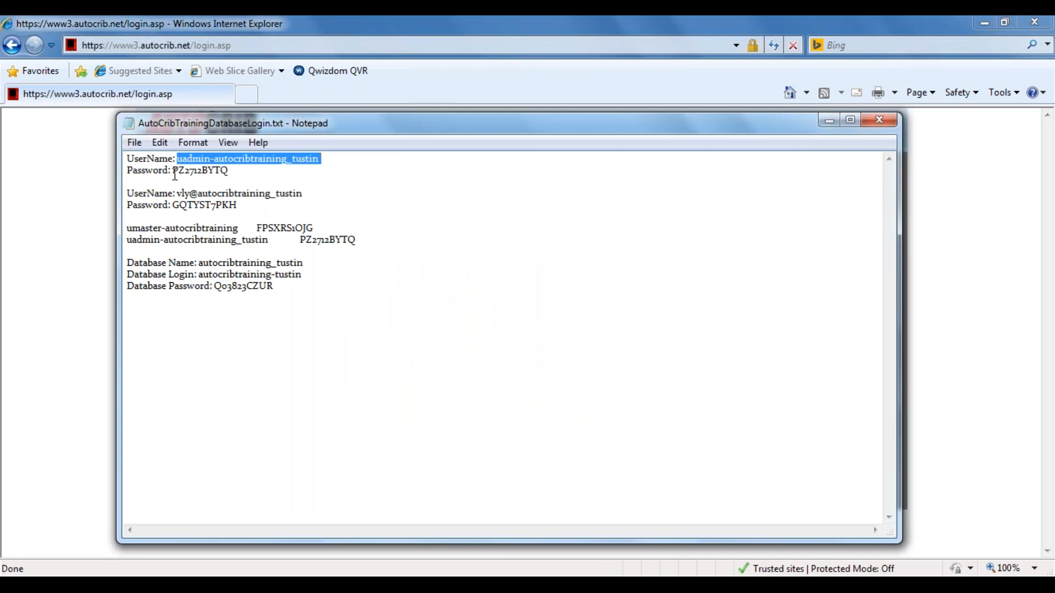
{"action": "left_click_drag", "start_coordinate": [172, 171], "coordinate": [230, 173]}
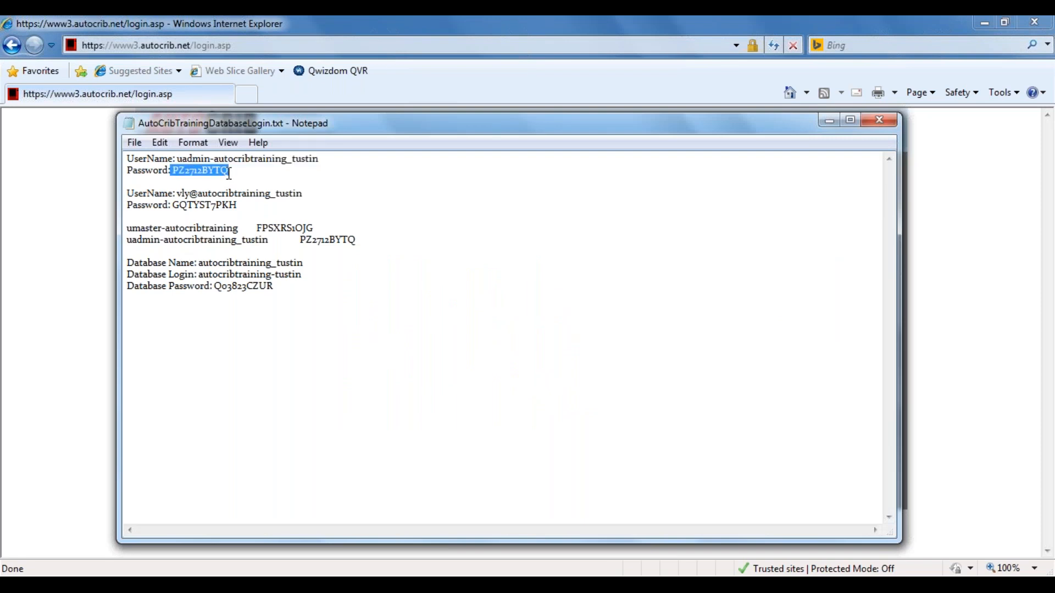
{"action": "key", "text": "alt+Tab"}
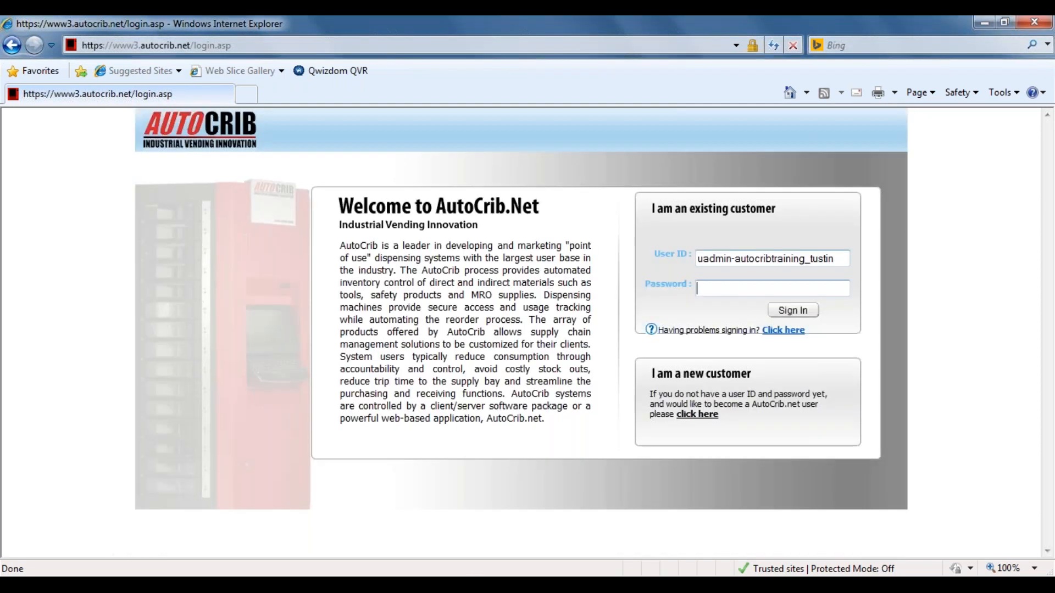
{"action": "key", "text": "ctrl+v"}
{"action": "left_click", "coordinate": [780, 310]}
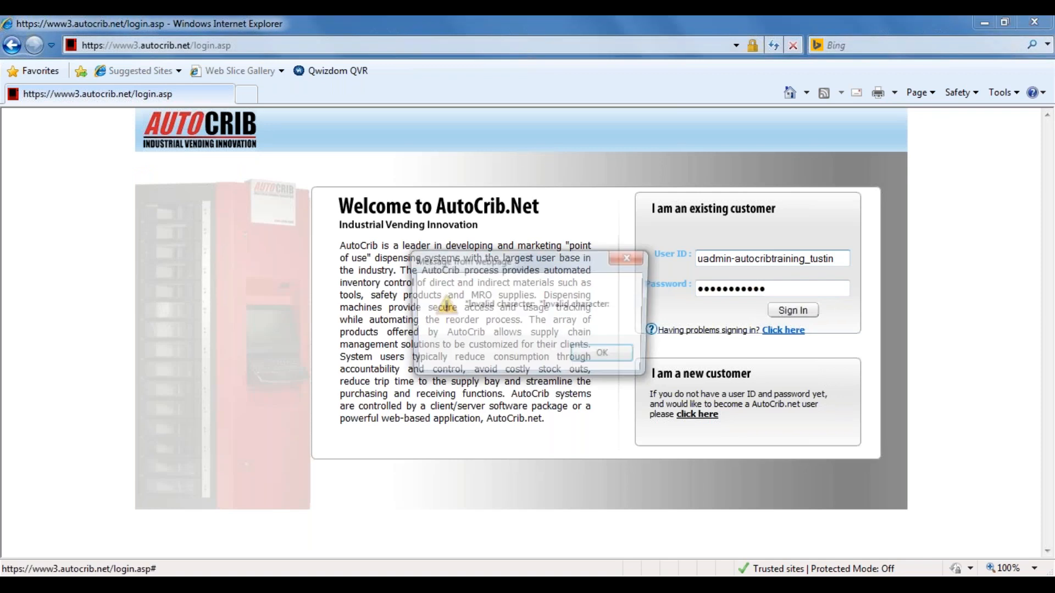
{"action": "left_click", "coordinate": [608, 356]}
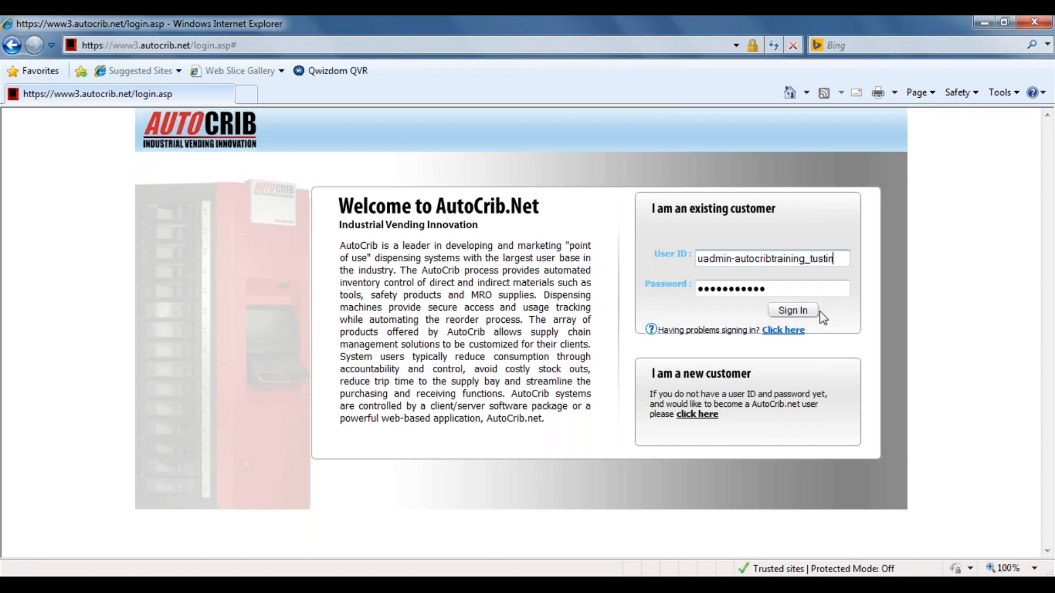
Replace the login page's Password entry with the first account's password, recopied from the Notepad file without its leading space, and sign in.
{"action": "left_click", "coordinate": [765, 288]}
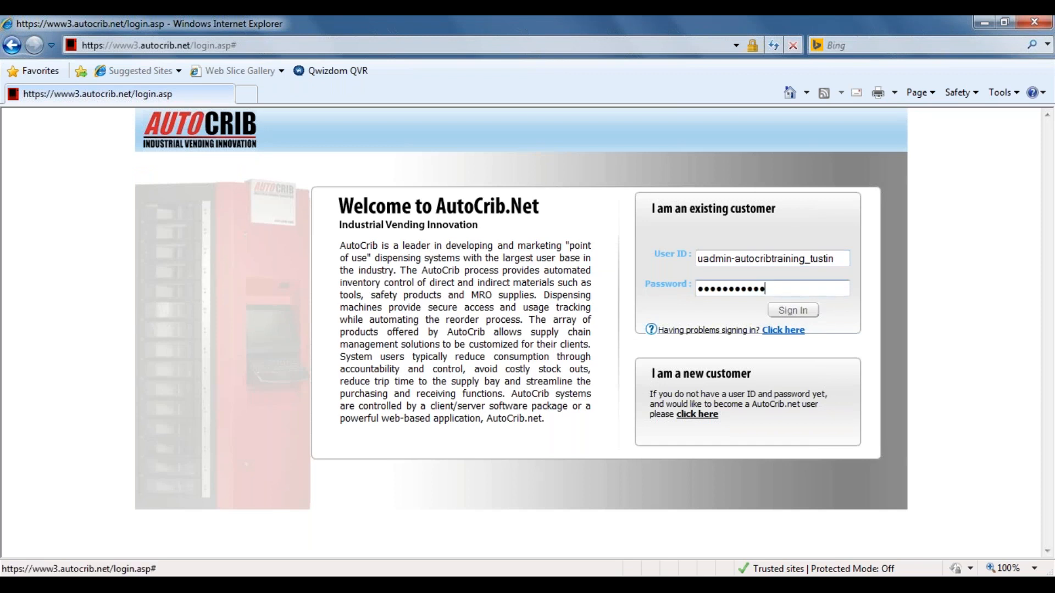
{"action": "left_click", "coordinate": [835, 259]}
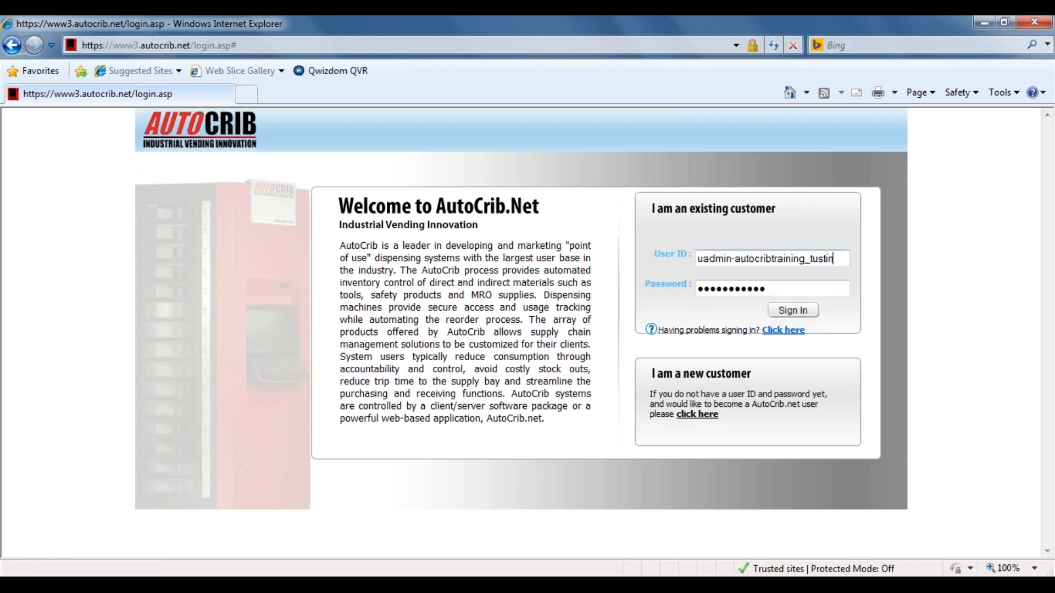
{"action": "key", "text": "Left"}
{"action": "key", "text": "Left"}
{"action": "key", "text": "Left"}
{"action": "key", "text": "Left"}
{"action": "key", "text": "Left"}
{"action": "key", "text": "Left"}
{"action": "key", "text": "Left"}
{"action": "key", "text": "Left"}
{"action": "key", "text": "Left"}
{"action": "key", "text": "Left"}
{"action": "key", "text": "Left"}
{"action": "key", "text": "Left"}
{"action": "key", "text": "Left"}
{"action": "key", "text": "Left"}
{"action": "key", "text": "Left"}
{"action": "key", "text": "Left"}
{"action": "key", "text": "Left"}
{"action": "key", "text": "Left"}
{"action": "key", "text": "Left"}
{"action": "key", "text": "Left"}
{"action": "key", "text": "Tab"}
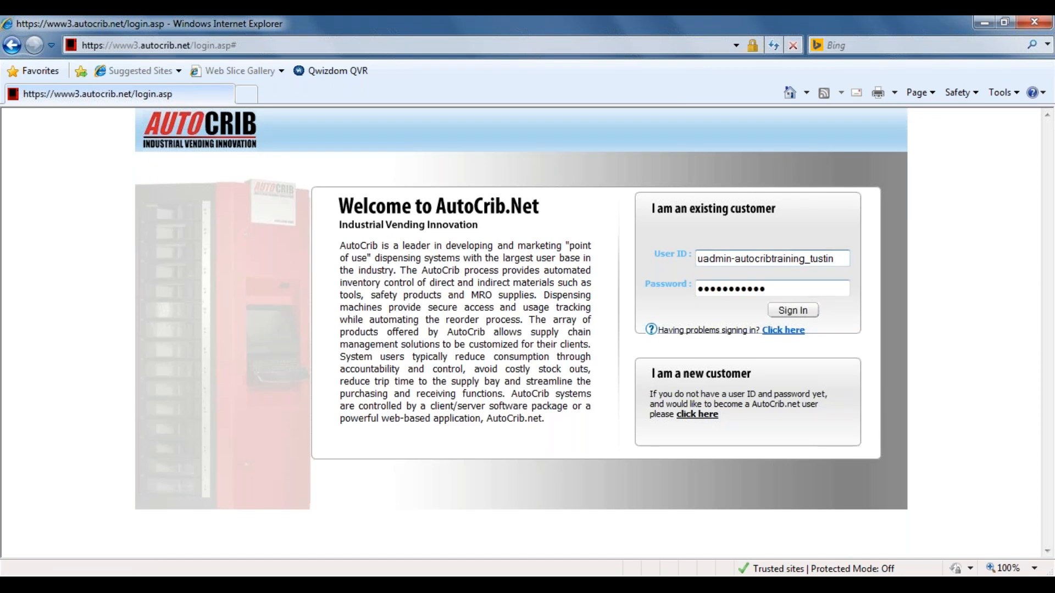
{"action": "key", "text": "alt+Tab"}
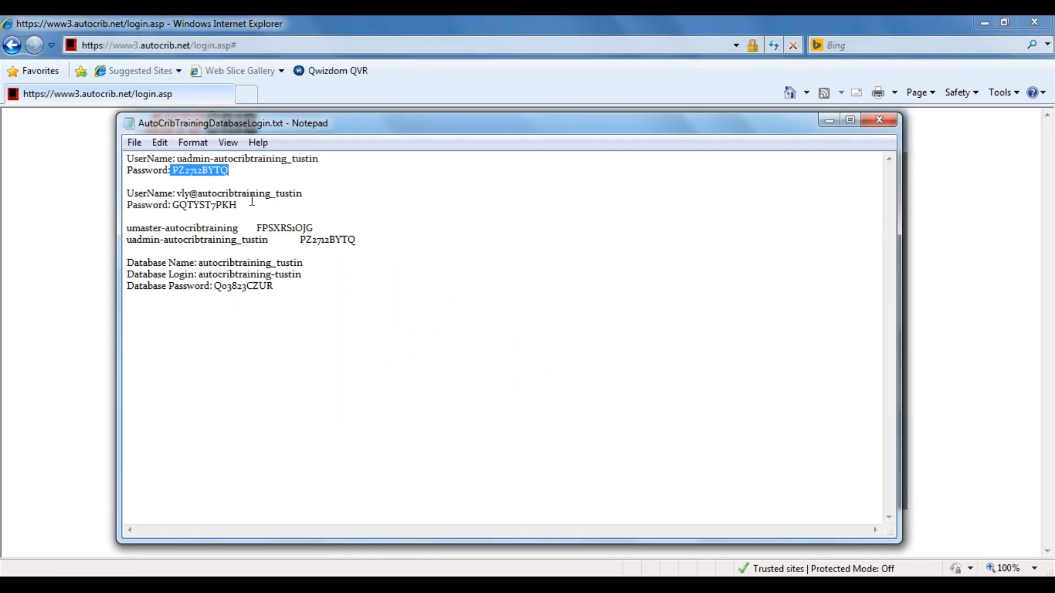
{"action": "left_click_drag", "start_coordinate": [172, 170], "coordinate": [230, 172]}
{"action": "key", "text": "ctrl+c"}
{"action": "key", "text": "alt+Tab"}
{"action": "key", "text": "ctrl+a"}
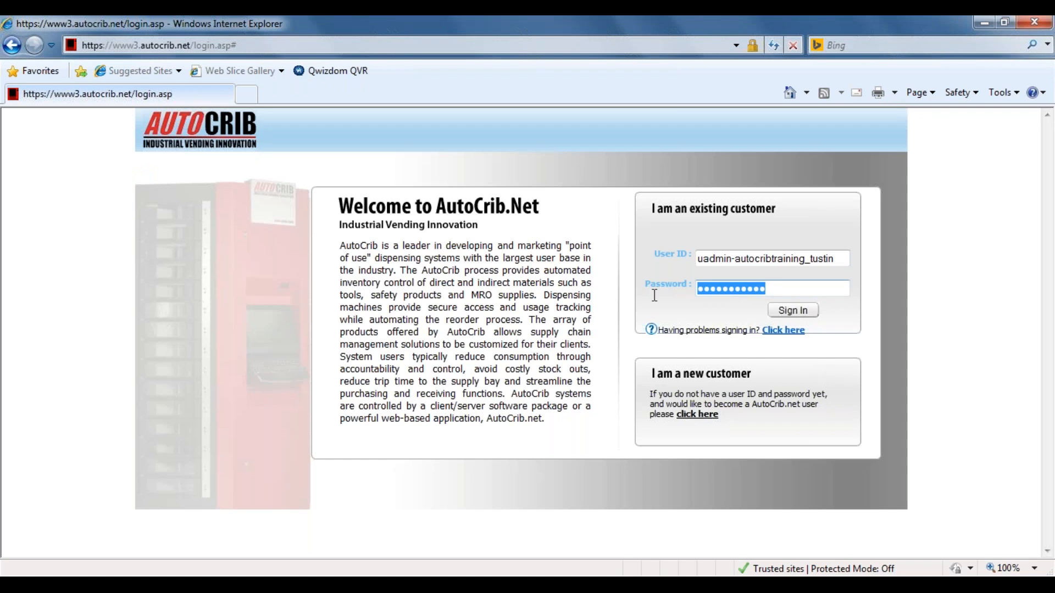
{"action": "key", "text": "ctrl+v"}
{"action": "left_click", "coordinate": [800, 314]}
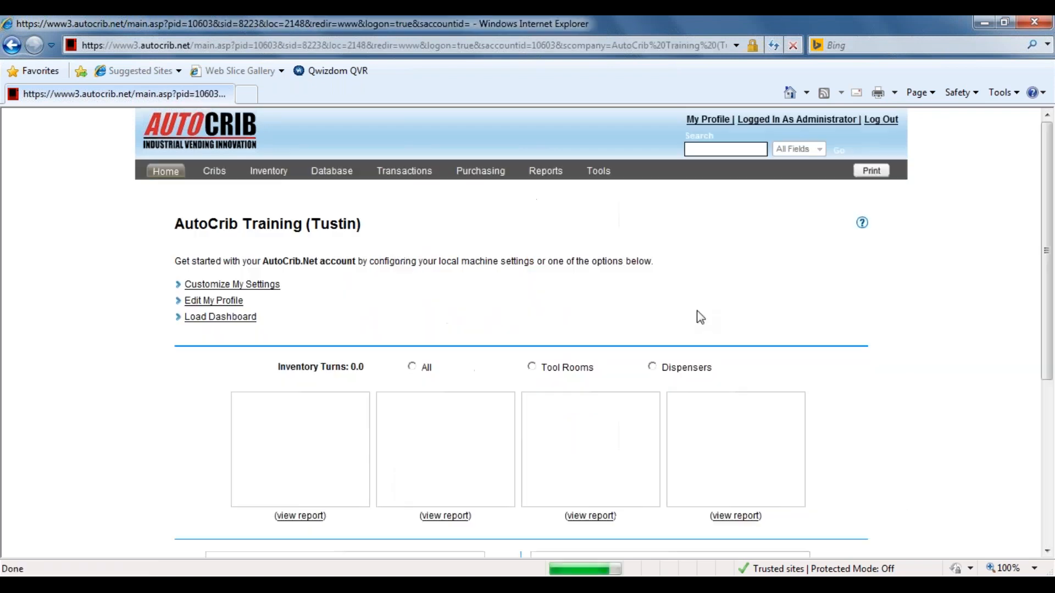
In the Security tools, assign the trainer's user account to the Admin1 group and save the record.
{"action": "left_click", "coordinate": [601, 174]}
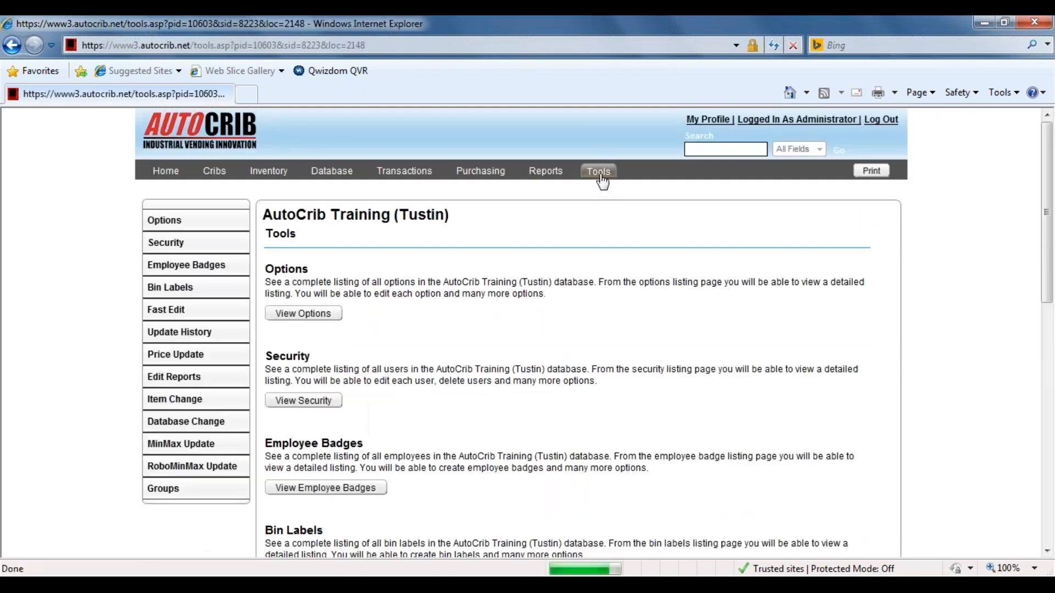
{"action": "left_click", "coordinate": [191, 248]}
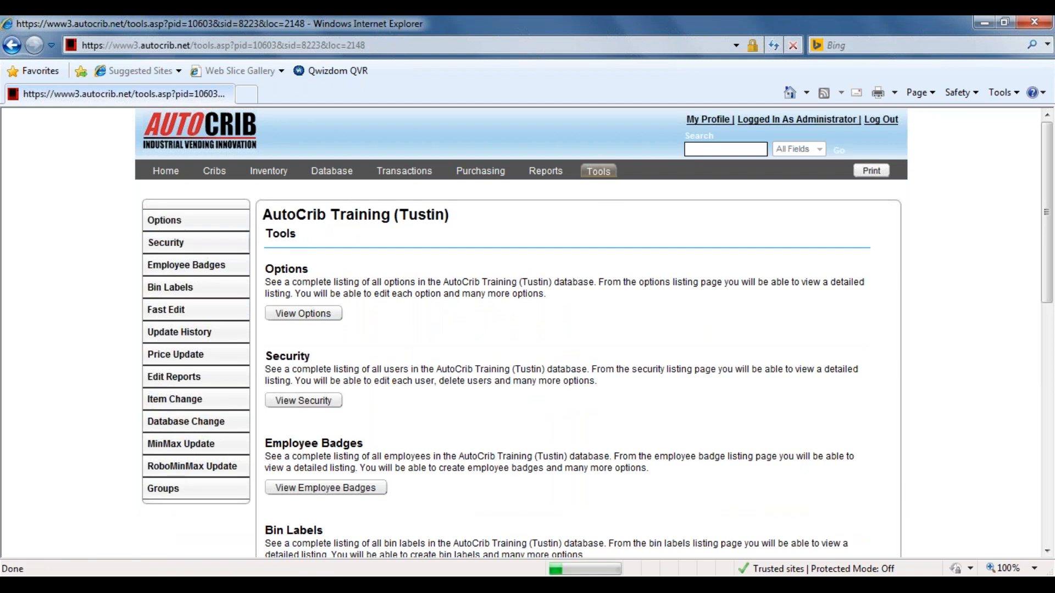
{"action": "left_click", "coordinate": [432, 321]}
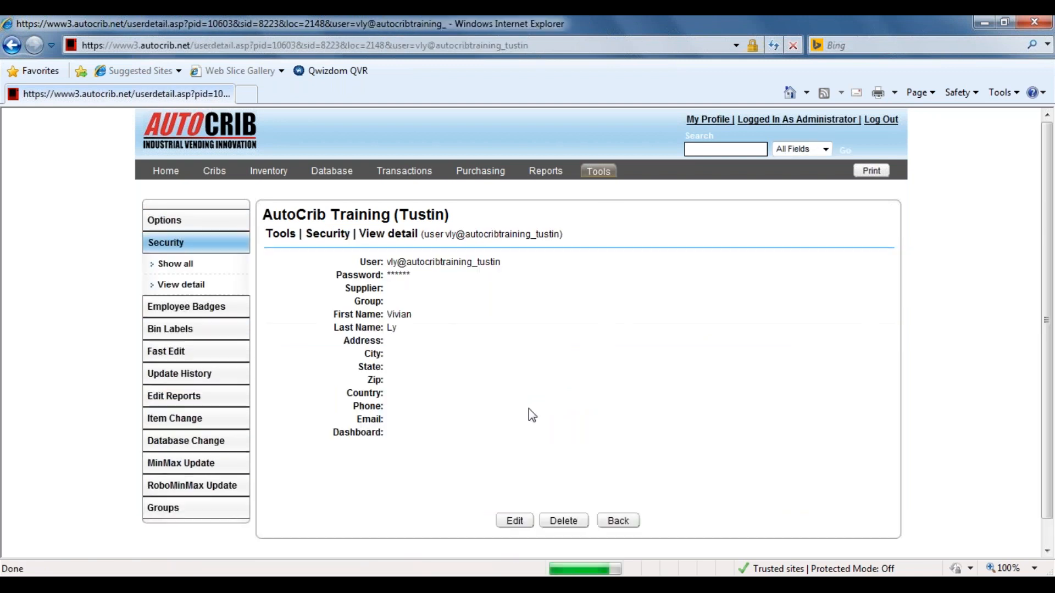
{"action": "scroll", "coordinate": [527, 417], "scroll_direction": "down", "scroll_amount": 1}
{"action": "left_click", "coordinate": [519, 493]}
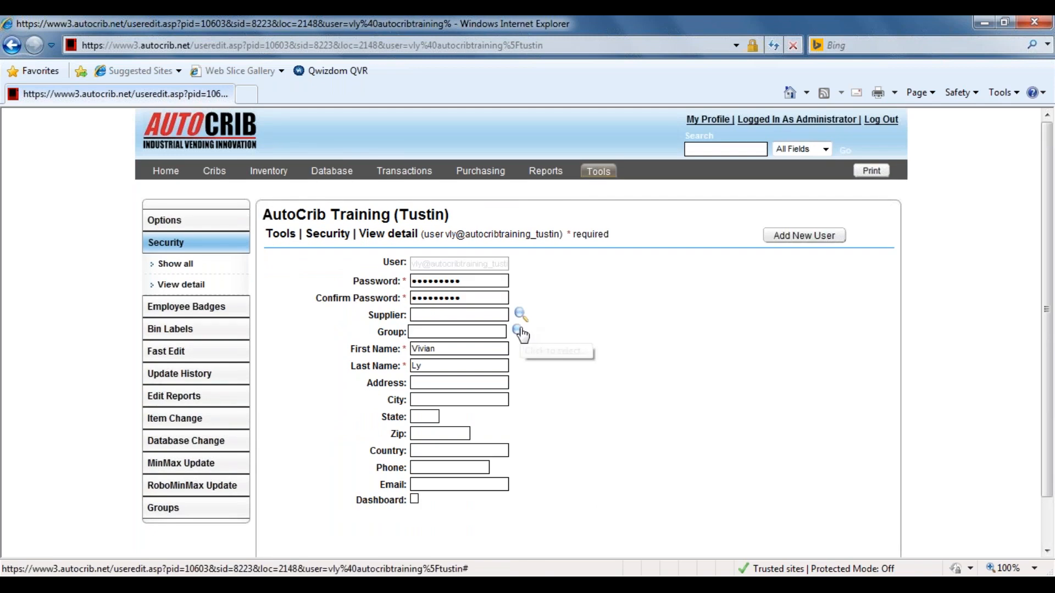
{"action": "left_click", "coordinate": [519, 332]}
{"action": "left_click", "coordinate": [220, 149]}
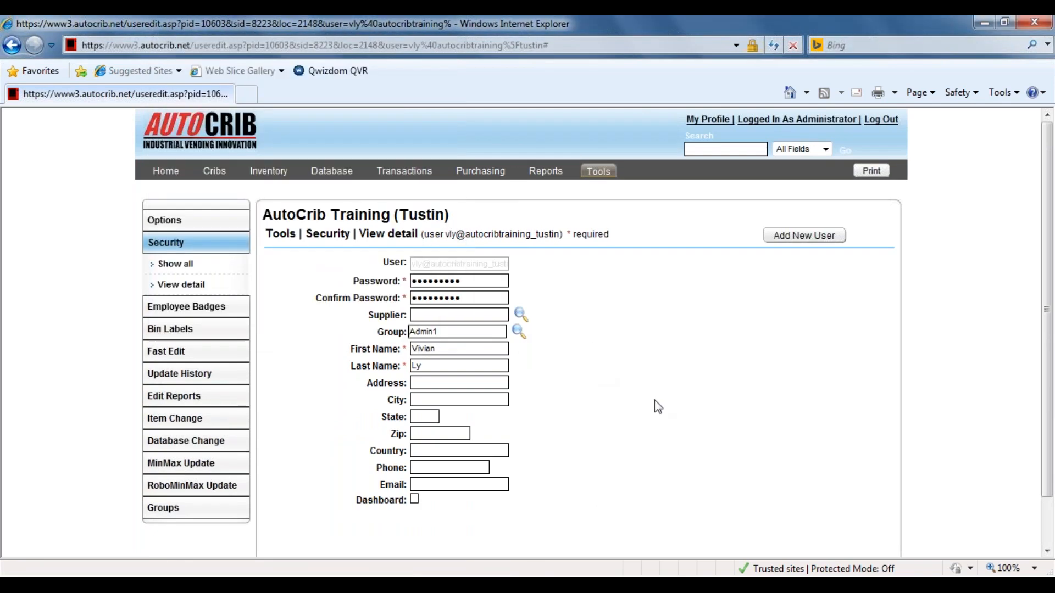
{"action": "scroll", "coordinate": [657, 416], "scroll_direction": "down", "scroll_amount": 2}
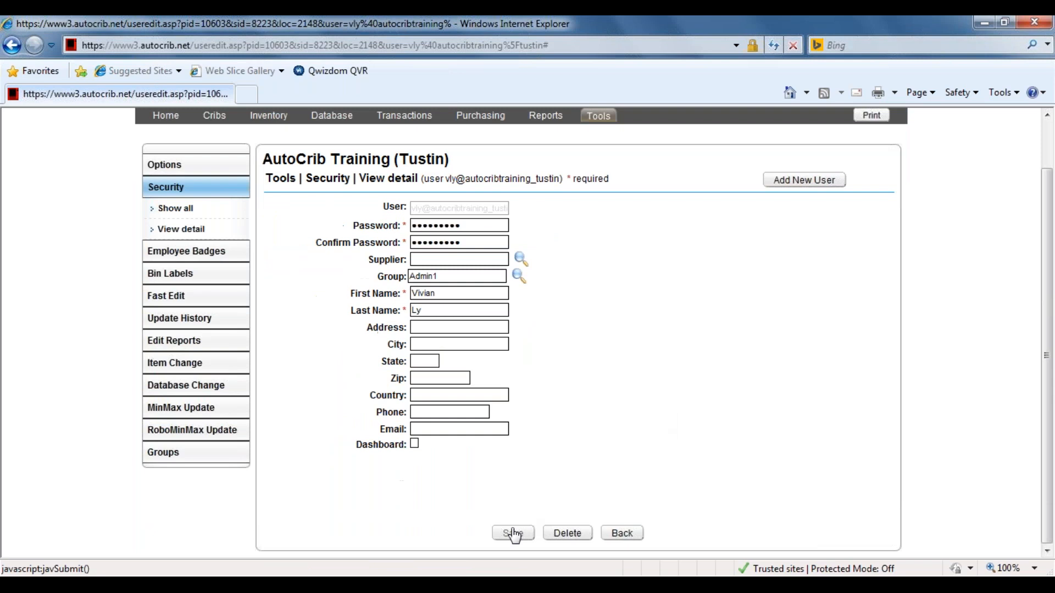
{"action": "left_click", "coordinate": [512, 533]}
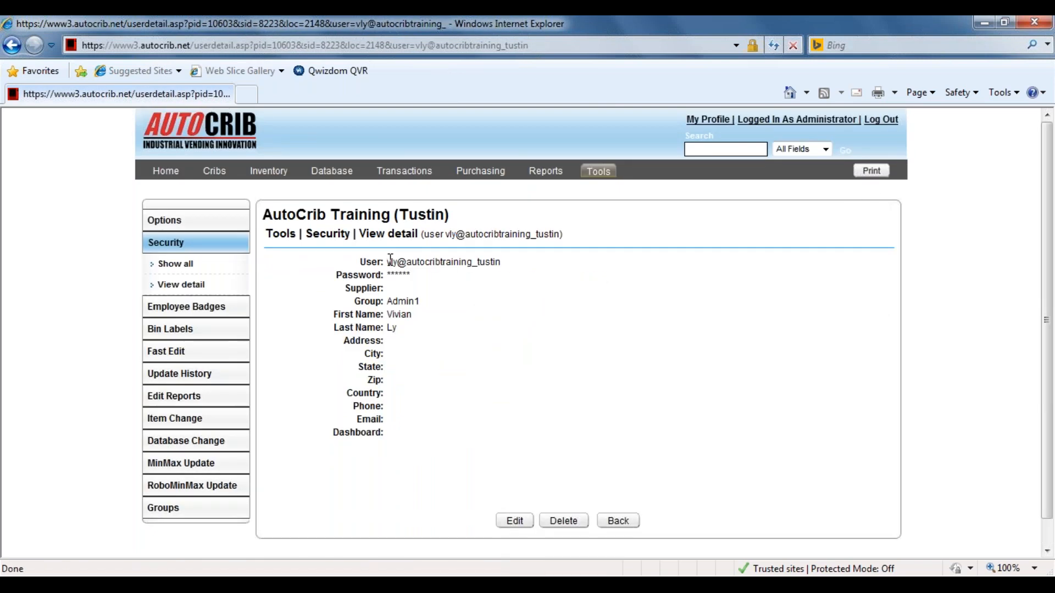
Log out and sign back in as the trainer's user, using the User ID copied from the security record and the account password.
{"action": "left_click_drag", "start_coordinate": [388, 263], "coordinate": [501, 266]}
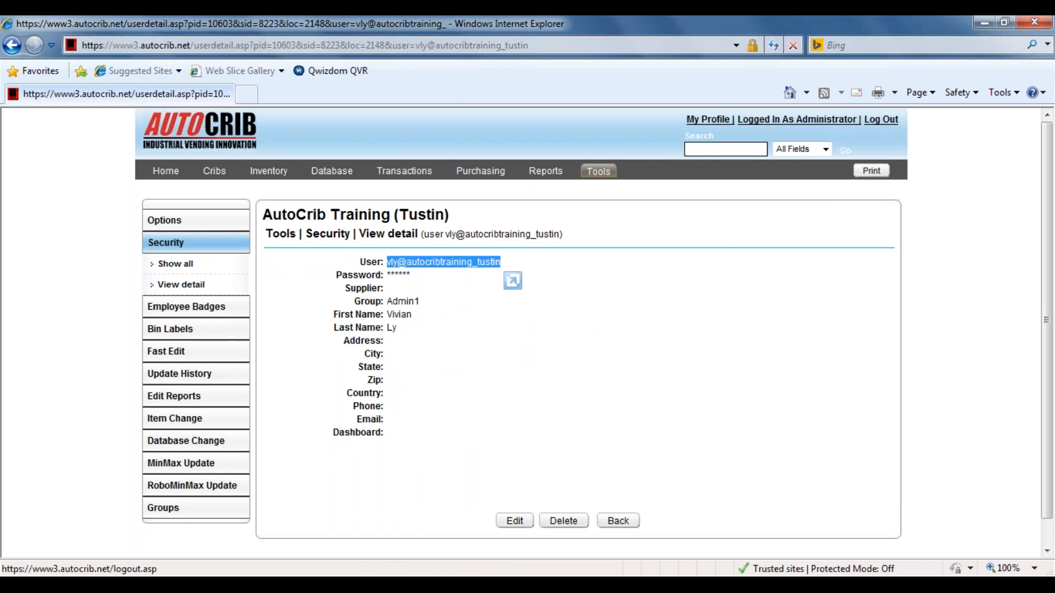
{"action": "left_click", "coordinate": [881, 119]}
{"action": "left_click_drag", "start_coordinate": [832, 259], "coordinate": [668, 253]}
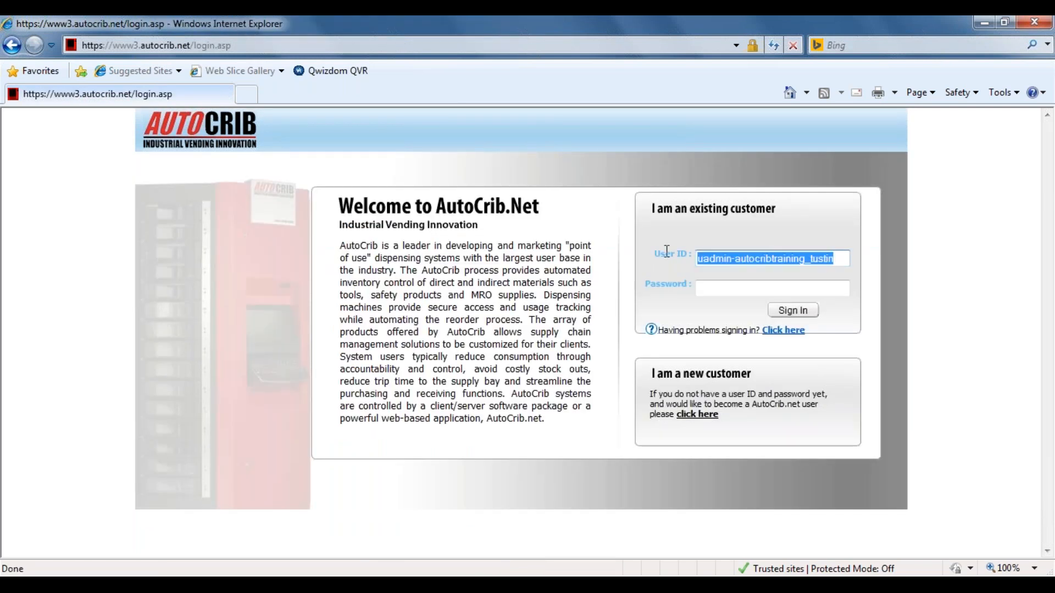
{"action": "left_click", "coordinate": [723, 281]}
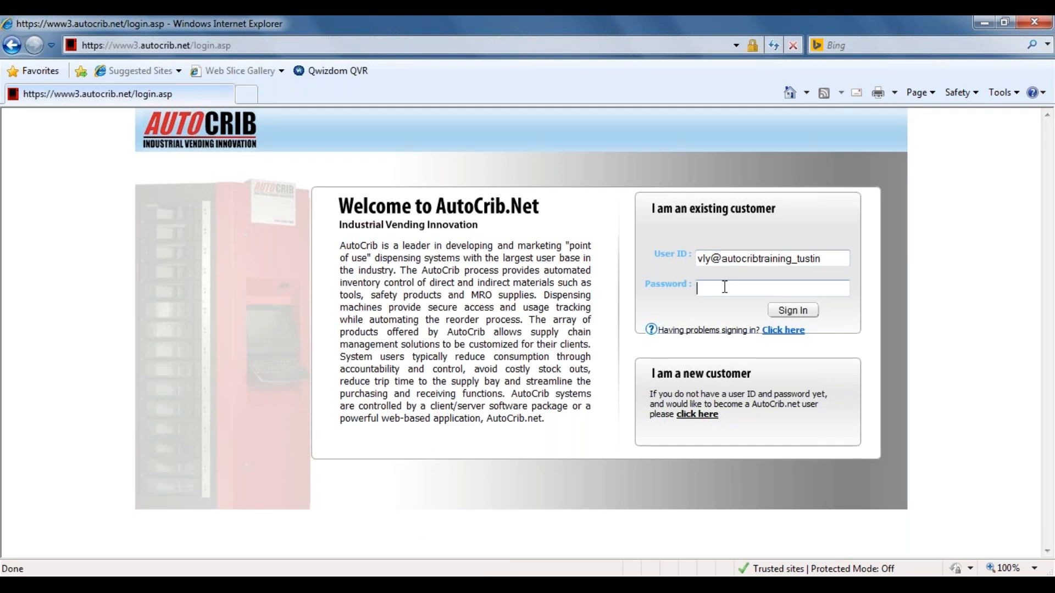
{"action": "type", "text": "**********"}
{"action": "left_click", "coordinate": [779, 312]}
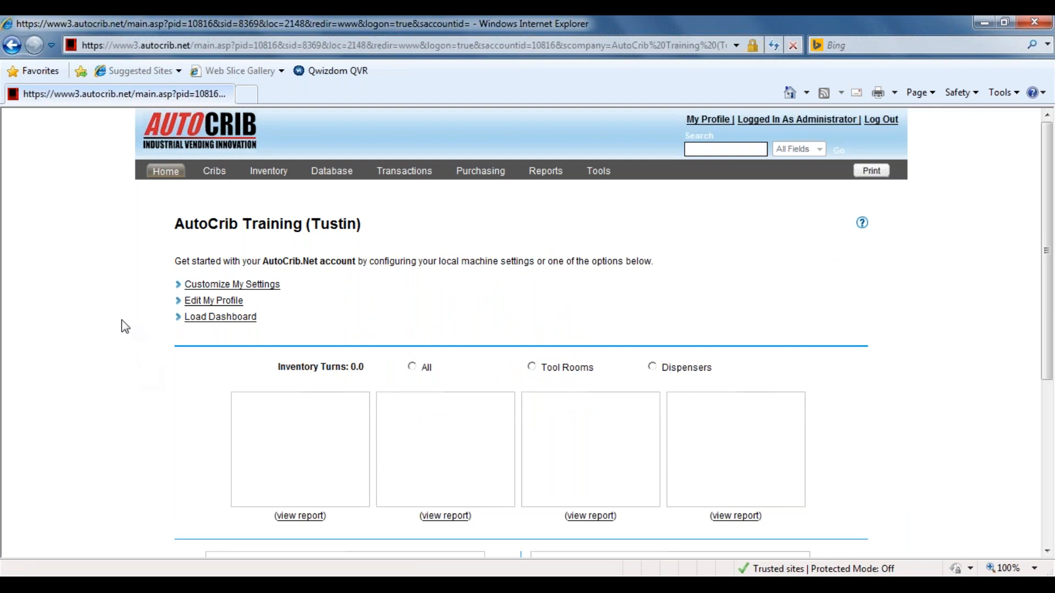
Load the dashboard charts on the AutoCrib Training (Tustin) home page.
{"action": "scroll", "coordinate": [121, 320], "scroll_direction": "down", "scroll_amount": 1}
{"action": "scroll", "coordinate": [297, 299], "scroll_direction": "up", "scroll_amount": 1}
{"action": "left_click", "coordinate": [225, 317]}
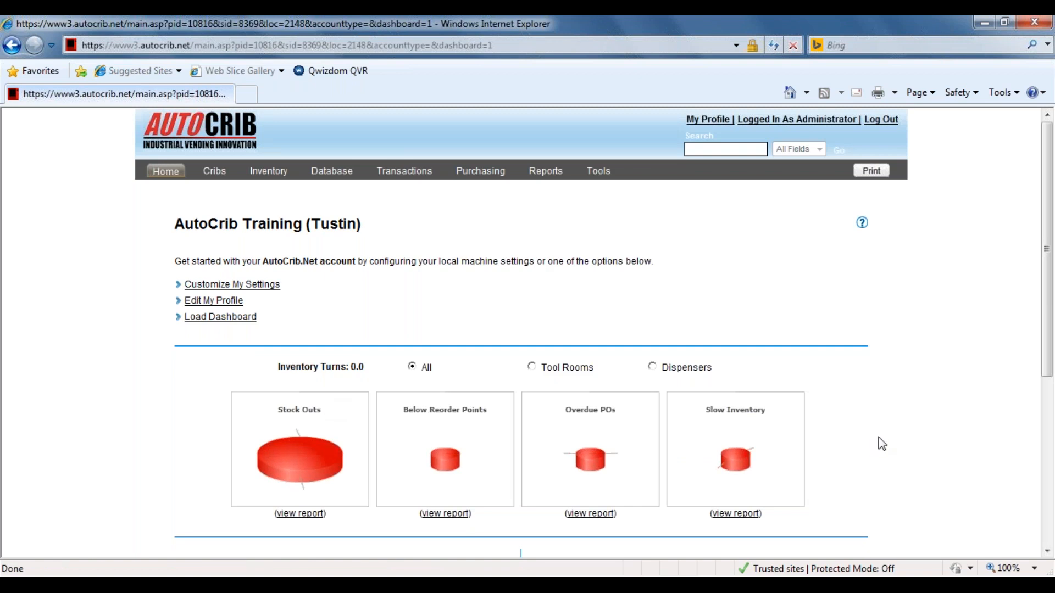
Review the dashboard's inventory and 30-day usage charts, and view the Polling monitor under System Health before closing it.
{"action": "scroll", "coordinate": [882, 444], "scroll_direction": "down", "scroll_amount": 3}
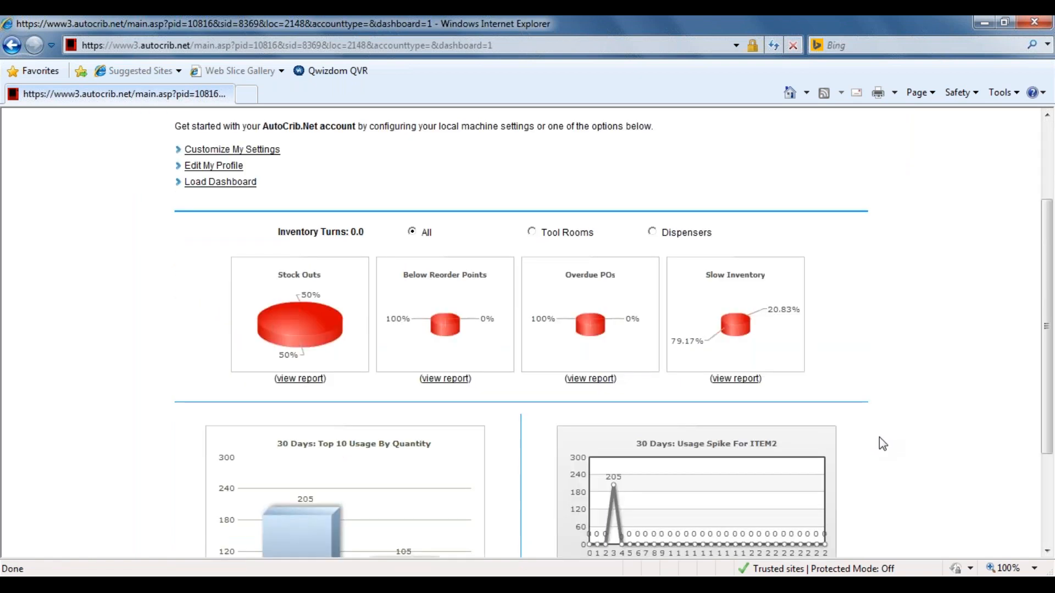
{"action": "scroll", "coordinate": [880, 437], "scroll_direction": "down", "scroll_amount": 2}
{"action": "mouse_move", "coordinate": [315, 233]}
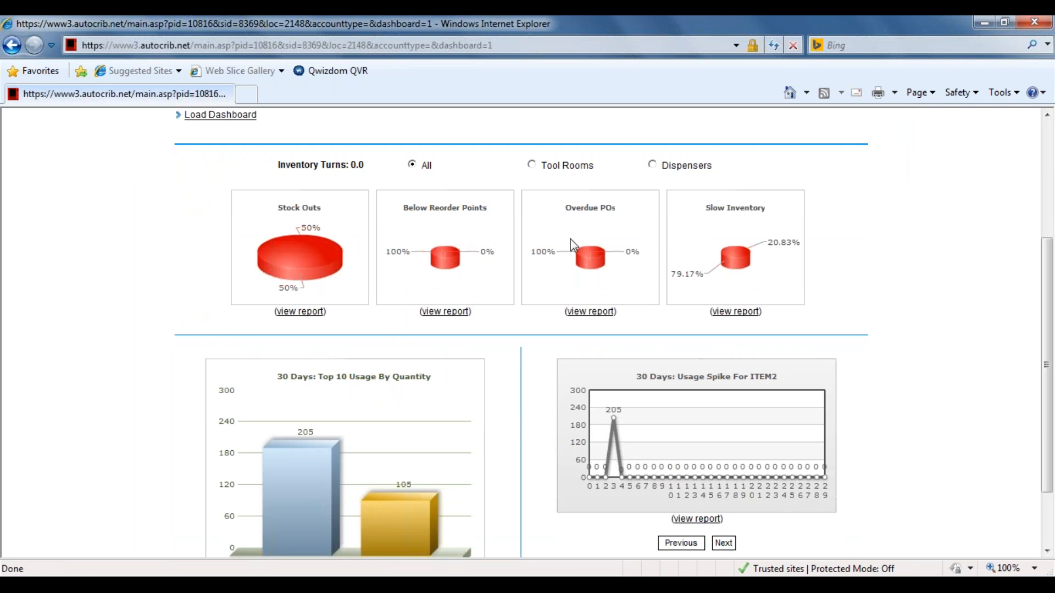
{"action": "mouse_move", "coordinate": [729, 258]}
{"action": "scroll", "coordinate": [914, 305], "scroll_direction": "down", "scroll_amount": 2}
{"action": "scroll", "coordinate": [912, 304], "scroll_direction": "down", "scroll_amount": 1}
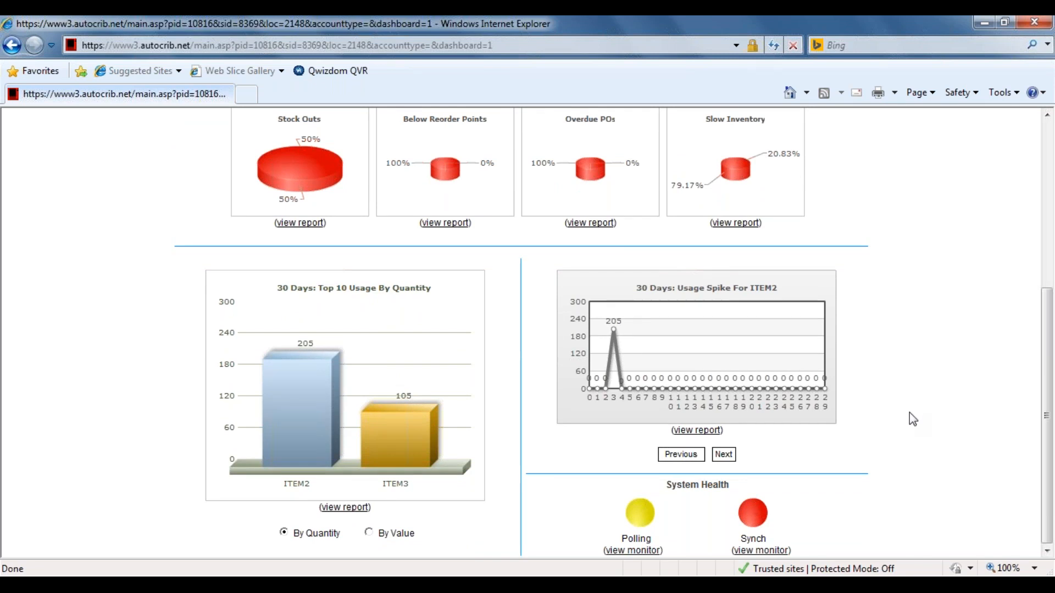
{"action": "left_click", "coordinate": [637, 551]}
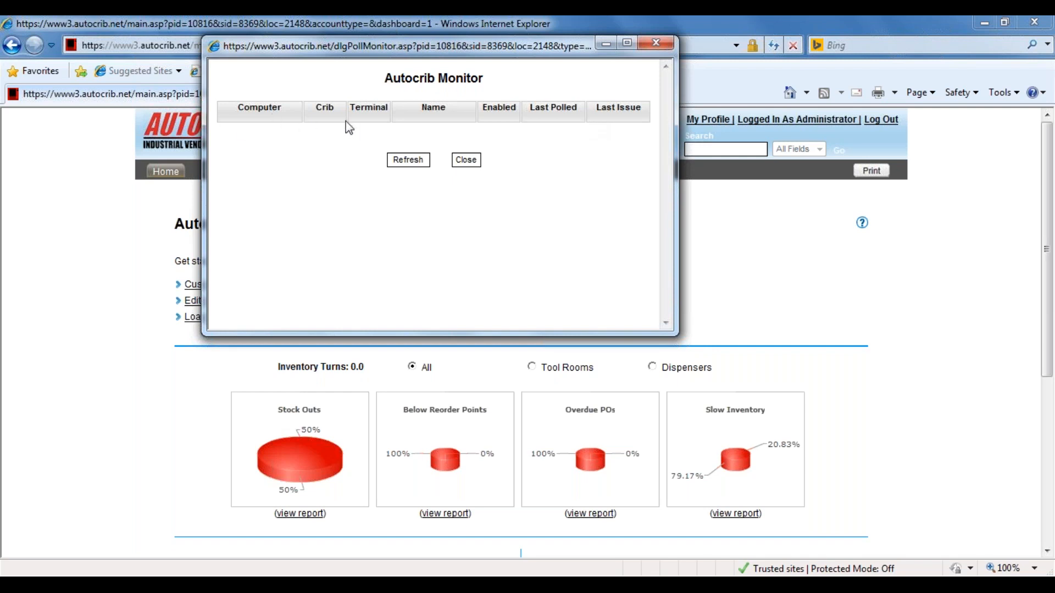
{"action": "left_click", "coordinate": [656, 44]}
View the Synch monitor under System Health twice, checking its computer, last synch time and pending entries, and close it each time.
{"action": "scroll", "coordinate": [895, 457], "scroll_direction": "down", "scroll_amount": 5}
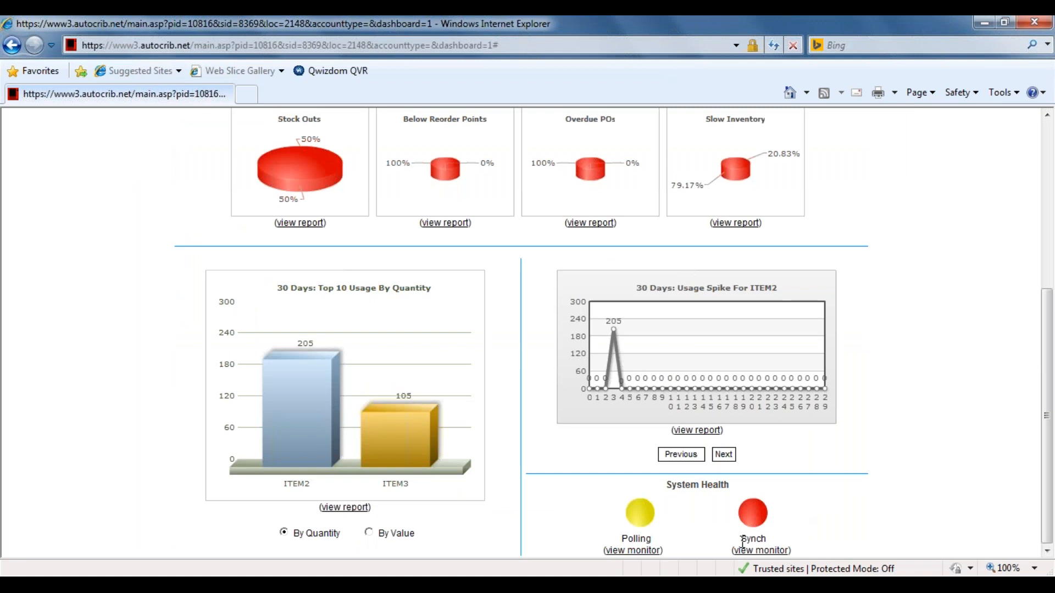
{"action": "left_click_drag", "start_coordinate": [740, 539], "coordinate": [766, 541]}
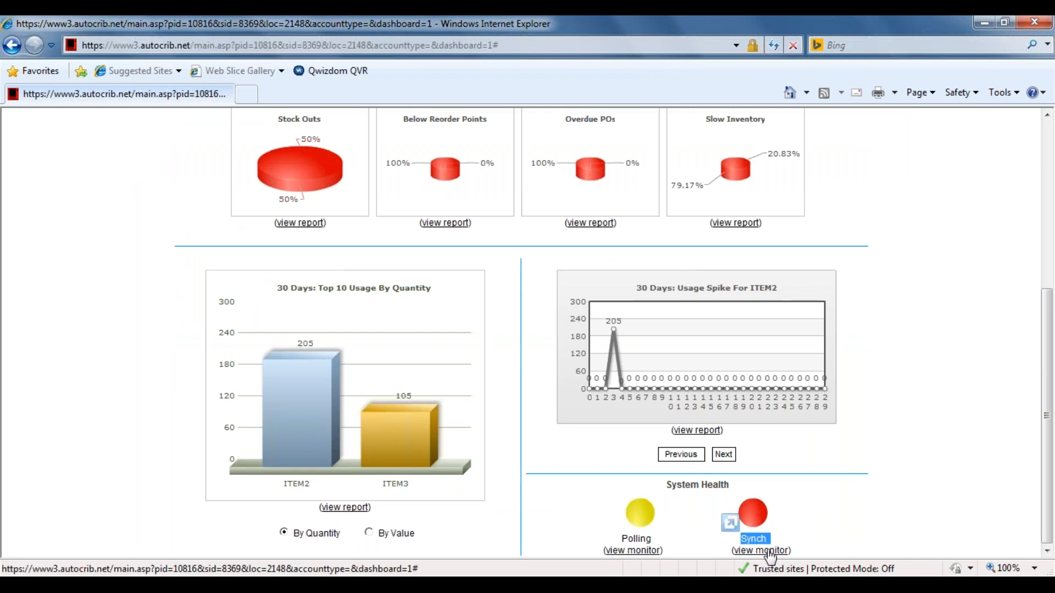
{"action": "left_click", "coordinate": [770, 552]}
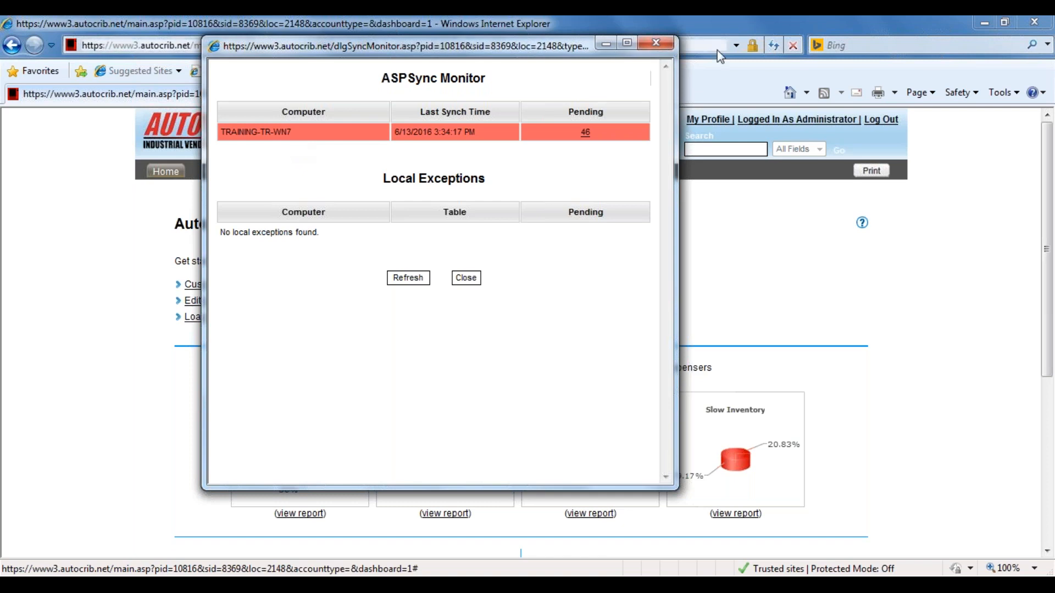
{"action": "left_click", "coordinate": [656, 43]}
{"action": "scroll", "coordinate": [954, 308], "scroll_direction": "down", "scroll_amount": 5}
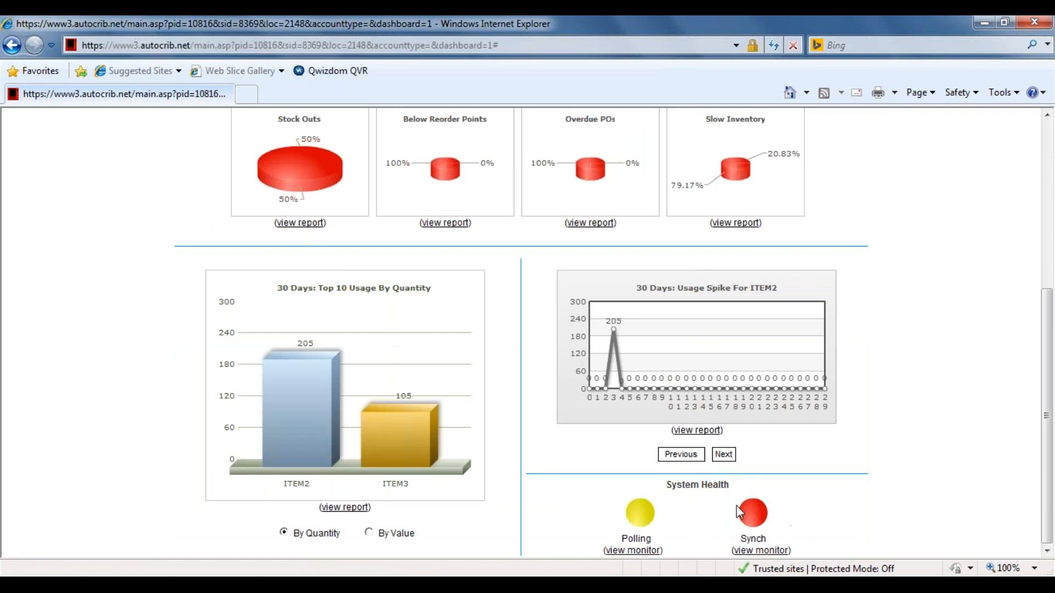
{"action": "left_click", "coordinate": [776, 552]}
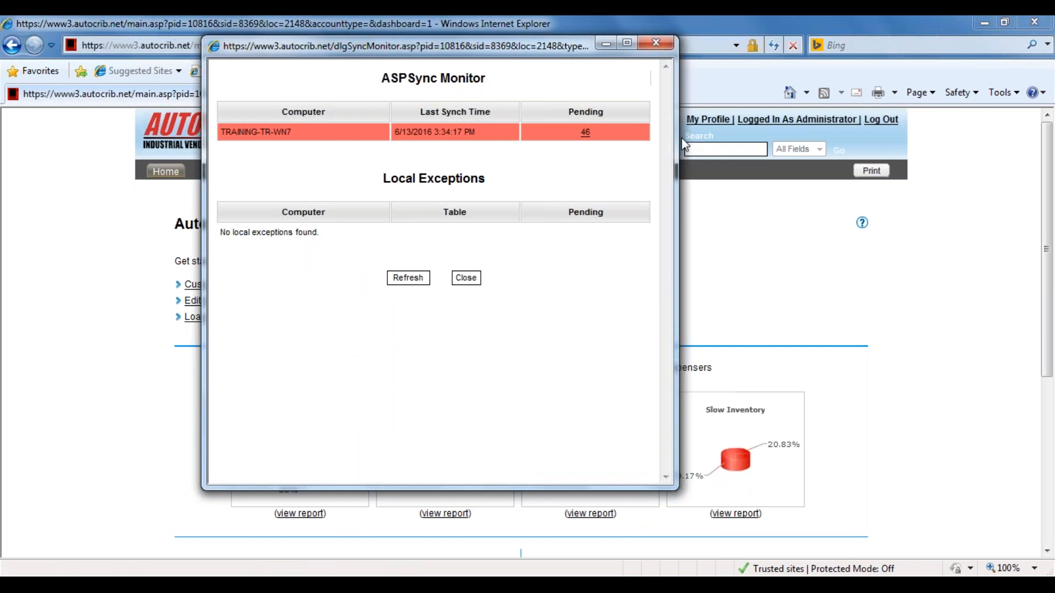
{"action": "left_click", "coordinate": [668, 49]}
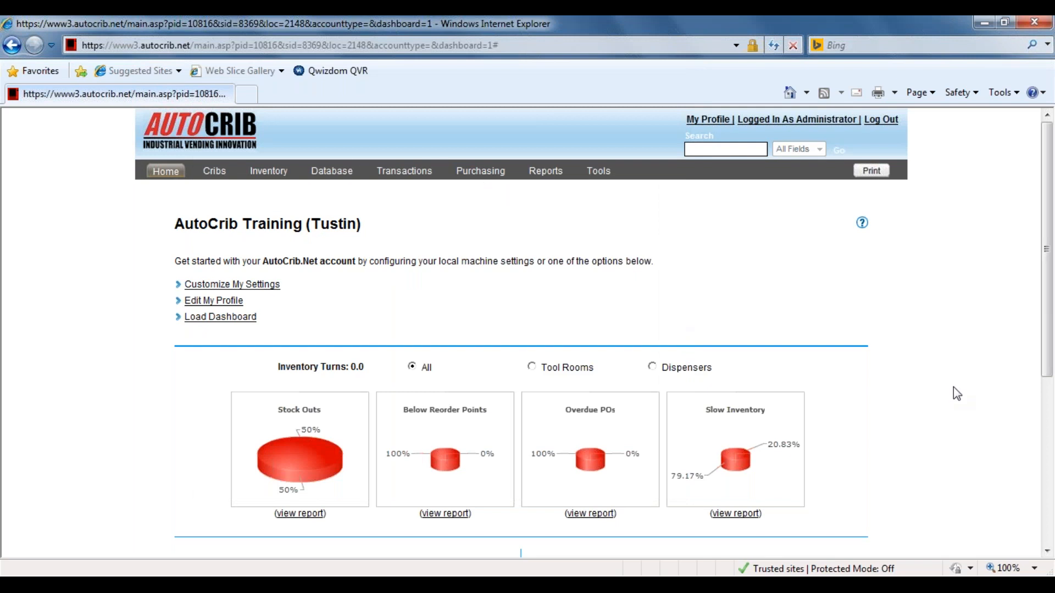
Look over the full dashboard from the inventory charts to System Health again, and reload it.
{"action": "scroll", "coordinate": [957, 394], "scroll_direction": "down", "scroll_amount": 5}
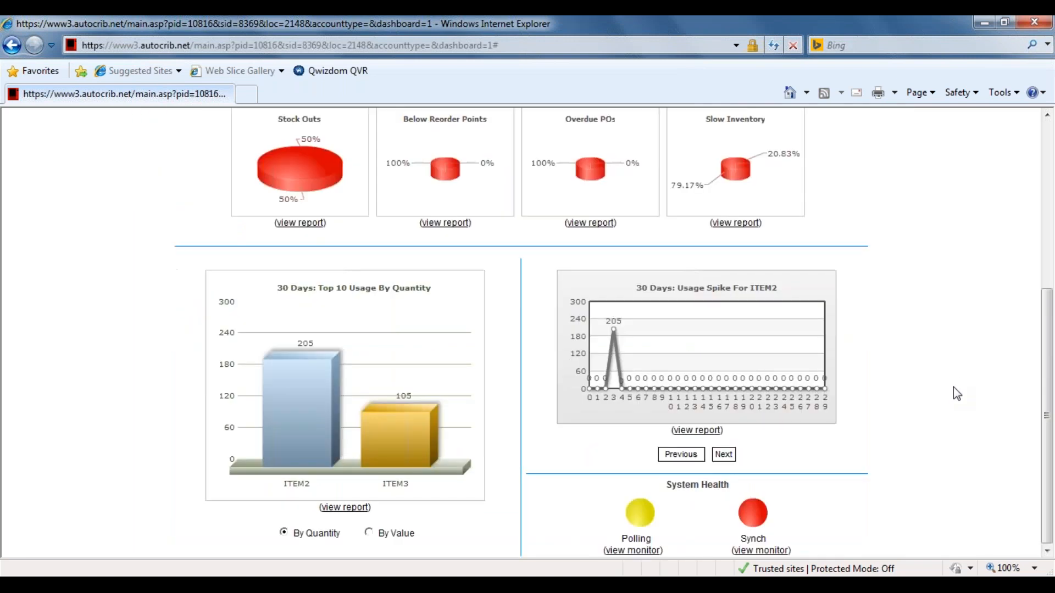
{"action": "scroll", "coordinate": [954, 387], "scroll_direction": "up", "scroll_amount": 5}
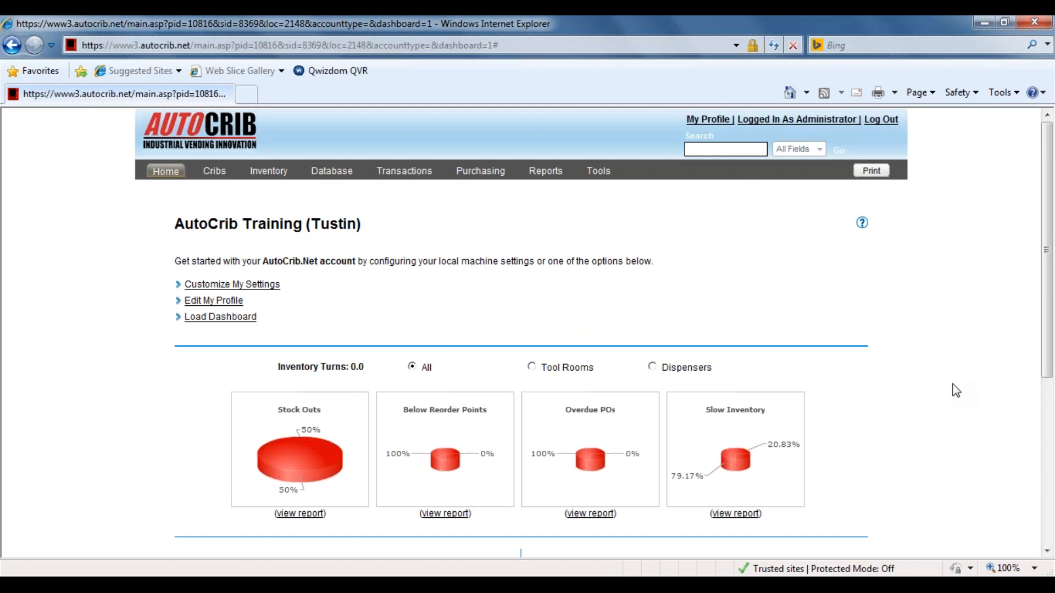
{"action": "scroll", "coordinate": [957, 391], "scroll_direction": "down", "scroll_amount": 5}
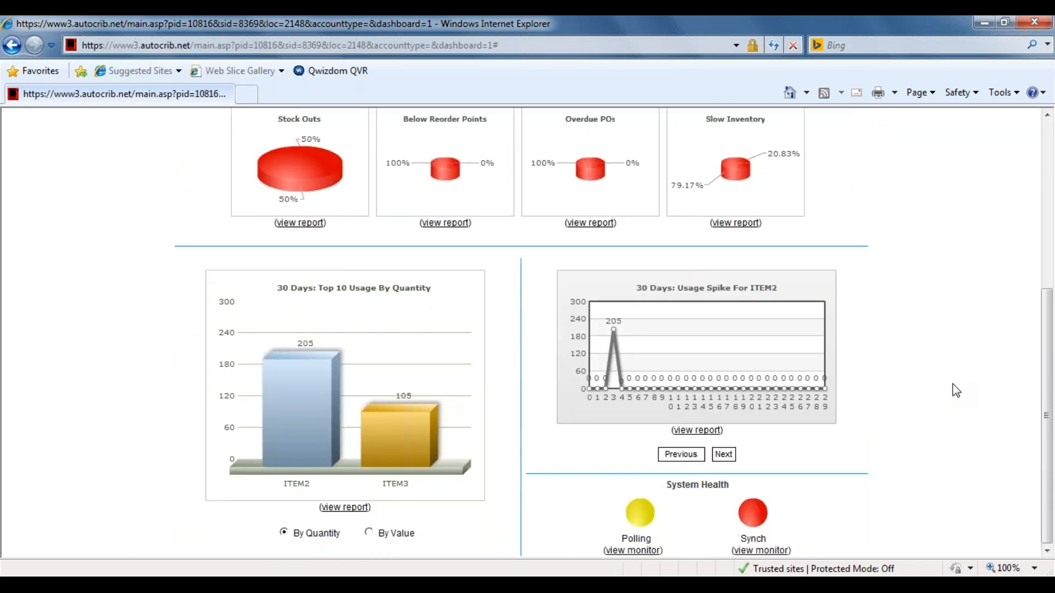
{"action": "scroll", "coordinate": [956, 391], "scroll_direction": "up", "scroll_amount": 5}
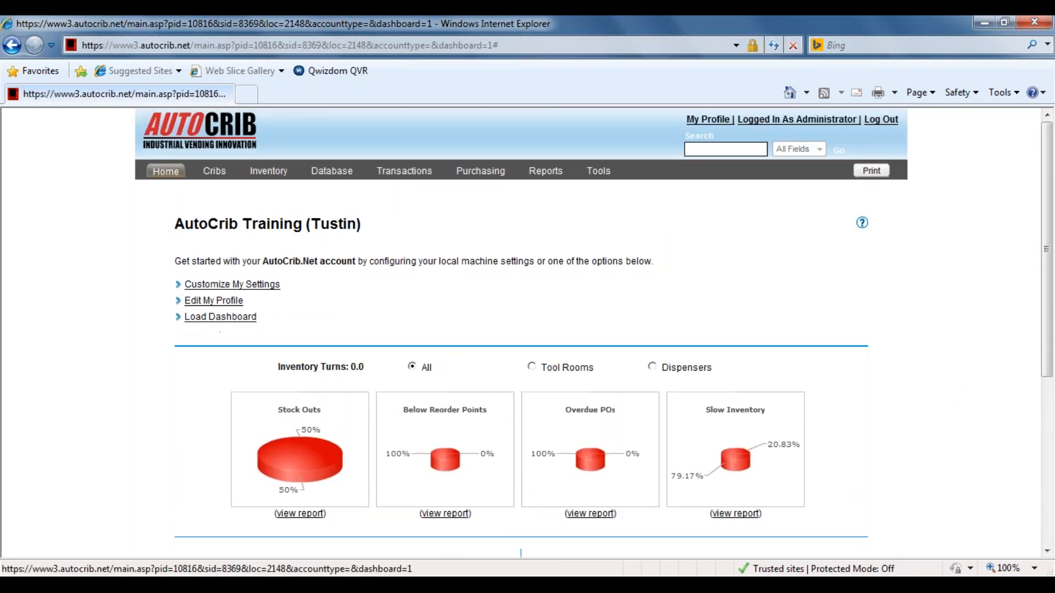
{"action": "left_click", "coordinate": [219, 316]}
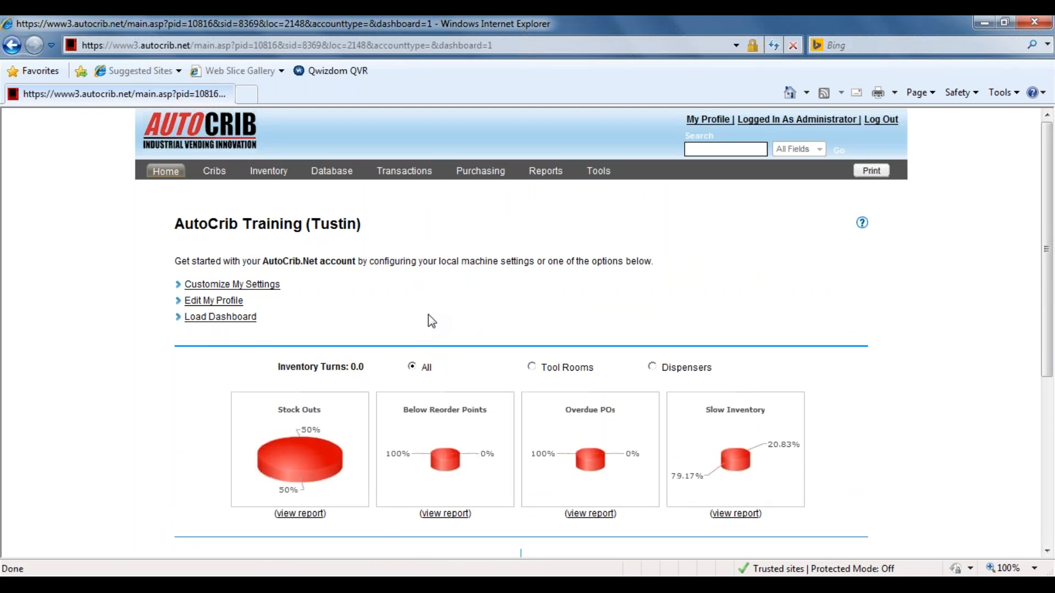
Open the Autocrib.Net User Guide from the home page's help and view its list of contents.
{"action": "left_click", "coordinate": [862, 226]}
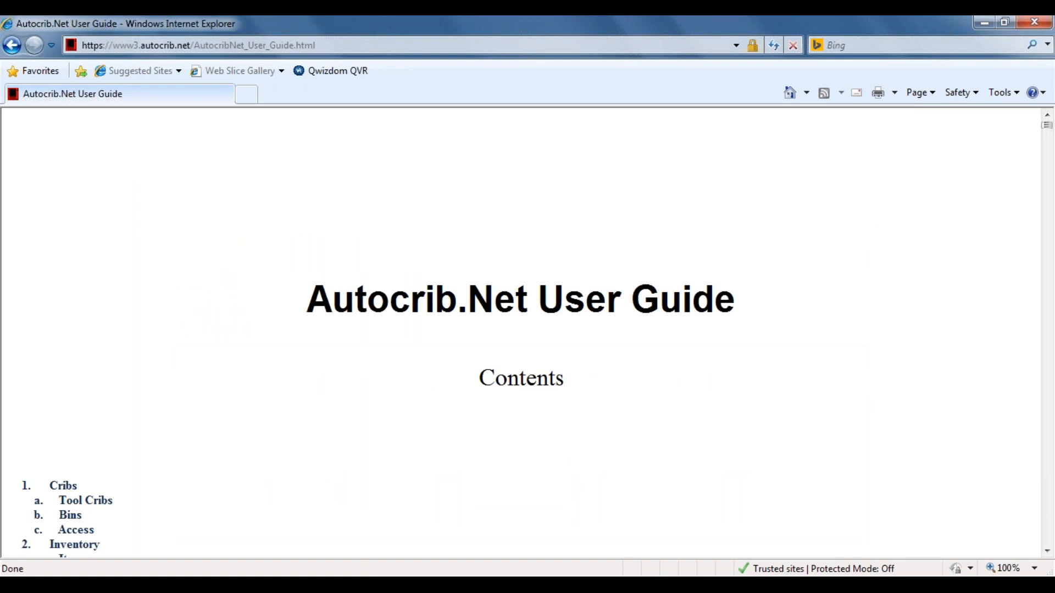
{"action": "scroll", "coordinate": [509, 379], "scroll_direction": "down", "scroll_amount": 5}
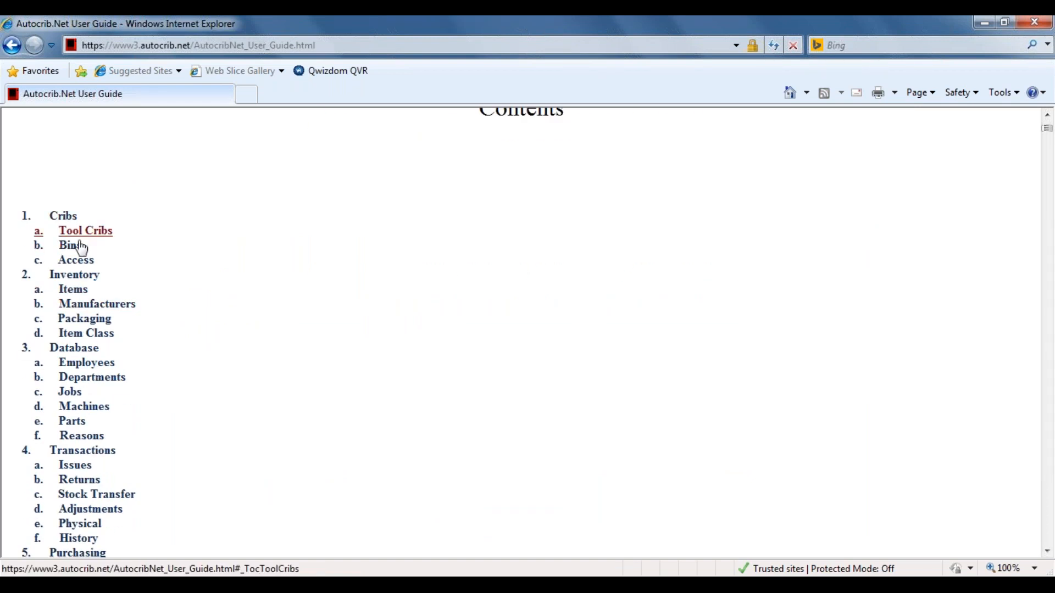
Read the Bins section of the user guide from its contents list, and return to the AutoCrib Training (Tustin) home page.
{"action": "scroll", "coordinate": [242, 378], "scroll_direction": "down", "scroll_amount": 3}
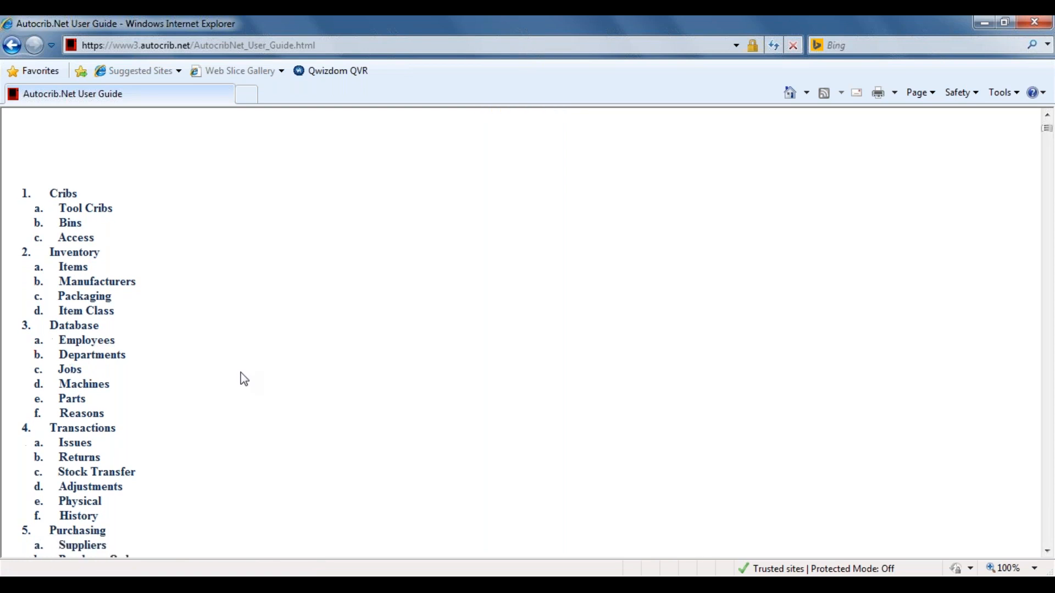
{"action": "left_click", "coordinate": [76, 186]}
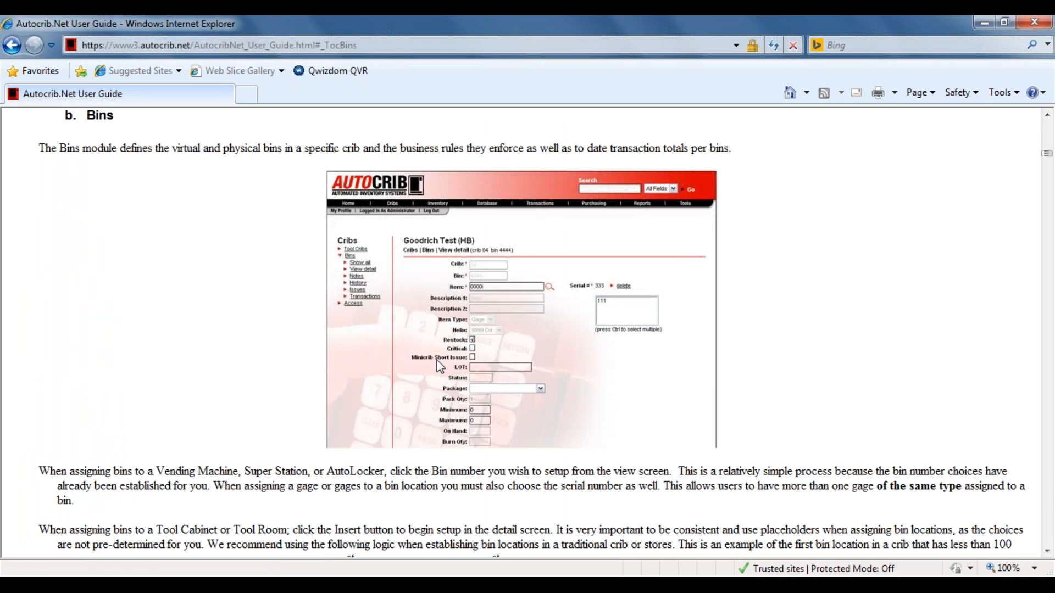
{"action": "scroll", "coordinate": [438, 364], "scroll_direction": "down", "scroll_amount": 6}
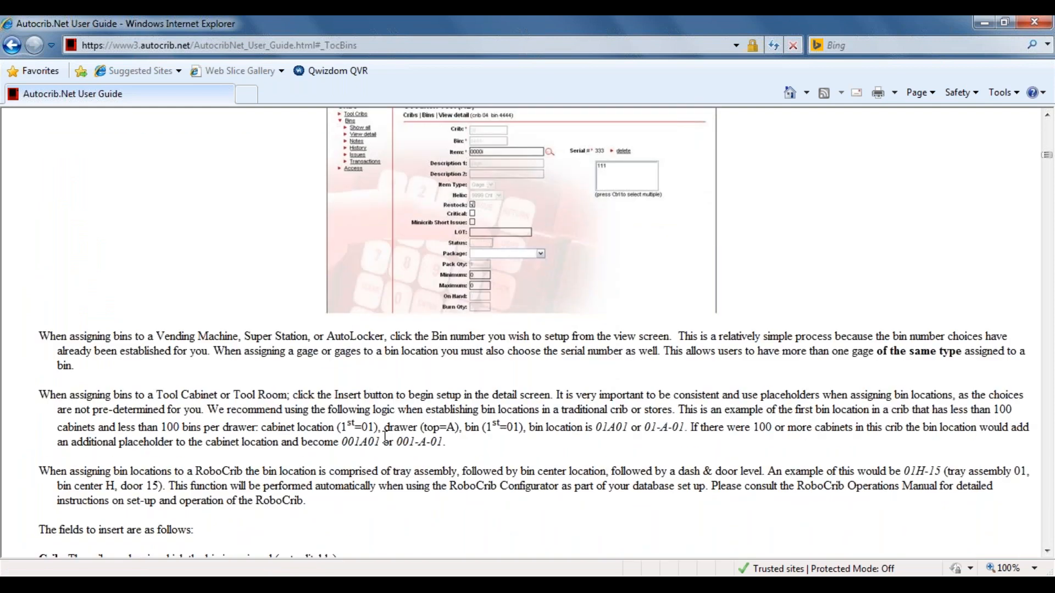
{"action": "scroll", "coordinate": [385, 437], "scroll_direction": "down", "scroll_amount": 1}
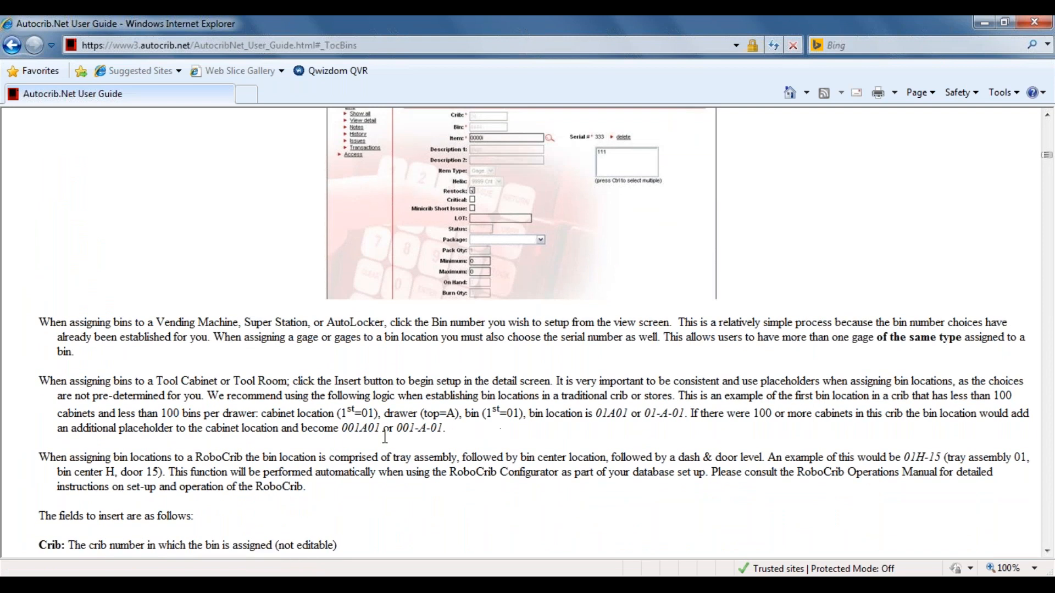
{"action": "scroll", "coordinate": [385, 437], "scroll_direction": "down", "scroll_amount": 7}
{"action": "scroll", "coordinate": [522, 329], "scroll_direction": "up", "scroll_amount": 20}
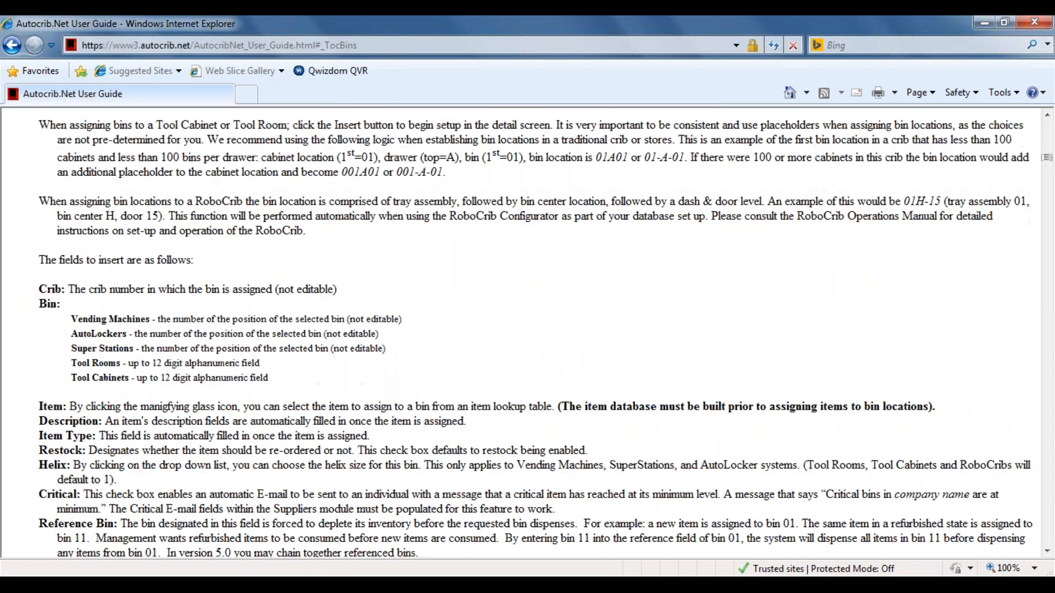
{"action": "left_click", "coordinate": [11, 49]}
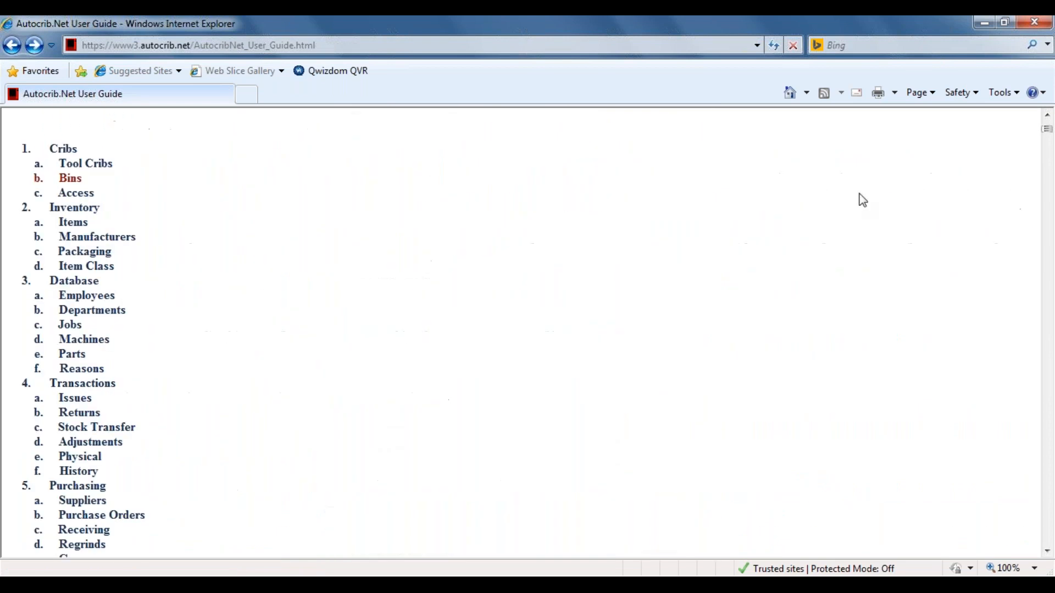
{"action": "left_click", "coordinate": [12, 47]}
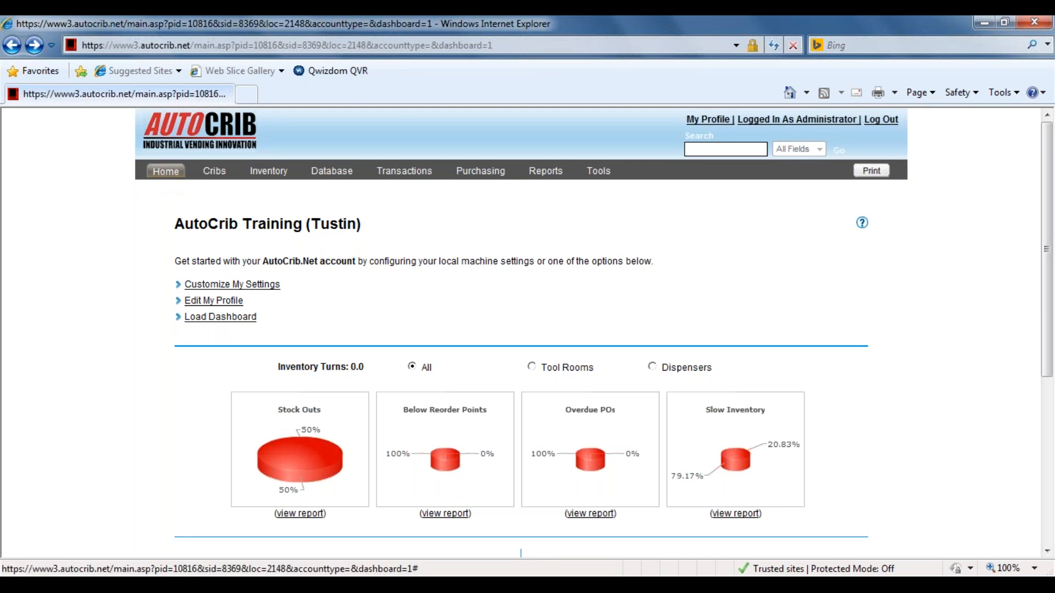
View the overview pages of the Cribs, Inventory and Database modules, starting from Home.
{"action": "left_click", "coordinate": [171, 177]}
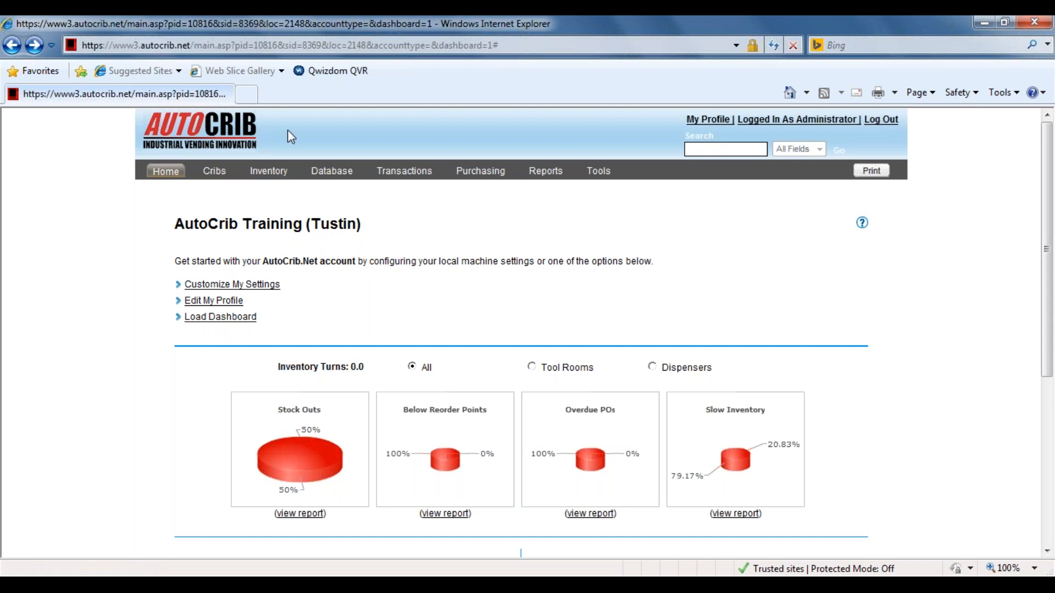
{"action": "left_click", "coordinate": [212, 175]}
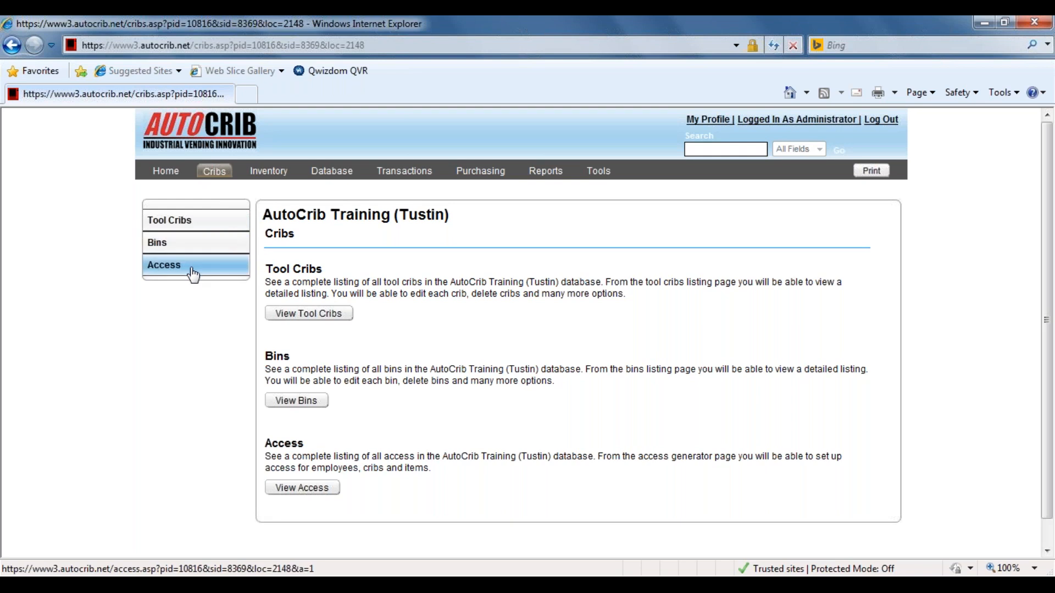
{"action": "left_click", "coordinate": [166, 171]}
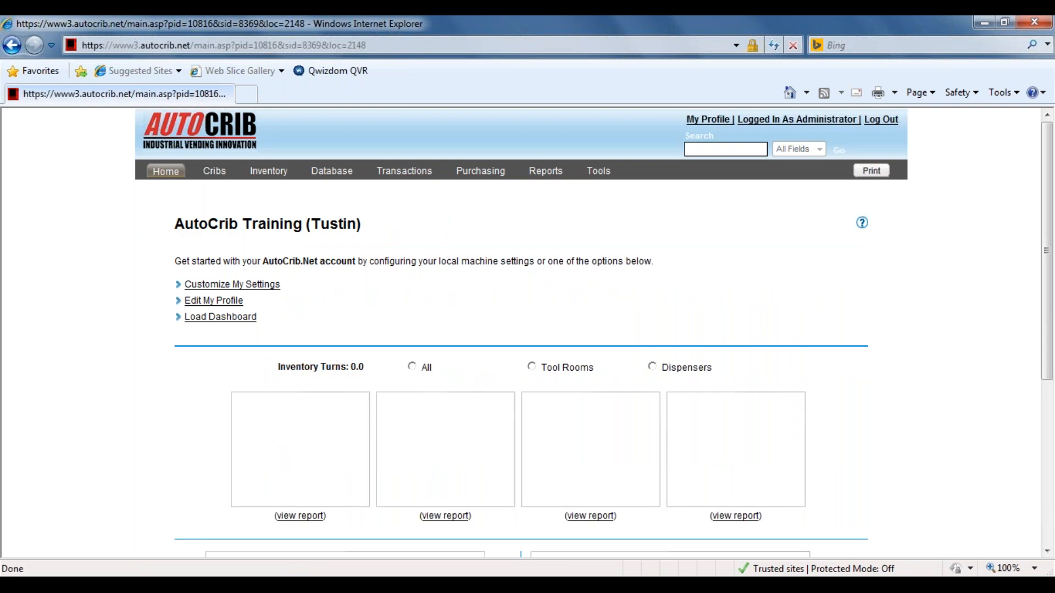
{"action": "left_click", "coordinate": [272, 173]}
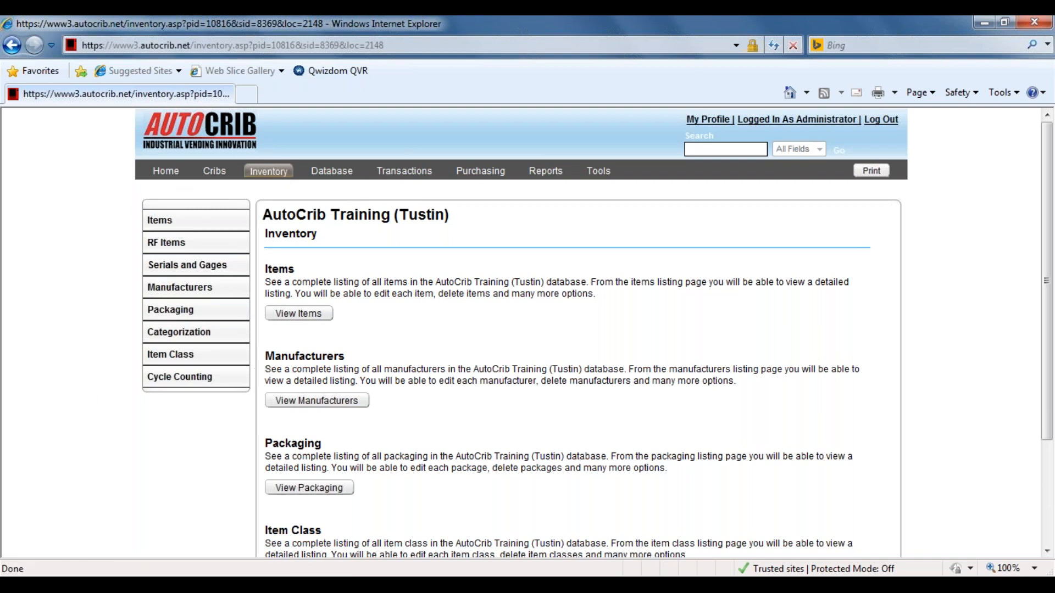
{"action": "left_click", "coordinate": [334, 172]}
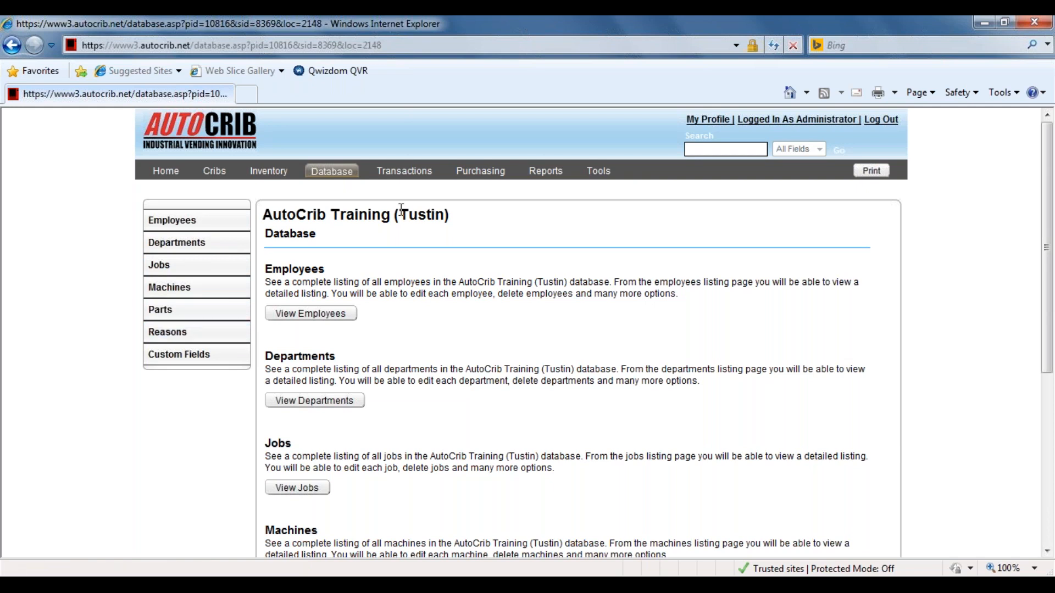
View the overview pages of the Transactions, Purchasing, Reports and Tools modules.
{"action": "left_click", "coordinate": [405, 172]}
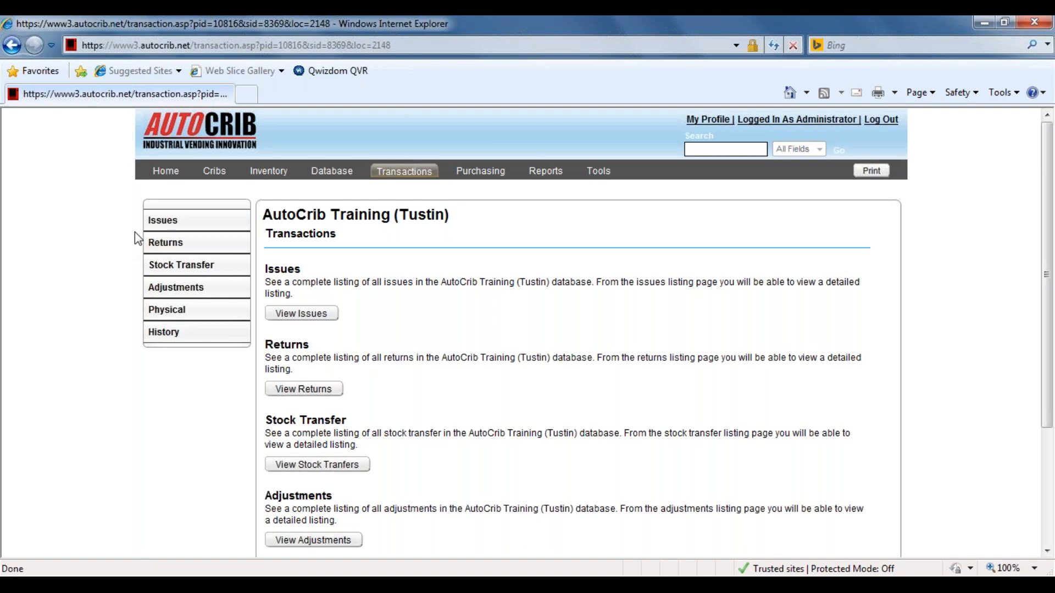
{"action": "left_click", "coordinate": [482, 172]}
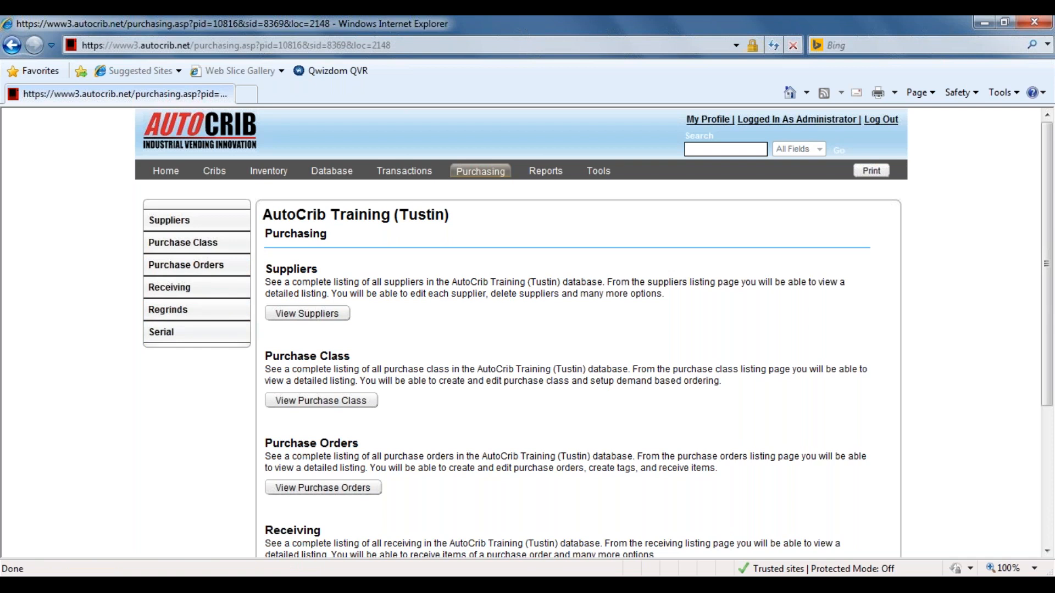
{"action": "left_click", "coordinate": [545, 172]}
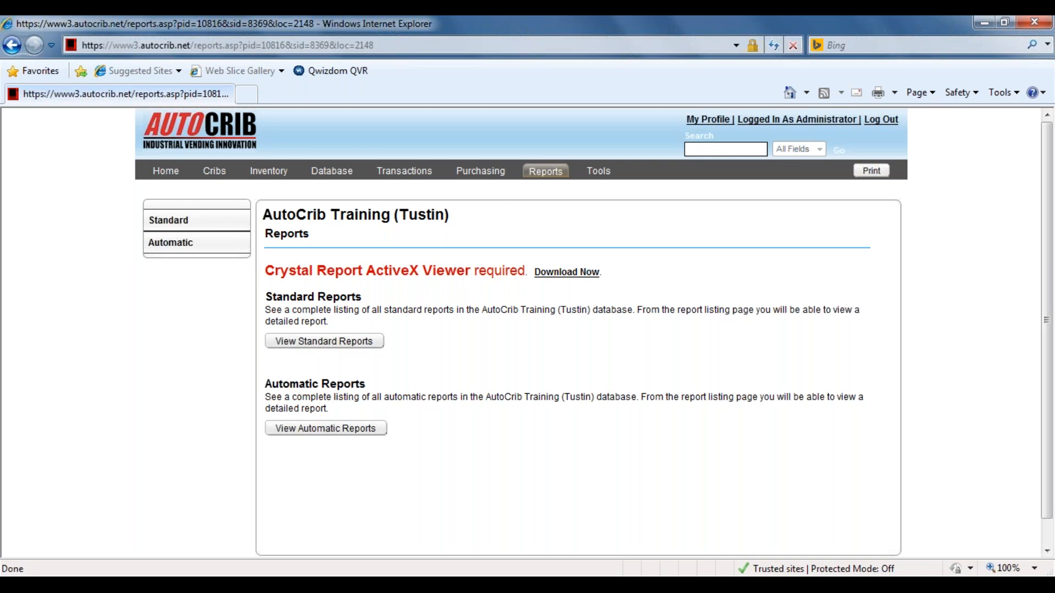
{"action": "left_click", "coordinate": [600, 172]}
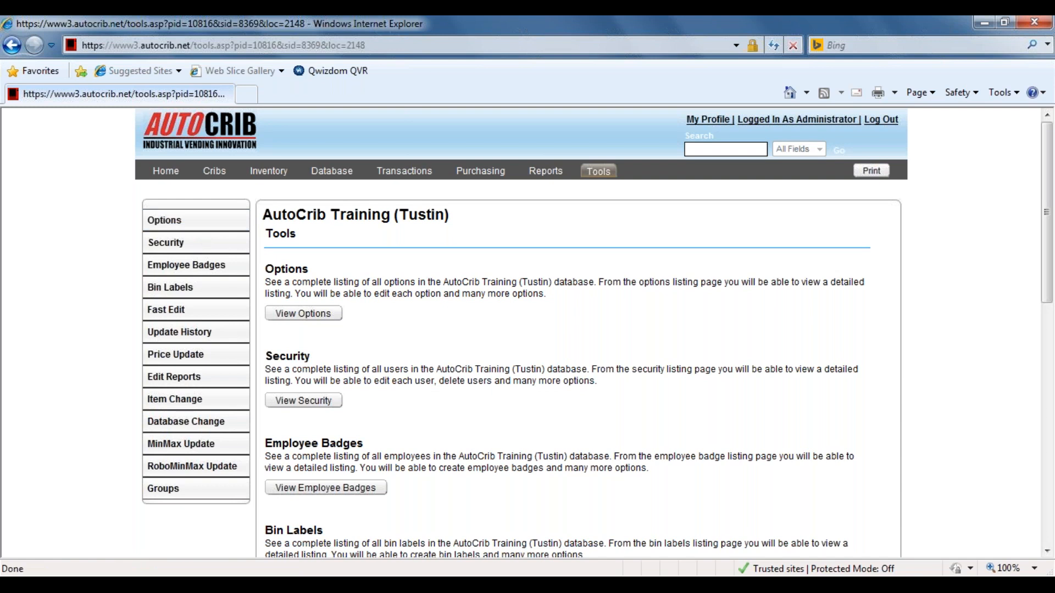
Show the list of all items in the Inventory module.
{"action": "left_click", "coordinate": [269, 171]}
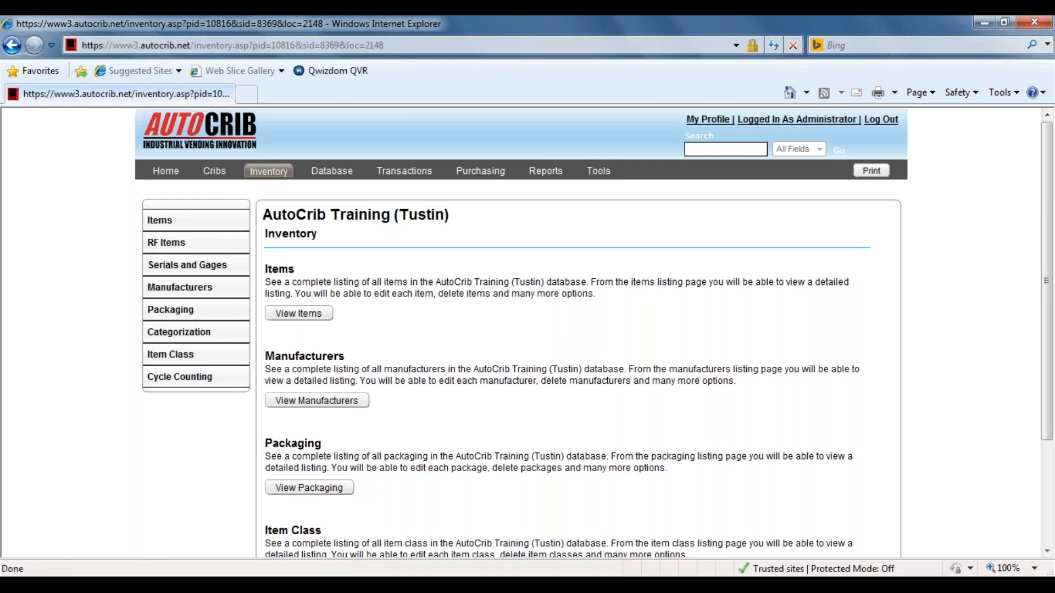
{"action": "left_click", "coordinate": [205, 223]}
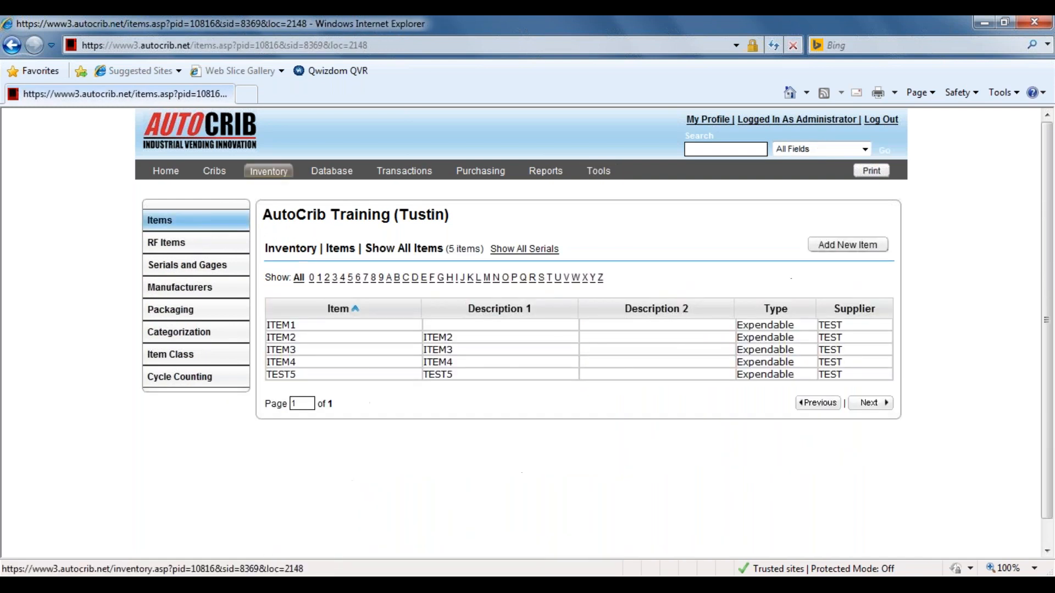
{"action": "left_click", "coordinate": [286, 172]}
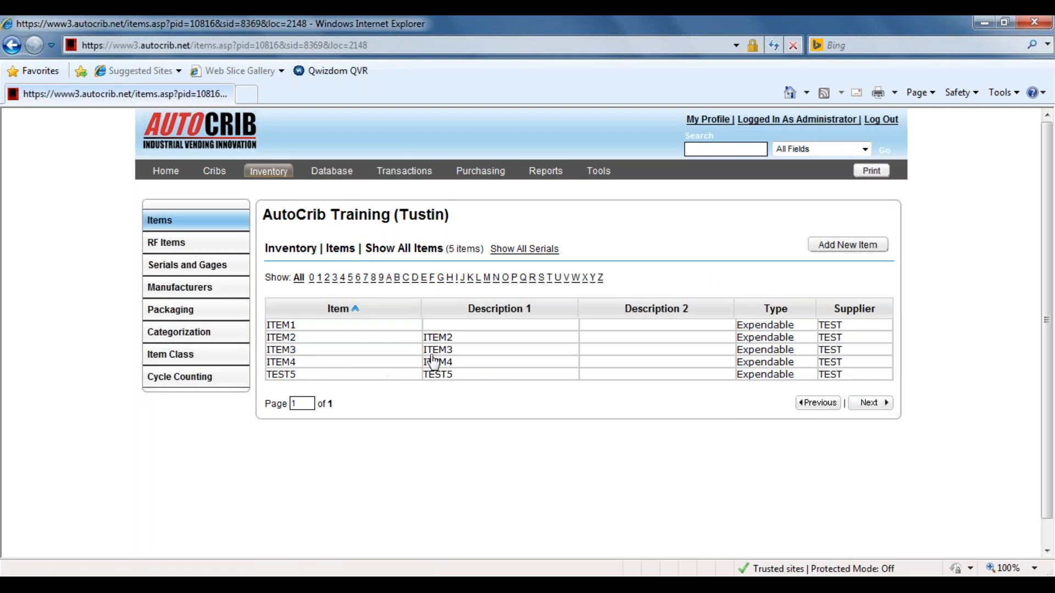
View ITEM3's detail record and look through all its fields down to the available record actions.
{"action": "left_click", "coordinate": [357, 352]}
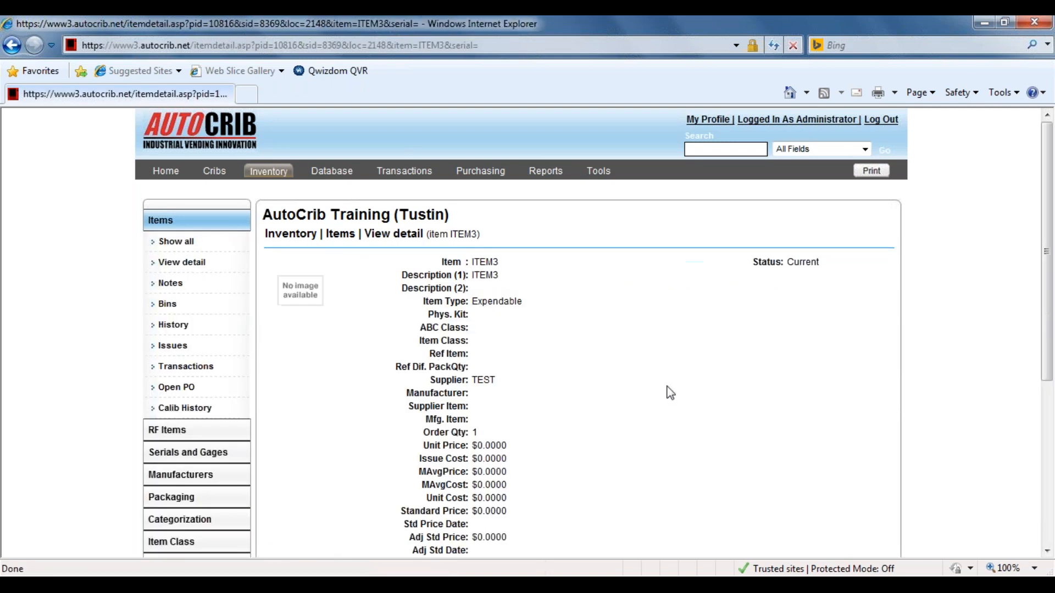
{"action": "scroll", "coordinate": [670, 393], "scroll_direction": "down", "scroll_amount": 5}
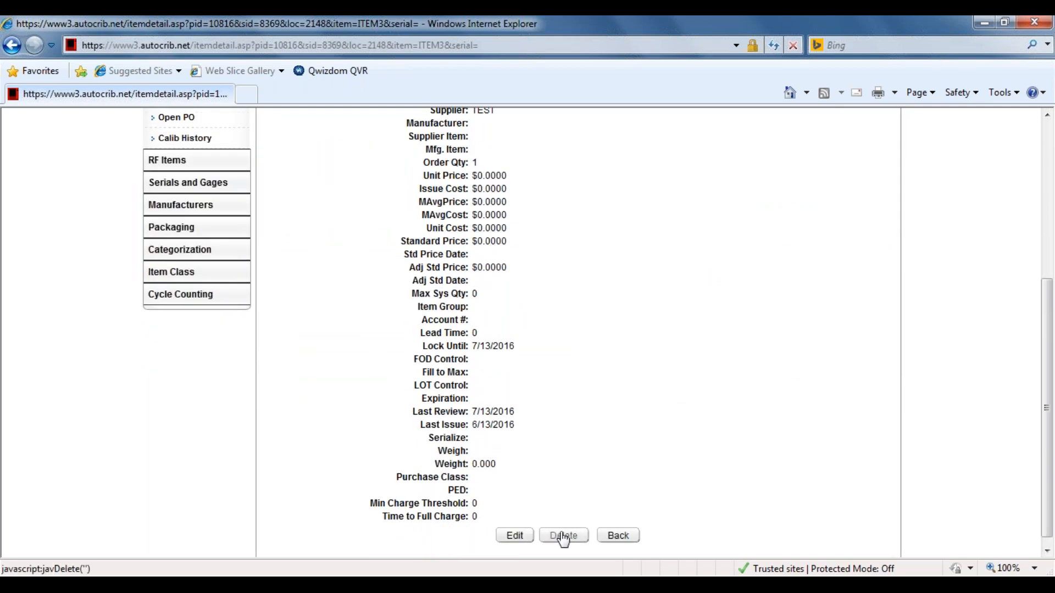
{"action": "scroll", "coordinate": [665, 465], "scroll_direction": "up", "scroll_amount": 4}
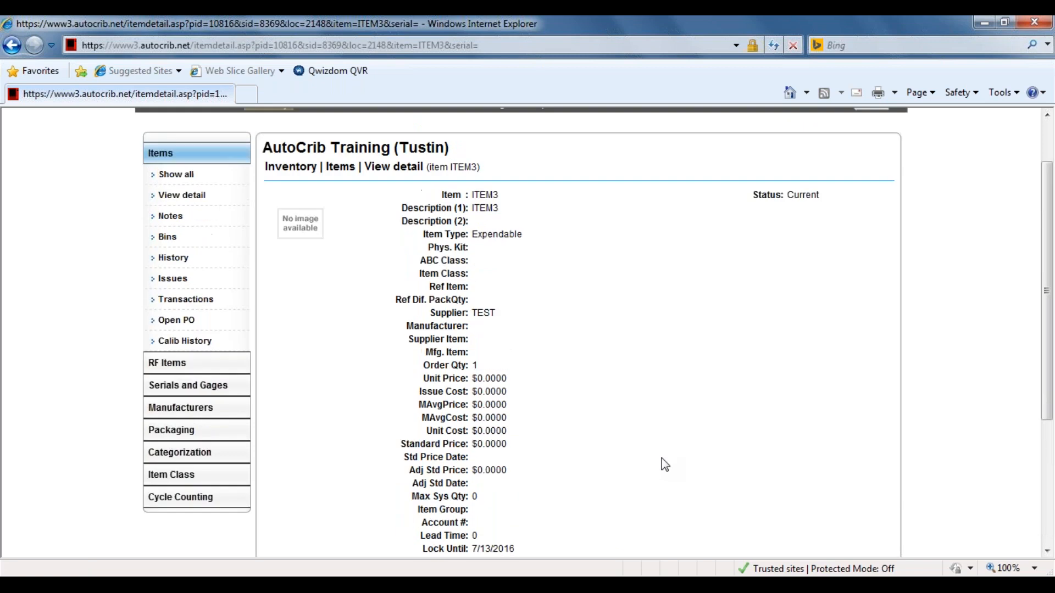
{"action": "left_click", "coordinate": [204, 196]}
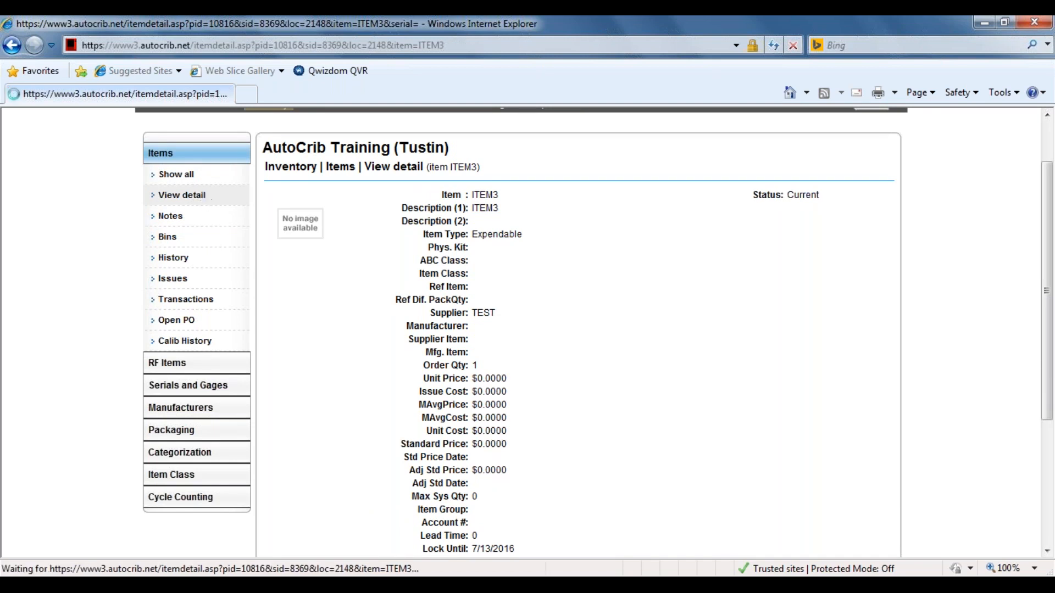
{"action": "scroll", "coordinate": [653, 406], "scroll_direction": "down", "scroll_amount": 5}
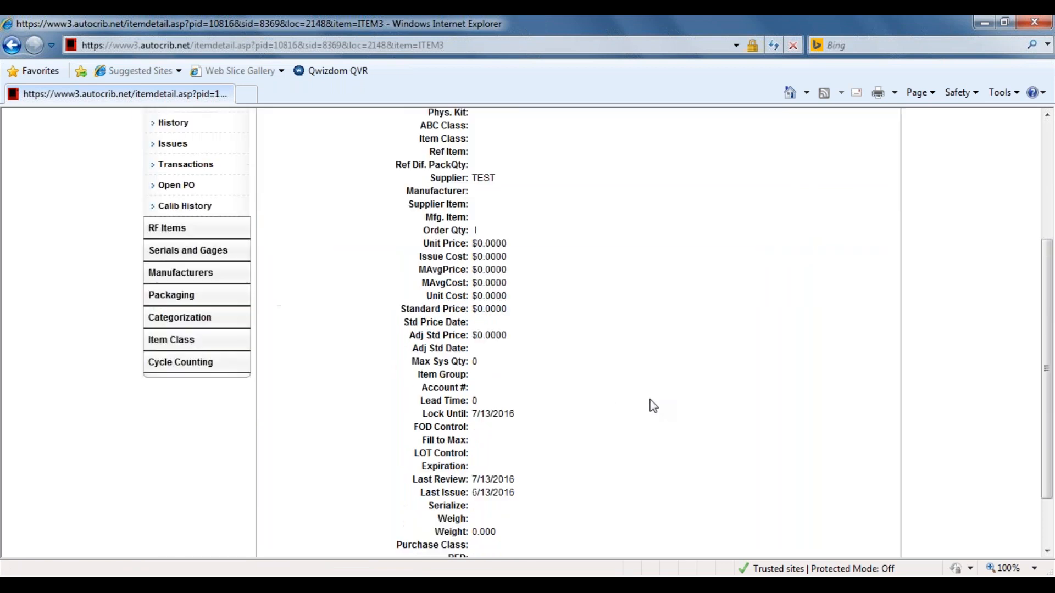
{"action": "scroll", "coordinate": [653, 407], "scroll_direction": "up", "scroll_amount": 4}
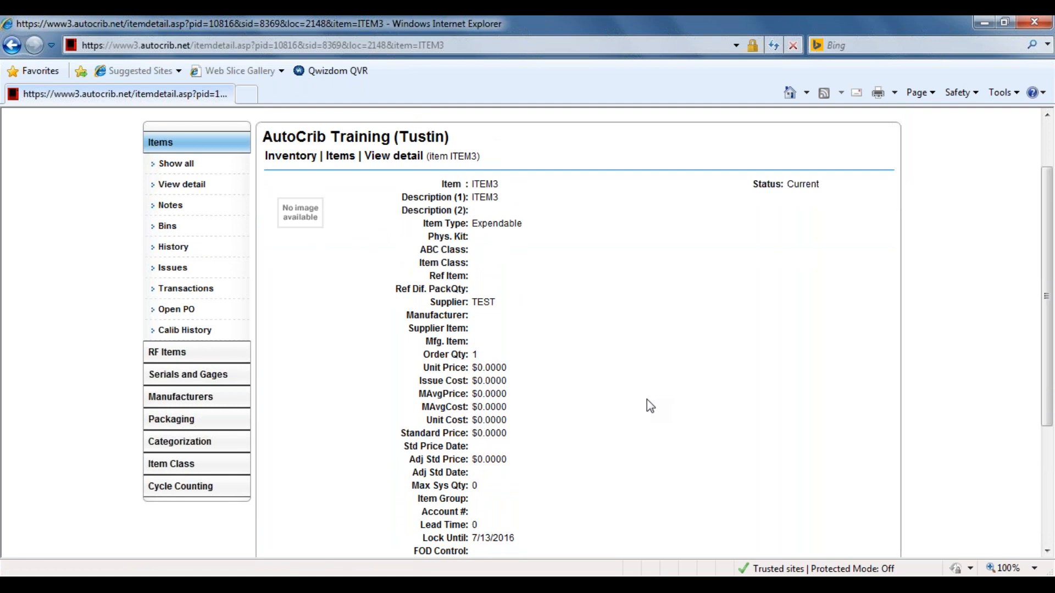
Add the note "kmkp" to ITEM3 and save it.
{"action": "left_click", "coordinate": [171, 205]}
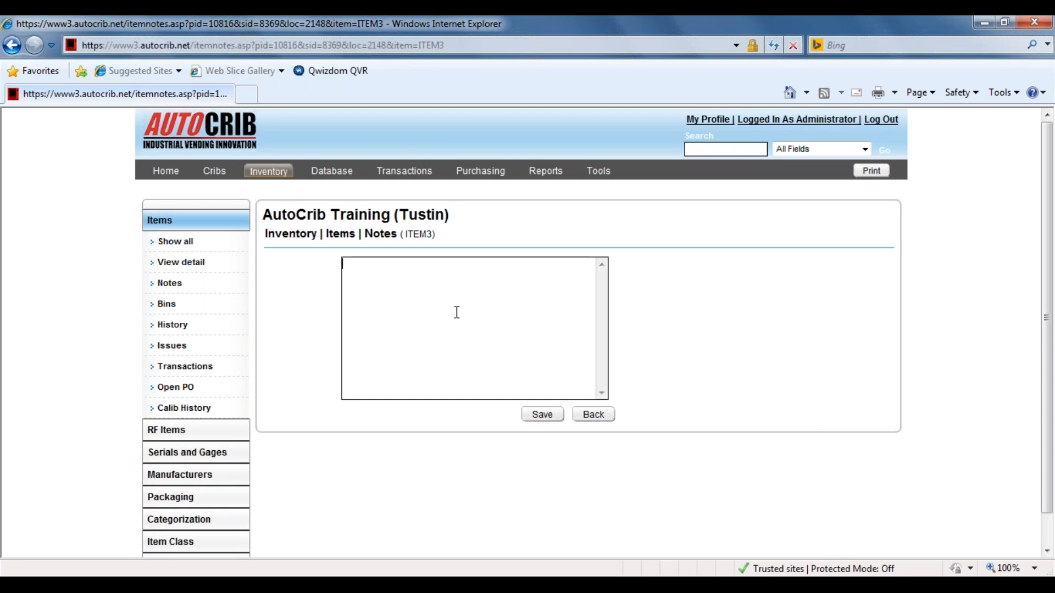
{"action": "type", "text": "kmkp"}
{"action": "left_click", "coordinate": [542, 414]}
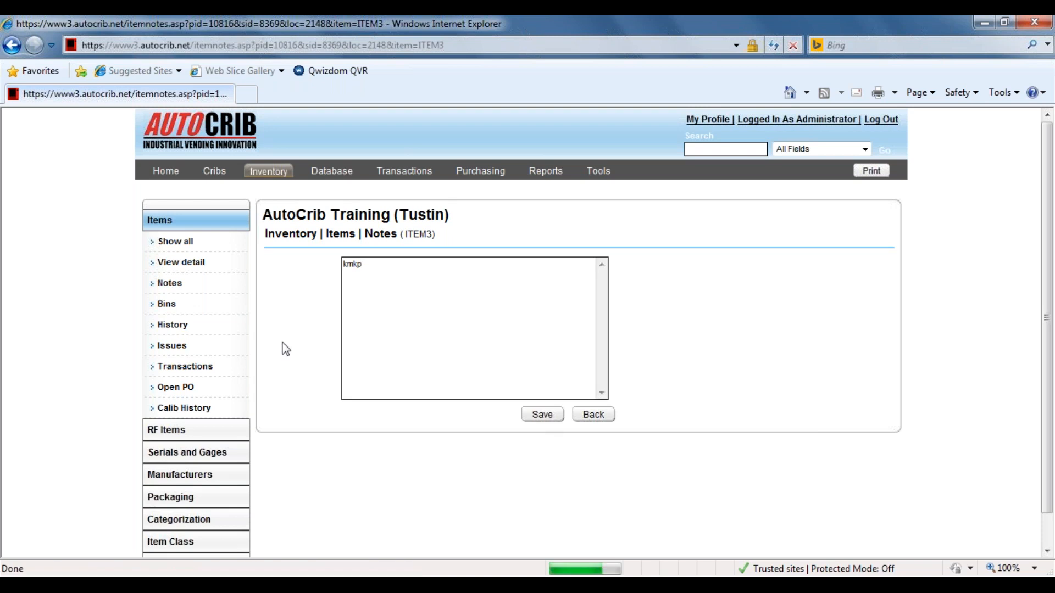
Review ITEM3's usage history for the current month and the last and previous 12 months, and its issues and transactions.
{"action": "left_click", "coordinate": [173, 325]}
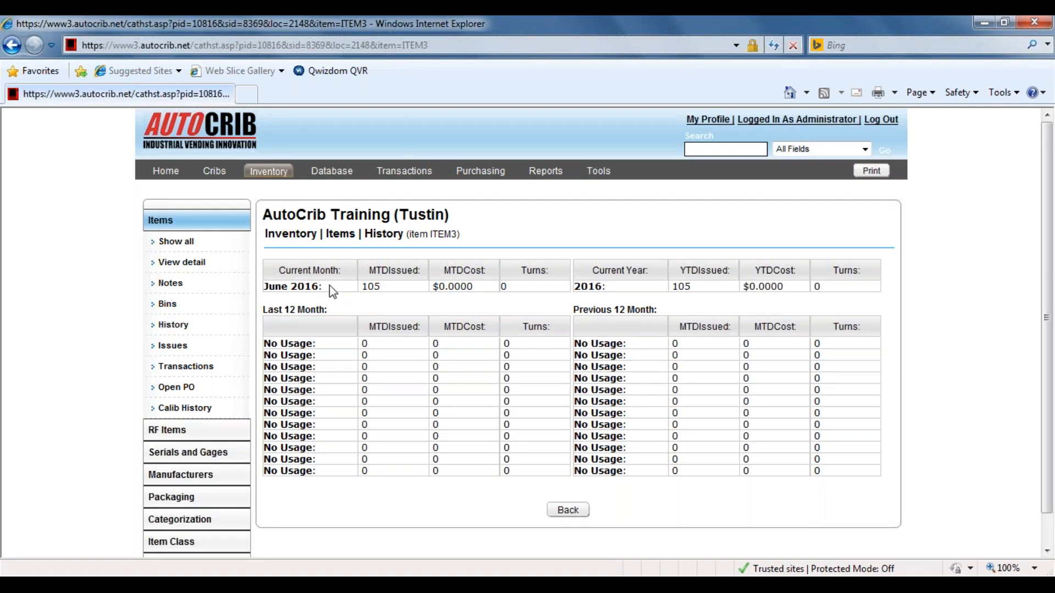
{"action": "mouse_move", "coordinate": [329, 287]}
{"action": "left_mouse_down"}
{"action": "mouse_move", "coordinate": [264, 287]}
{"action": "mouse_move", "coordinate": [320, 286]}
{"action": "left_mouse_up"}
{"action": "left_click", "coordinate": [289, 291]}
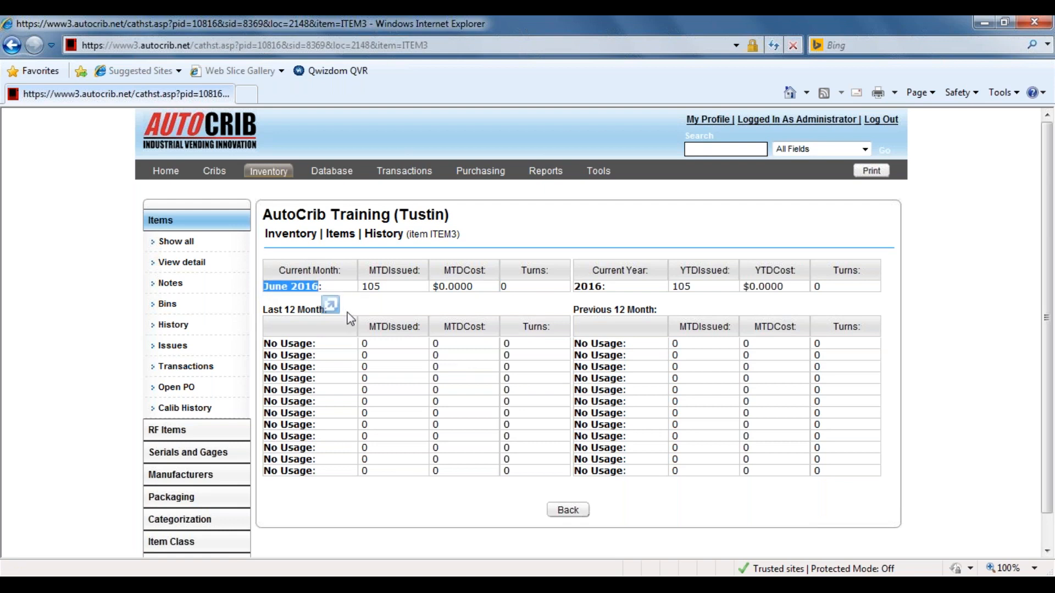
{"action": "left_click", "coordinate": [278, 308]}
{"action": "left_click_drag", "start_coordinate": [263, 310], "coordinate": [341, 312]}
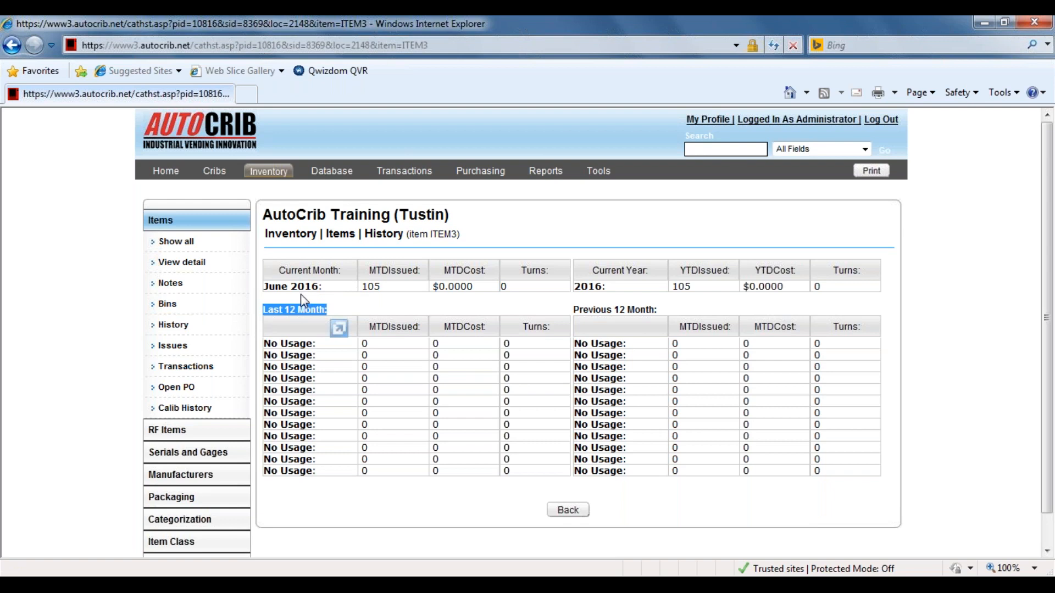
{"action": "left_click_drag", "start_coordinate": [575, 310], "coordinate": [679, 311]}
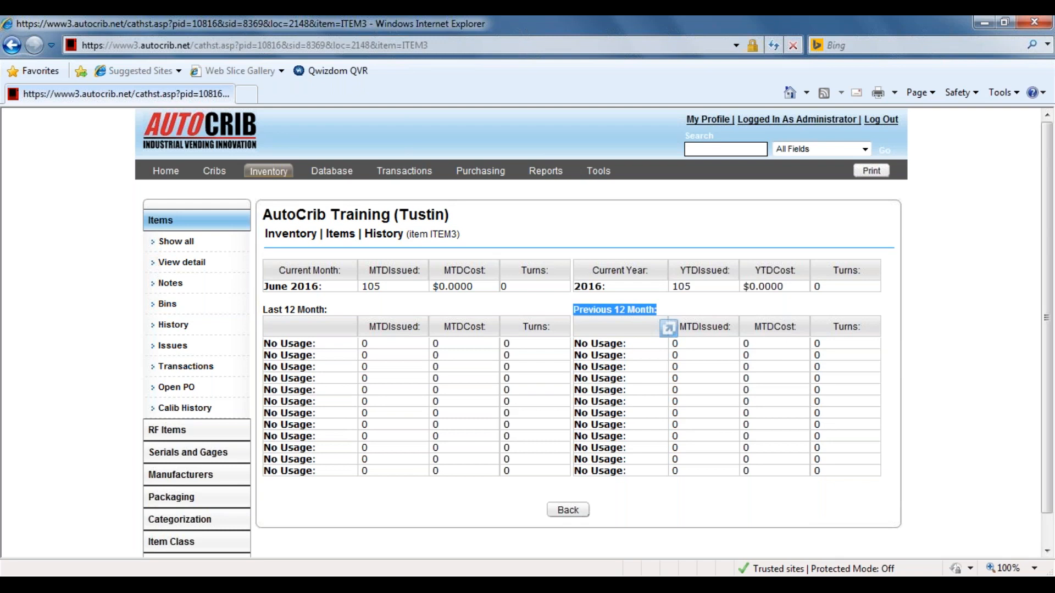
{"action": "left_click", "coordinate": [174, 346]}
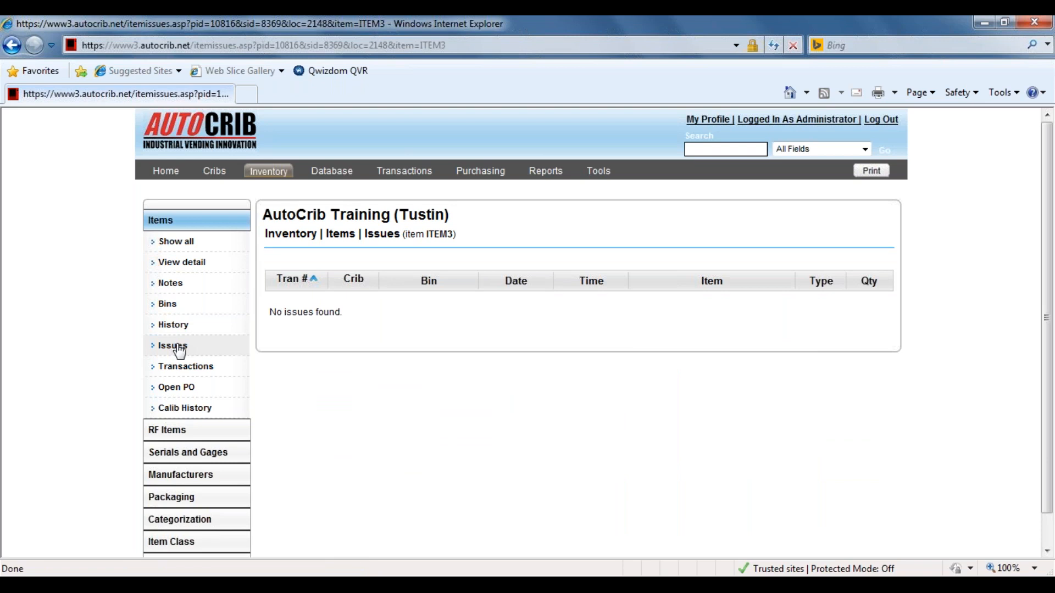
{"action": "left_click", "coordinate": [174, 366]}
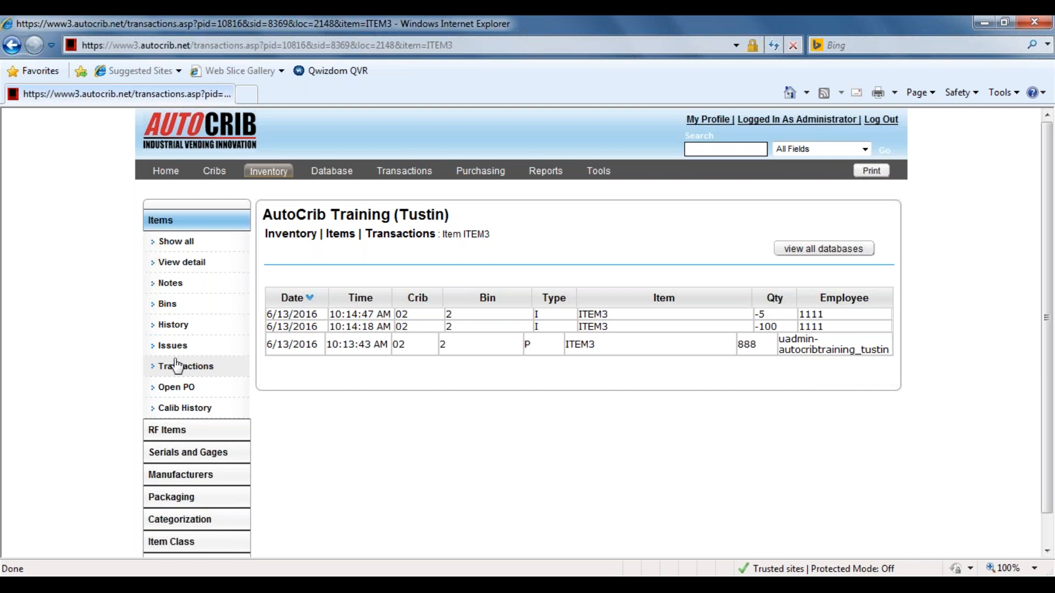
Return to ITEM3's detail record and open it for editing.
{"action": "left_click", "coordinate": [192, 263]}
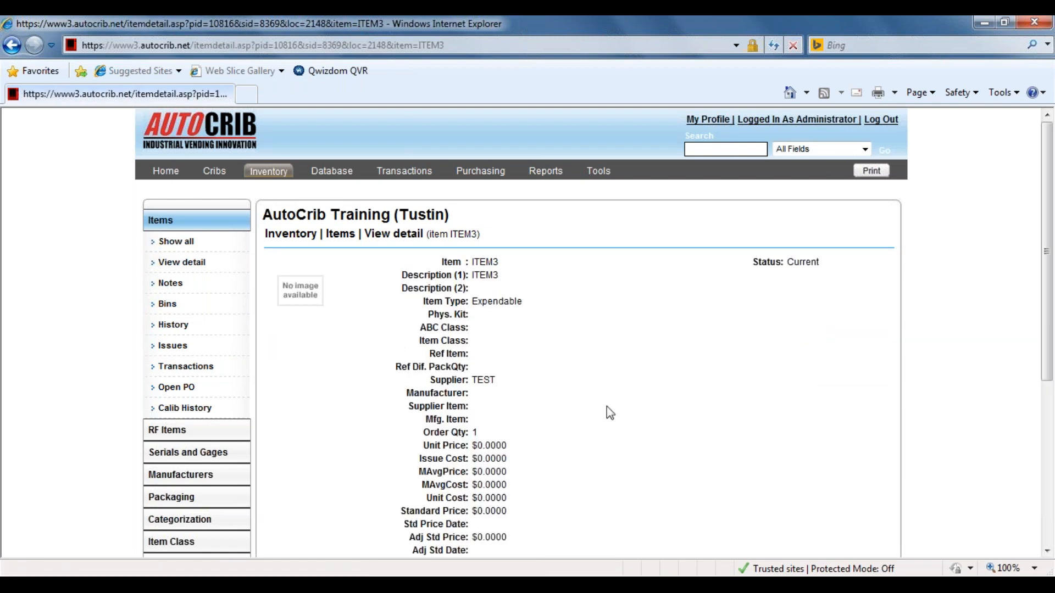
{"action": "scroll", "coordinate": [607, 407], "scroll_direction": "down", "scroll_amount": 5}
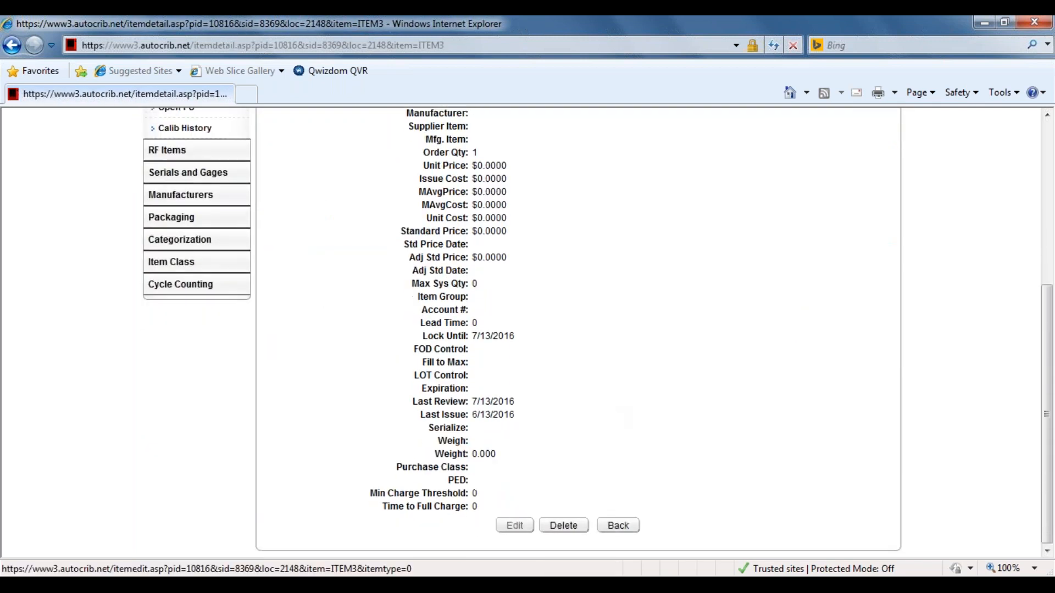
{"action": "left_click", "coordinate": [515, 526]}
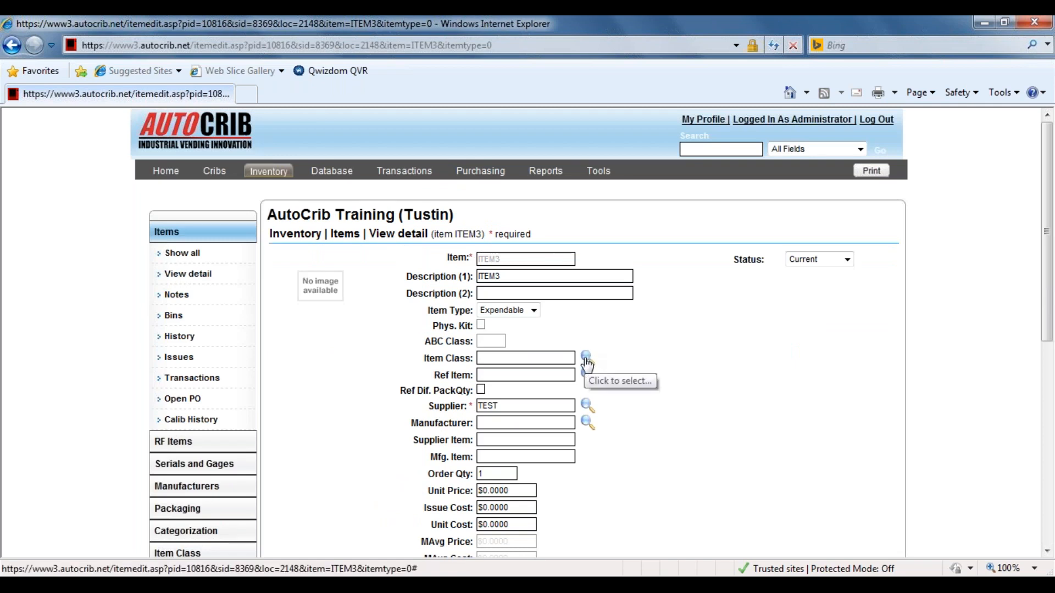
Check the lookup lists for ITEM3's item class and reference item without choosing anything, and save the record.
{"action": "left_click", "coordinate": [586, 360]}
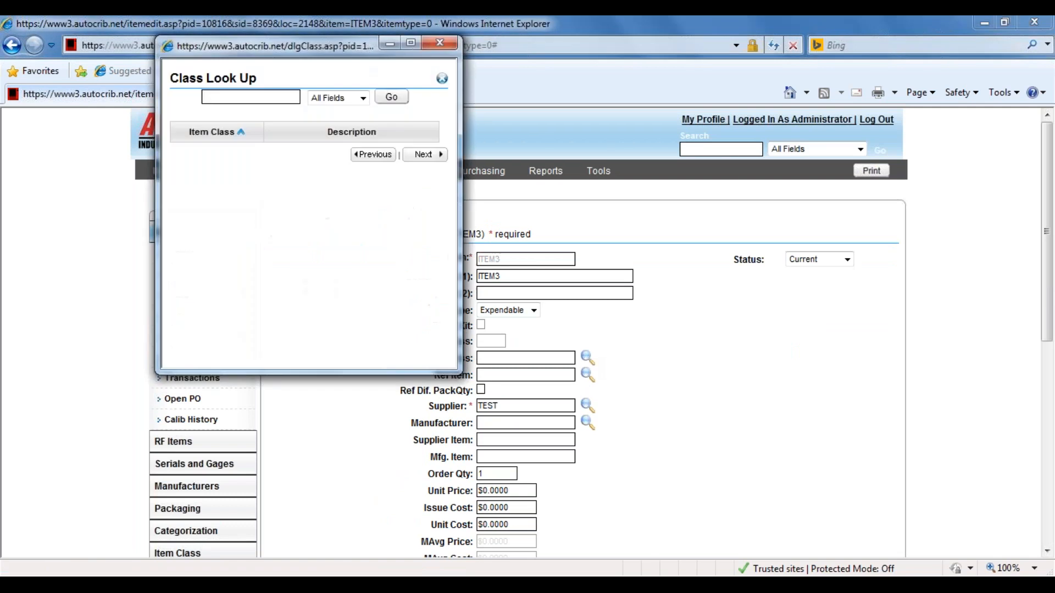
{"action": "left_click_drag", "start_coordinate": [306, 51], "coordinate": [335, 109]}
{"action": "left_click_drag", "start_coordinate": [447, 113], "coordinate": [683, 115]}
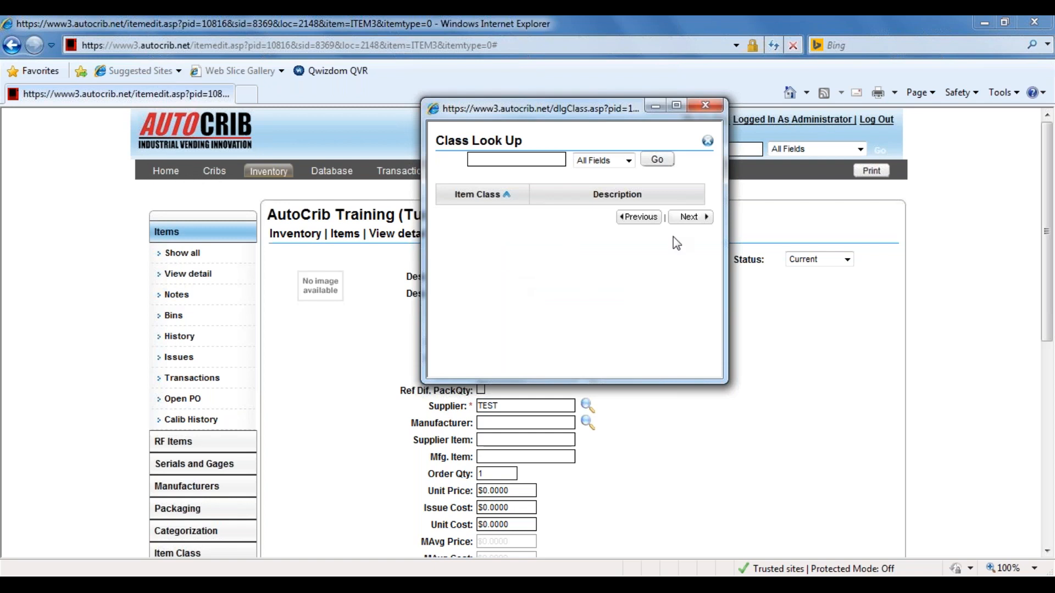
{"action": "left_click", "coordinate": [714, 106]}
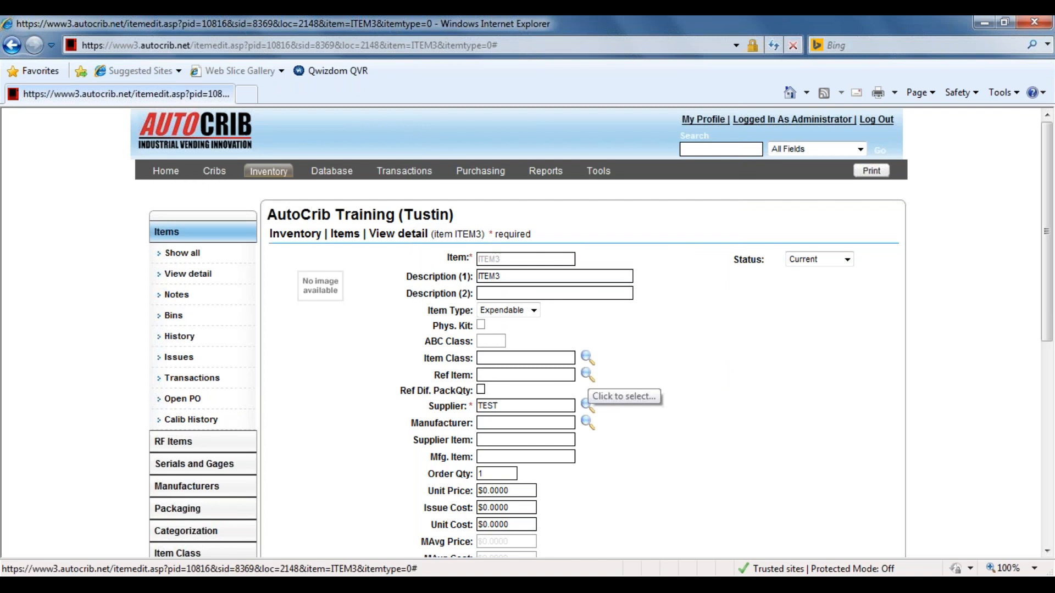
{"action": "left_click", "coordinate": [587, 375]}
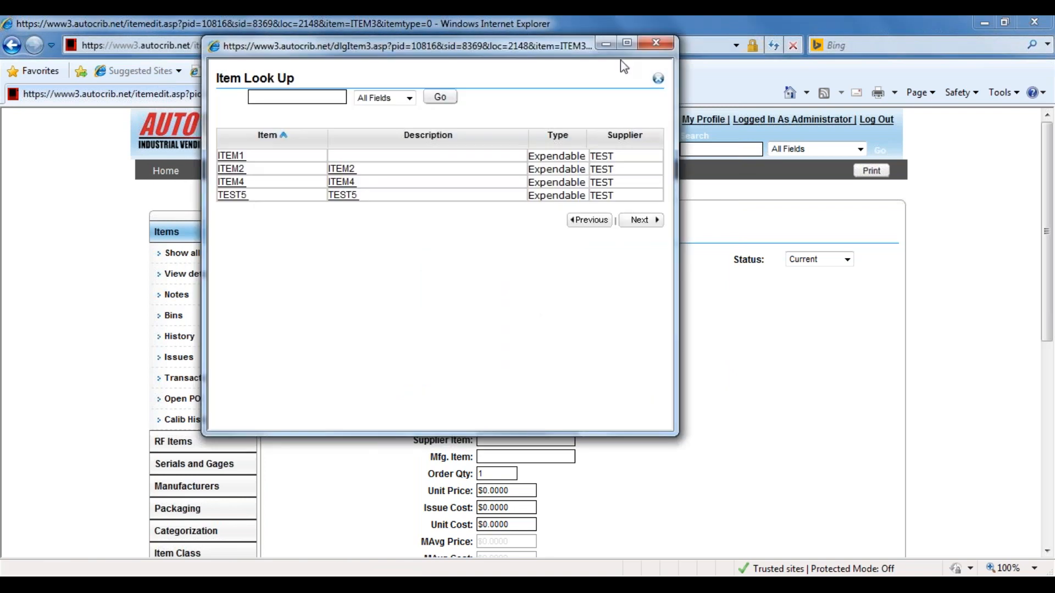
{"action": "left_click", "coordinate": [653, 48]}
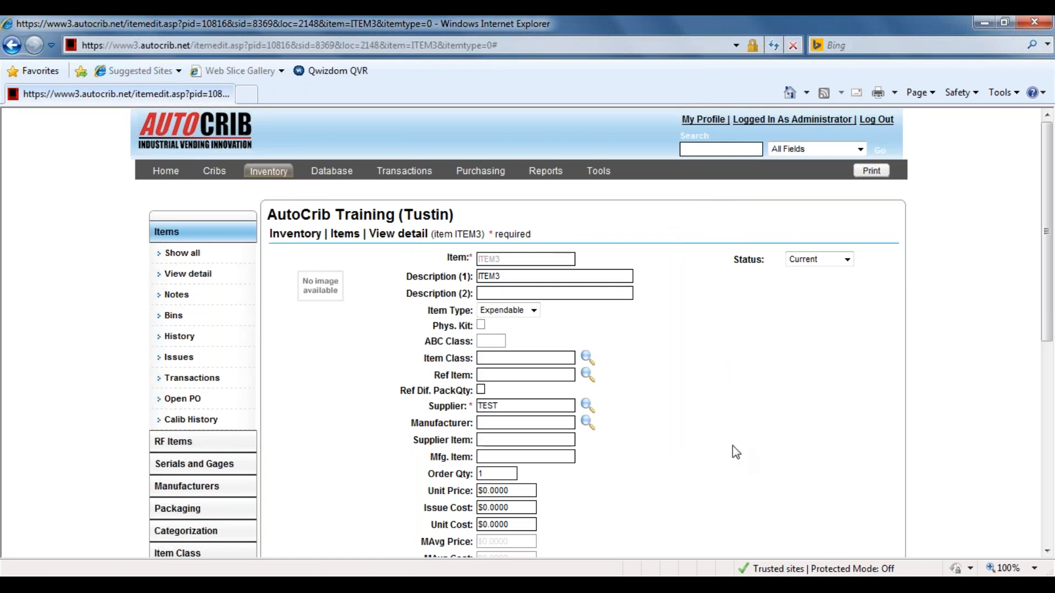
{"action": "scroll", "coordinate": [733, 447], "scroll_direction": "down", "scroll_amount": 7}
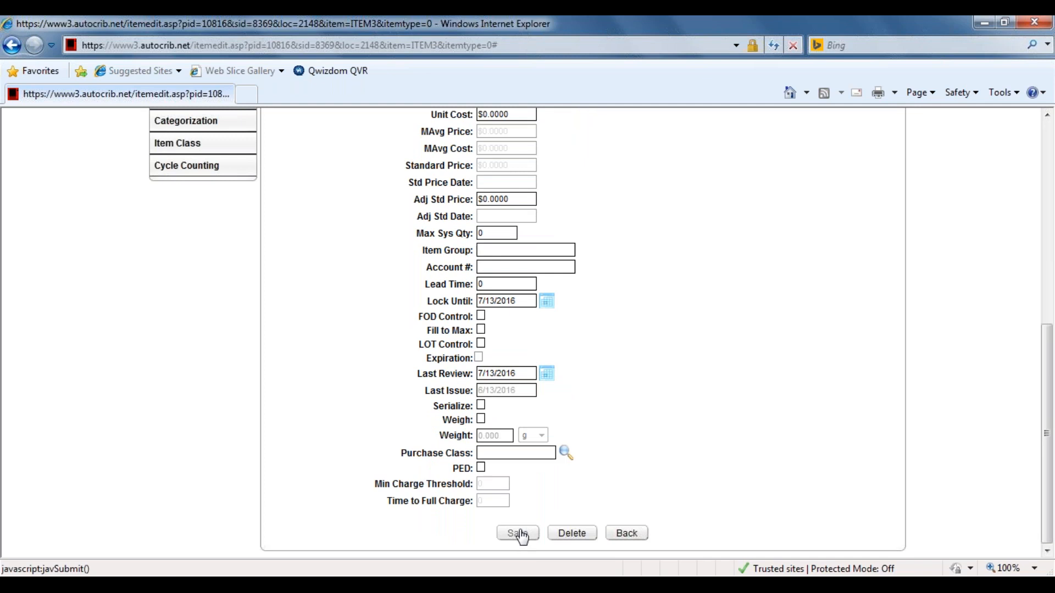
{"action": "left_click", "coordinate": [519, 533]}
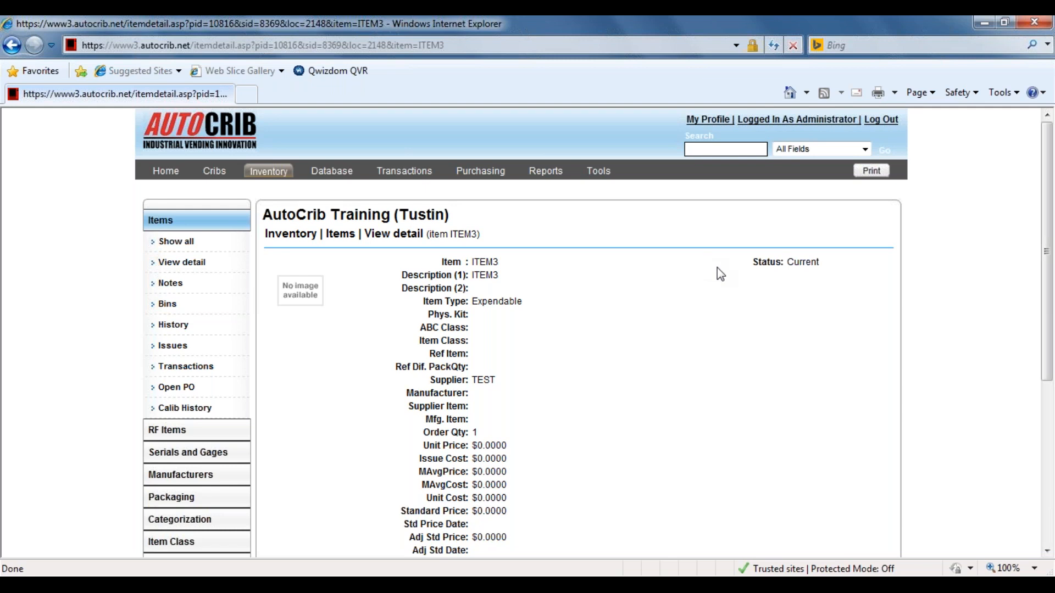
View which fields and databases the item search can cover, keeping All Fields selected.
{"action": "left_click", "coordinate": [865, 150]}
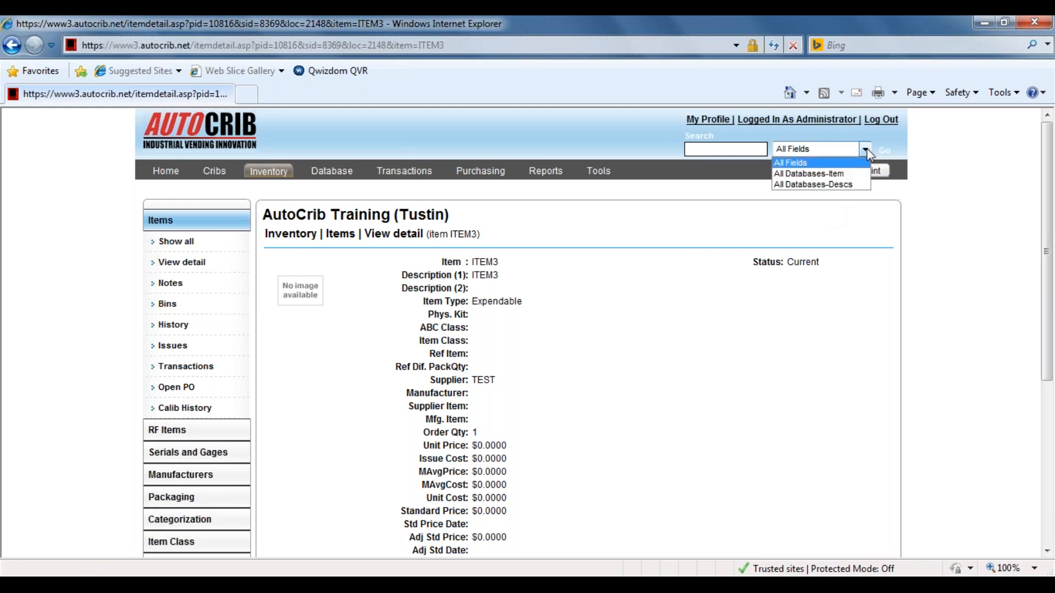
{"action": "left_click", "coordinate": [868, 149]}
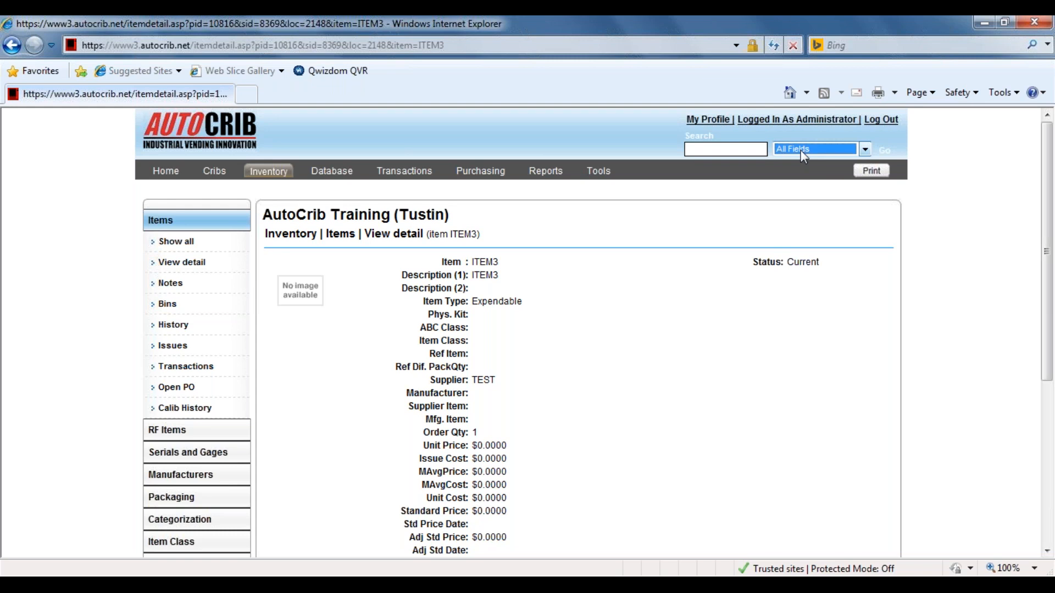
{"action": "left_click", "coordinate": [65, 395]}
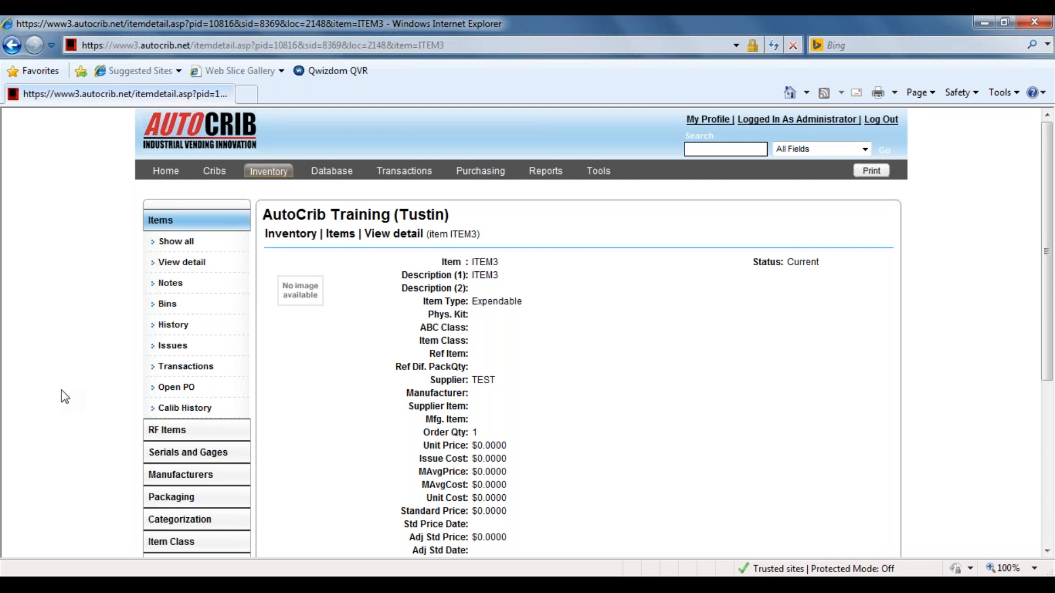
Start a new supplier record in Purchasing and look through its address, contact, terms and purchase order fields.
{"action": "left_click", "coordinate": [480, 173]}
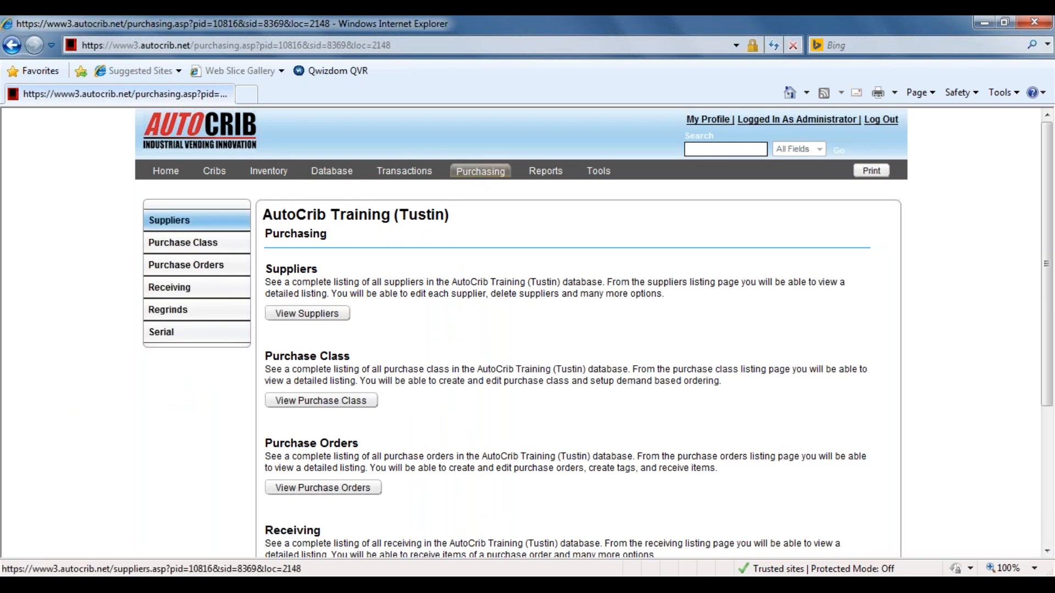
{"action": "left_click", "coordinate": [193, 222]}
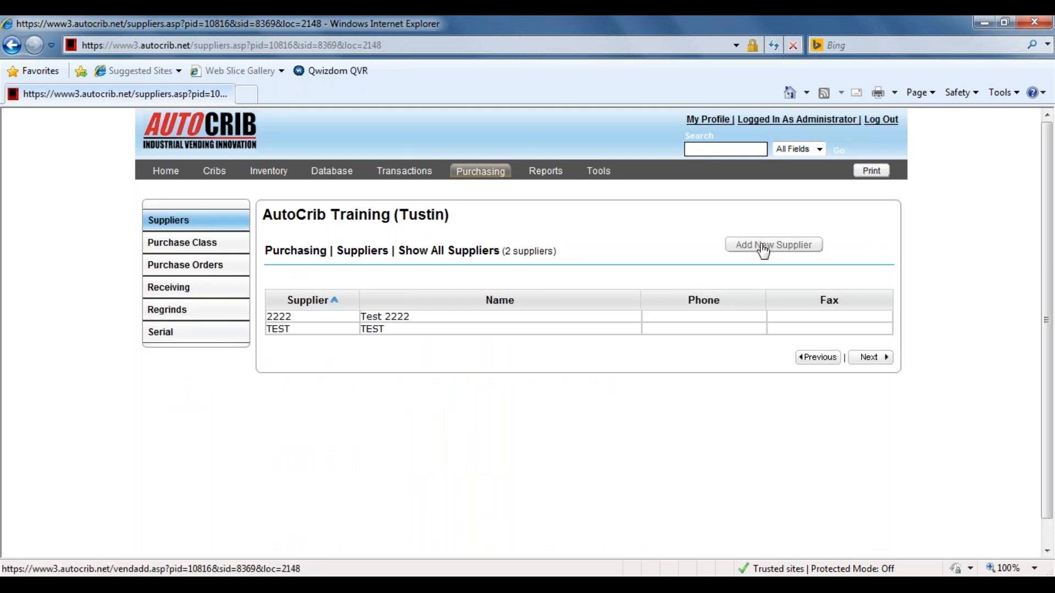
{"action": "left_click", "coordinate": [800, 252]}
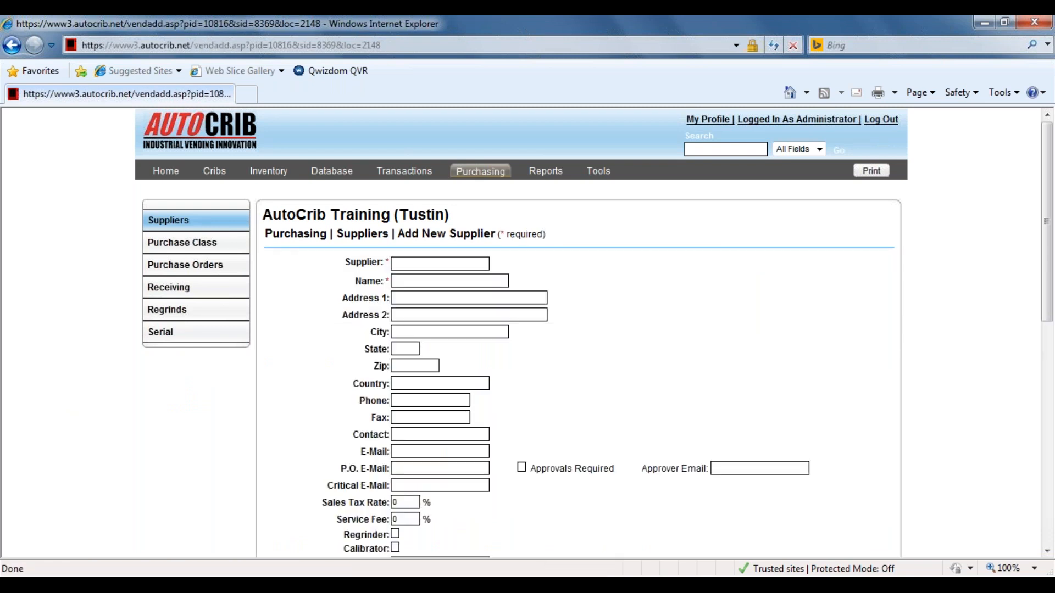
{"action": "left_click", "coordinate": [390, 263]}
{"action": "scroll", "coordinate": [419, 264], "scroll_direction": "down", "scroll_amount": 3}
{"action": "scroll", "coordinate": [420, 264], "scroll_direction": "down", "scroll_amount": 15}
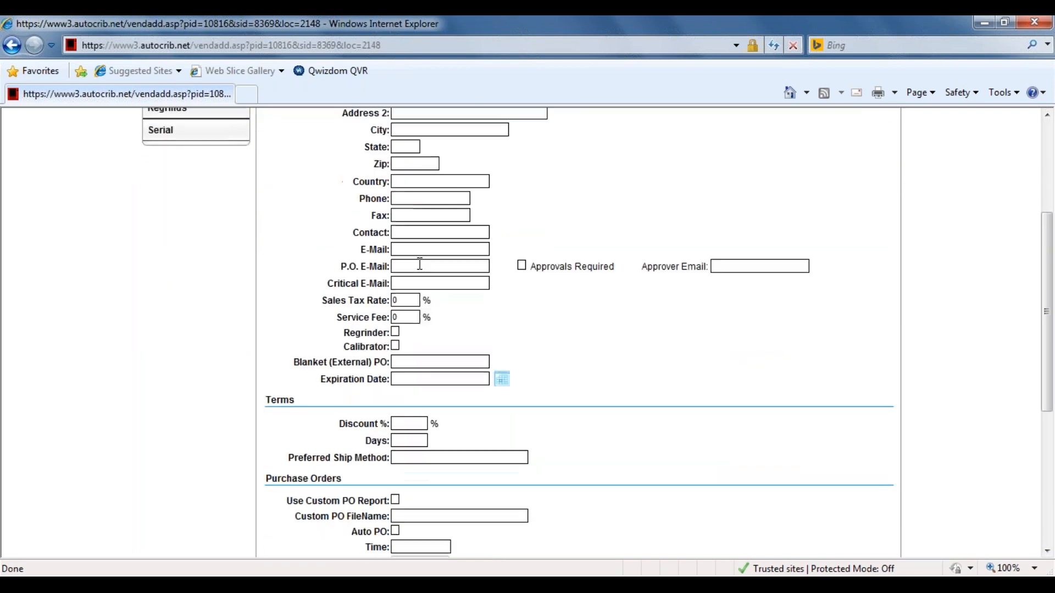
{"action": "scroll", "coordinate": [420, 263], "scroll_direction": "up", "scroll_amount": 15}
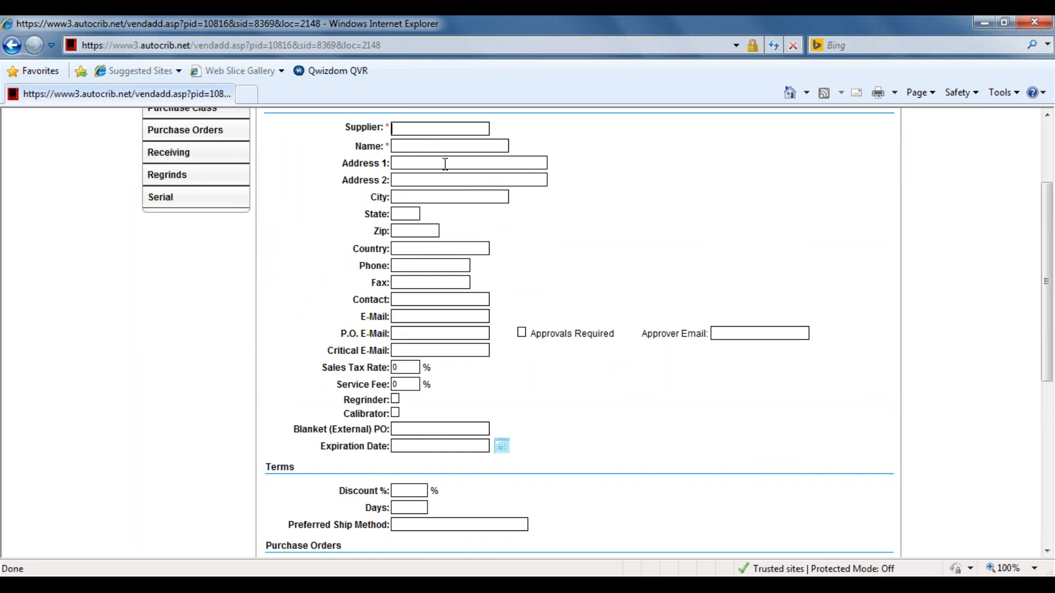
{"action": "scroll", "coordinate": [459, 217], "scroll_direction": "down", "scroll_amount": 15}
{"action": "scroll", "coordinate": [459, 217], "scroll_direction": "up", "scroll_amount": 15}
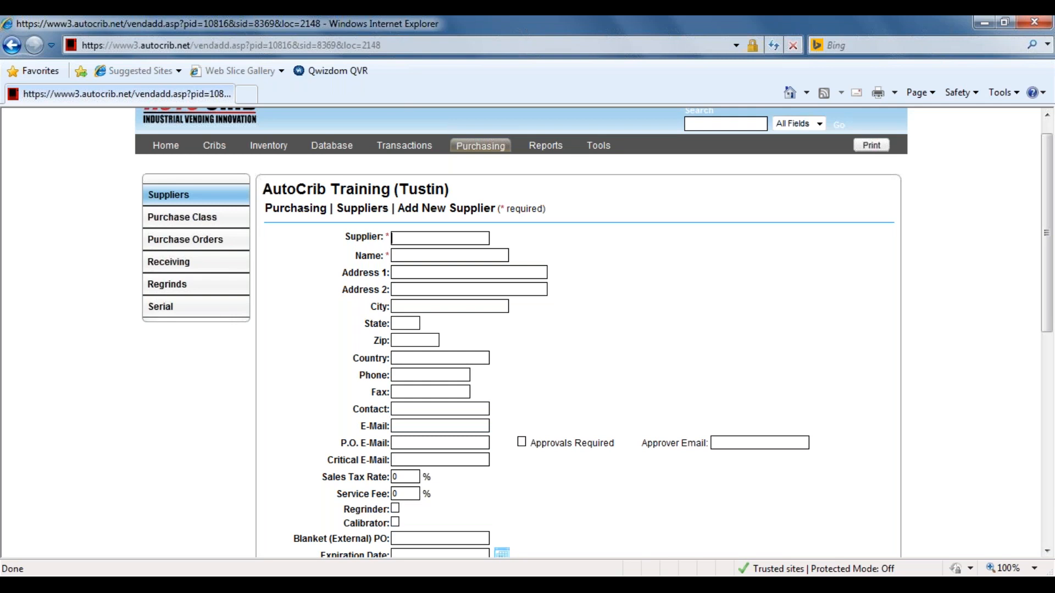
Enter JEDI555 as the new supplier's code and Jedi Distribution as its name.
{"action": "type", "text": "JEDI555"}
{"action": "left_click", "coordinate": [442, 256]}
{"action": "type", "text": "Jedi Distribution"}
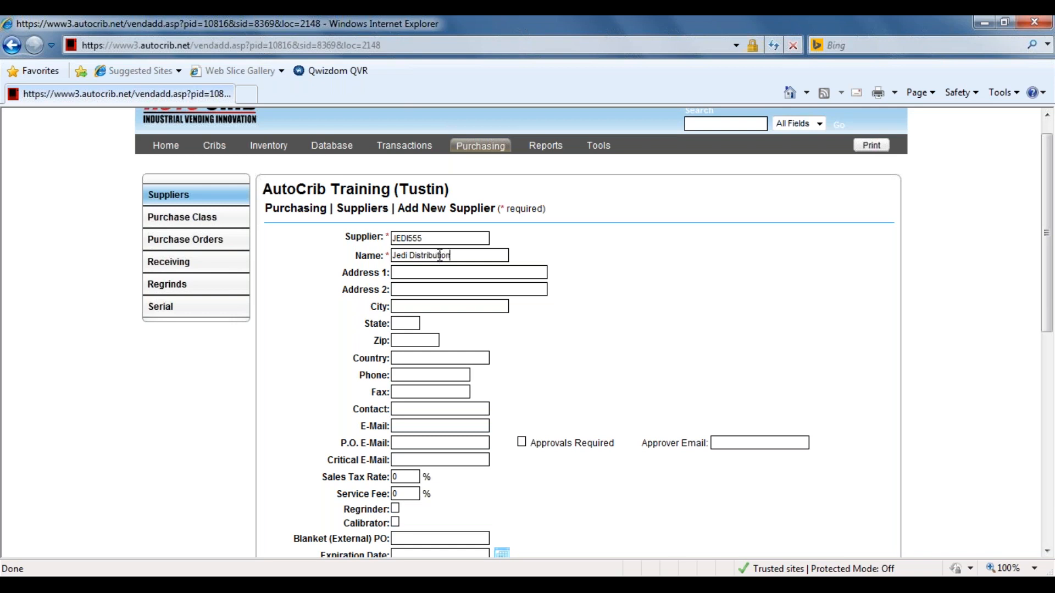
Point out the required supplier code and name, and go over the address, city, state and zip fields.
{"action": "left_click_drag", "start_coordinate": [436, 238], "coordinate": [387, 237]}
{"action": "left_click", "coordinate": [428, 238]}
{"action": "left_click_drag", "start_coordinate": [428, 238], "coordinate": [384, 238]}
{"action": "left_click_drag", "start_coordinate": [463, 255], "coordinate": [384, 256]}
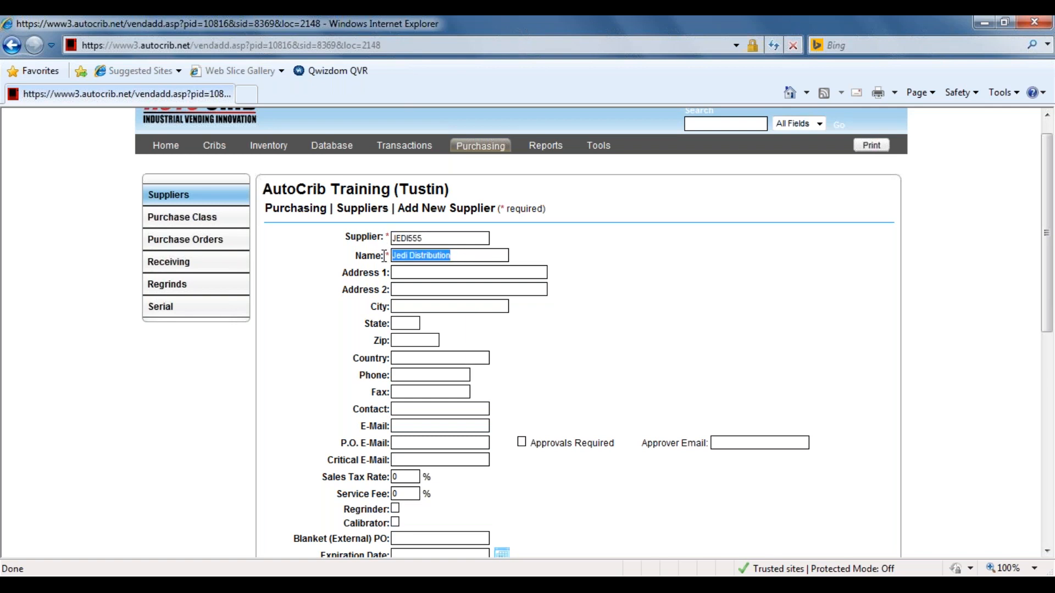
{"action": "left_click", "coordinate": [393, 271]}
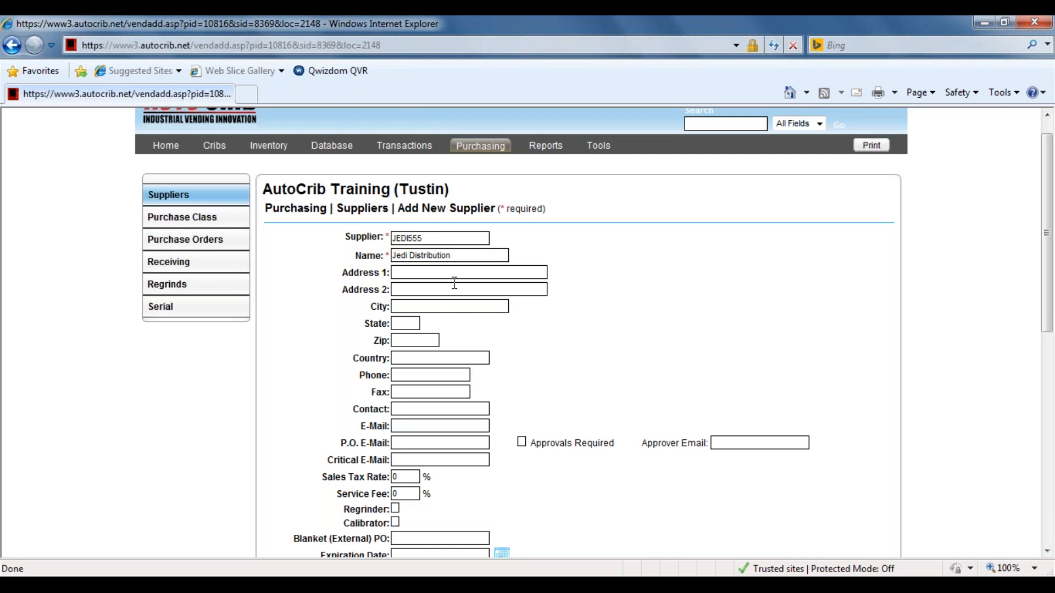
{"action": "left_click", "coordinate": [434, 306]}
{"action": "left_click", "coordinate": [413, 323]}
{"action": "left_click", "coordinate": [413, 342]}
{"action": "scroll", "coordinate": [605, 375], "scroll_direction": "down", "scroll_amount": 2}
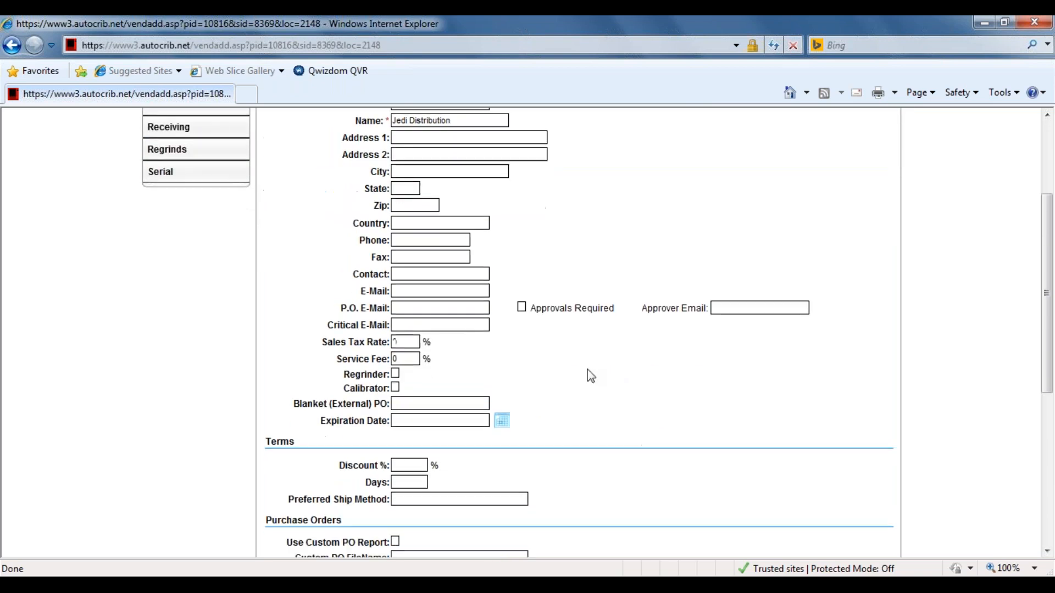
Go over the supplier's e-mail, terms and purchase order fields, and save the new supplier.
{"action": "left_click", "coordinate": [420, 291]}
{"action": "left_click", "coordinate": [418, 306]}
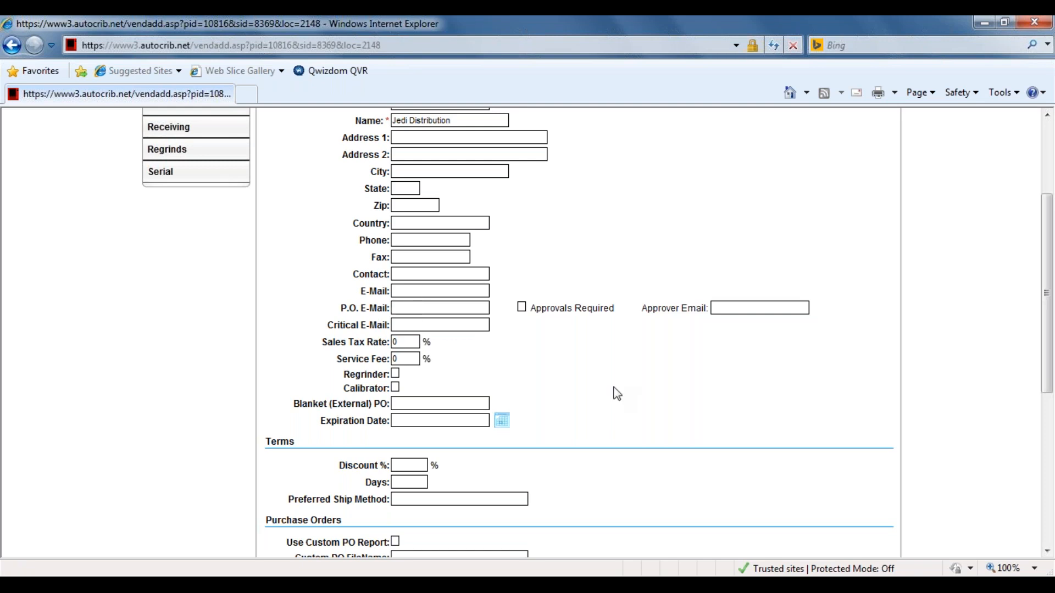
{"action": "scroll", "coordinate": [617, 394], "scroll_direction": "up", "scroll_amount": 2}
{"action": "scroll", "coordinate": [617, 394], "scroll_direction": "down", "scroll_amount": 8}
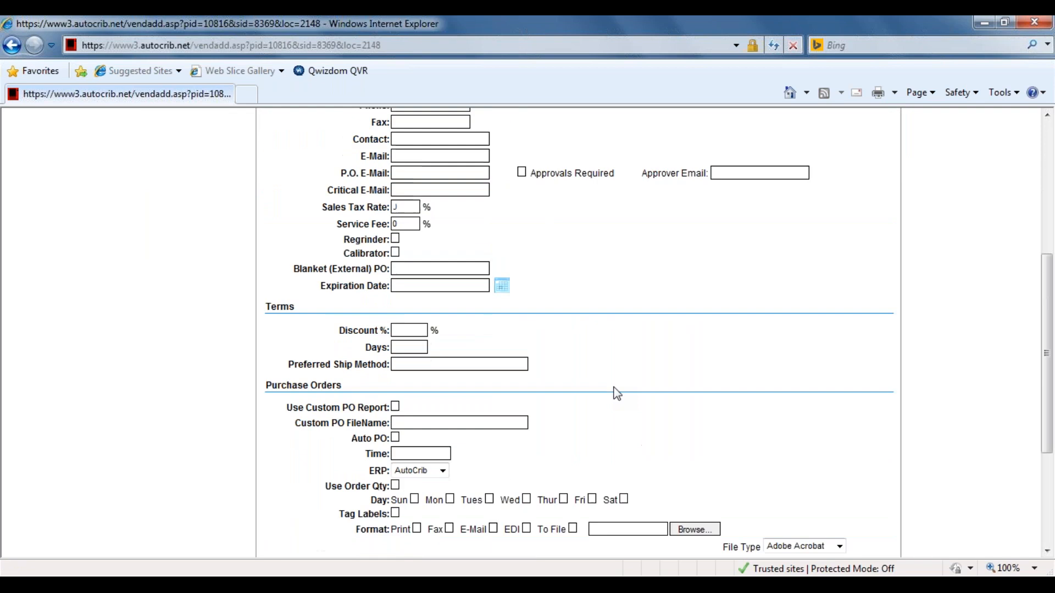
{"action": "left_click", "coordinate": [548, 538]}
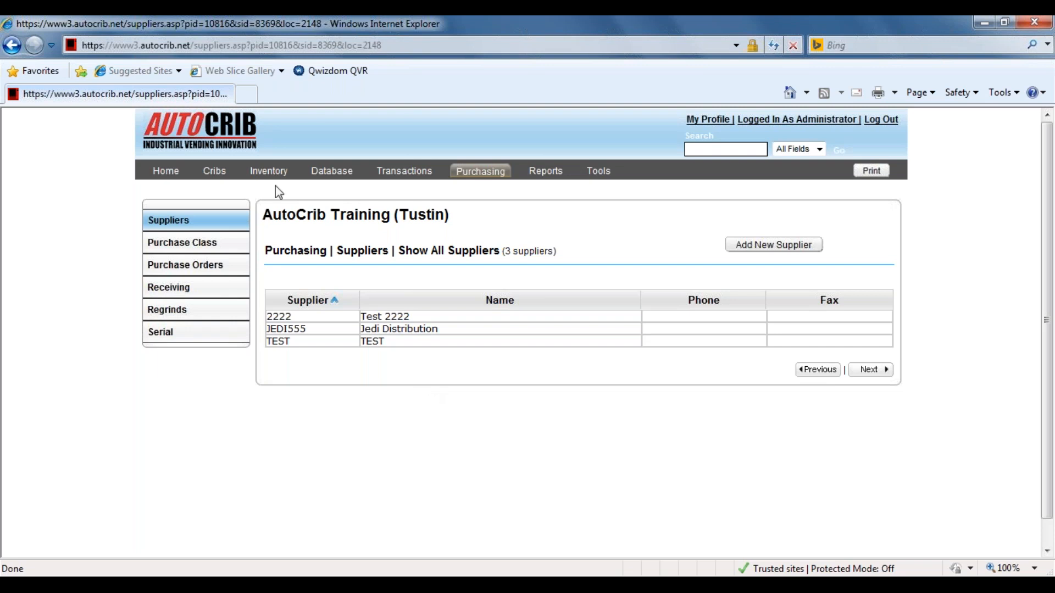
Go to the inventory items list and start a new item record.
{"action": "left_click", "coordinate": [269, 172]}
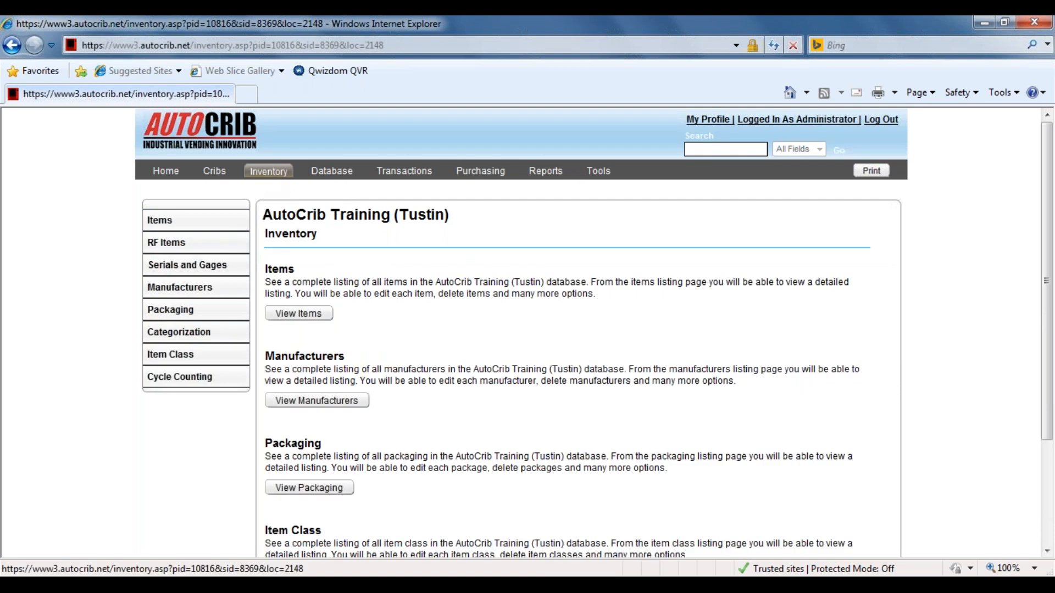
{"action": "left_click", "coordinate": [203, 221]}
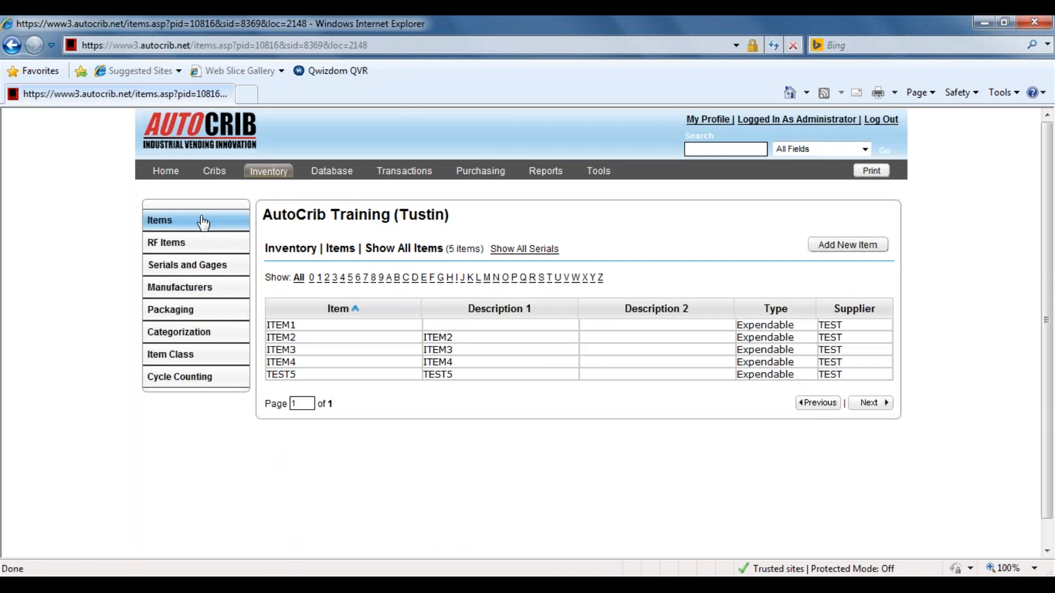
{"action": "left_click", "coordinate": [832, 250]}
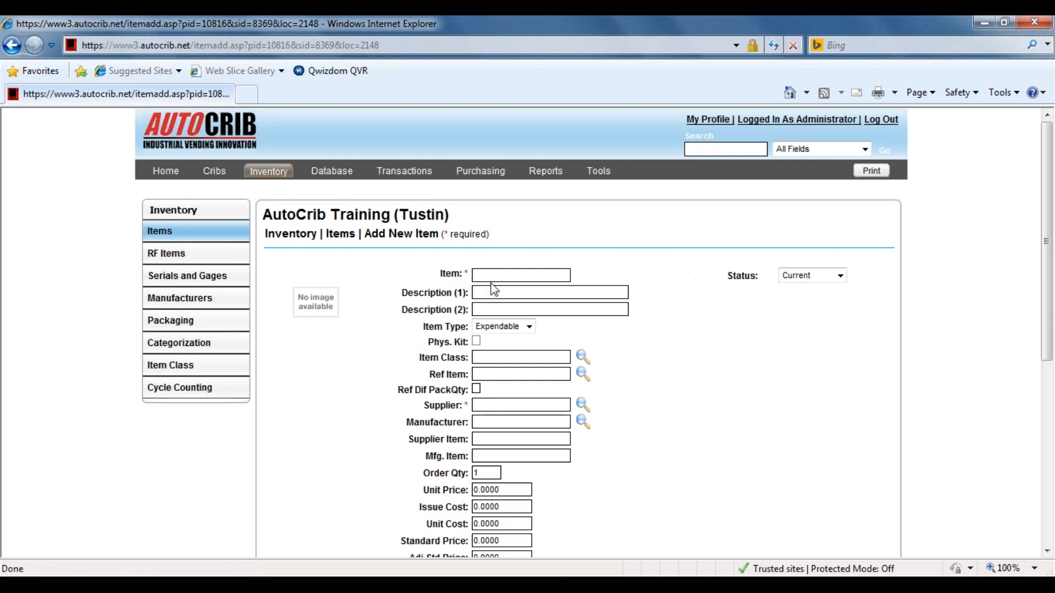
Look through the new item form, pointing out the required Item and Supplier fields.
{"action": "left_click", "coordinate": [471, 275]}
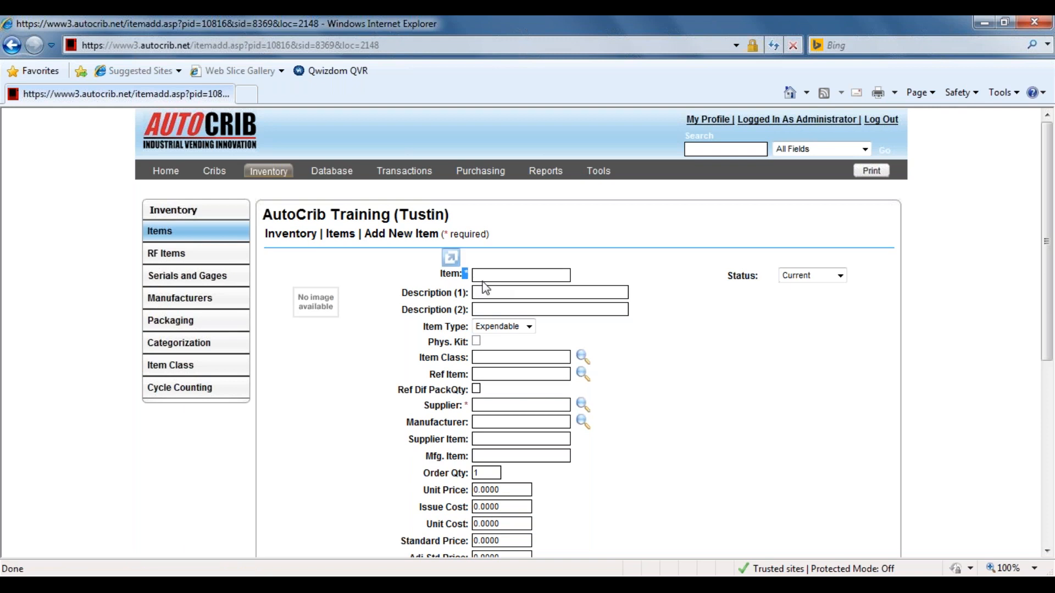
{"action": "scroll", "coordinate": [486, 269], "scroll_direction": "down", "scroll_amount": 3}
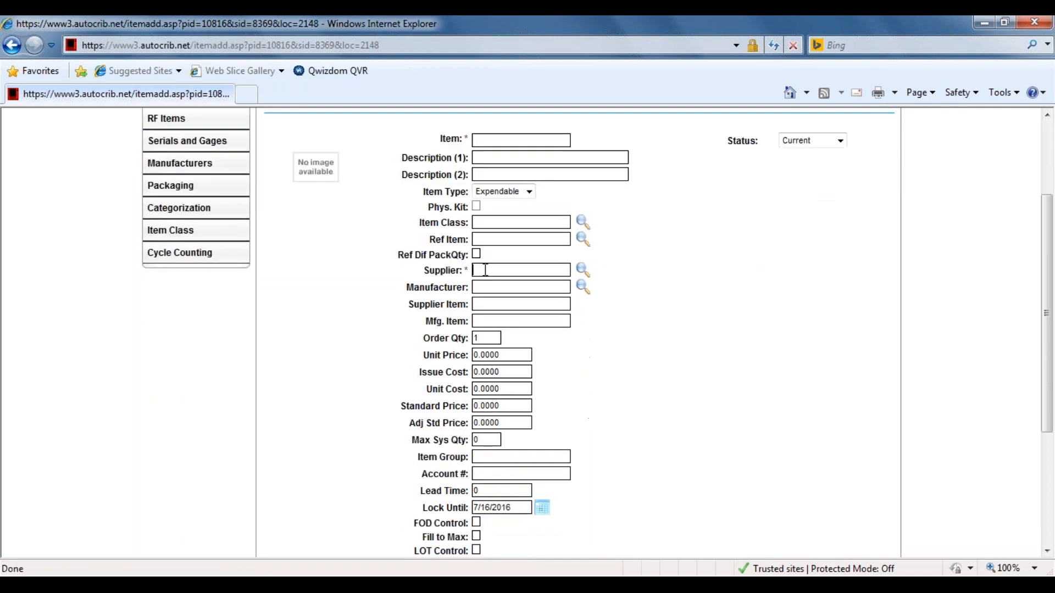
{"action": "scroll", "coordinate": [486, 270], "scroll_direction": "down", "scroll_amount": 3}
{"action": "scroll", "coordinate": [486, 270], "scroll_direction": "up", "scroll_amount": 3}
{"action": "scroll", "coordinate": [486, 270], "scroll_direction": "up", "scroll_amount": 2}
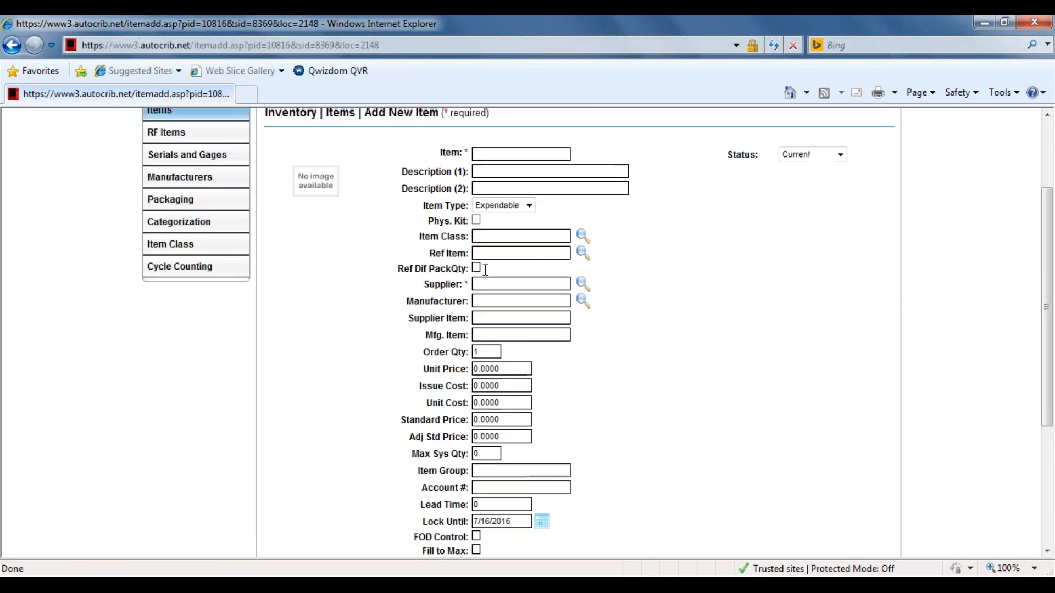
{"action": "left_click", "coordinate": [493, 214]}
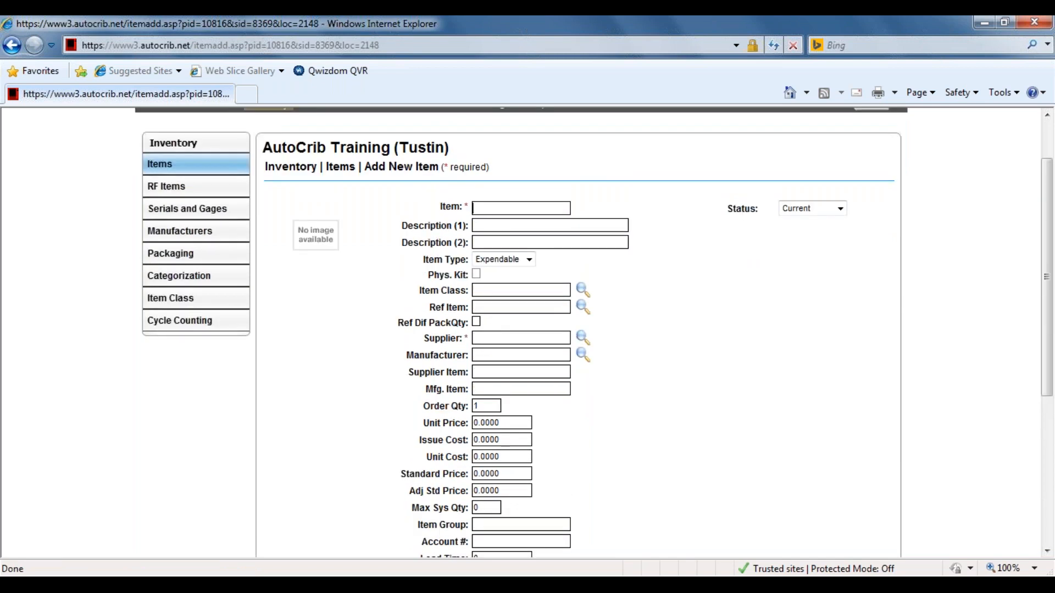
{"action": "left_click", "coordinate": [503, 336]}
{"action": "scroll", "coordinate": [697, 381], "scroll_direction": "down", "scroll_amount": 2}
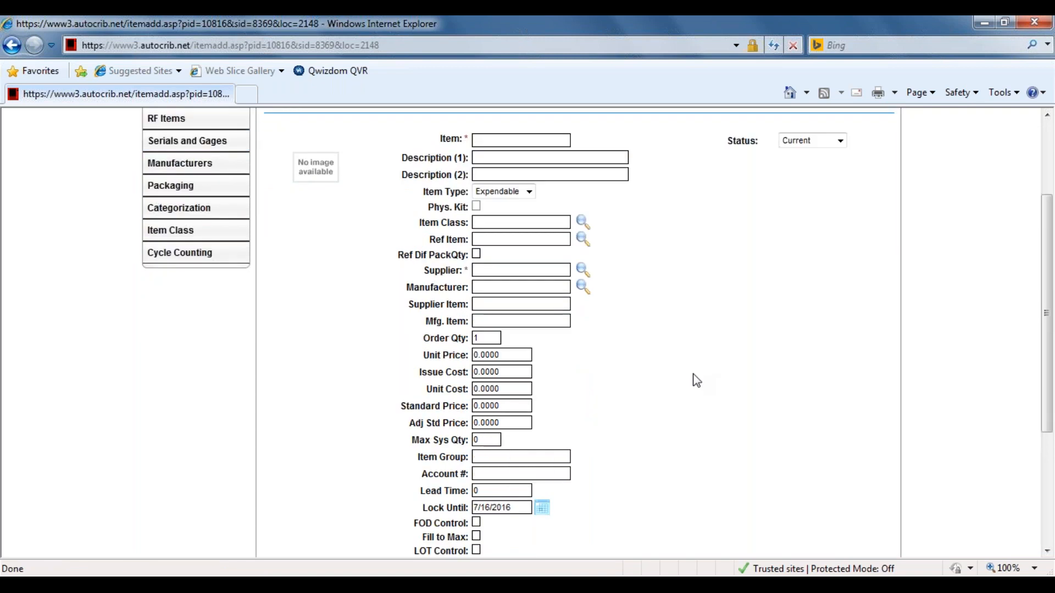
{"action": "scroll", "coordinate": [689, 373], "scroll_direction": "up", "scroll_amount": 2}
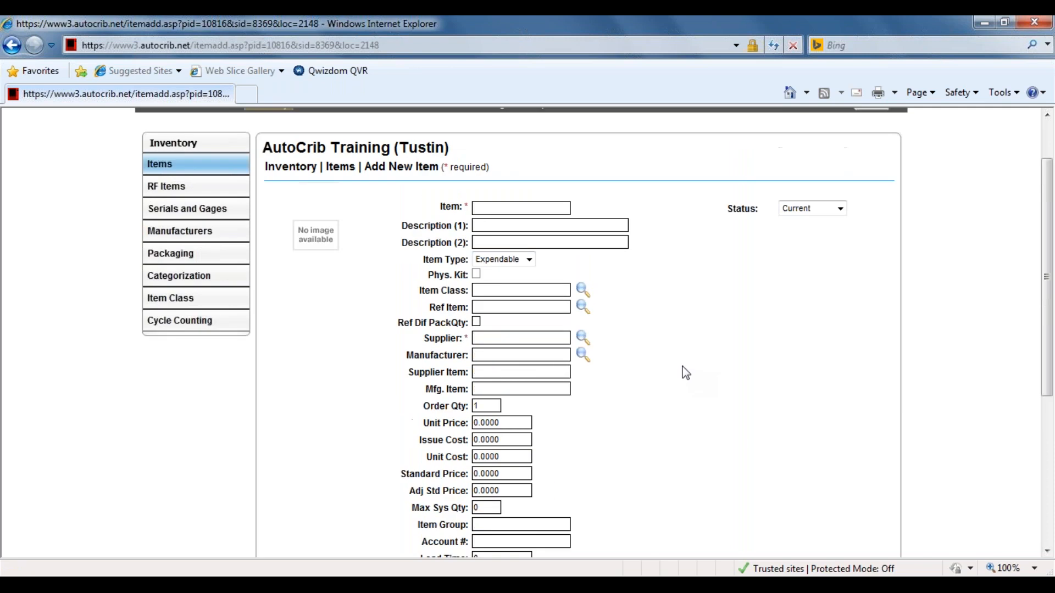
Enter DMI602600 as the new item's identifier.
{"action": "left_click", "coordinate": [519, 207]}
{"action": "type", "text": "DMI602600"}
Set the item's first description to "Drill 23/64 JBR HSS".
{"action": "left_click", "coordinate": [506, 230]}
{"action": "type", "text": "DR"}
{"action": "key", "text": "BackSpace"}
{"action": "type", "text": "rill 23/64 JBR HSS"}
Set the item's second description to "3 IN OSL ST/FL SPCL".
{"action": "left_click", "coordinate": [493, 245]}
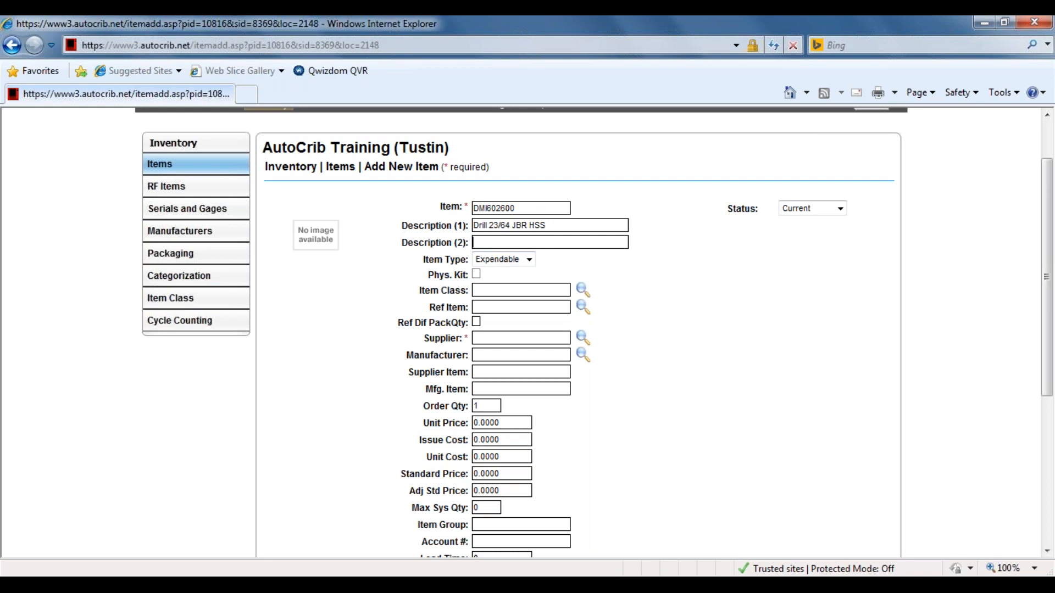
{"action": "type", "text": "3 in"}
{"action": "key", "text": "BackSpace"}
{"action": "key", "text": "BackSpace"}
{"action": "type", "text": "IN"}
{"action": "key", "text": "BackSpace"}
{"action": "key", "text": "BackSpace"}
{"action": "type", "text": "IN OSL ST/FL SPCL"}
View the available item types, and switch to the webinar presentation in PowerPoint to look through its slides.
{"action": "scroll", "coordinate": [670, 351], "scroll_direction": "down", "scroll_amount": 2}
{"action": "left_click", "coordinate": [530, 197]}
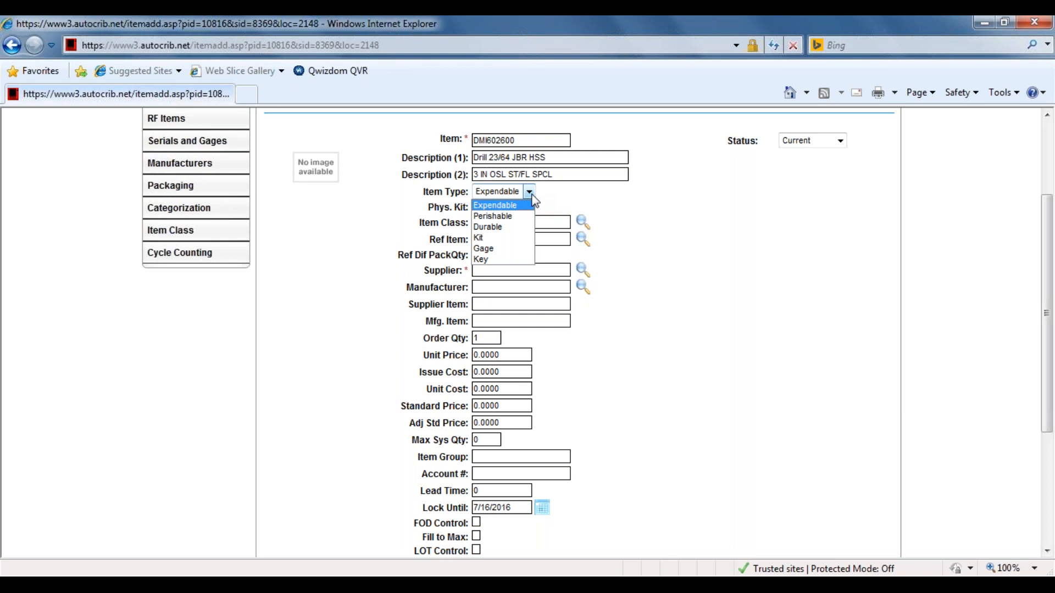
{"action": "left_click", "coordinate": [440, 574]}
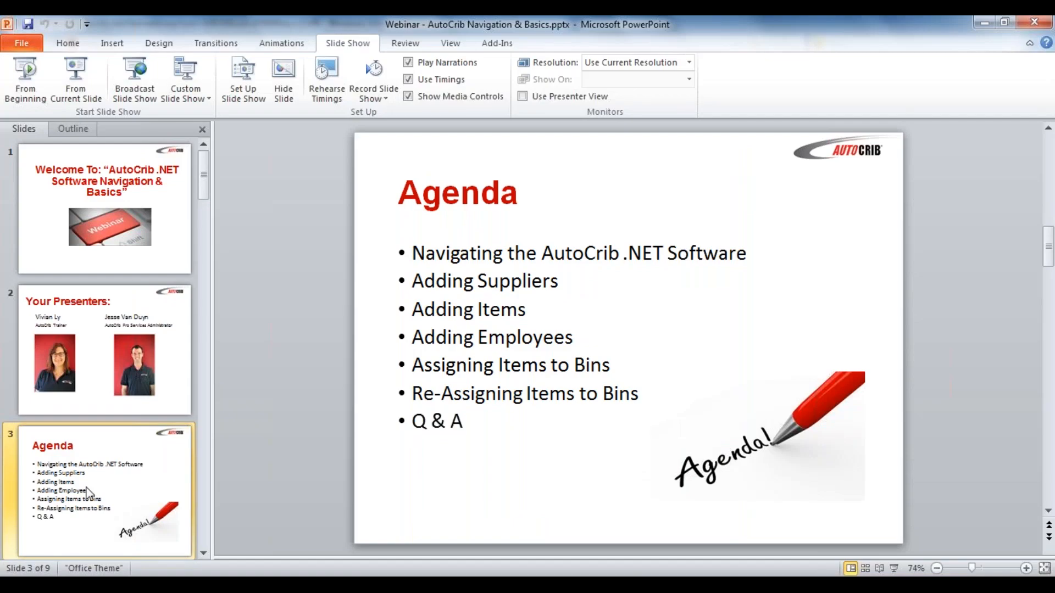
{"action": "scroll", "coordinate": [88, 491], "scroll_direction": "down", "scroll_amount": 7}
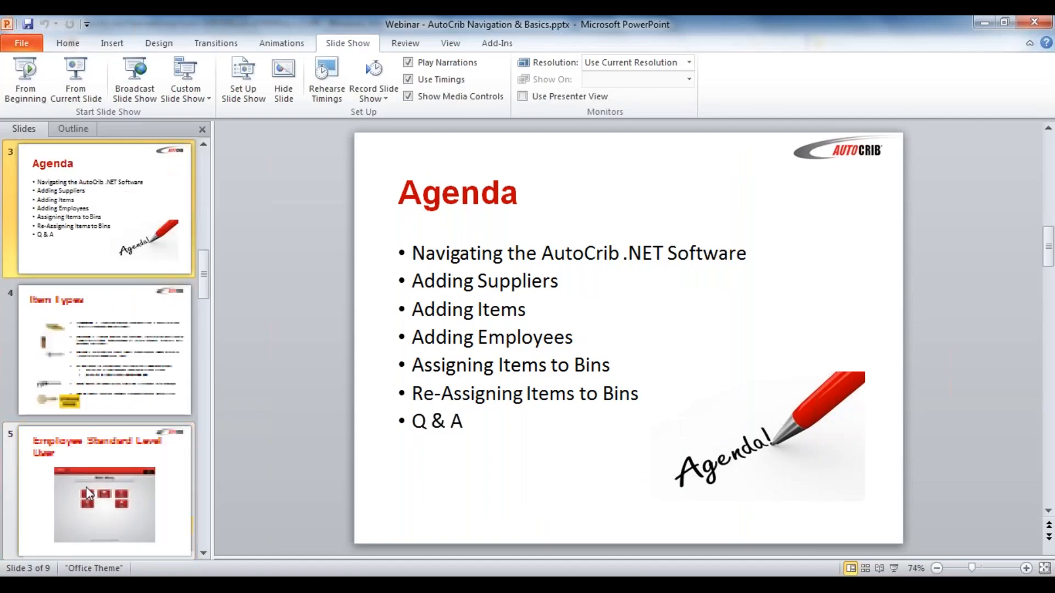
Switch back to the AutoCrib add-item form in Internet Explorer and set the item type to Kit.
{"action": "left_click", "coordinate": [983, 22]}
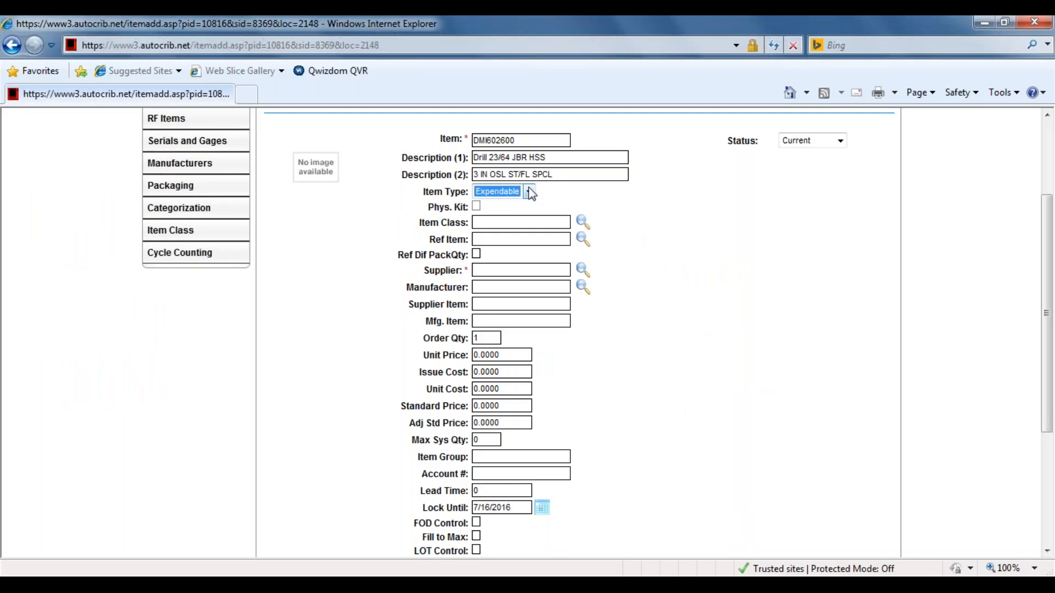
{"action": "left_click", "coordinate": [529, 191]}
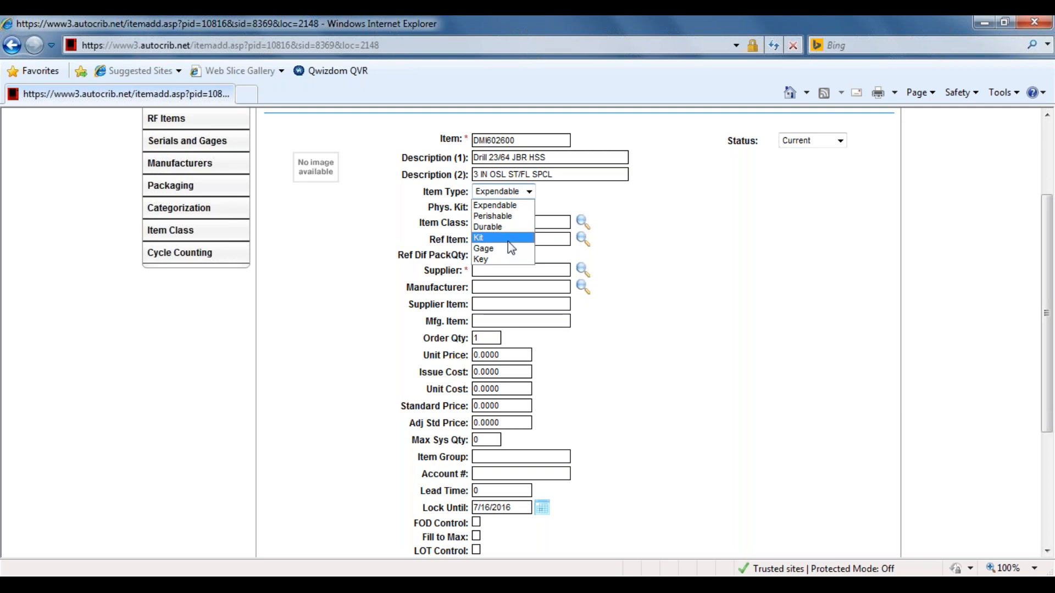
{"action": "left_click", "coordinate": [508, 241]}
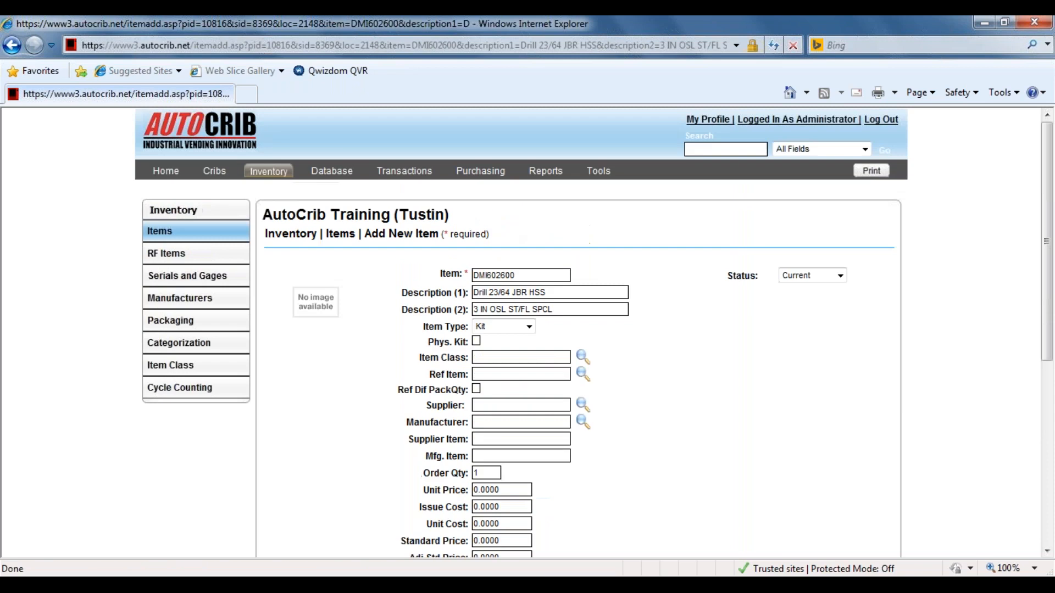
Turn the physical kit option on for the new item, and turn it back off.
{"action": "scroll", "coordinate": [479, 214], "scroll_direction": "down", "scroll_amount": 3}
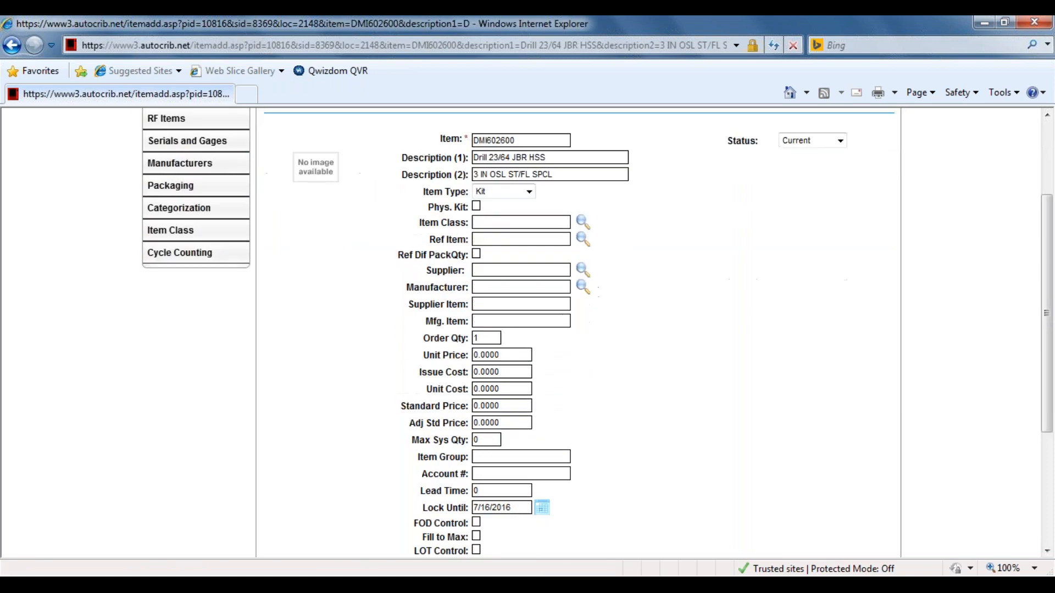
{"action": "left_click", "coordinate": [476, 207]}
{"action": "left_click", "coordinate": [476, 206]}
Open the item type choices for the new item again.
{"action": "left_click", "coordinate": [500, 194]}
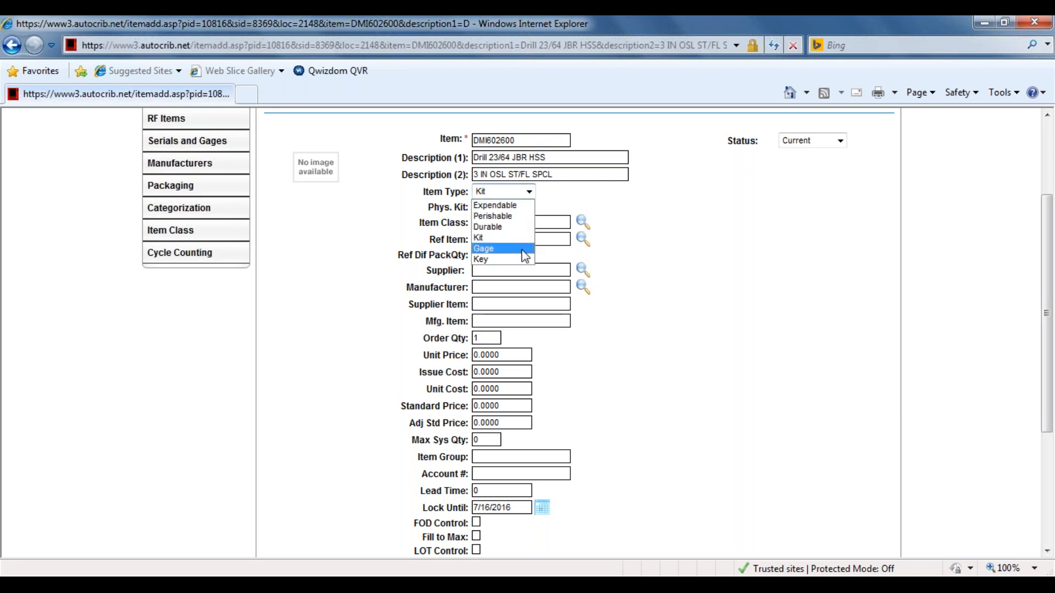
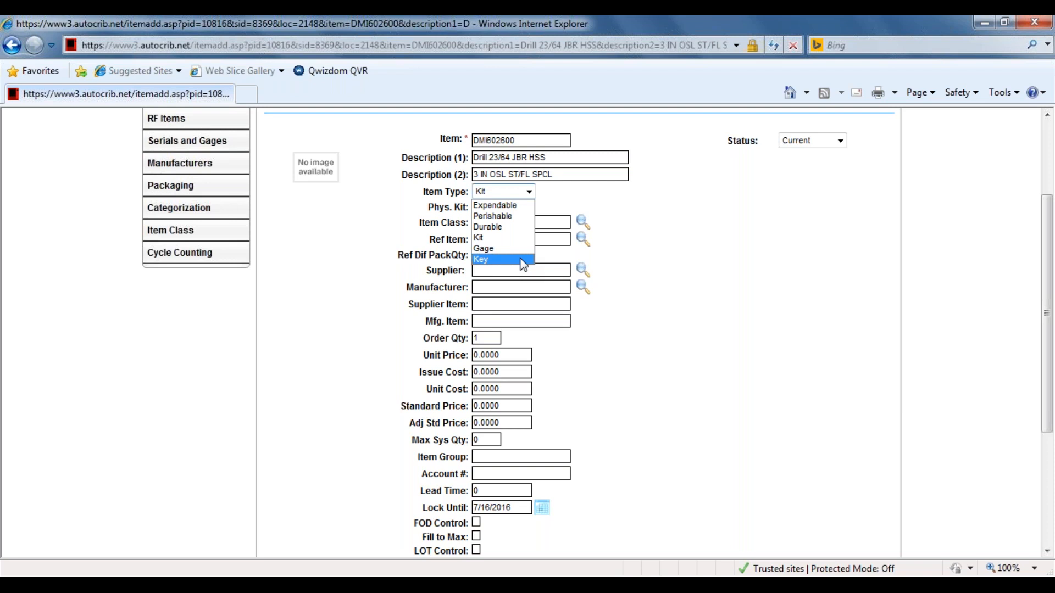
Set the new item's type to Expendable.
{"action": "left_click", "coordinate": [520, 206]}
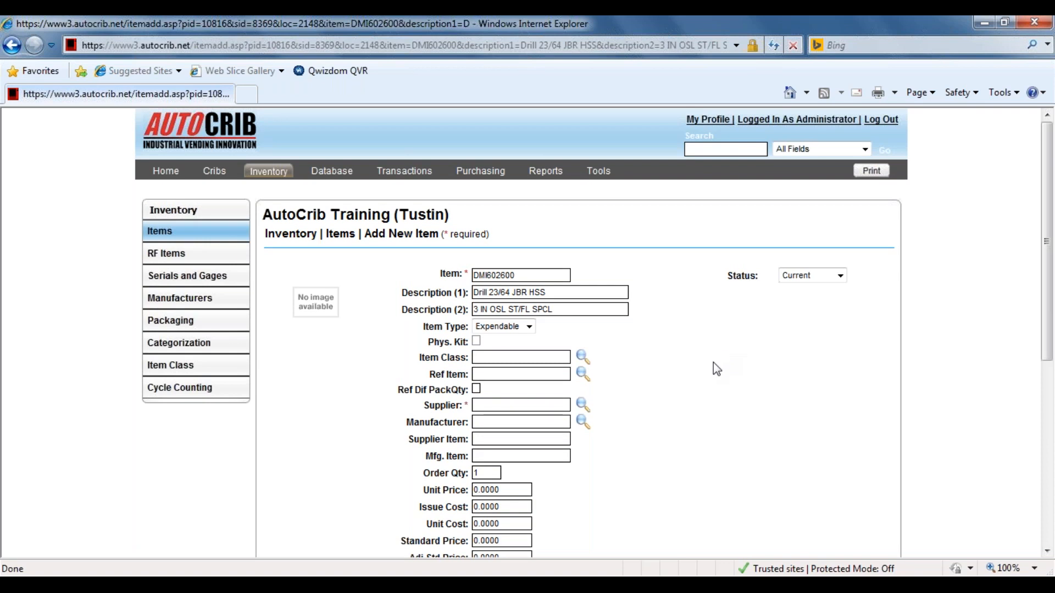
{"action": "scroll", "coordinate": [713, 363], "scroll_direction": "down", "scroll_amount": 3}
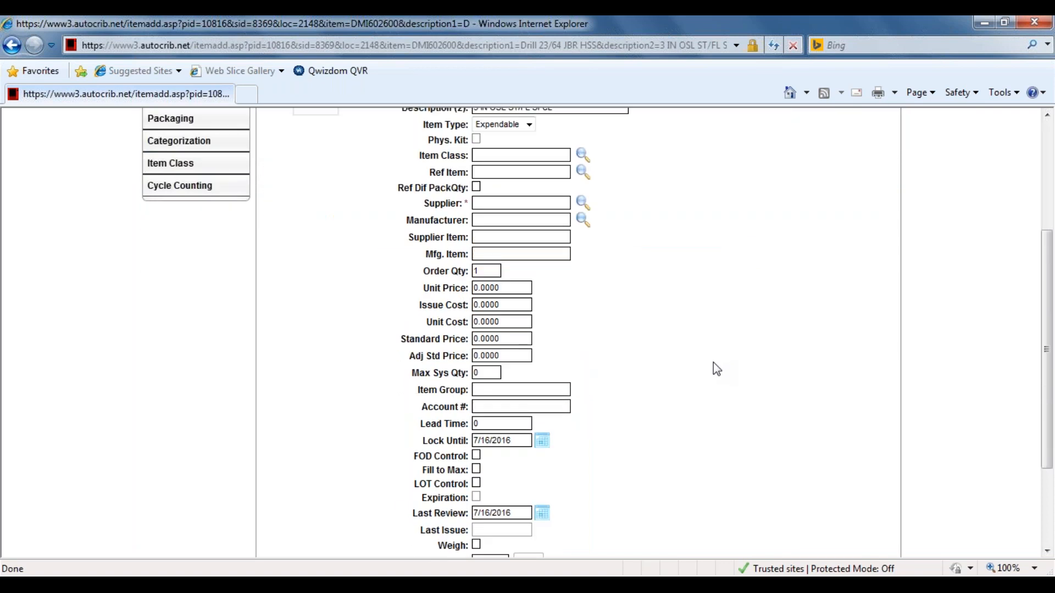
{"action": "scroll", "coordinate": [713, 367], "scroll_direction": "up", "scroll_amount": 1}
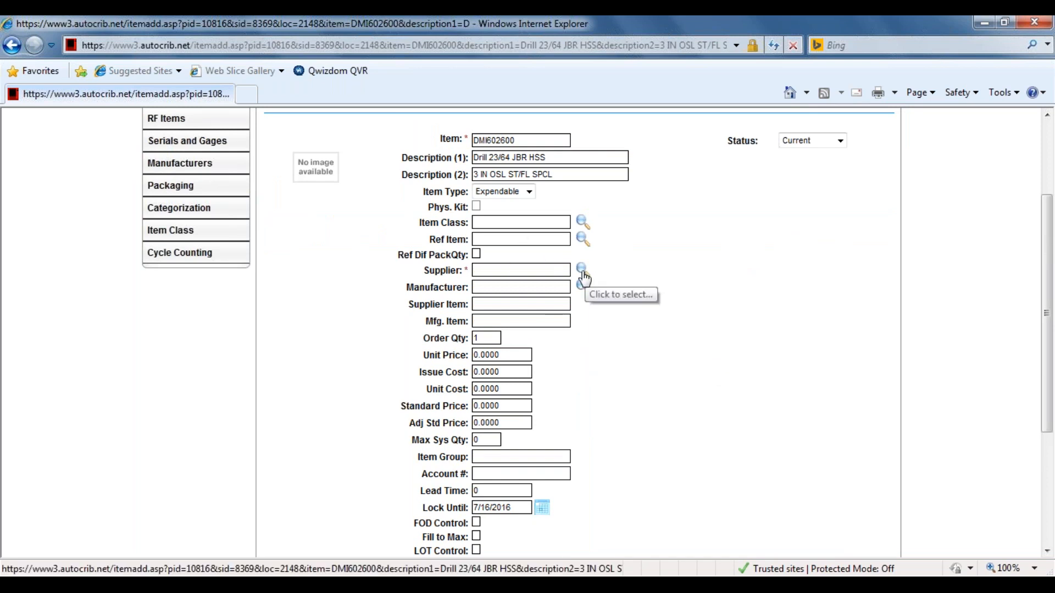
{"action": "left_click", "coordinate": [481, 271]}
{"action": "double_click", "coordinate": [481, 271]}
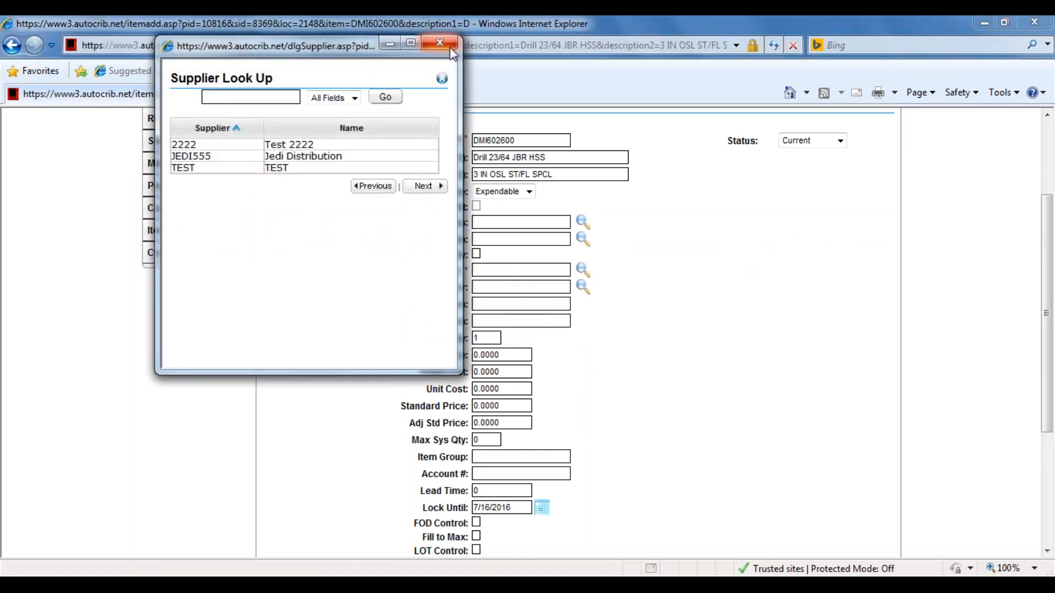
{"action": "left_click", "coordinate": [439, 43]}
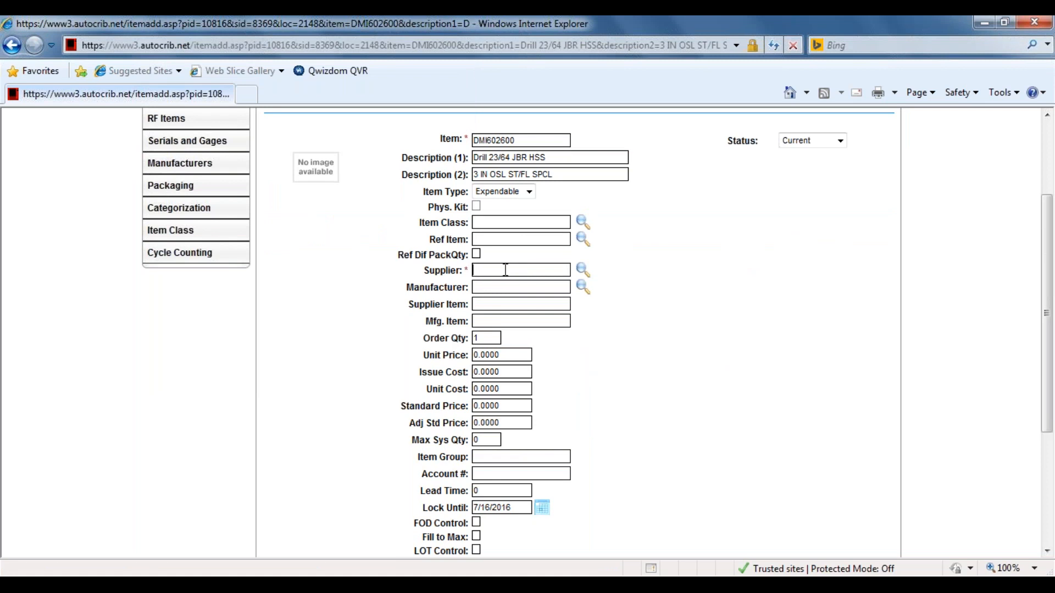
{"action": "double_click", "coordinate": [506, 269]}
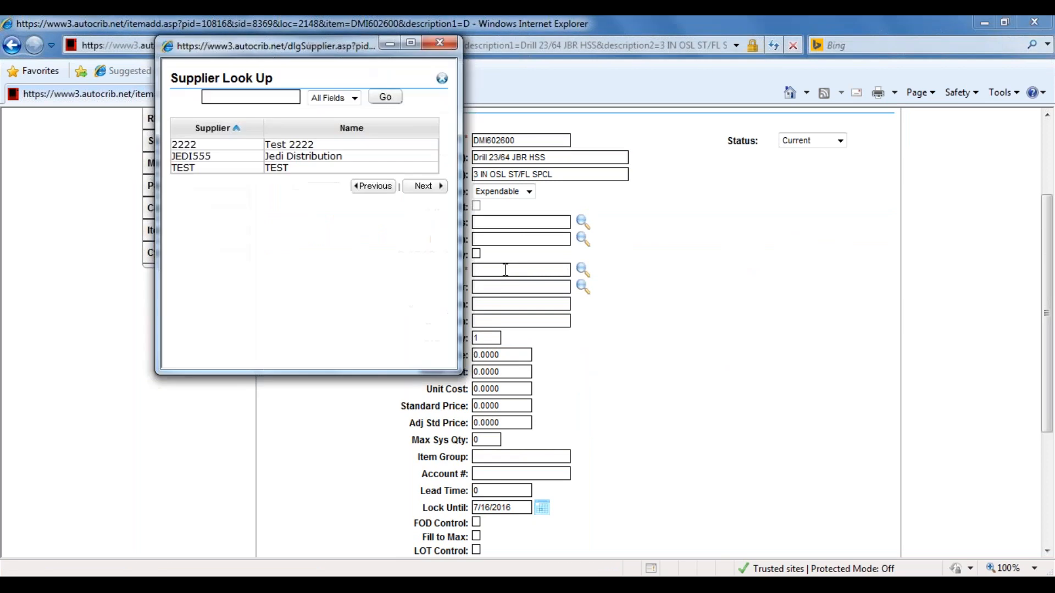
{"action": "left_click", "coordinate": [449, 46]}
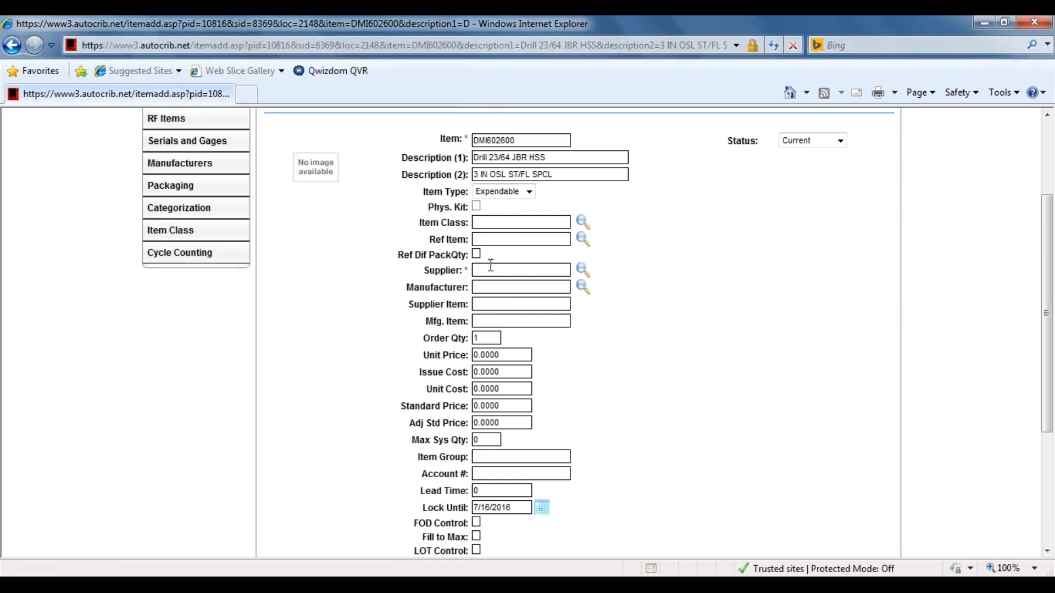
Look up the suppliers and assign supplier JEDI555 to the new item.
{"action": "left_click", "coordinate": [583, 272]}
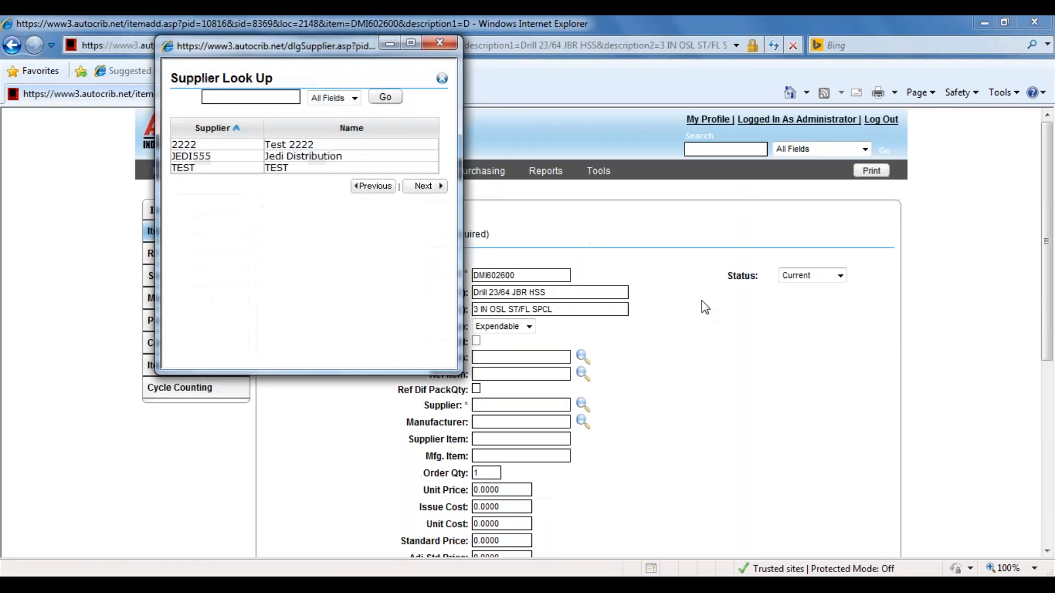
{"action": "left_click", "coordinate": [218, 163]}
Set both the unit price and the issue cost of the new item to 39.88.
{"action": "scroll", "coordinate": [691, 427], "scroll_direction": "down", "scroll_amount": 3}
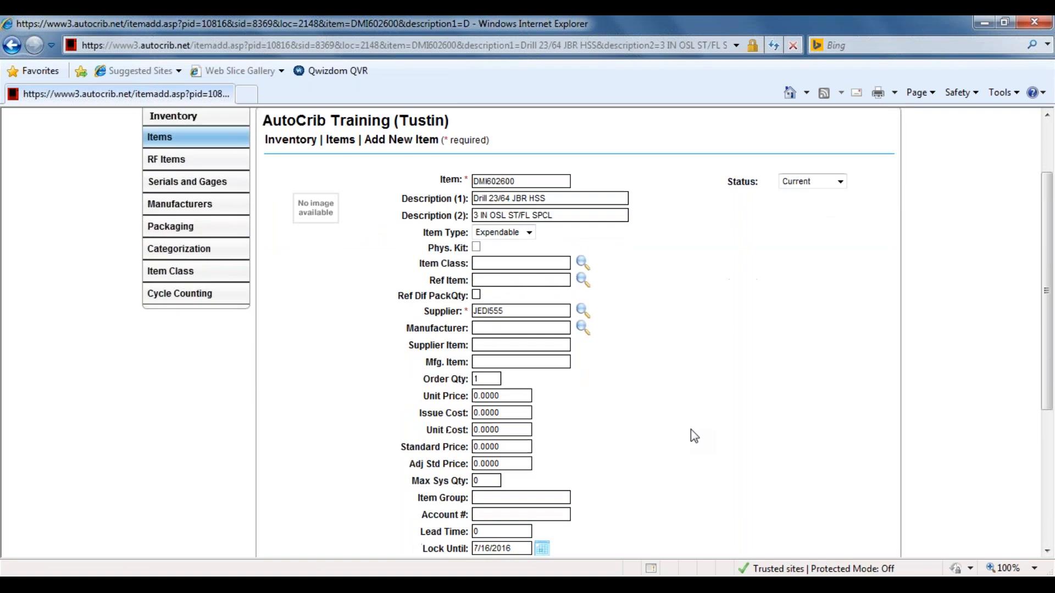
{"action": "scroll", "coordinate": [691, 430], "scroll_direction": "down", "scroll_amount": 2}
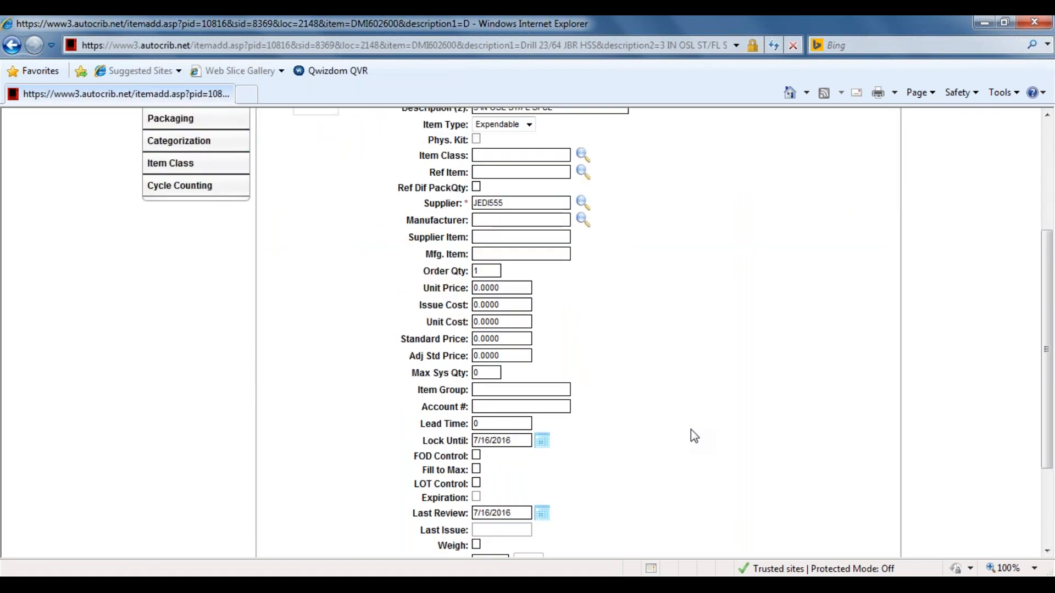
{"action": "scroll", "coordinate": [691, 430], "scroll_direction": "down", "scroll_amount": 2}
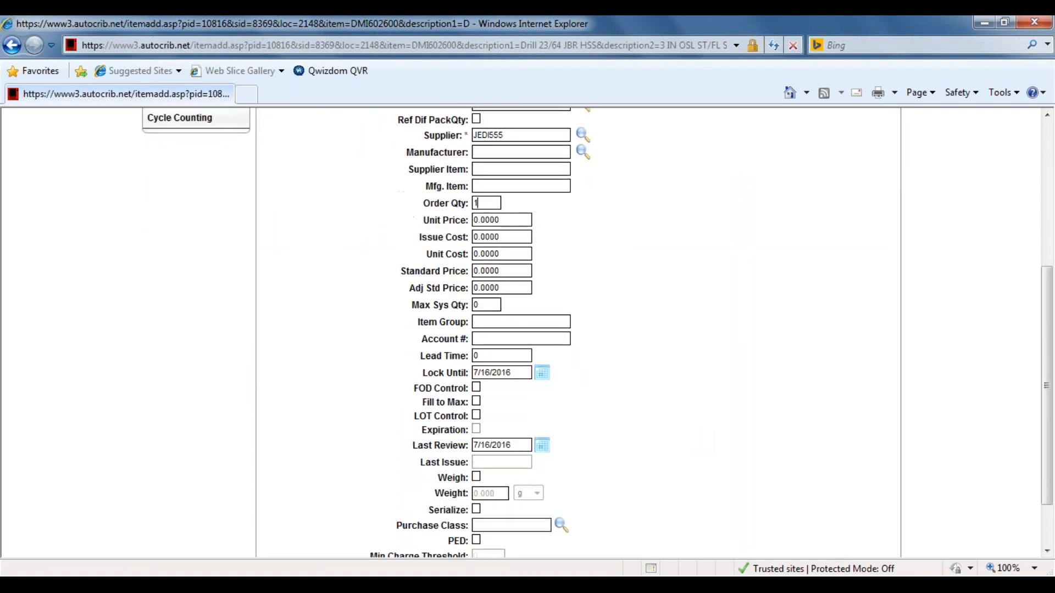
{"action": "left_click_drag", "start_coordinate": [477, 203], "coordinate": [447, 205]}
{"action": "left_click", "coordinate": [505, 220]}
{"action": "type", "text": "39.88"}
{"action": "key", "text": "Tab"}
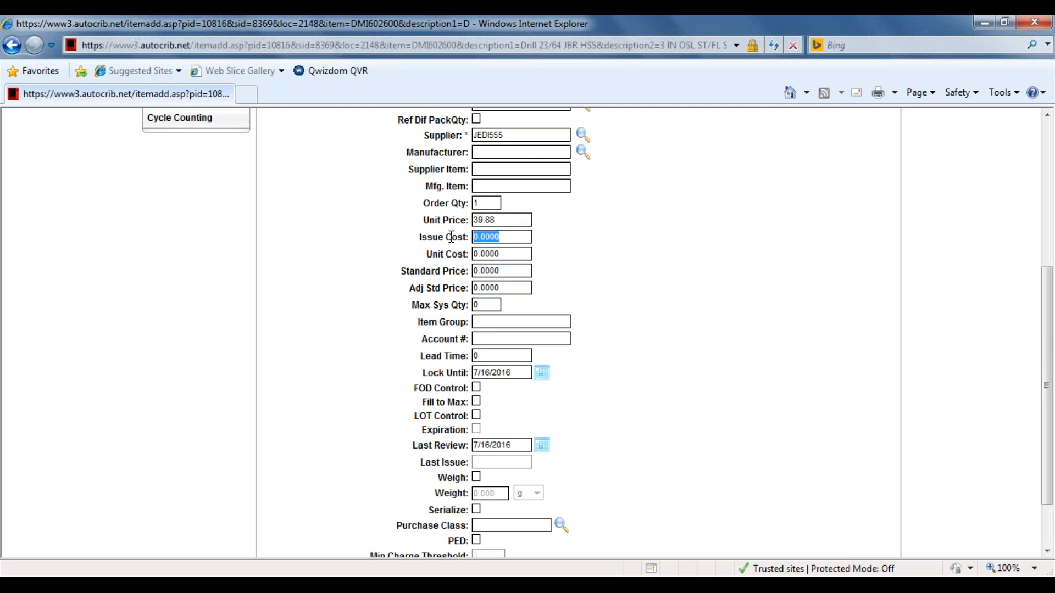
{"action": "type", "text": "39.88"}
{"action": "left_click_drag", "start_coordinate": [512, 250], "coordinate": [457, 252]}
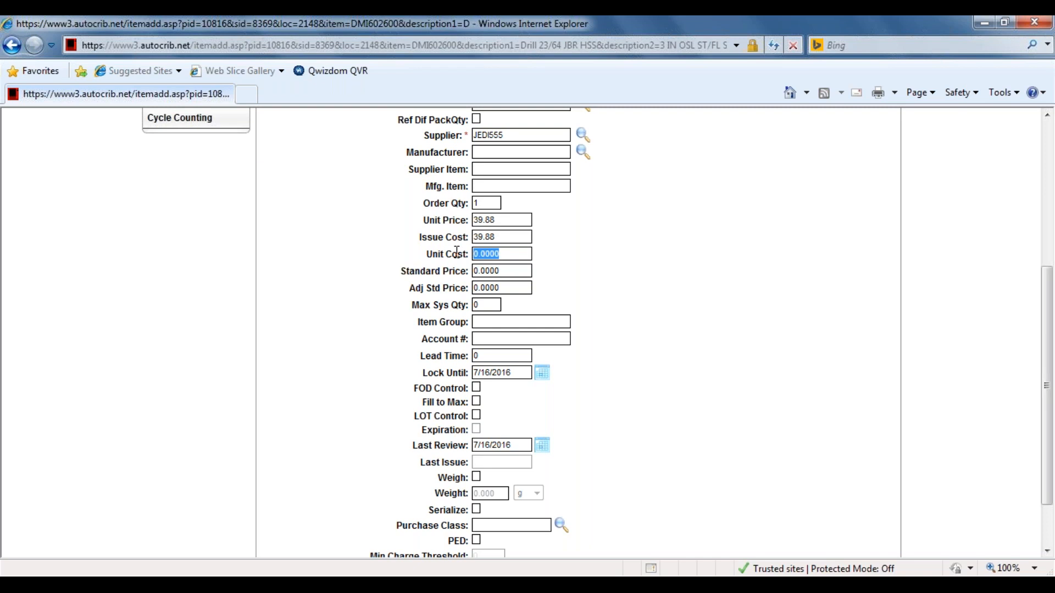
{"action": "left_click", "coordinate": [499, 324]}
Look up the existing items and choose ITEM1 as the new item's reference item.
{"action": "scroll", "coordinate": [499, 324], "scroll_direction": "down", "scroll_amount": 3}
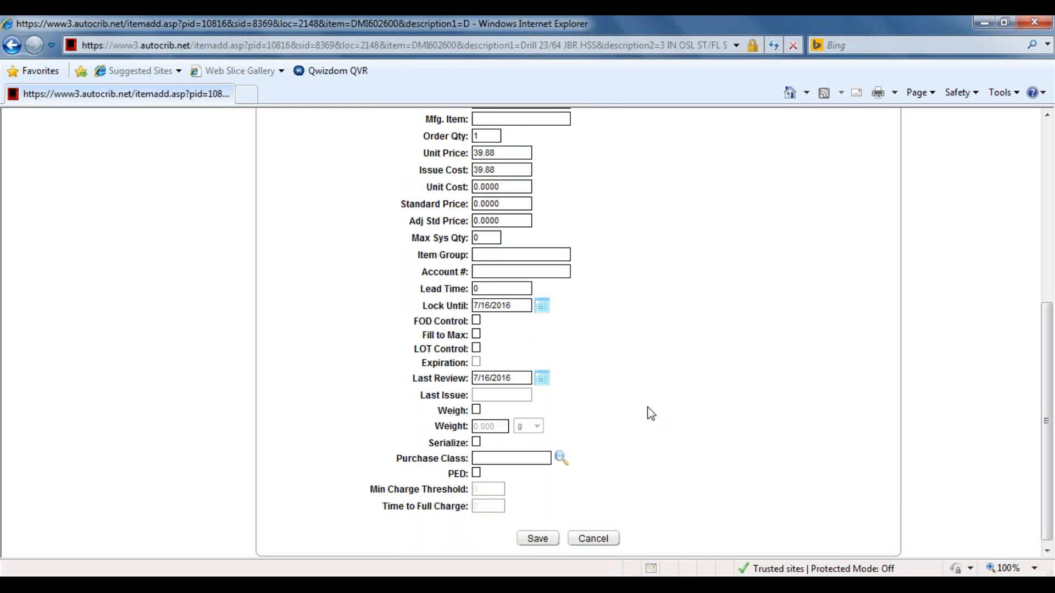
{"action": "scroll", "coordinate": [651, 413], "scroll_direction": "up", "scroll_amount": 3}
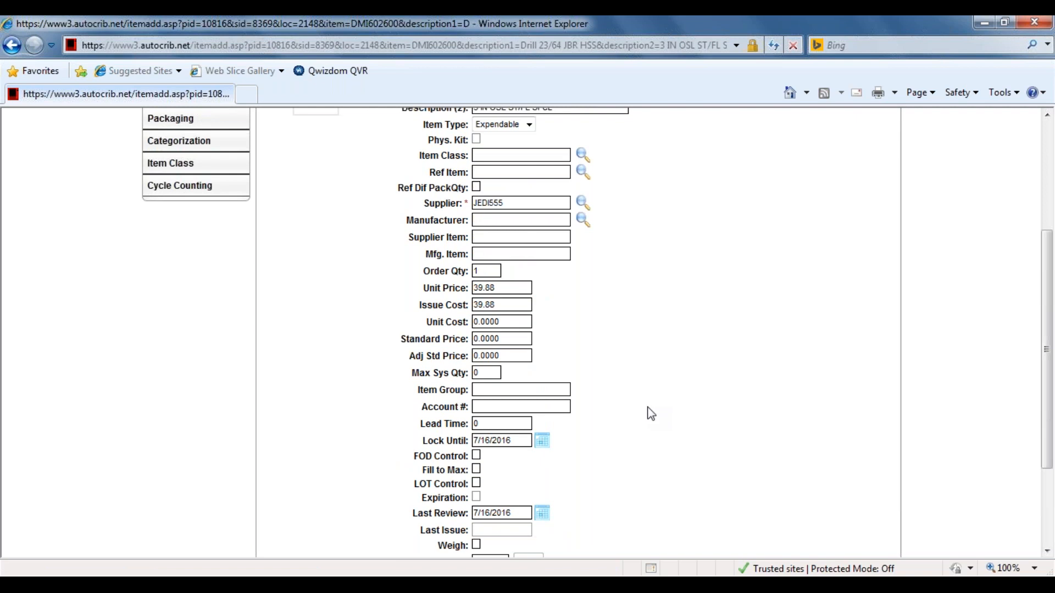
{"action": "scroll", "coordinate": [651, 413], "scroll_direction": "up", "scroll_amount": 2}
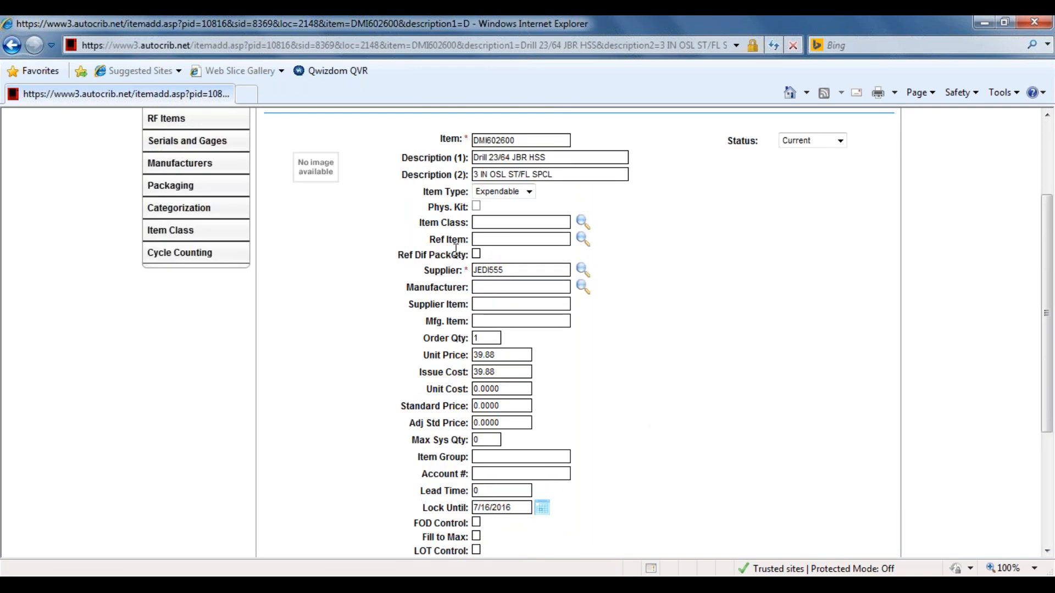
{"action": "left_click_drag", "start_coordinate": [441, 250], "coordinate": [474, 239]}
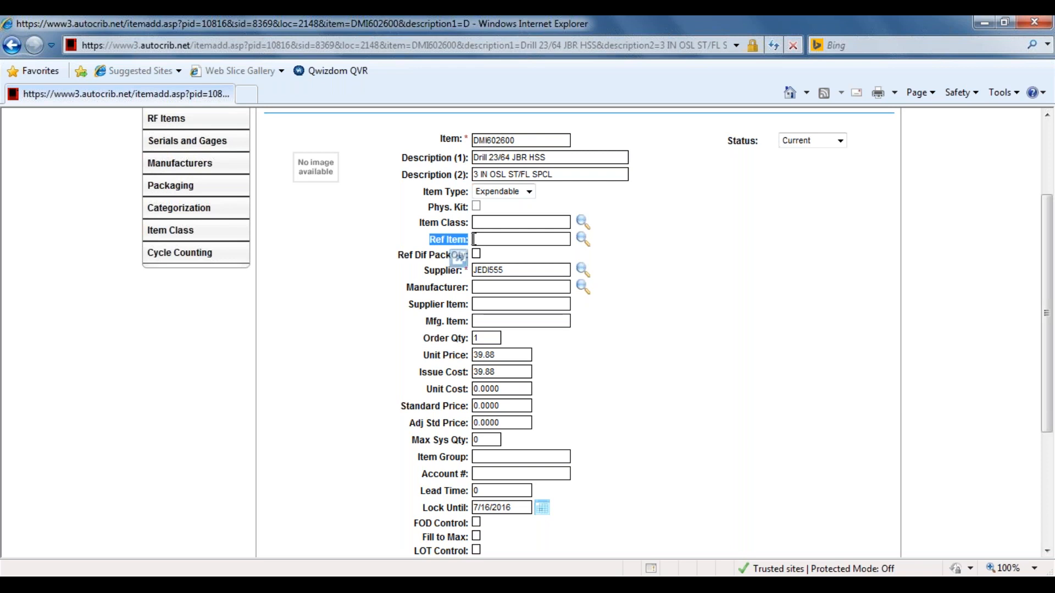
{"action": "left_click", "coordinate": [517, 239]}
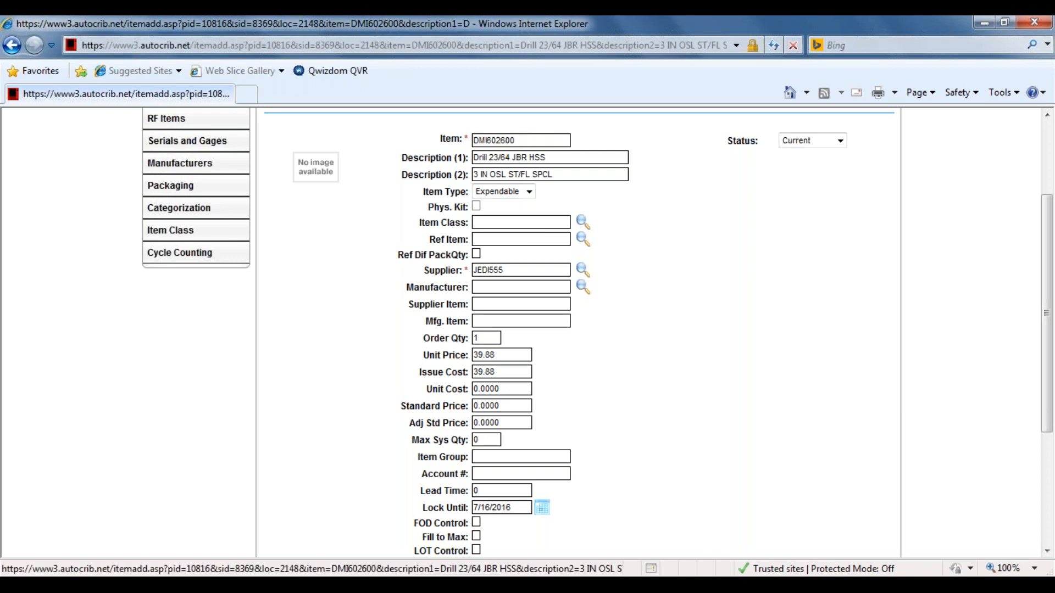
{"action": "left_click", "coordinate": [582, 240]}
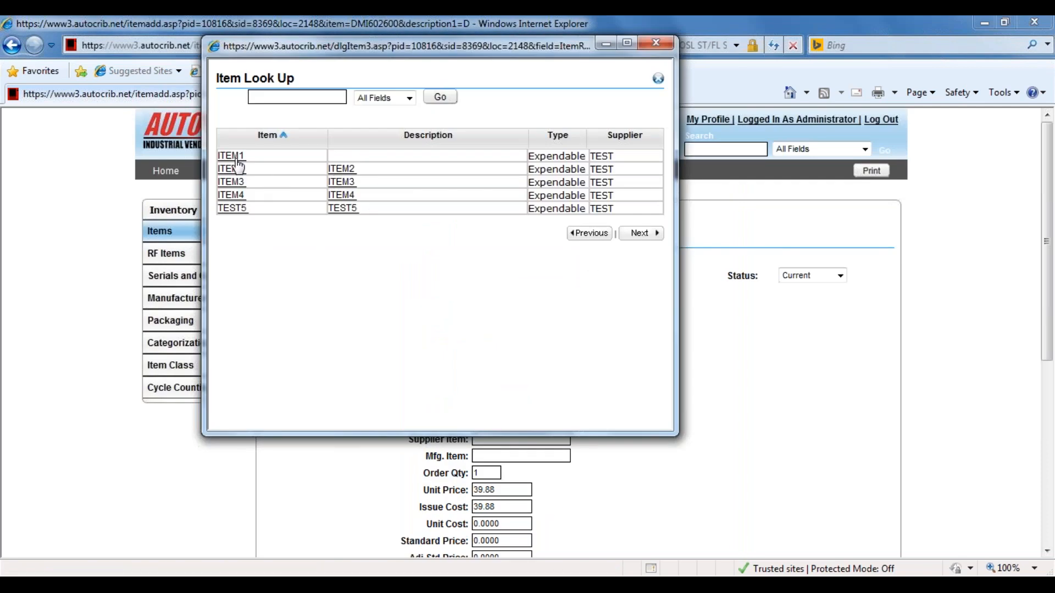
{"action": "left_click", "coordinate": [234, 159]}
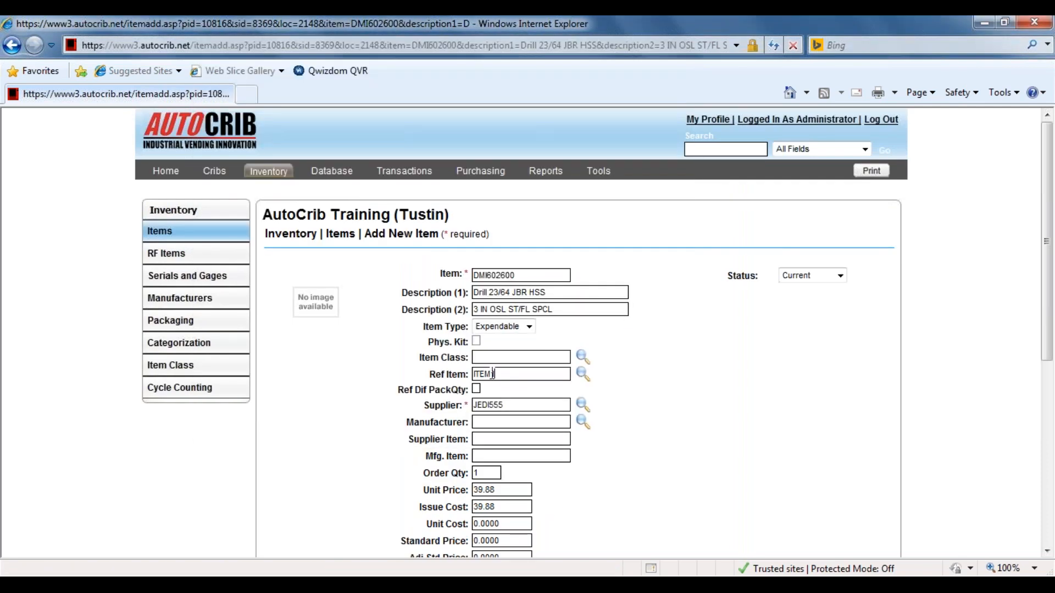
{"action": "left_click_drag", "start_coordinate": [497, 374], "coordinate": [443, 369]}
{"action": "left_click_drag", "start_coordinate": [536, 275], "coordinate": [465, 271]}
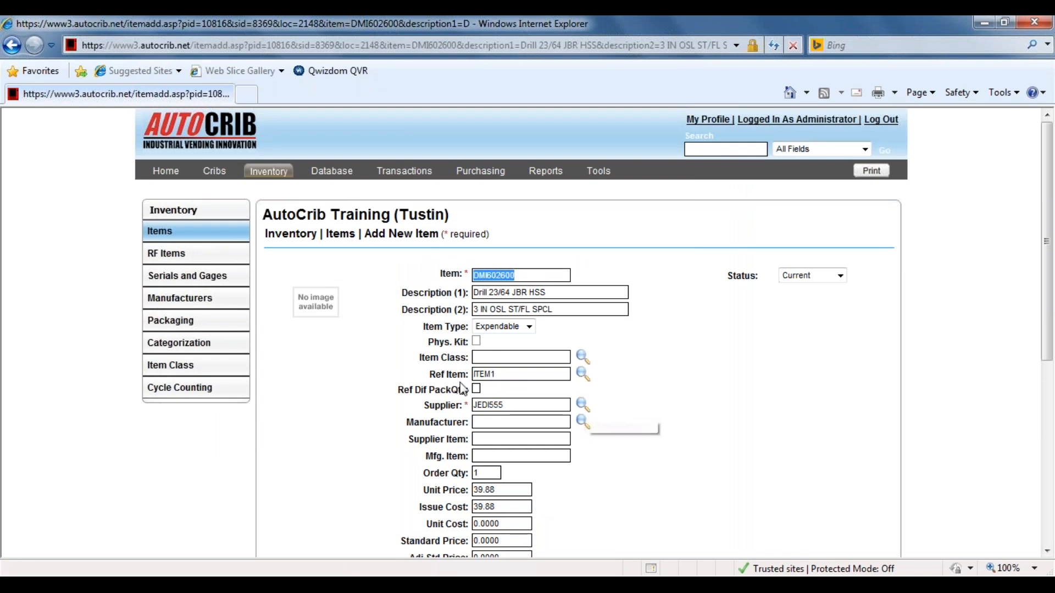
{"action": "left_click_drag", "start_coordinate": [430, 374], "coordinate": [454, 391]}
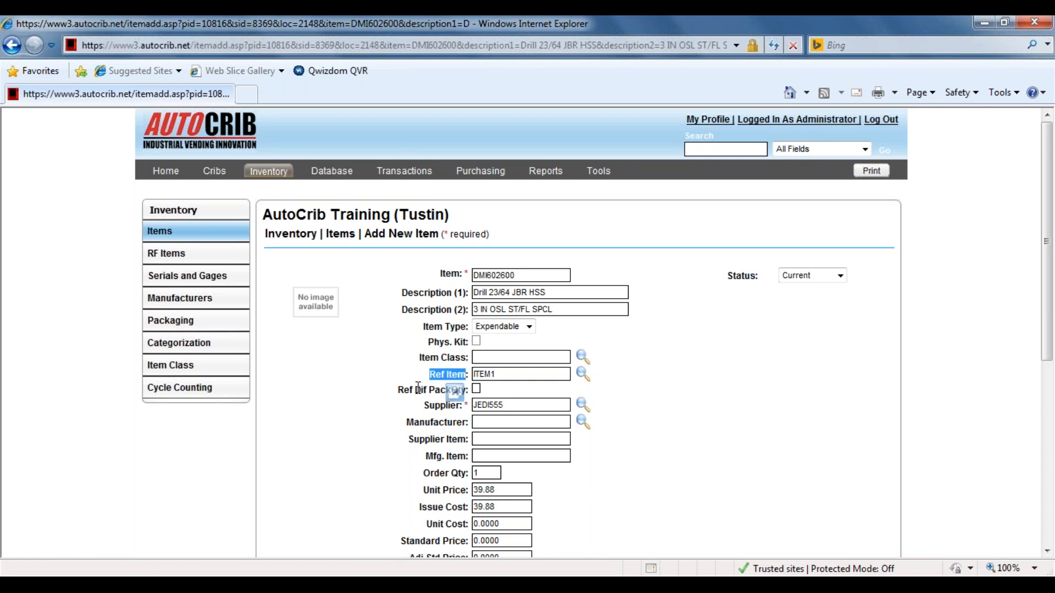
{"action": "left_click_drag", "start_coordinate": [411, 389], "coordinate": [454, 392]}
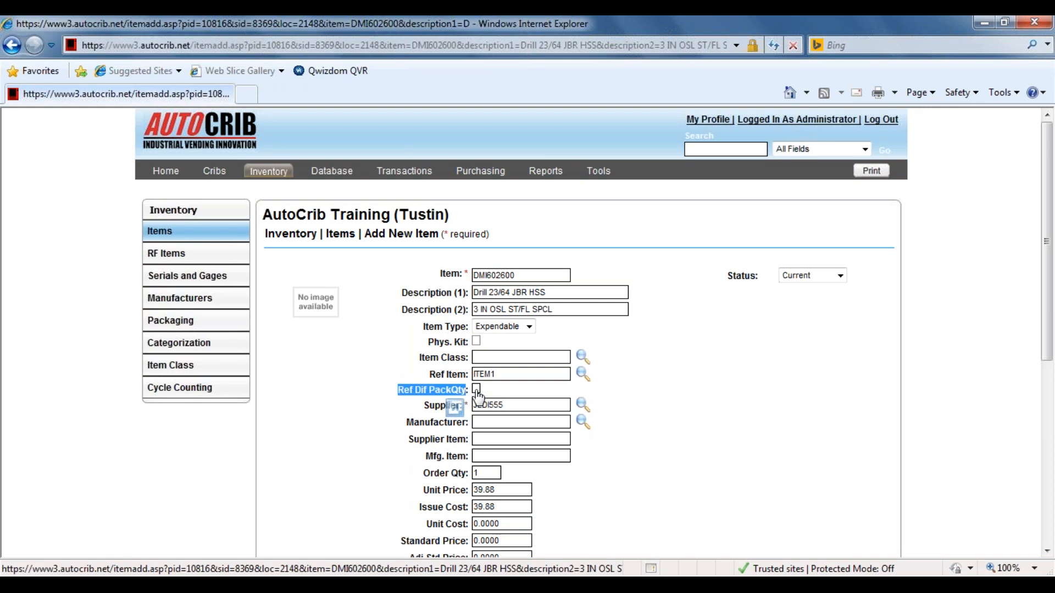
{"action": "left_click", "coordinate": [685, 450]}
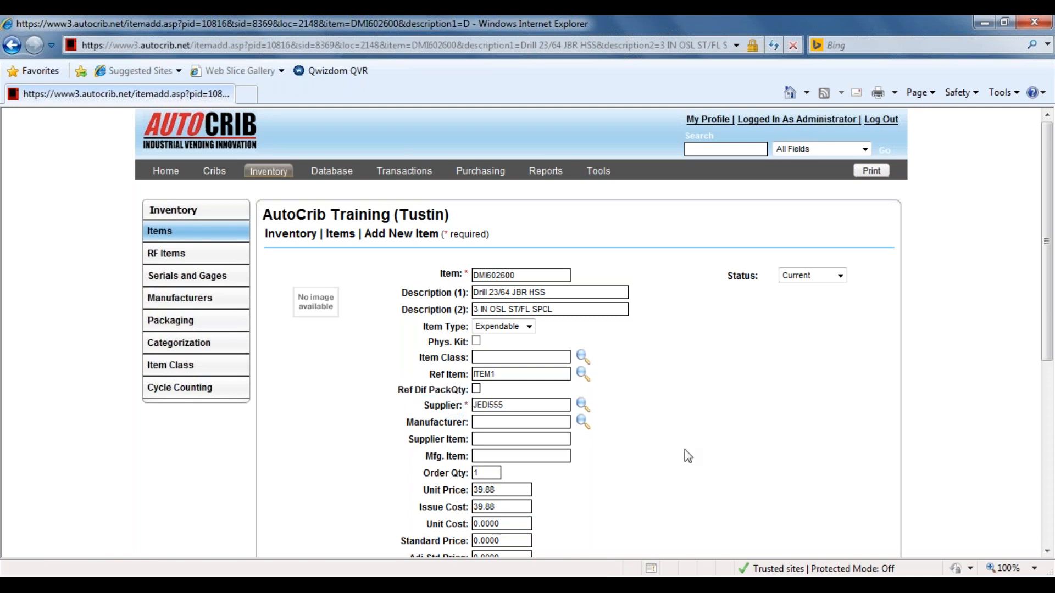
{"action": "scroll", "coordinate": [684, 450], "scroll_direction": "down", "scroll_amount": 2}
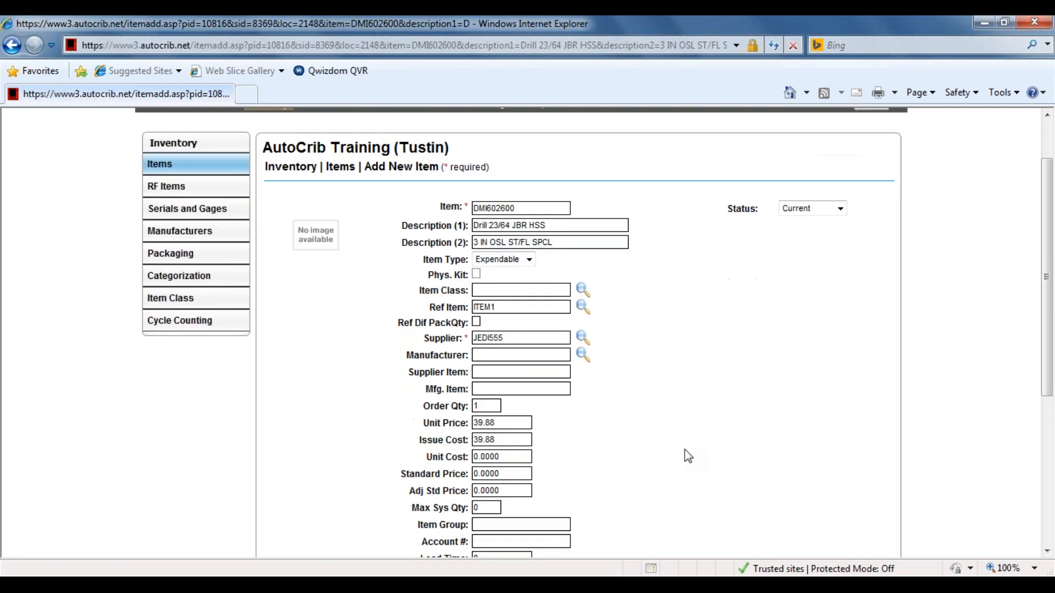
{"action": "left_click", "coordinate": [317, 245]}
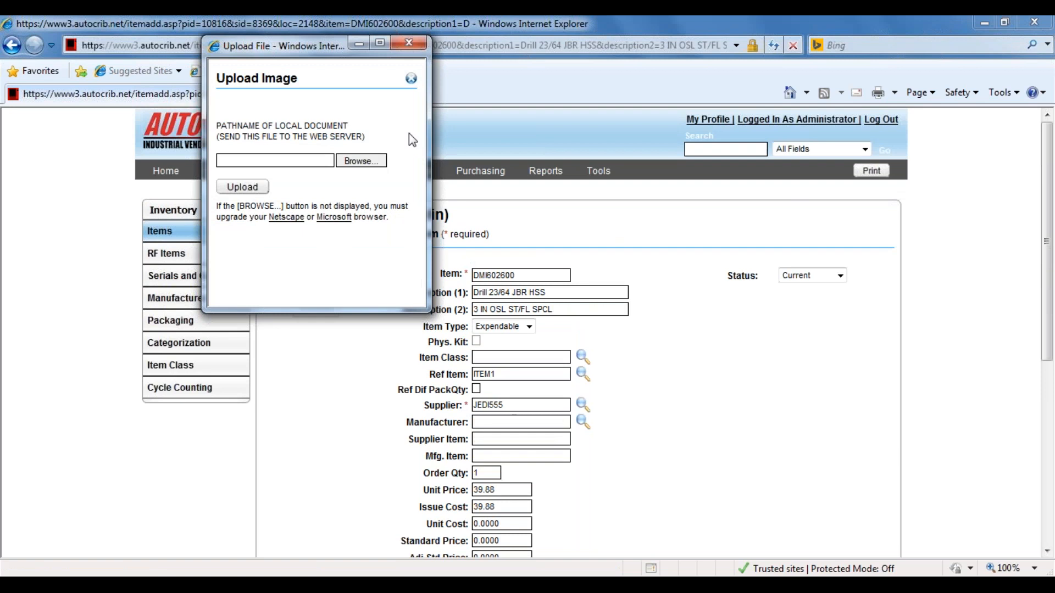
{"action": "left_click", "coordinate": [415, 47]}
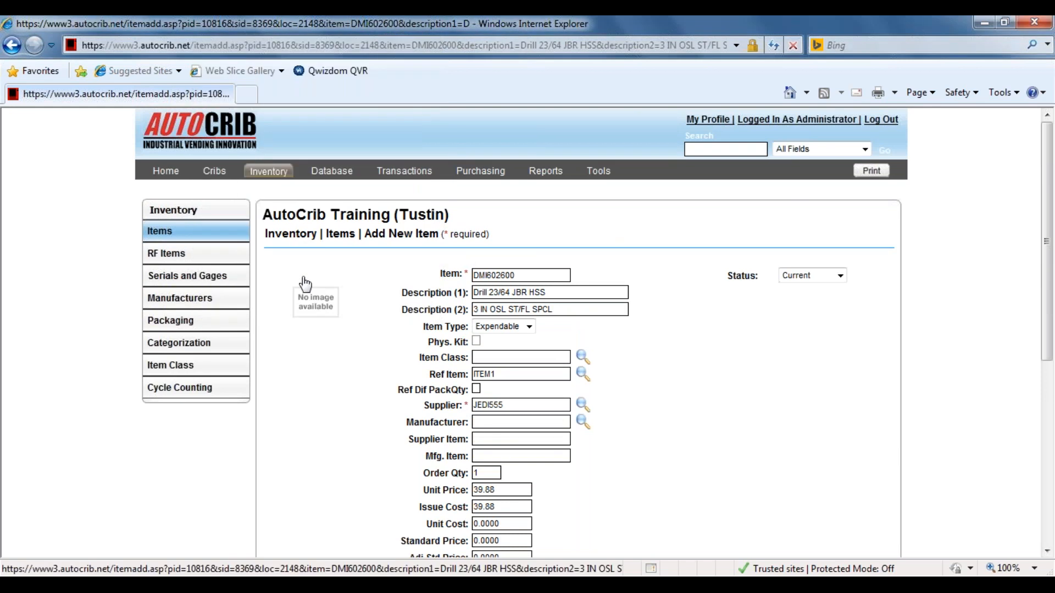
Upload IMG_2865.jpg from the Desktop as the new item's image and close the upload window.
{"action": "left_click", "coordinate": [317, 306]}
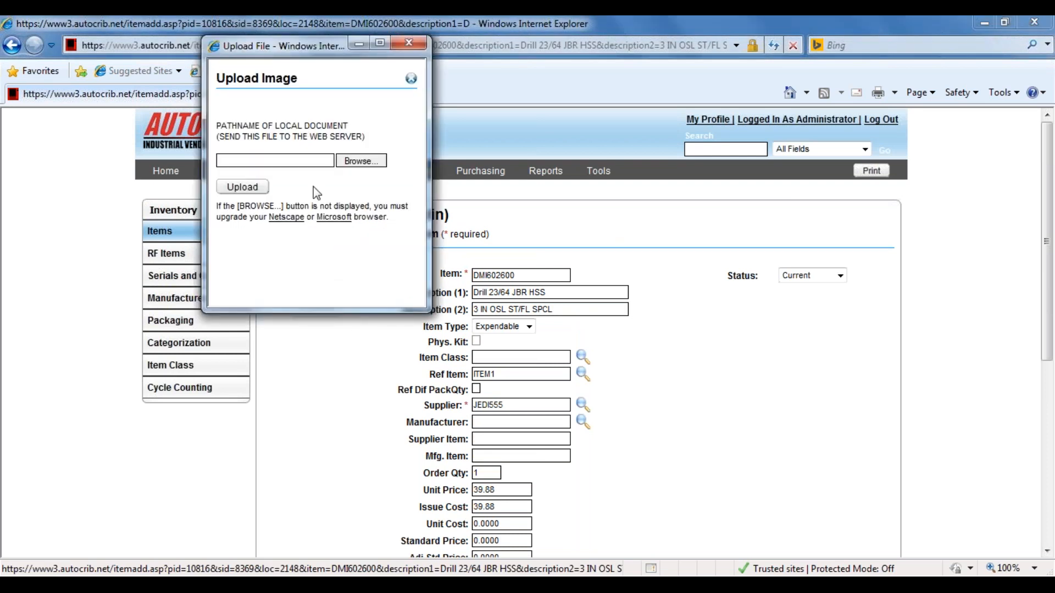
{"action": "left_click", "coordinate": [361, 161]}
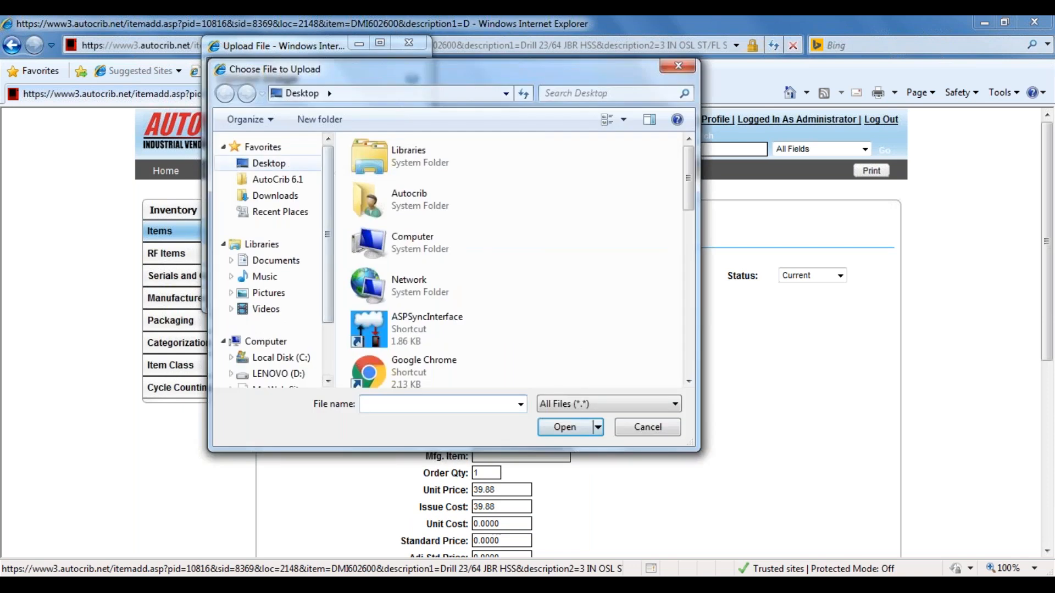
{"action": "left_click", "coordinate": [288, 164]}
{"action": "scroll", "coordinate": [688, 214], "scroll_direction": "down", "scroll_amount": 1}
{"action": "left_click_drag", "start_coordinate": [688, 214], "coordinate": [686, 356]}
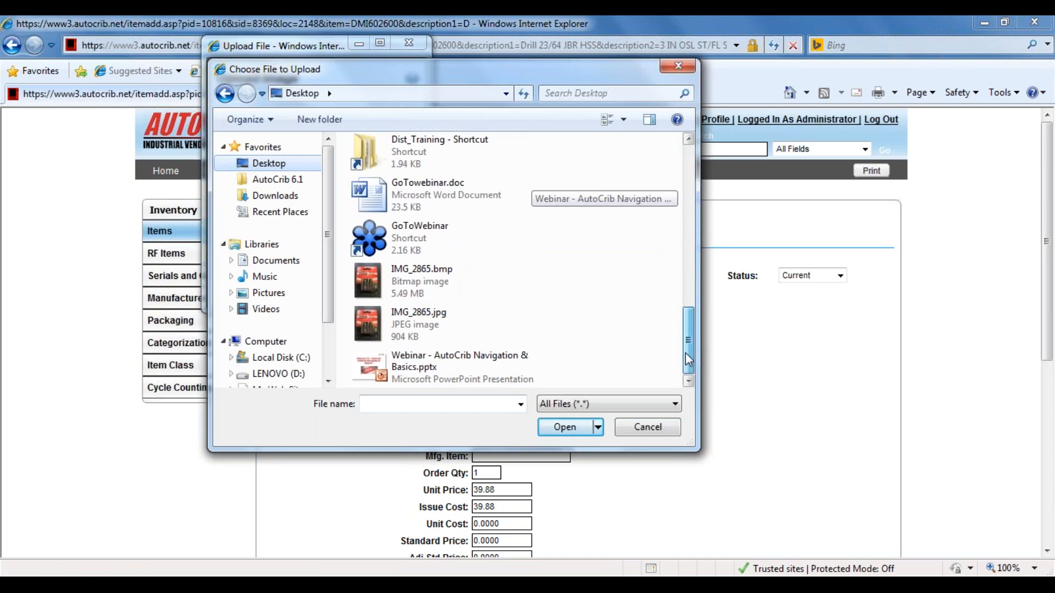
{"action": "left_click", "coordinate": [424, 324]}
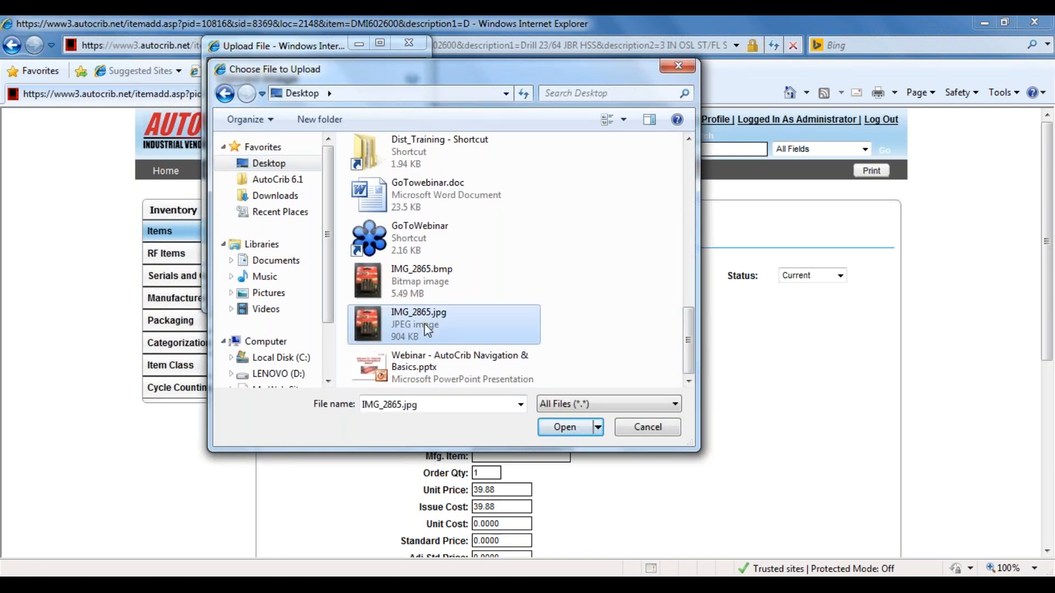
{"action": "left_click", "coordinate": [565, 428]}
{"action": "left_click", "coordinate": [249, 187]}
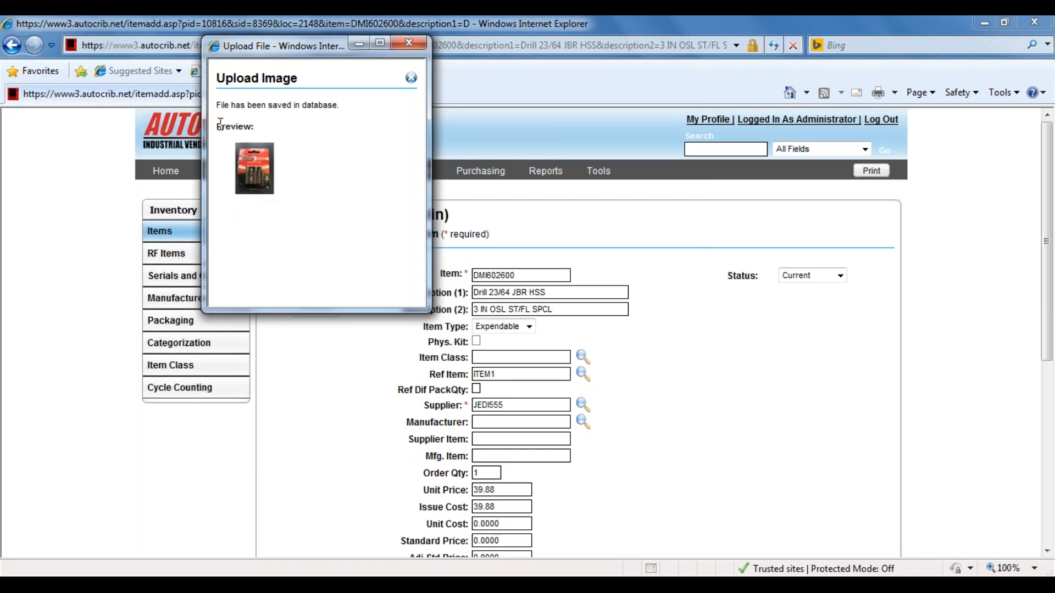
{"action": "left_click_drag", "start_coordinate": [217, 124], "coordinate": [285, 169]}
{"action": "left_click", "coordinate": [286, 170]}
{"action": "left_click_drag", "start_coordinate": [219, 104], "coordinate": [363, 107]}
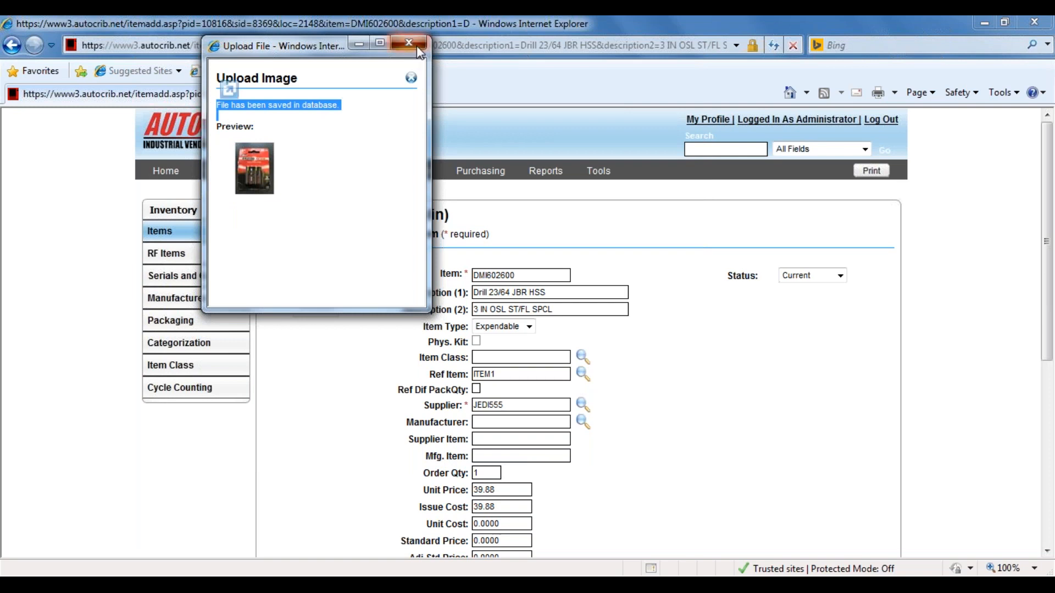
{"action": "left_click", "coordinate": [416, 45]}
Check the remaining fields of the new item DMI602600 and save it to the inventory.
{"action": "scroll", "coordinate": [744, 397], "scroll_direction": "down", "scroll_amount": 2}
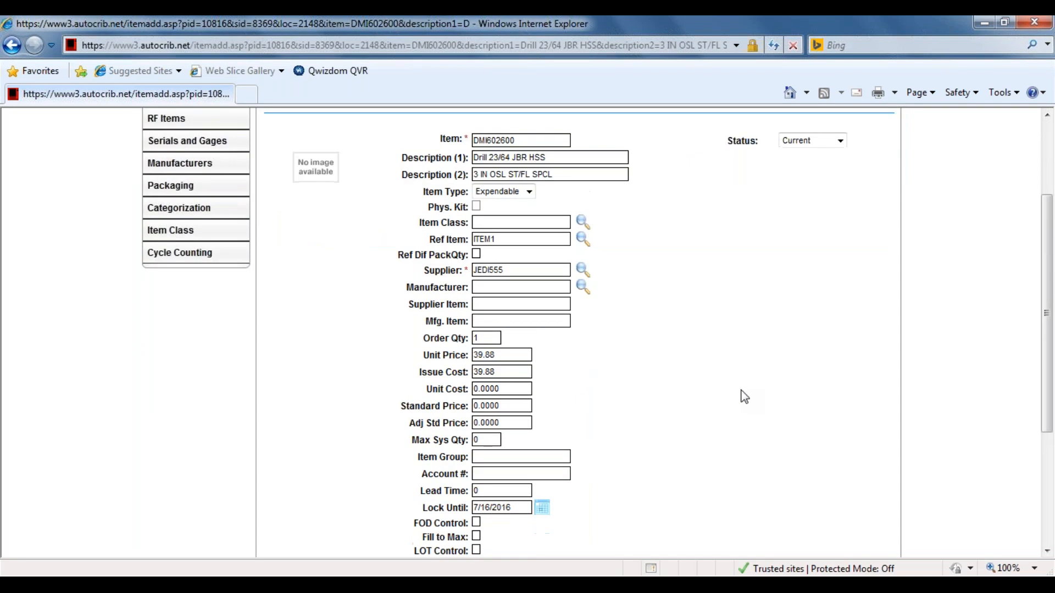
{"action": "scroll", "coordinate": [744, 396], "scroll_direction": "down", "scroll_amount": 3}
{"action": "scroll", "coordinate": [745, 397], "scroll_direction": "down", "scroll_amount": 1}
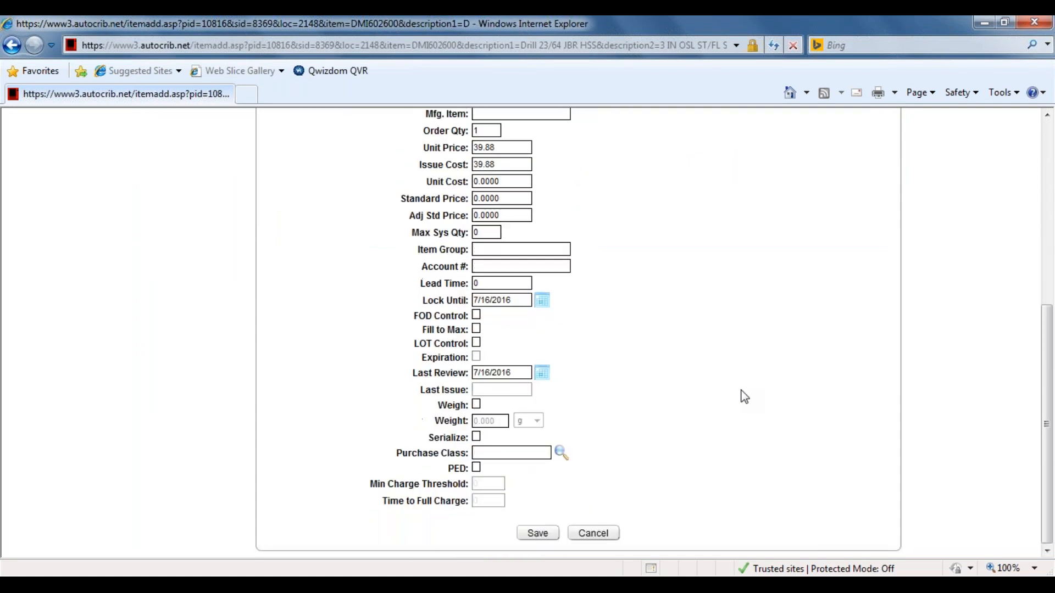
{"action": "scroll", "coordinate": [744, 397], "scroll_direction": "up", "scroll_amount": 3}
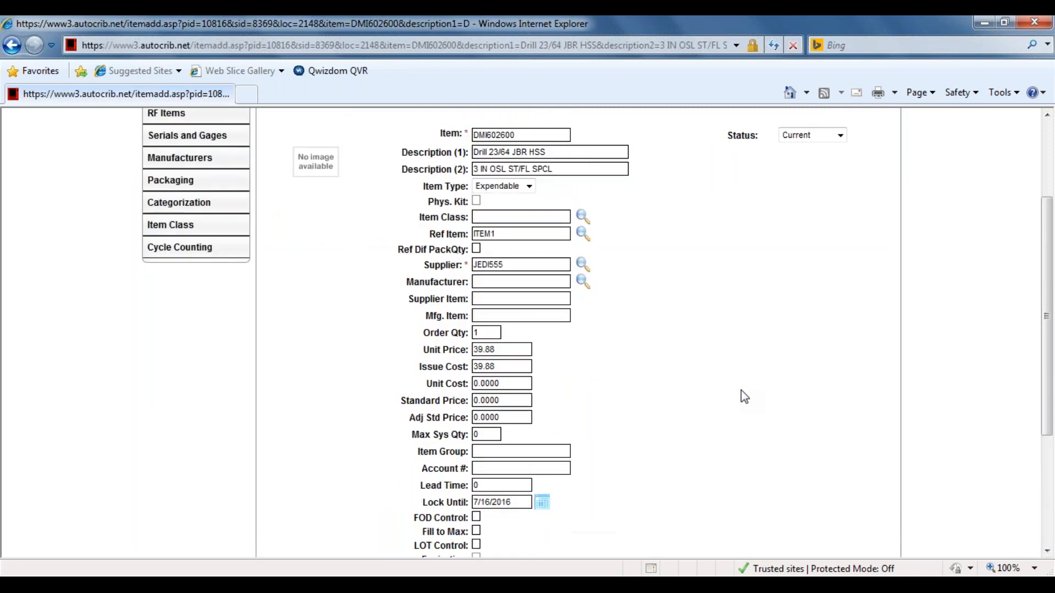
{"action": "scroll", "coordinate": [744, 397], "scroll_direction": "down", "scroll_amount": 3}
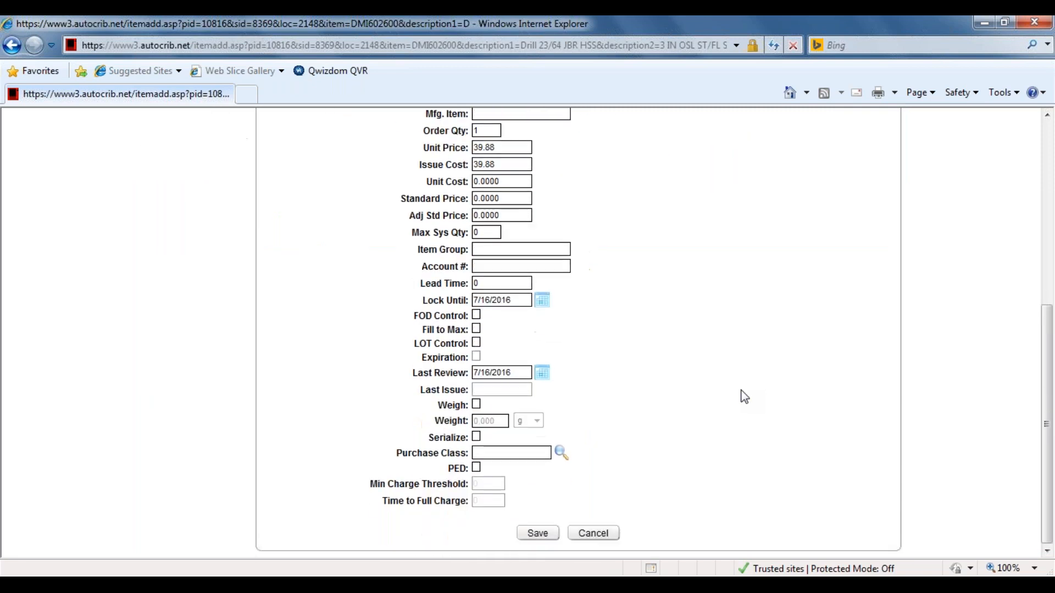
{"action": "left_click", "coordinate": [539, 532]}
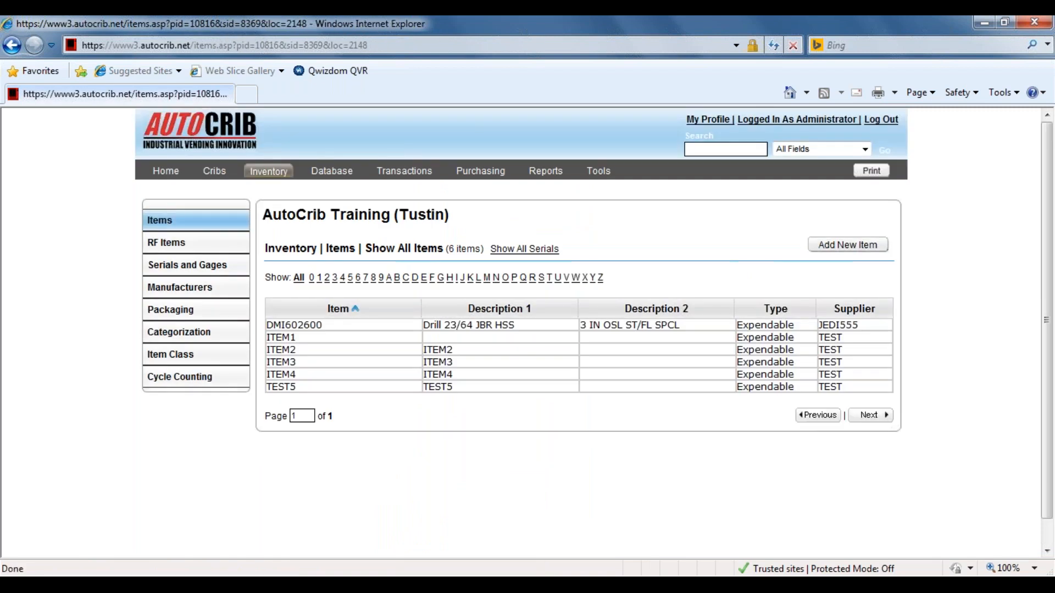
Open the details of item DMI602600 and review its image and saved values.
{"action": "left_click", "coordinate": [513, 325]}
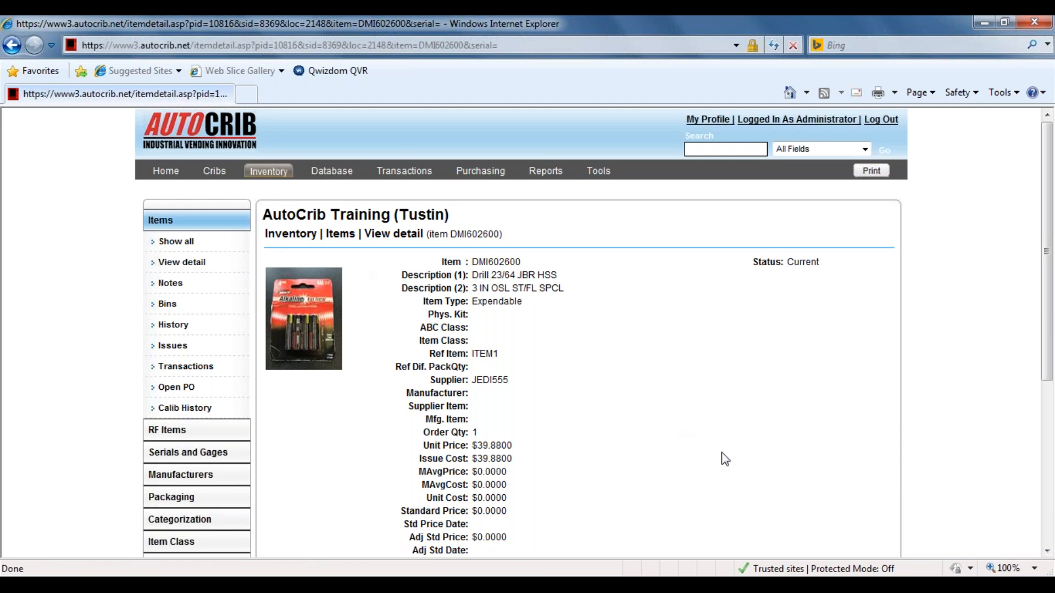
{"action": "scroll", "coordinate": [721, 453], "scroll_direction": "down", "scroll_amount": 4}
{"action": "scroll", "coordinate": [609, 408], "scroll_direction": "up", "scroll_amount": 4}
Start a new employee record in the database's employee list and look over its fields.
{"action": "left_click", "coordinate": [333, 174]}
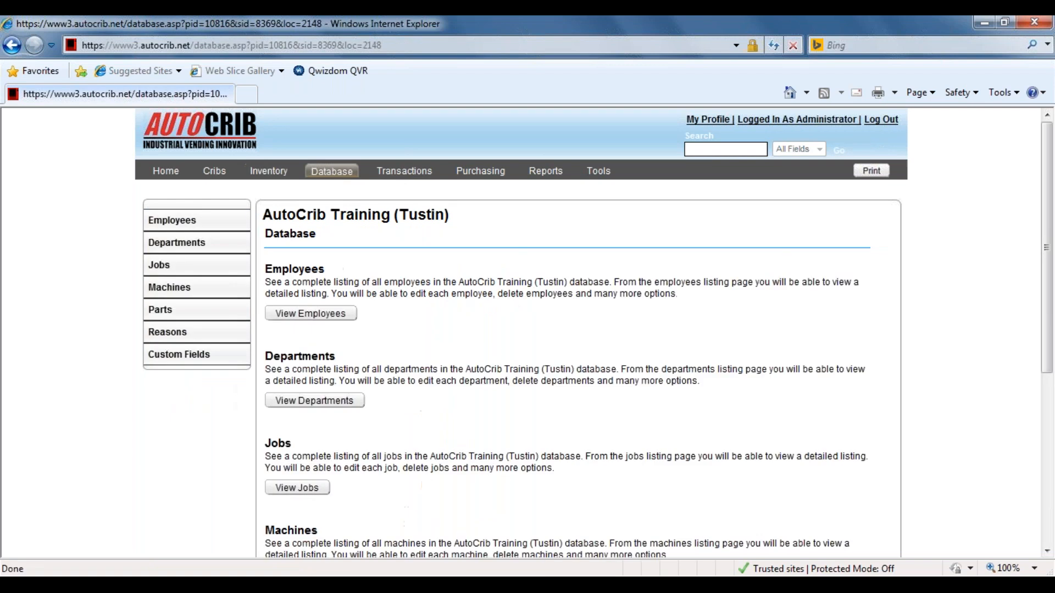
{"action": "left_click", "coordinate": [200, 227]}
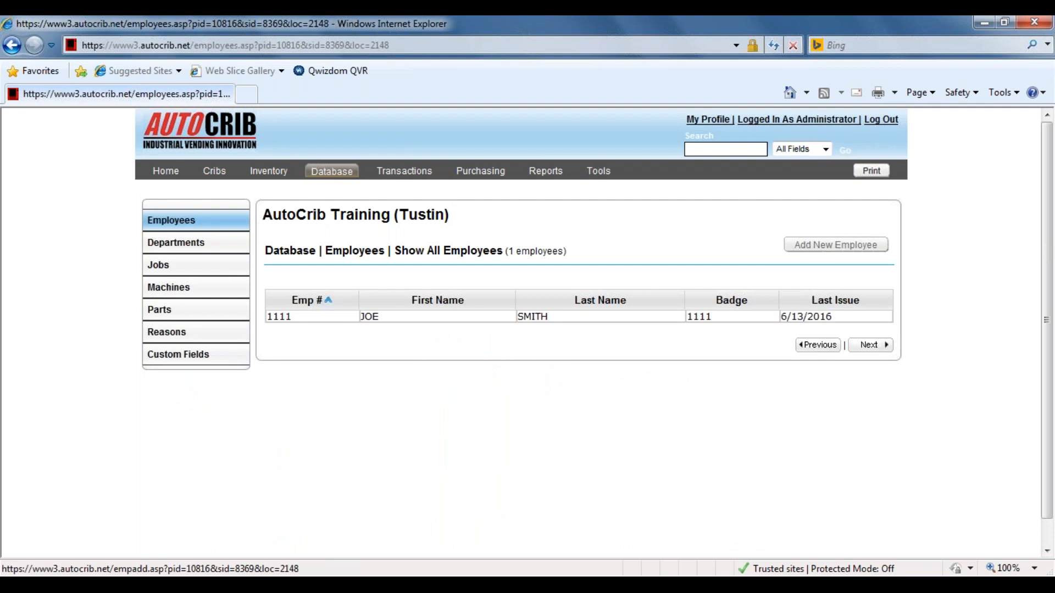
{"action": "left_click", "coordinate": [845, 252]}
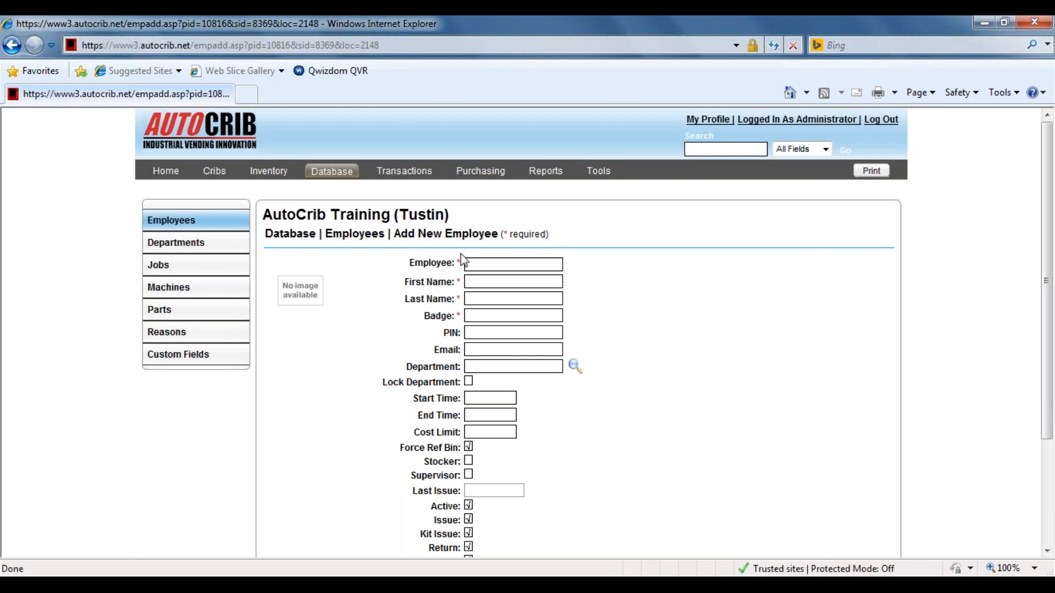
{"action": "left_click_drag", "start_coordinate": [465, 264], "coordinate": [458, 261]}
{"action": "left_click", "coordinate": [494, 268]}
{"action": "scroll", "coordinate": [490, 268], "scroll_direction": "down", "scroll_amount": 3}
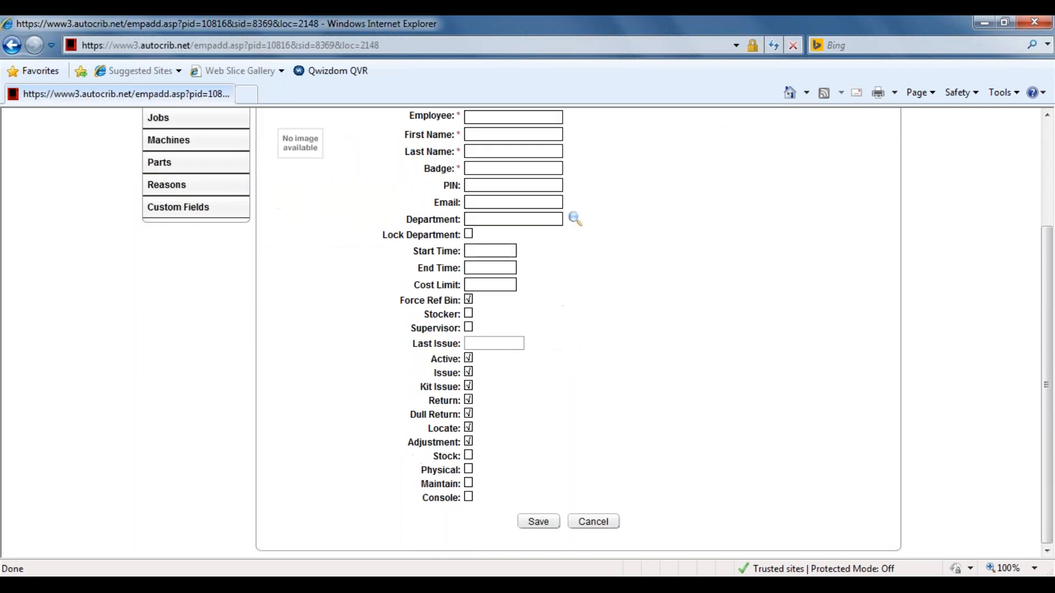
{"action": "scroll", "coordinate": [494, 266], "scroll_direction": "up", "scroll_amount": 3}
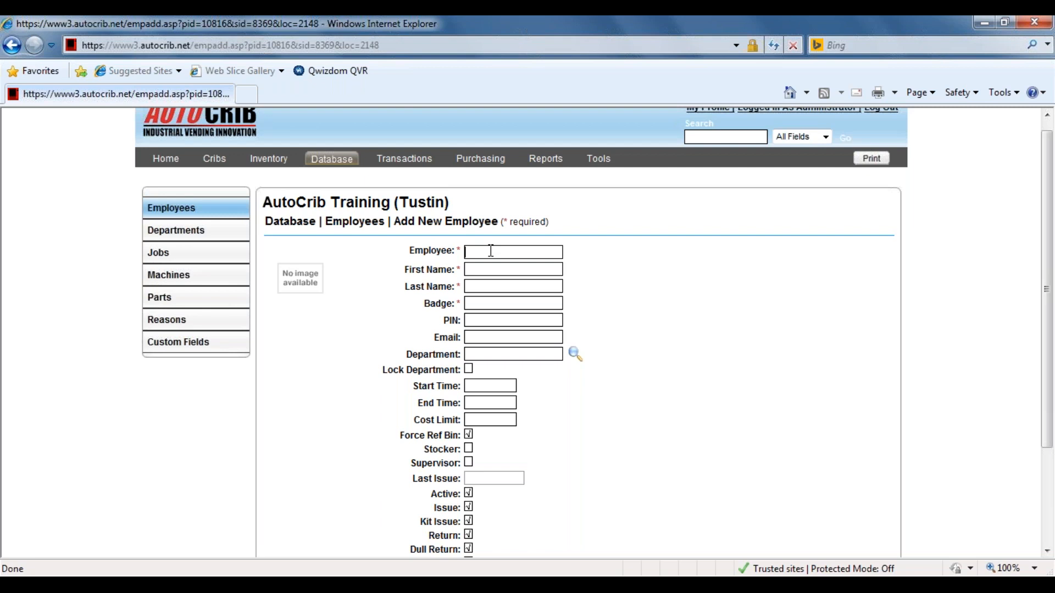
Enter the new employee's employee number, first name, last name and badge number.
{"action": "type", "text": "2222"}
{"action": "left_click", "coordinate": [503, 270]}
{"action": "type", "text": "Luke"}
{"action": "key", "text": "Tab"}
{"action": "type", "text": "Skywalker"}
{"action": "type", "text": "2222"}
Look at the PIN field and the department lookup, closing the lookup without choosing a department.
{"action": "left_click", "coordinate": [488, 322]}
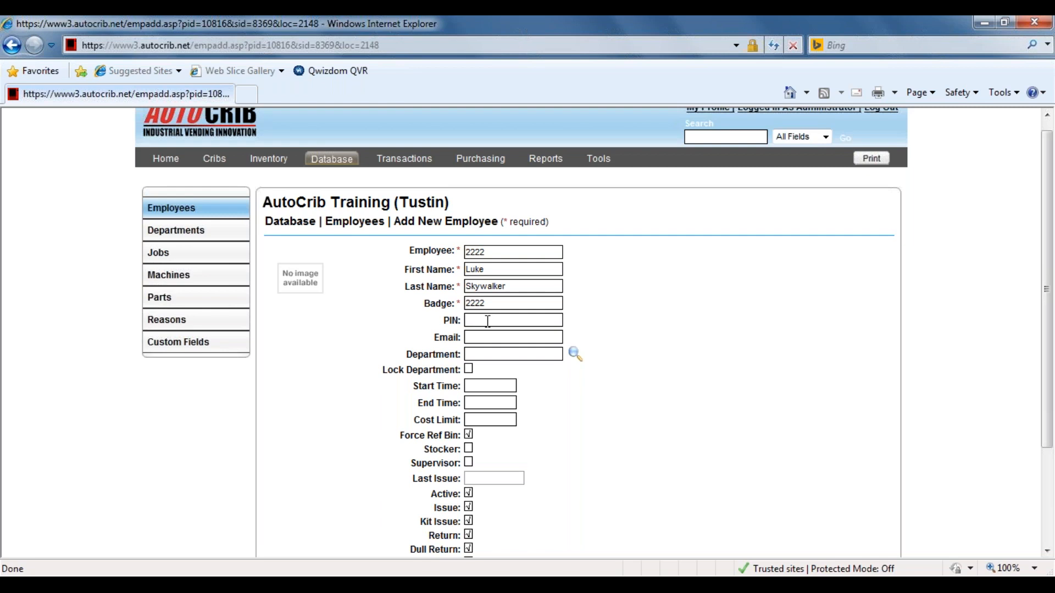
{"action": "left_click", "coordinate": [523, 354]}
{"action": "left_click", "coordinate": [579, 357]}
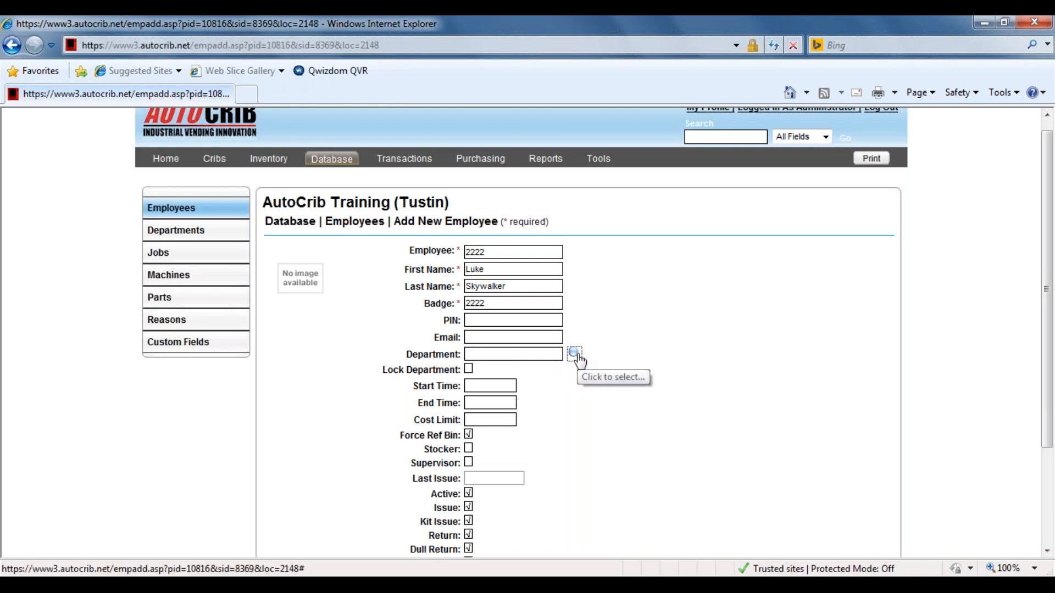
{"action": "left_click", "coordinate": [591, 44]}
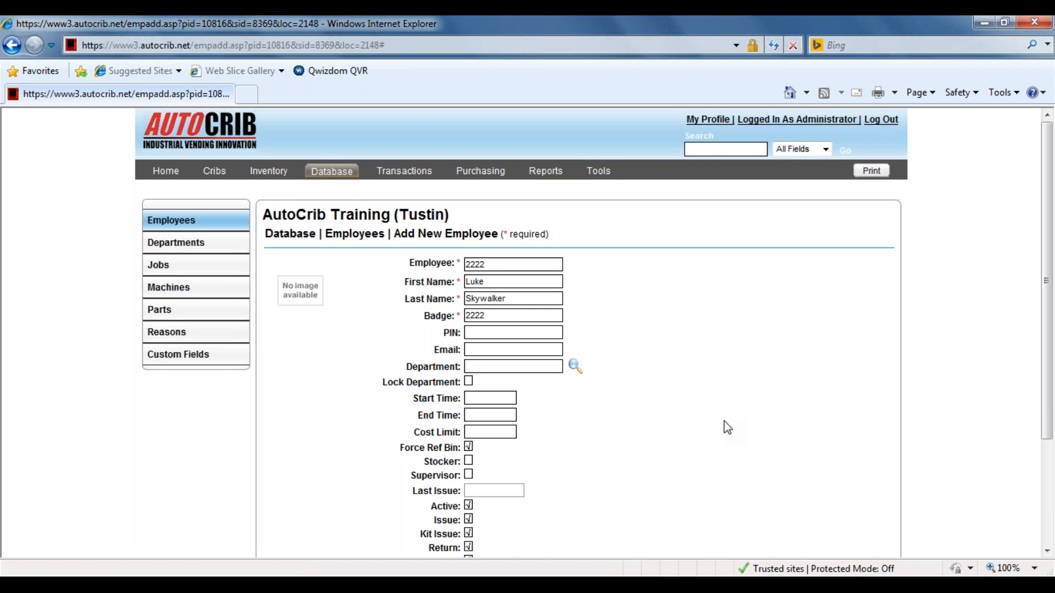
Review the new employee's cost limit and permissions, including Issue, Kit Issue, Return, Locate and Adjustment.
{"action": "scroll", "coordinate": [727, 427], "scroll_direction": "down", "scroll_amount": 3}
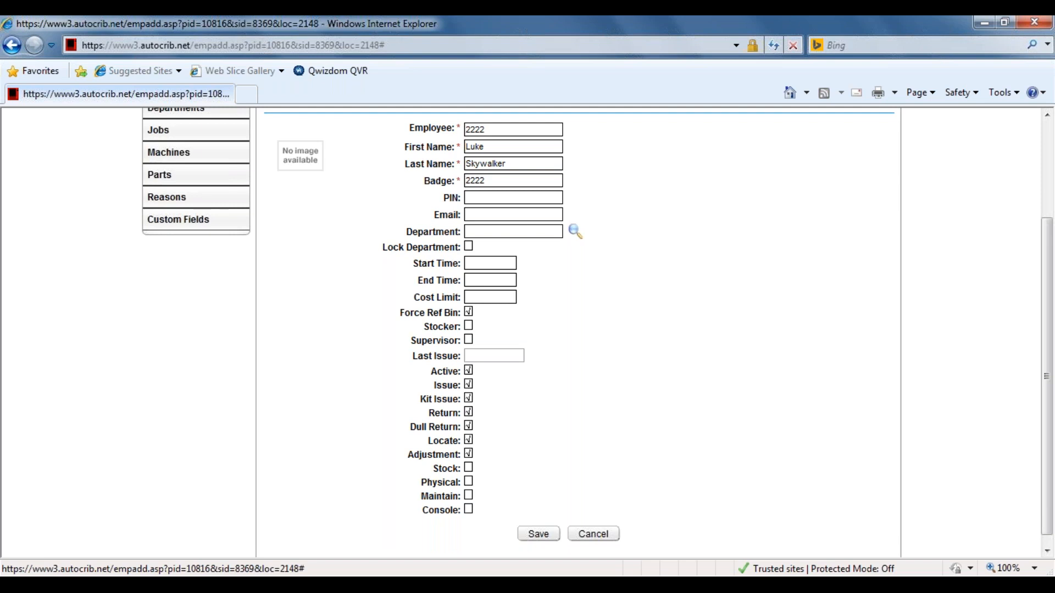
{"action": "left_click", "coordinate": [502, 298]}
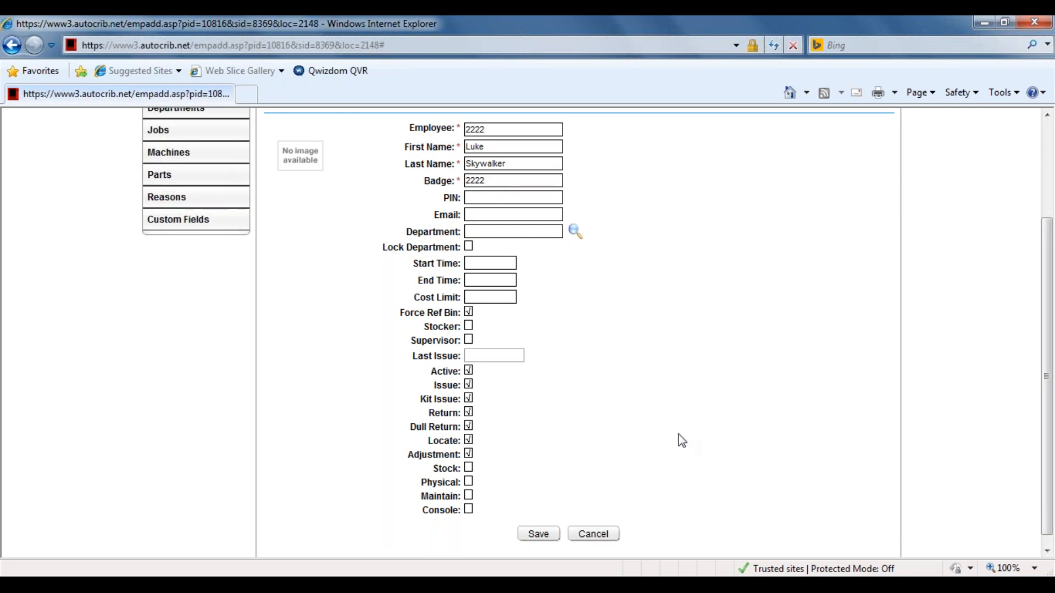
{"action": "scroll", "coordinate": [605, 401], "scroll_direction": "down", "scroll_amount": 1}
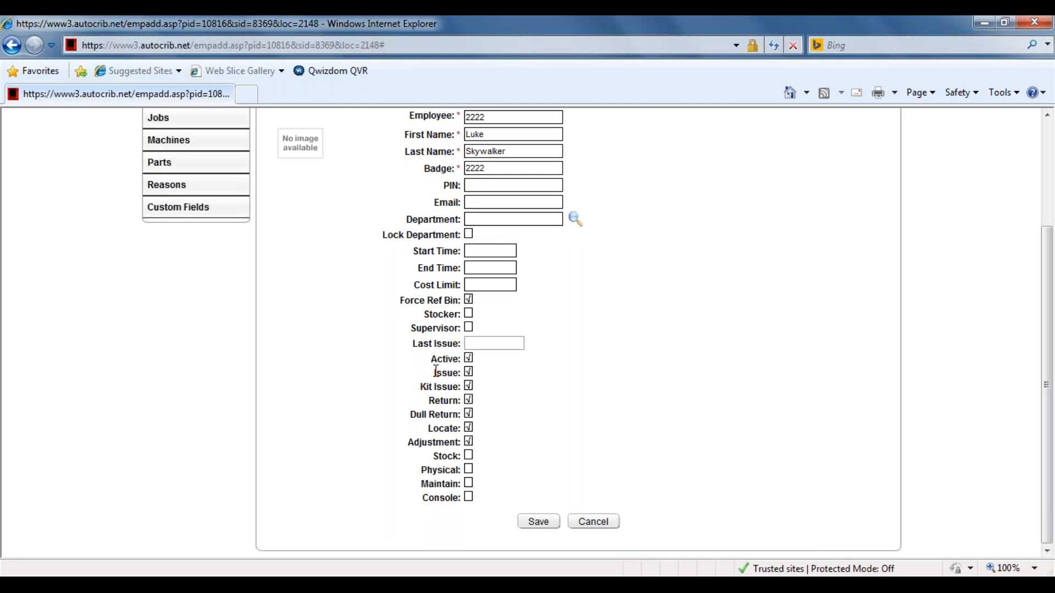
{"action": "left_click_drag", "start_coordinate": [435, 371], "coordinate": [479, 372]}
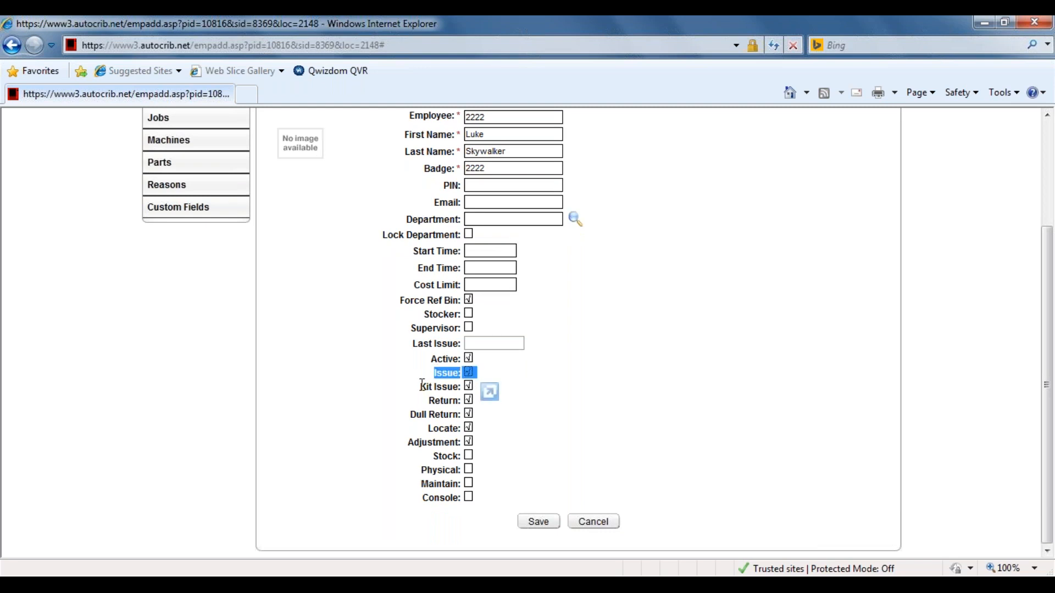
{"action": "left_click_drag", "start_coordinate": [423, 385], "coordinate": [508, 385]}
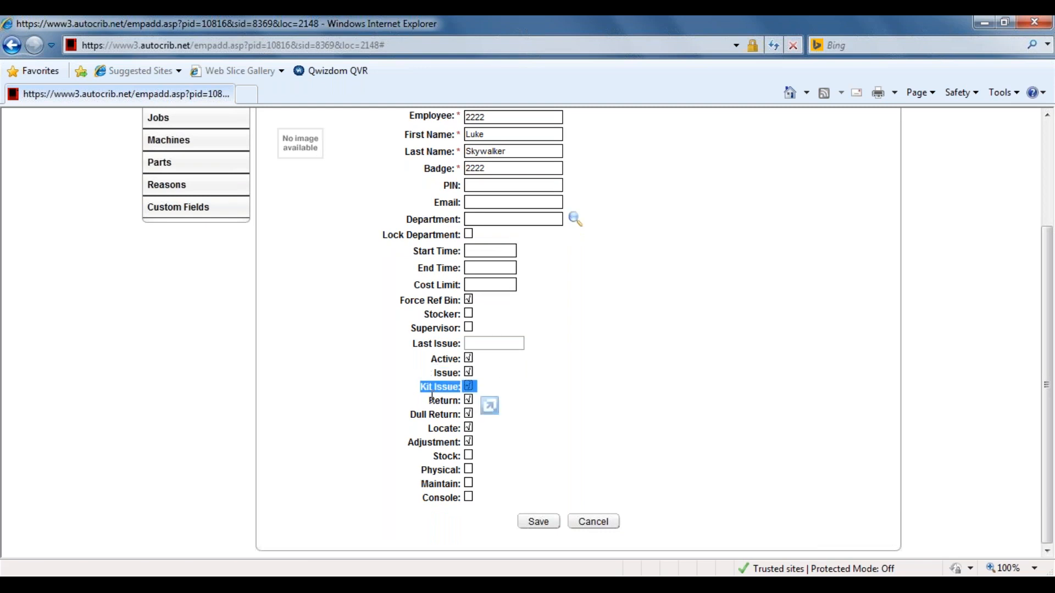
{"action": "left_click_drag", "start_coordinate": [429, 398], "coordinate": [502, 398]}
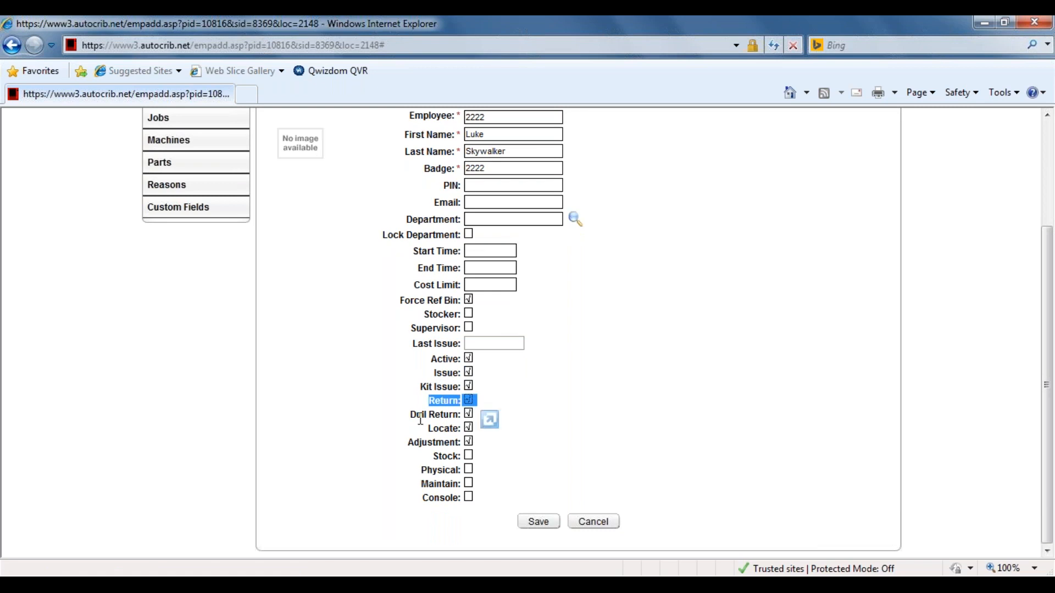
{"action": "left_click_drag", "start_coordinate": [427, 429], "coordinate": [491, 434]}
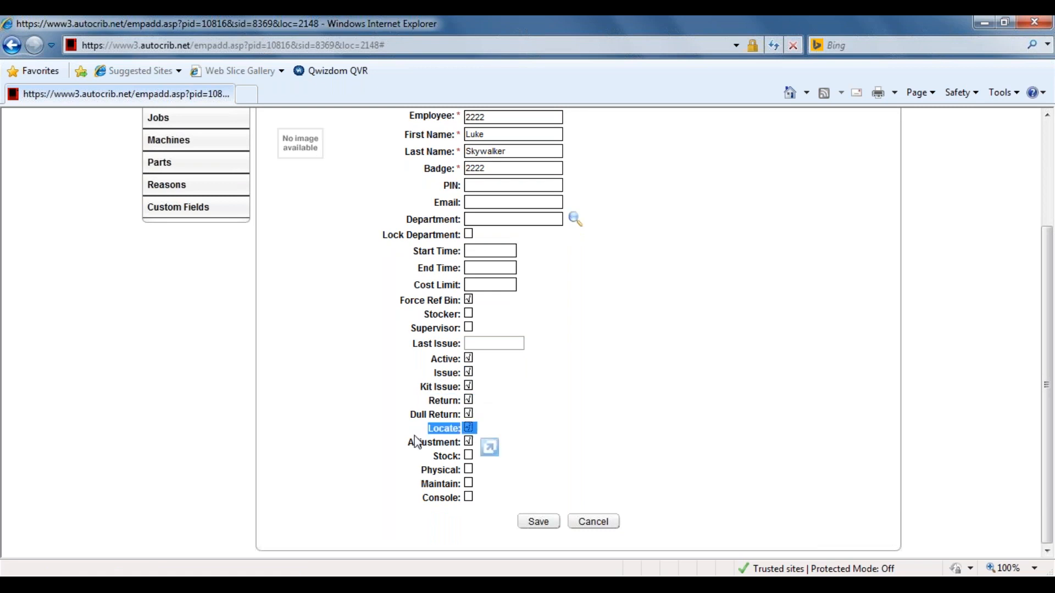
{"action": "left_click_drag", "start_coordinate": [410, 441], "coordinate": [509, 443]}
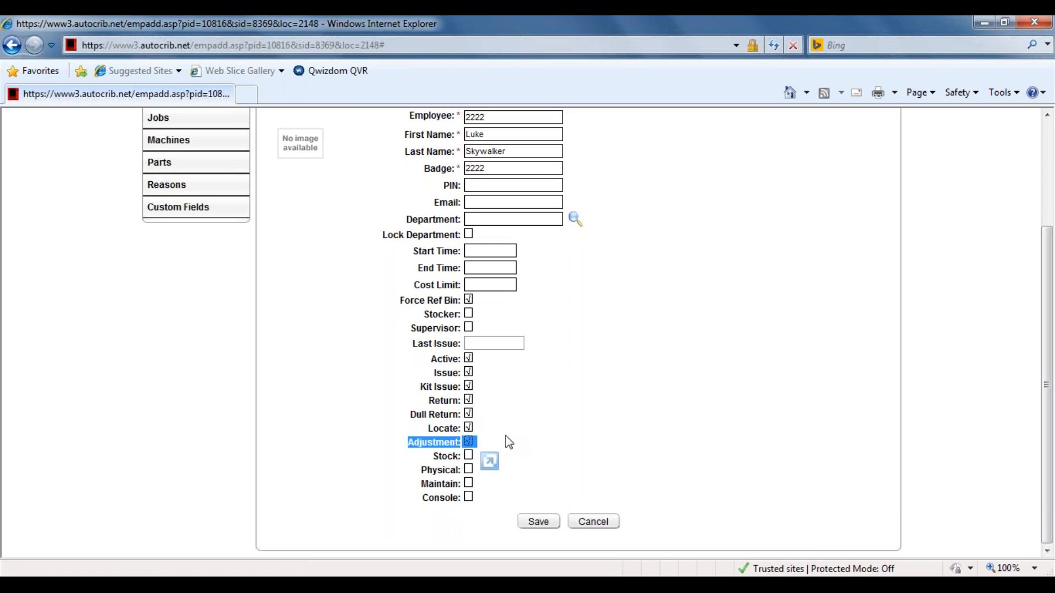
Switch to the PowerPoint webinar deck, present the Employee Standard Level User slide and end the show.
{"action": "left_click", "coordinate": [462, 584]}
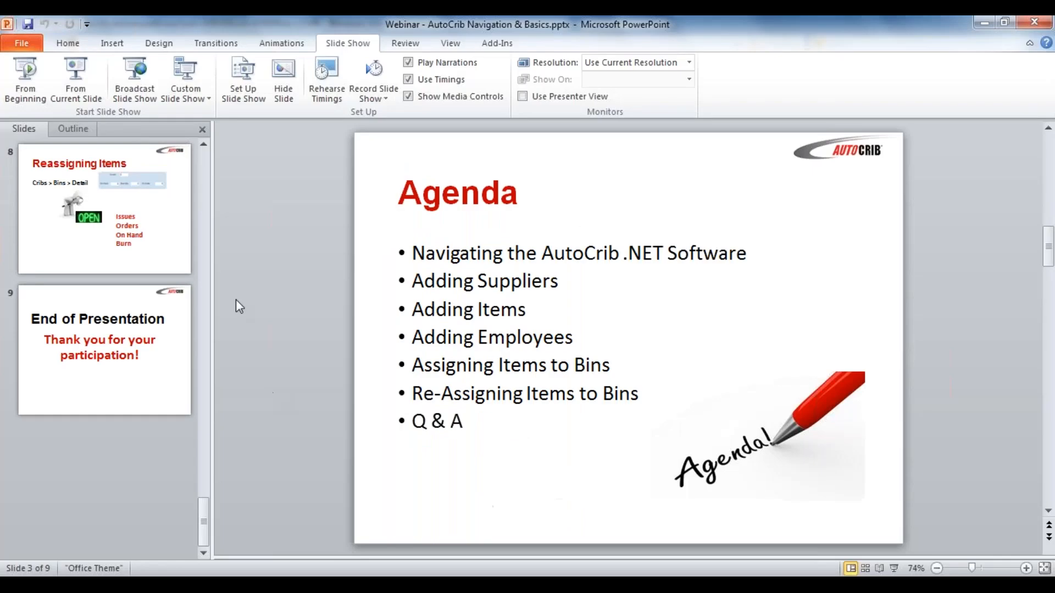
{"action": "left_click", "coordinate": [130, 239]}
{"action": "scroll", "coordinate": [131, 239], "scroll_direction": "up", "scroll_amount": 5}
{"action": "scroll", "coordinate": [130, 239], "scroll_direction": "down", "scroll_amount": 2}
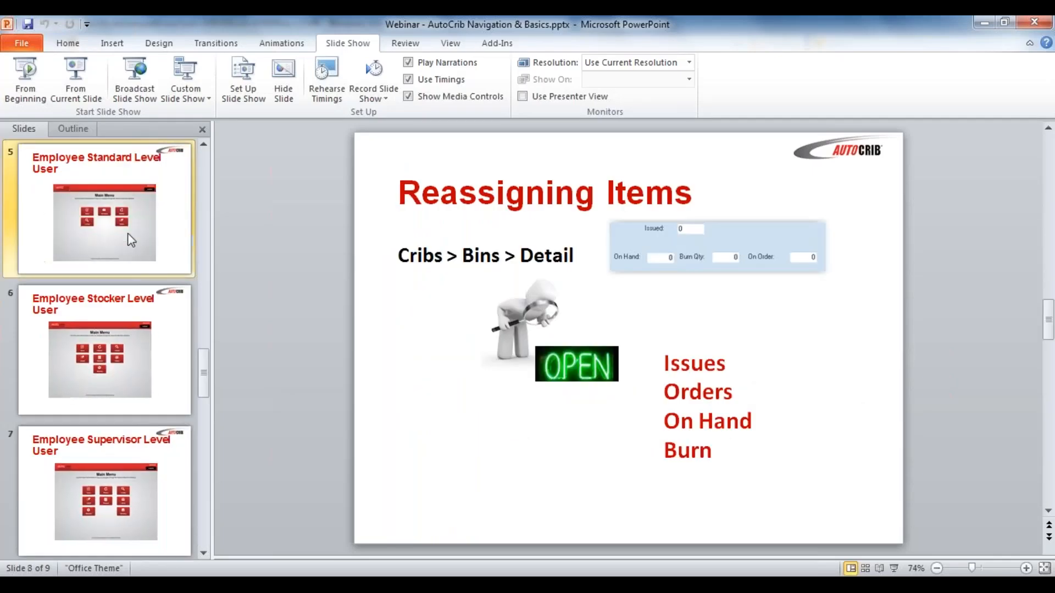
{"action": "left_click", "coordinate": [130, 237]}
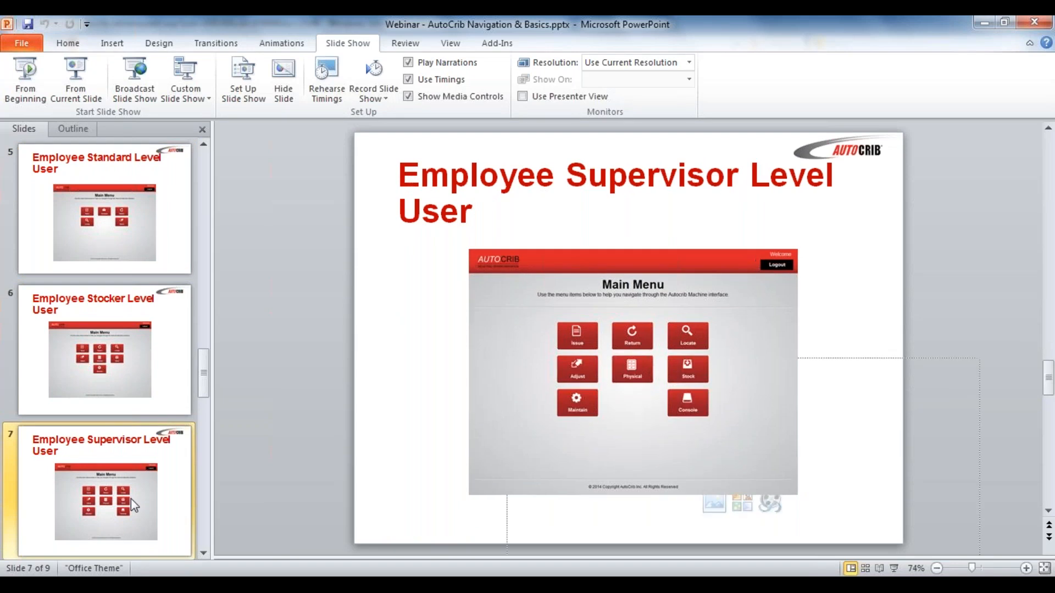
{"action": "left_click", "coordinate": [127, 232]}
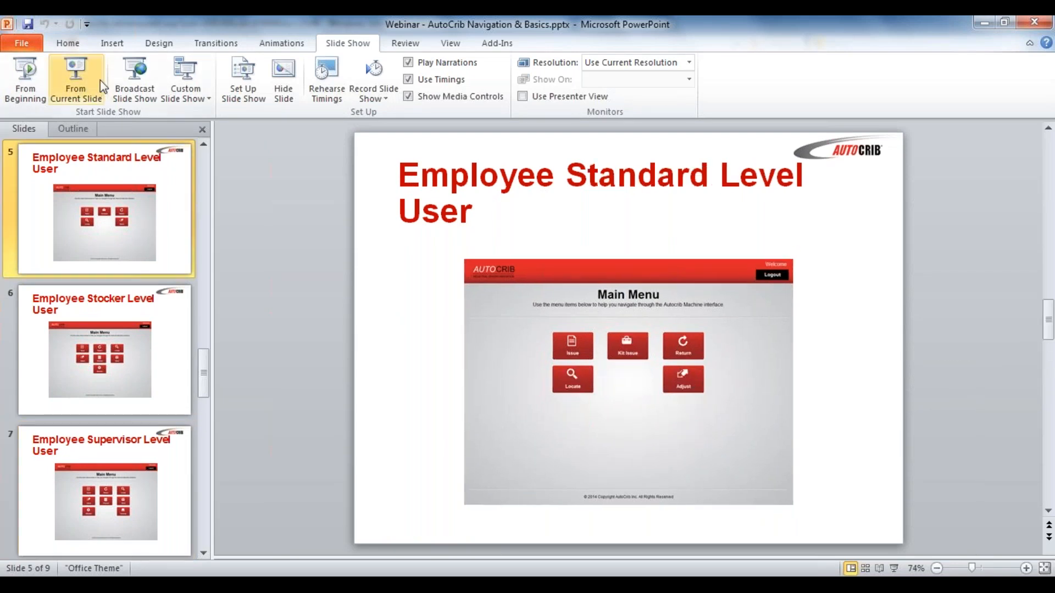
{"action": "left_click", "coordinate": [77, 74]}
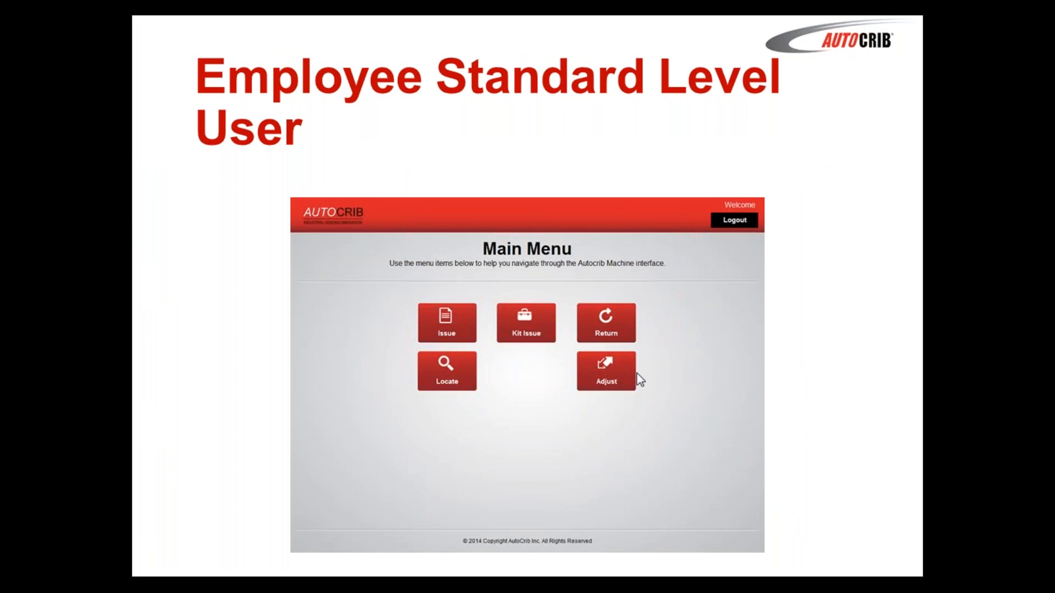
{"action": "key", "text": "Escape"}
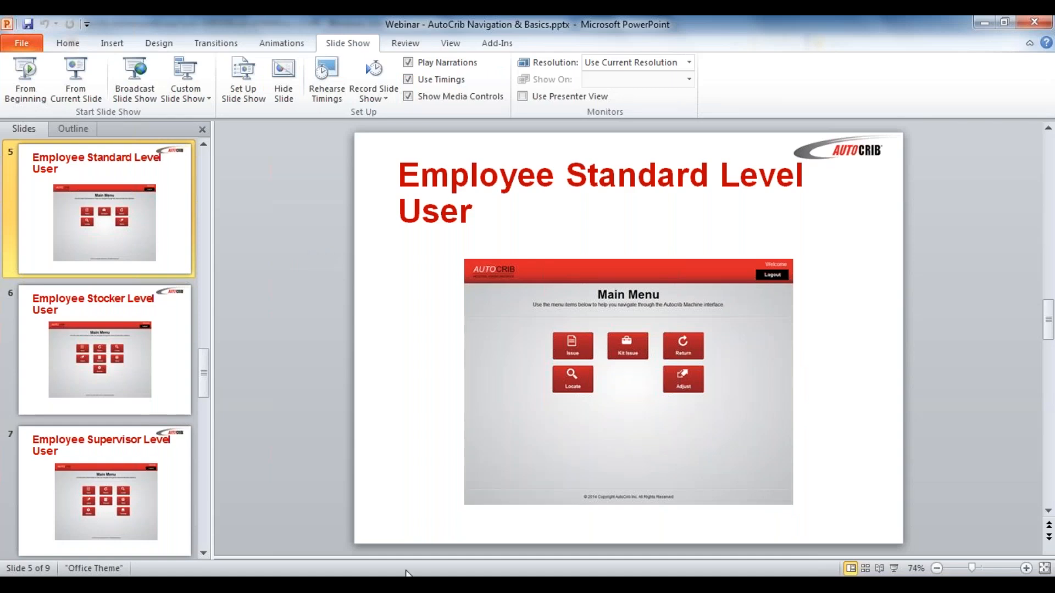
Switch back to AutoCrib.Net and enable the Stocker role for the new employee.
{"action": "left_click", "coordinate": [407, 584]}
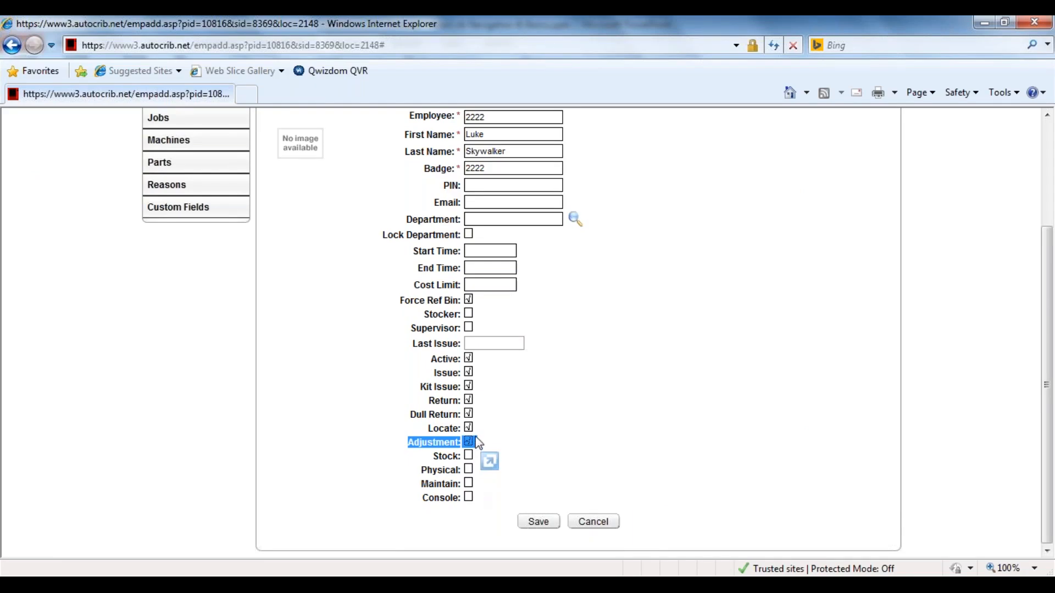
{"action": "left_click", "coordinate": [470, 316]}
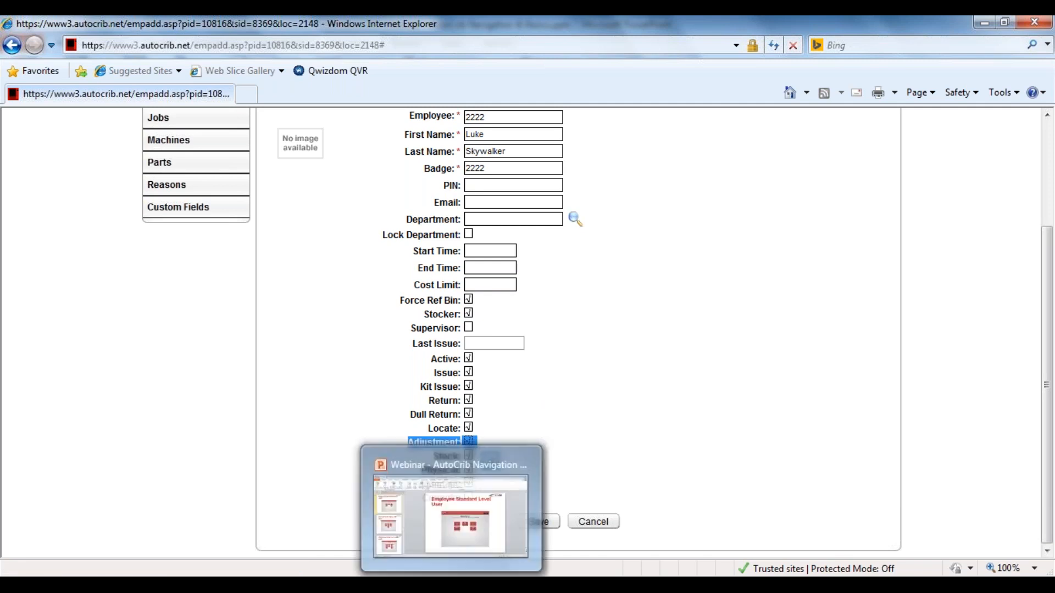
Switch to the PowerPoint deck, present the Employee Stocker Level User slide and end the show.
{"action": "left_click", "coordinate": [451, 584]}
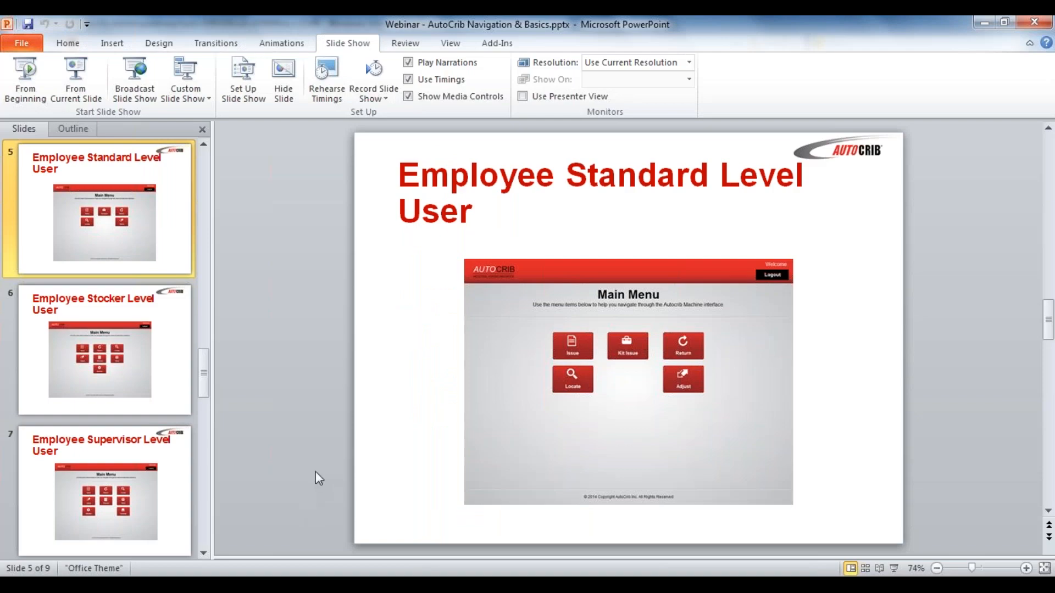
{"action": "left_click", "coordinate": [90, 371]}
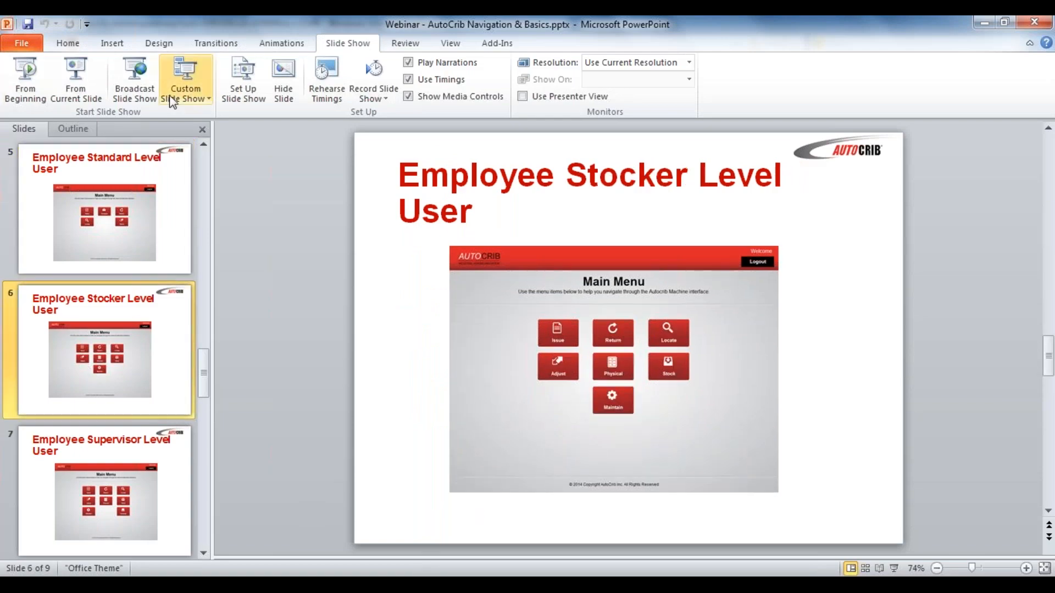
{"action": "left_click", "coordinate": [93, 99]}
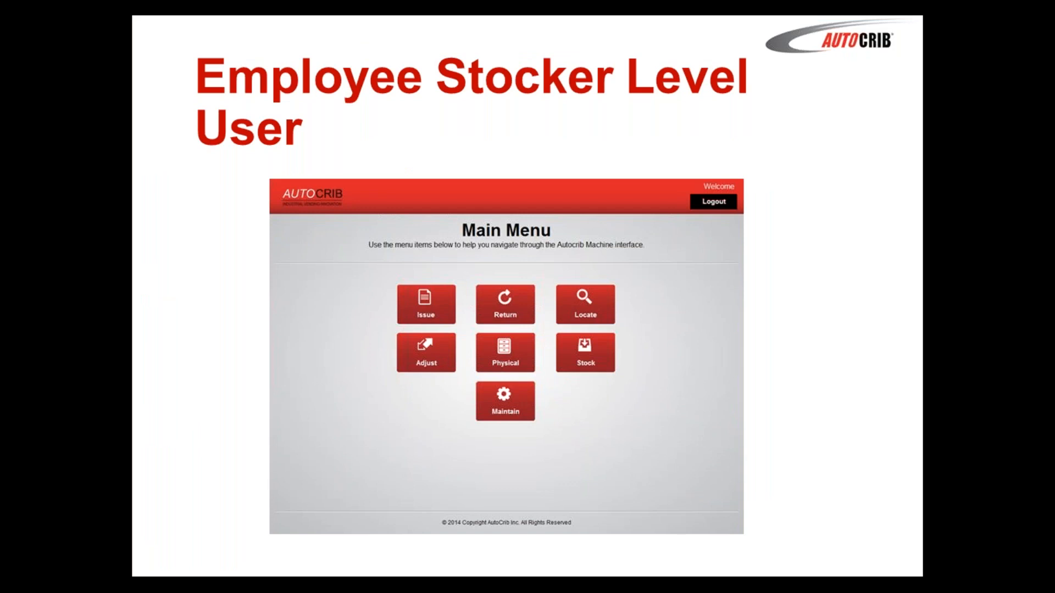
{"action": "key", "text": "Escape"}
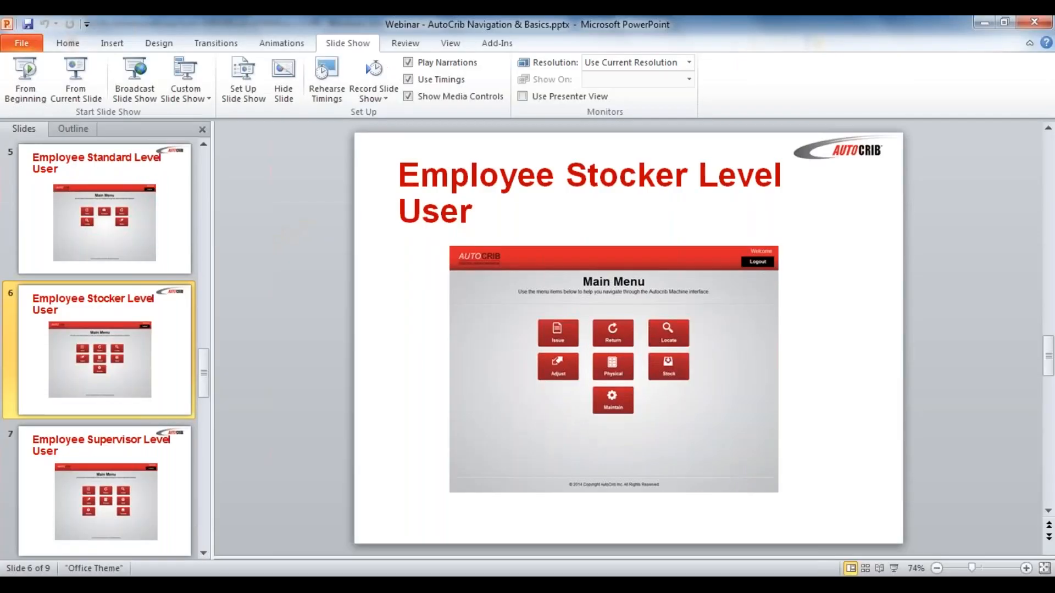
Return to the AutoCrib.Net employee form and enable the Supervisor role for the new employee.
{"action": "key", "text": "alt+Tab"}
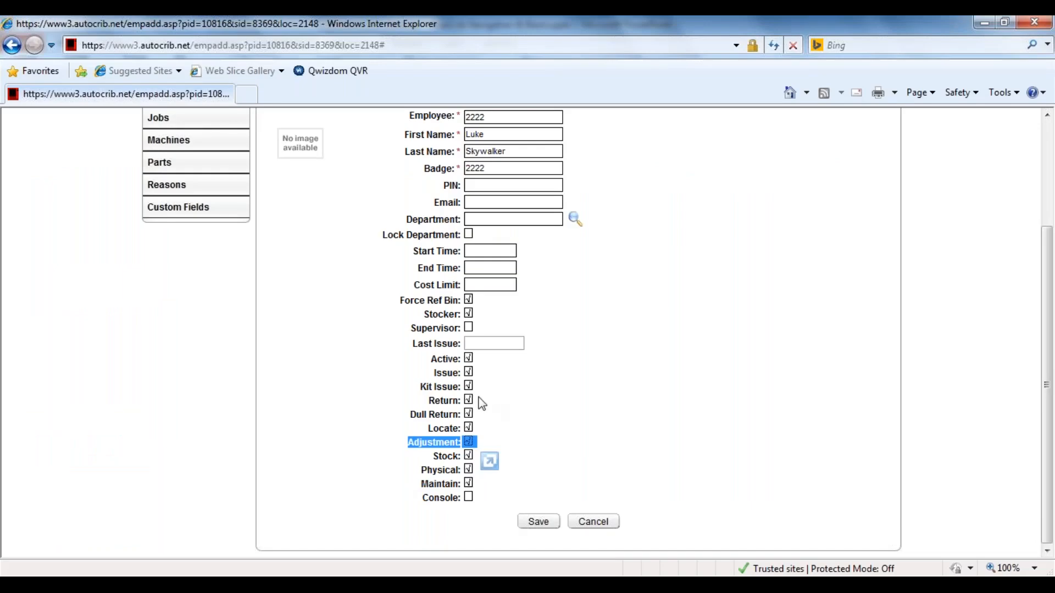
{"action": "left_click", "coordinate": [469, 328]}
Switch to the PowerPoint deck and present the Employee Supervisor Level User slide.
{"action": "left_click", "coordinate": [418, 584]}
{"action": "left_click", "coordinate": [117, 468]}
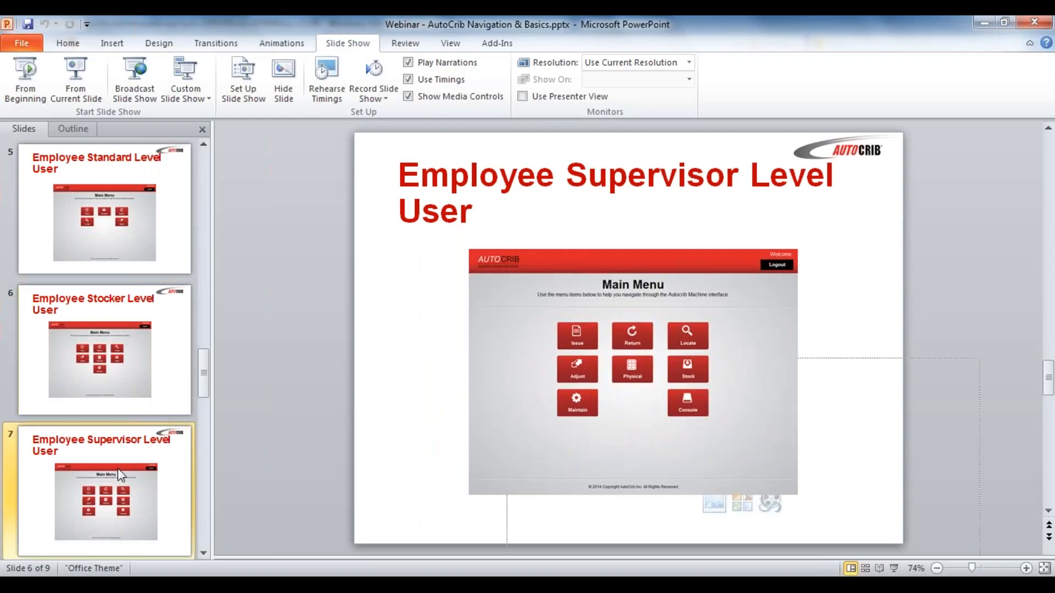
{"action": "left_click", "coordinate": [80, 90]}
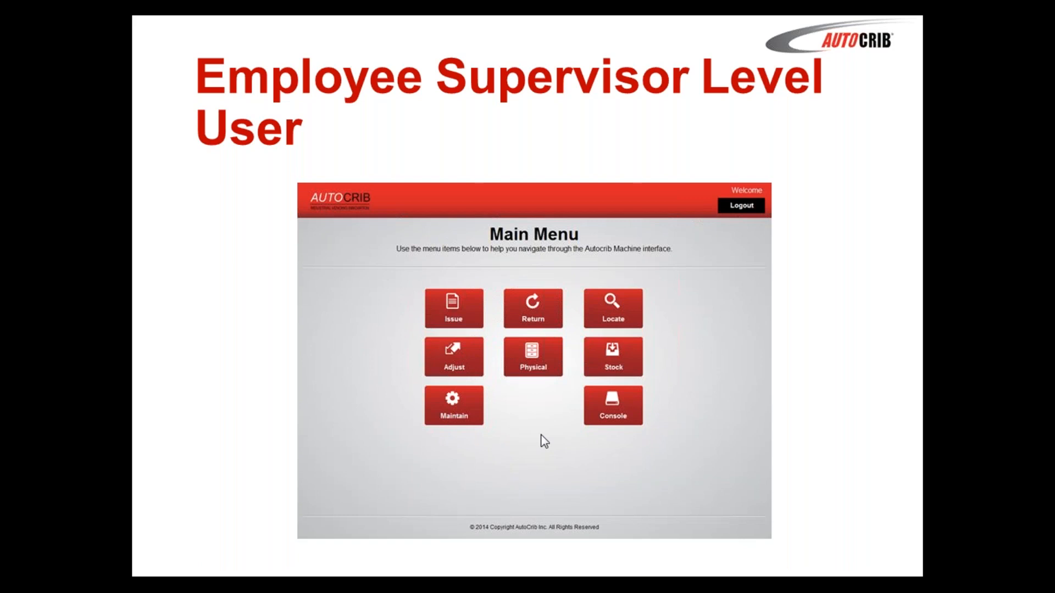
End the slide show and switch back to the new employee form in AutoCrib.Net.
{"action": "key", "text": "Escape"}
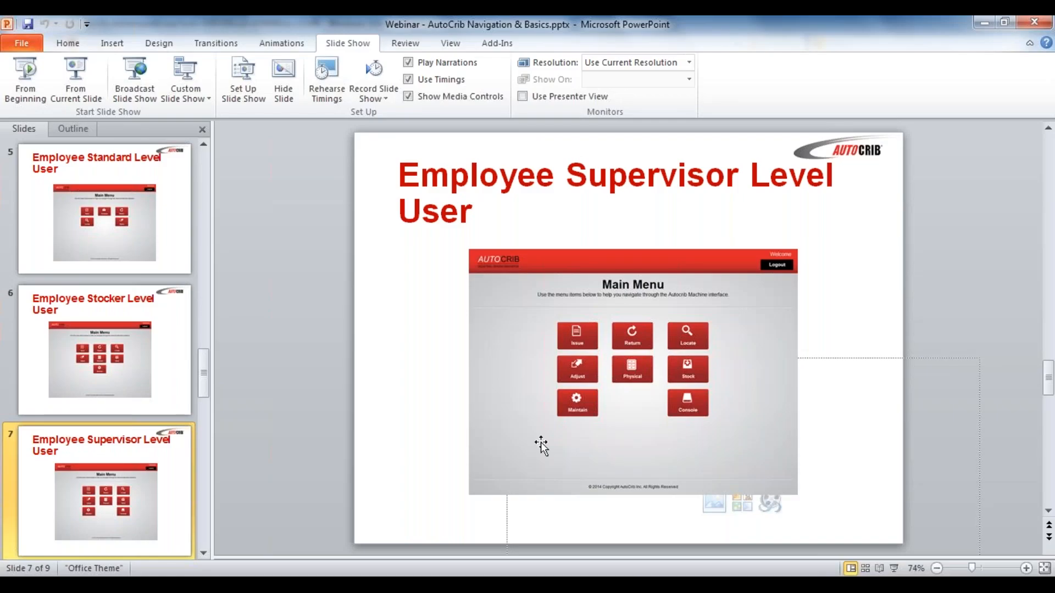
{"action": "key", "text": "alt+Tab"}
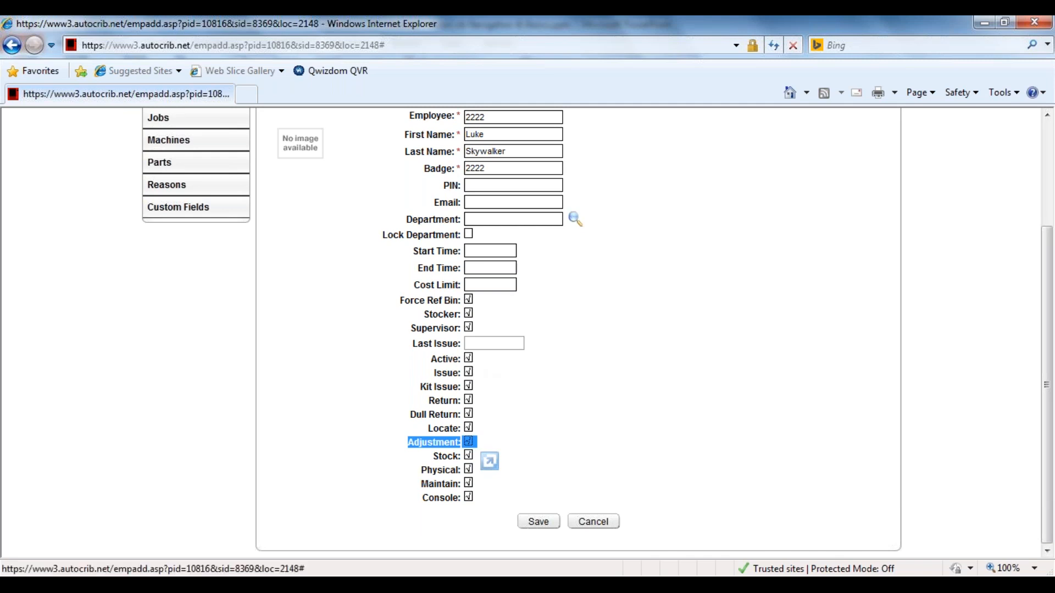
Demonstrate clearing the new employee's Issue, Kit Issue and Return permissions and enabling them again.
{"action": "left_click", "coordinate": [468, 372]}
{"action": "left_click", "coordinate": [469, 386]}
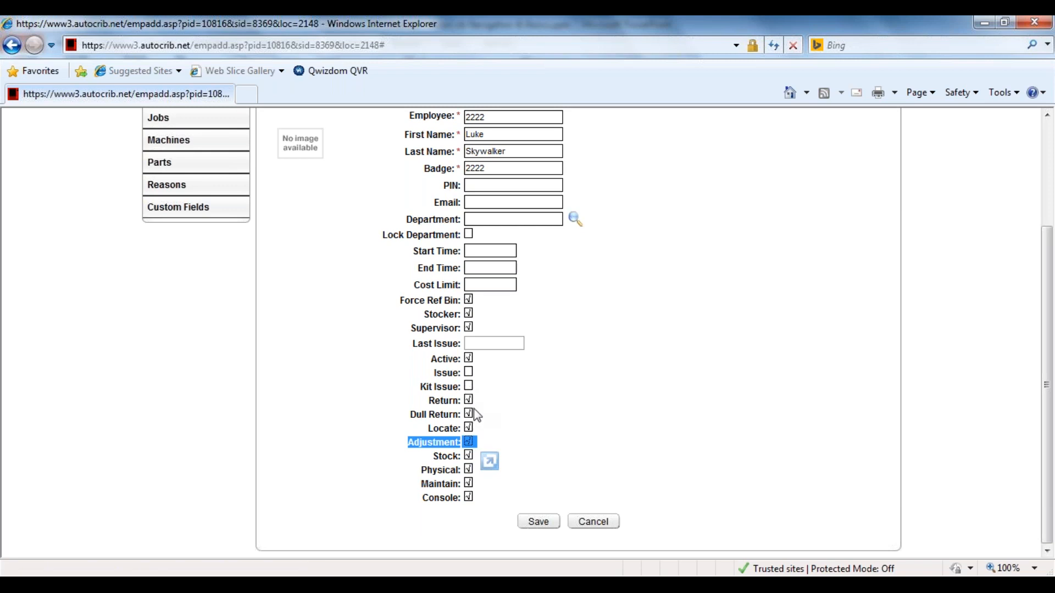
{"action": "left_click", "coordinate": [468, 400]}
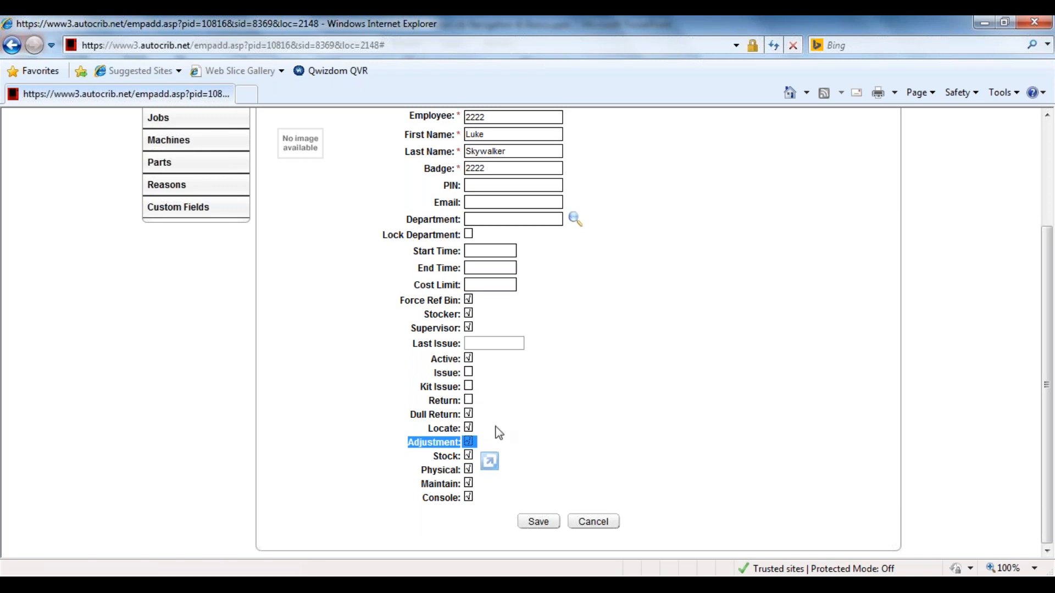
{"action": "left_click", "coordinate": [745, 409]}
{"action": "scroll", "coordinate": [745, 409], "scroll_direction": "up", "scroll_amount": 3}
{"action": "scroll", "coordinate": [745, 409], "scroll_direction": "down", "scroll_amount": 2}
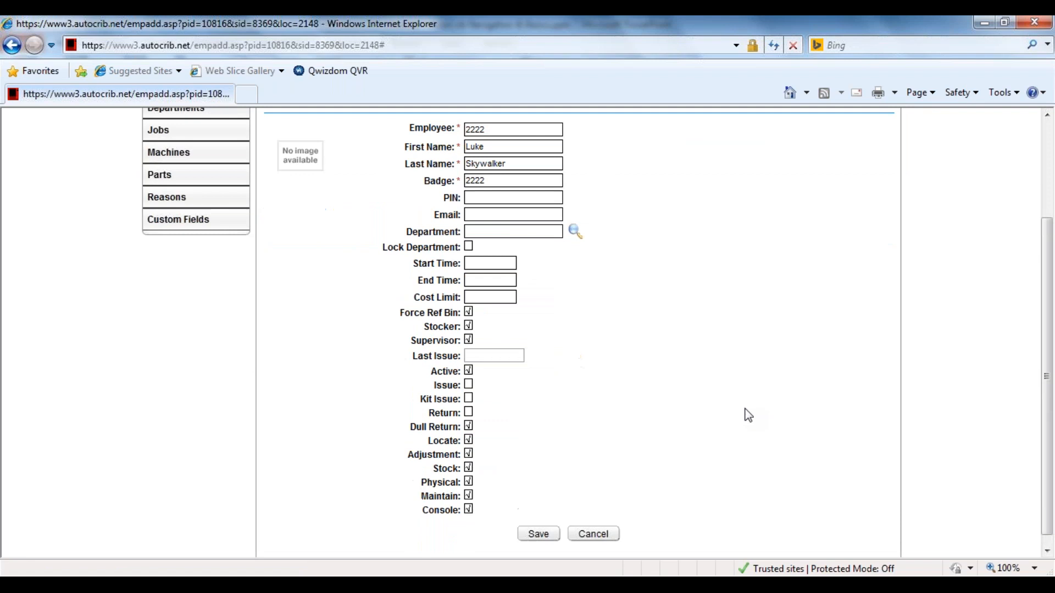
{"action": "left_click", "coordinate": [469, 385]}
{"action": "left_click", "coordinate": [468, 399]}
{"action": "left_click", "coordinate": [468, 412]}
Save the new employee record.
{"action": "left_click", "coordinate": [538, 533]}
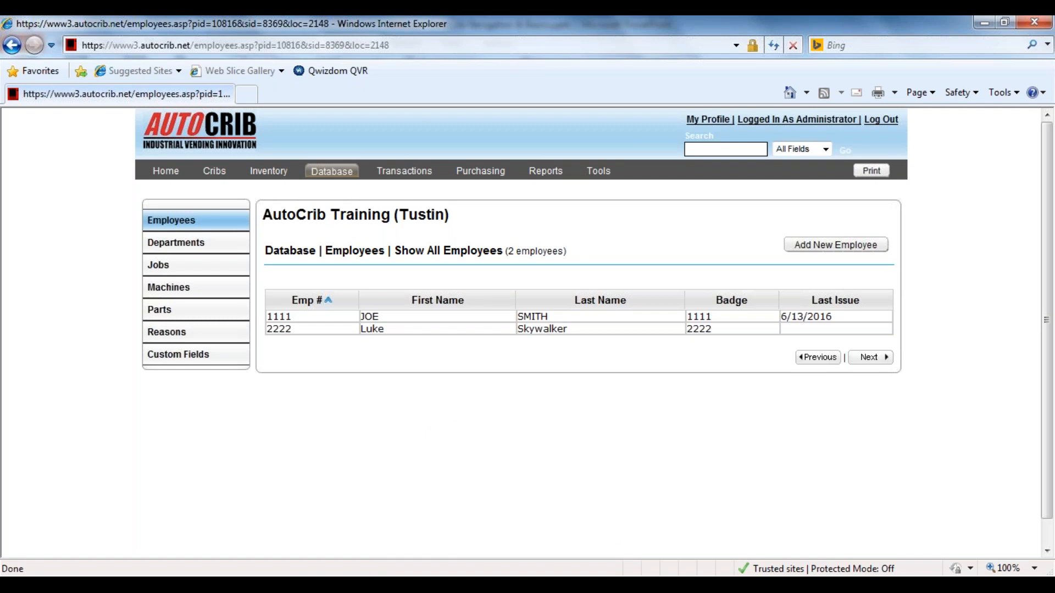
Open the bin listing for crib 01, ROBOCRIB1000, and look over its bins.
{"action": "left_click", "coordinate": [215, 173]}
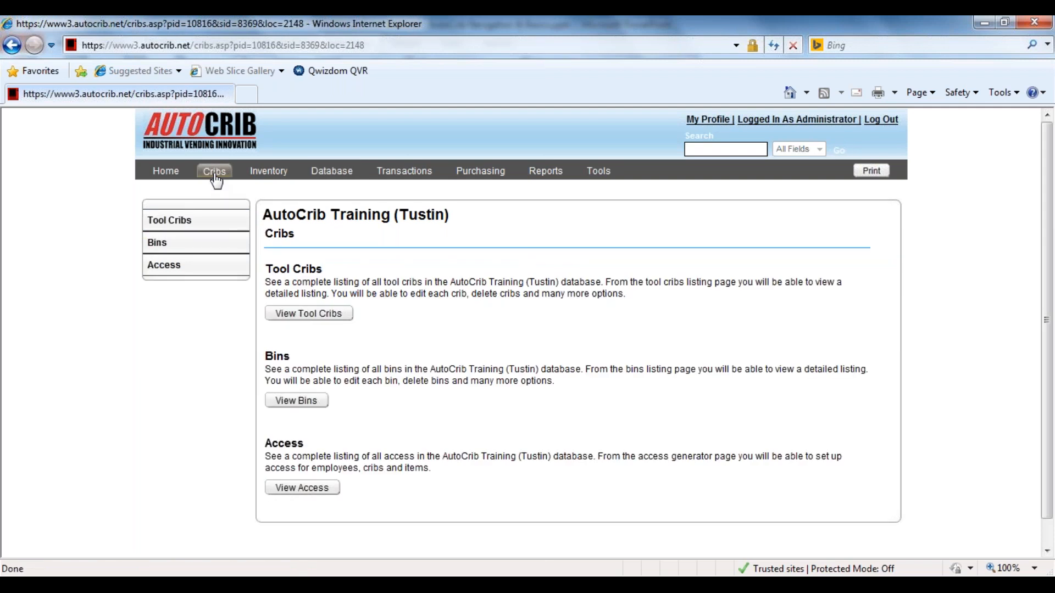
{"action": "left_click", "coordinate": [197, 251]}
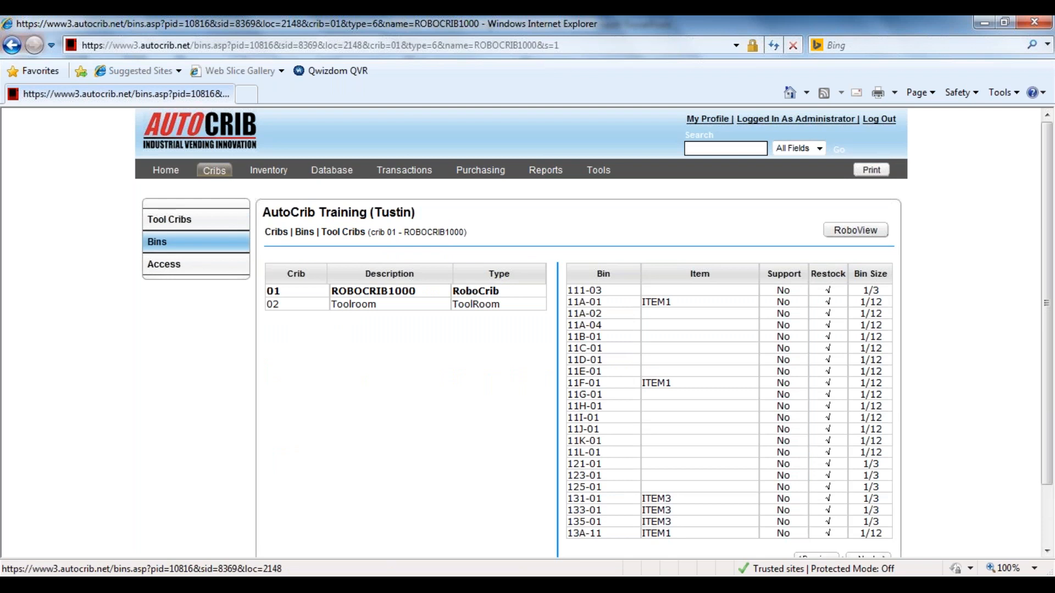
{"action": "left_click", "coordinate": [390, 294]}
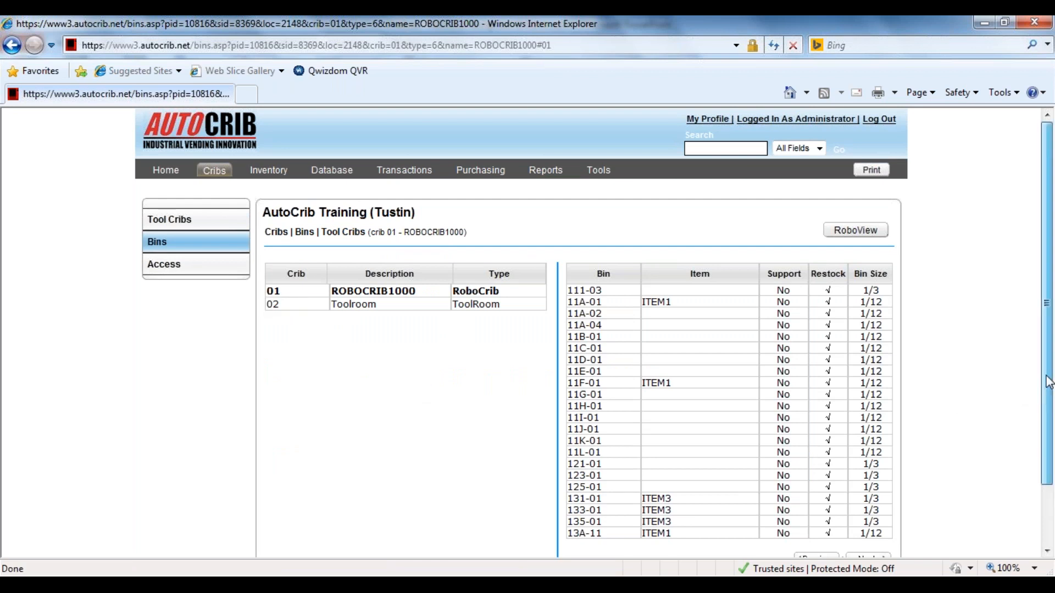
{"action": "left_click_drag", "start_coordinate": [1049, 382], "coordinate": [1047, 410]}
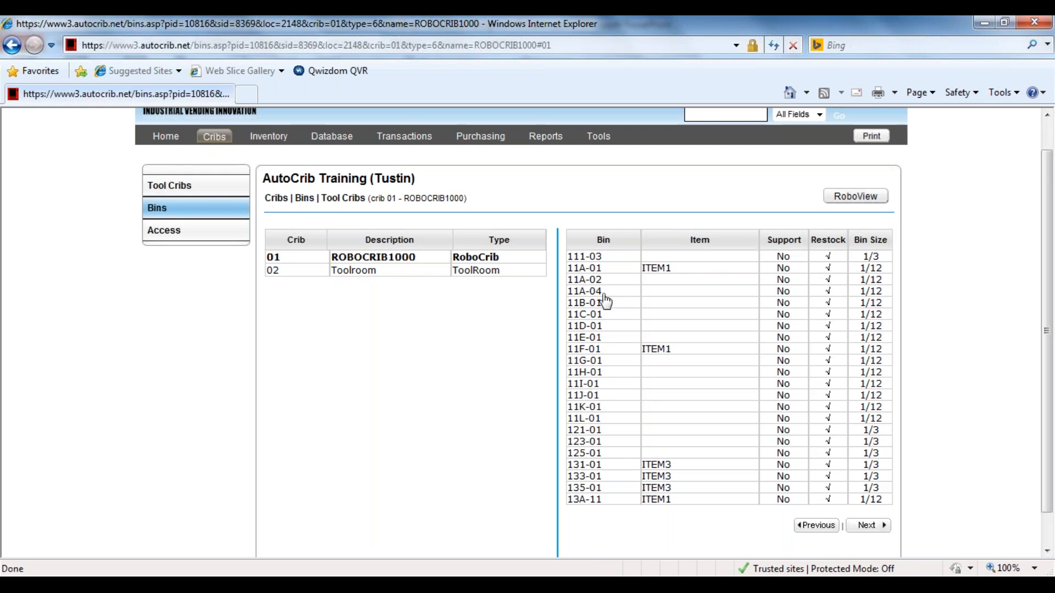
Open bin 11A-04 for editing and assign item DMI602600 to it from the item lookup.
{"action": "left_click", "coordinate": [663, 293]}
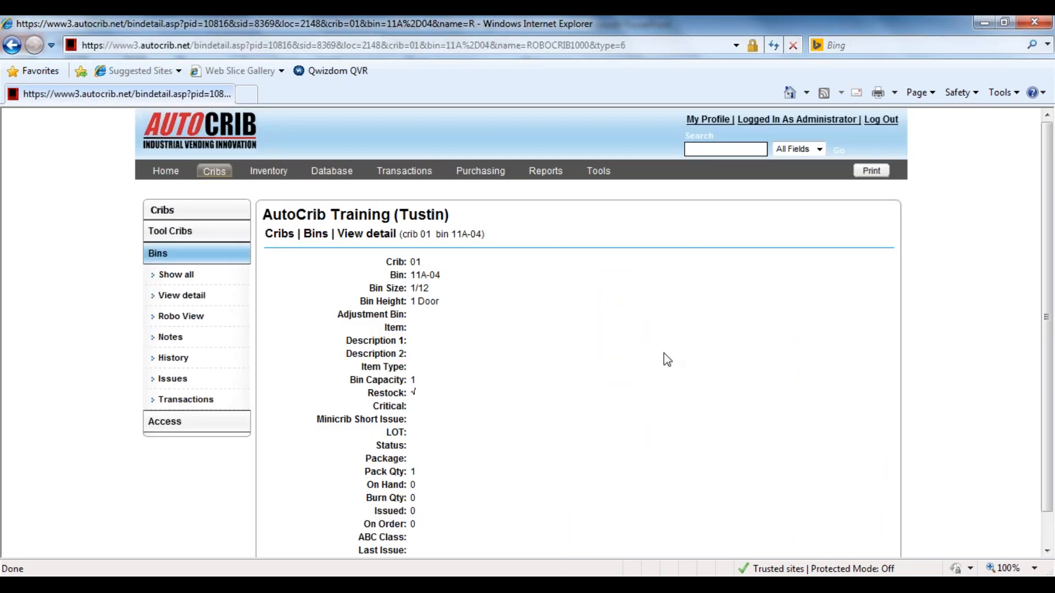
{"action": "scroll", "coordinate": [667, 360], "scroll_direction": "down", "scroll_amount": 2}
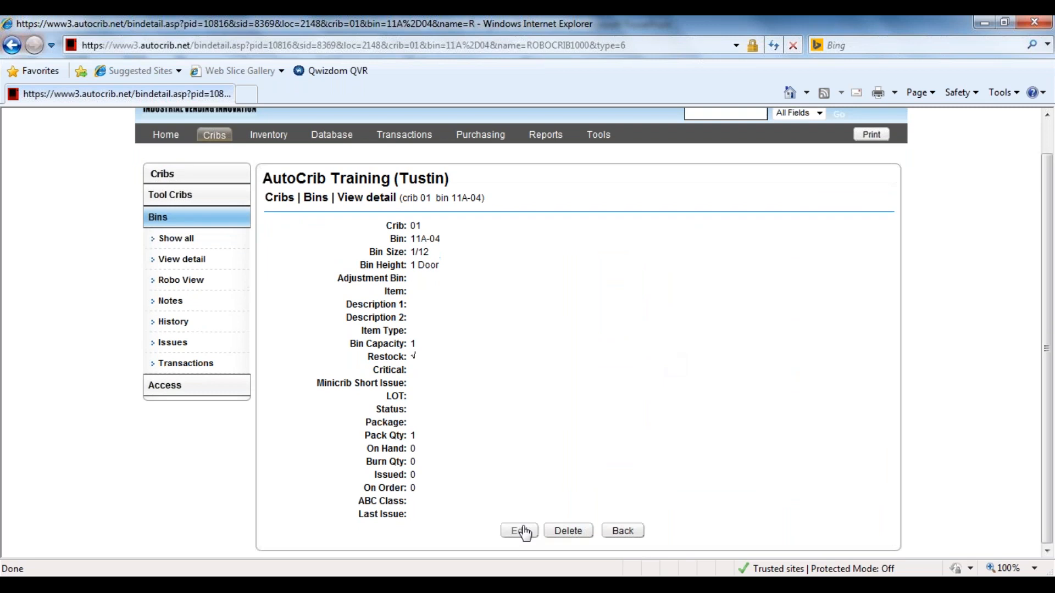
{"action": "left_click", "coordinate": [522, 532]}
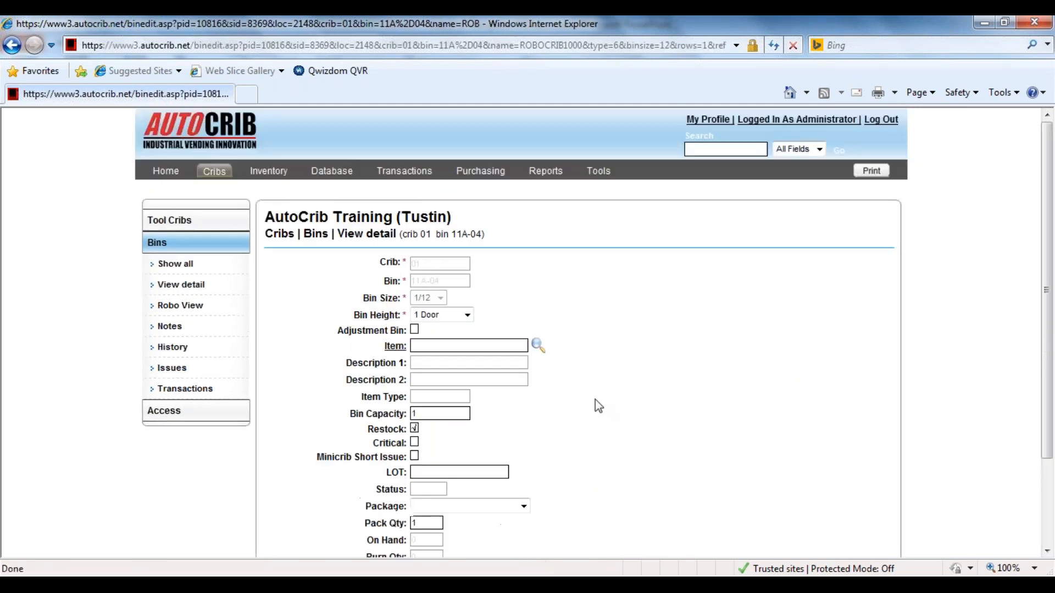
{"action": "scroll", "coordinate": [595, 400], "scroll_direction": "down", "scroll_amount": 3}
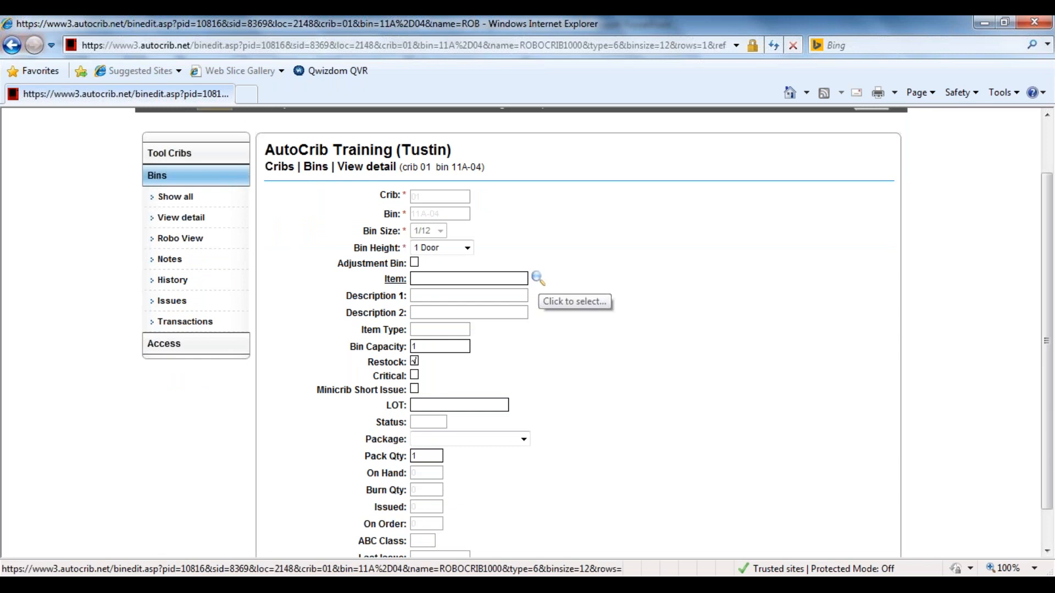
{"action": "left_click", "coordinate": [538, 279]}
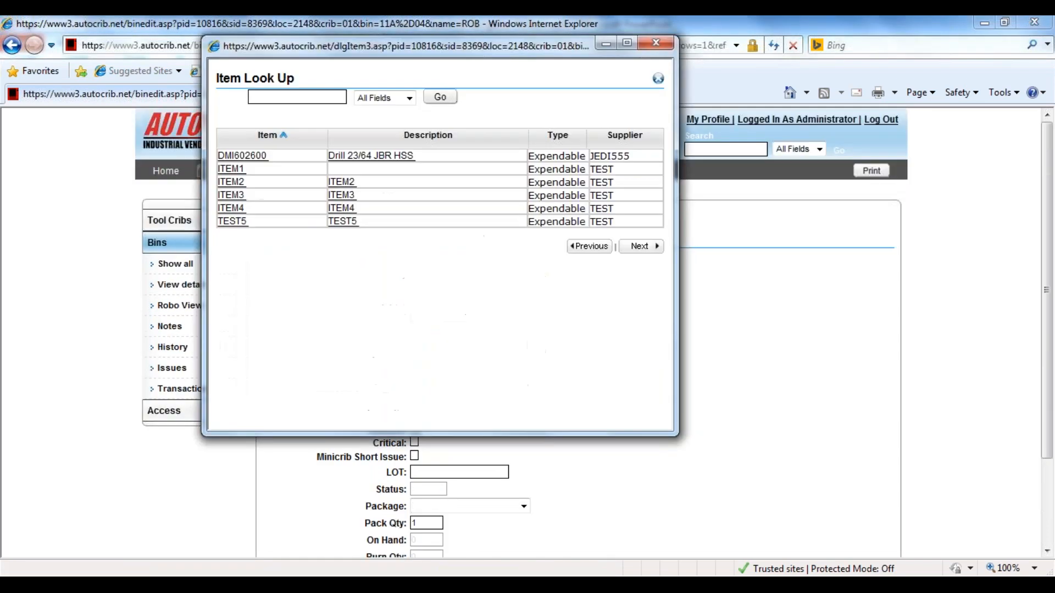
{"action": "left_click", "coordinate": [262, 158]}
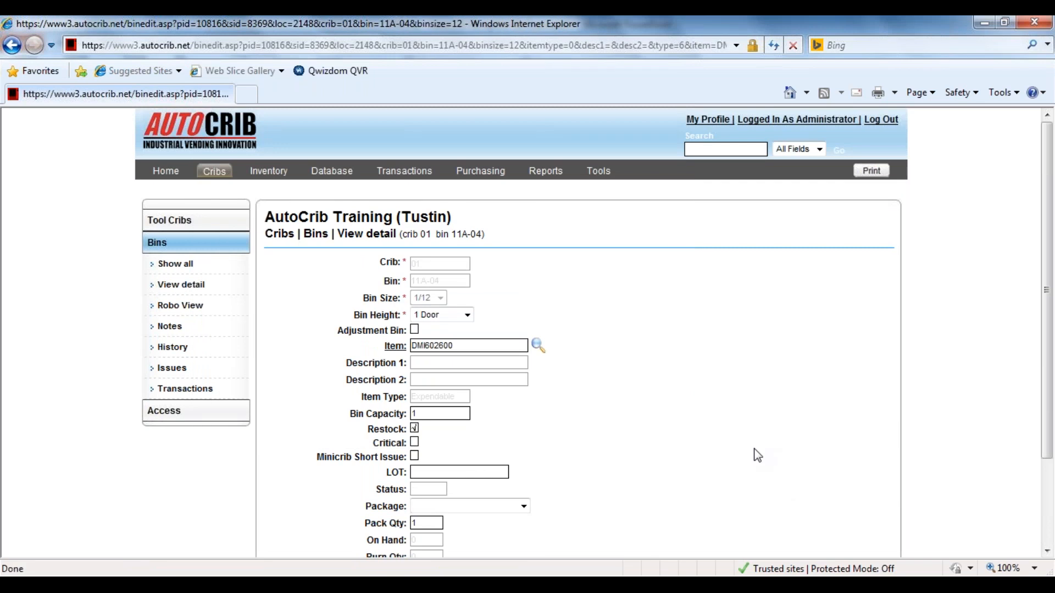
Show the Add New Item form from the bin's Item label and close it without adding an item.
{"action": "scroll", "coordinate": [757, 455], "scroll_direction": "down", "scroll_amount": 3}
{"action": "scroll", "coordinate": [757, 455], "scroll_direction": "down", "scroll_amount": 2}
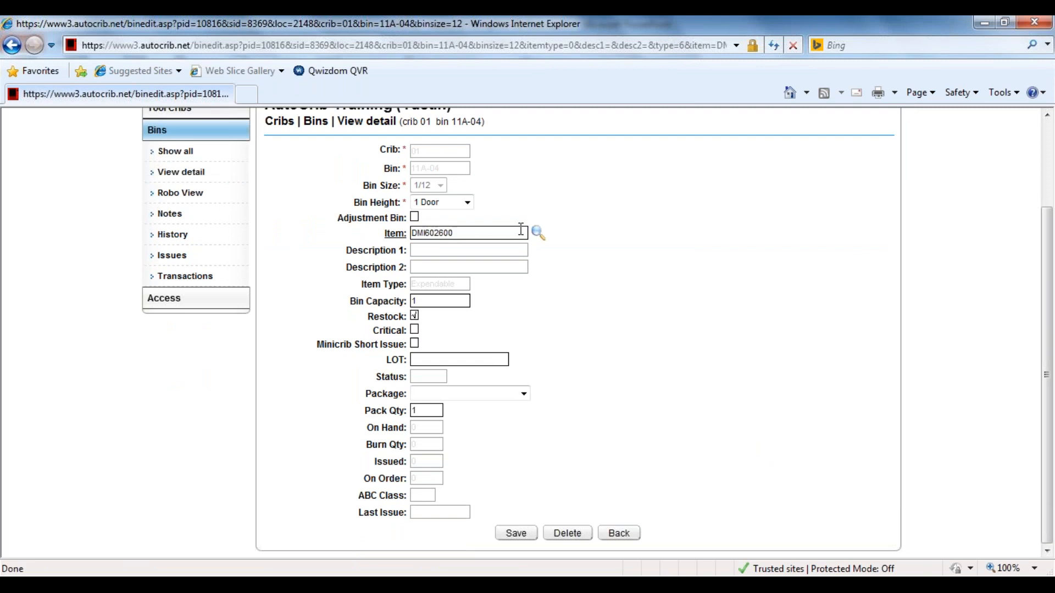
{"action": "left_click", "coordinate": [396, 236]}
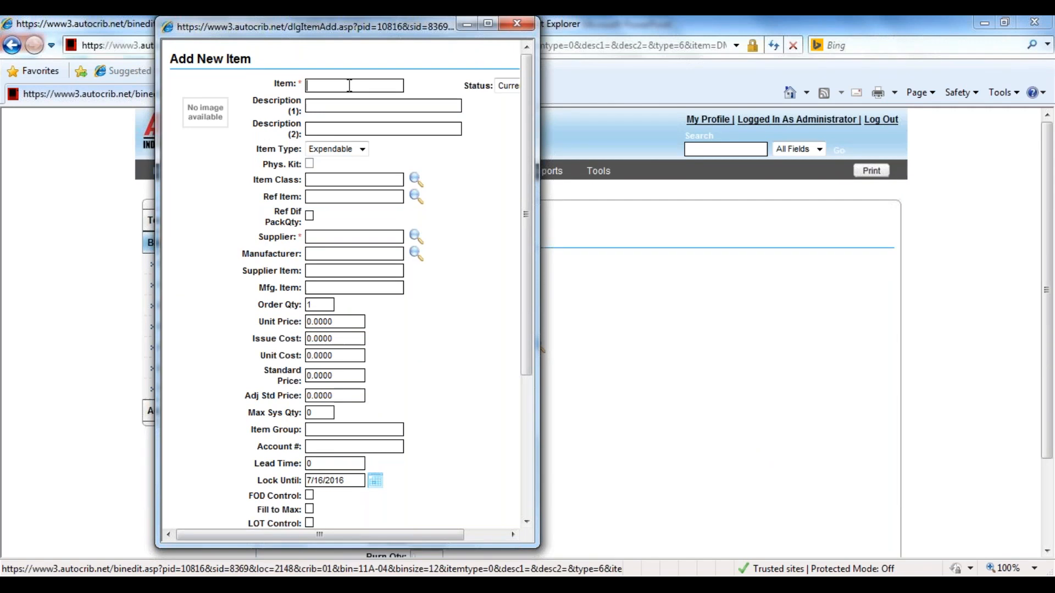
{"action": "left_click_drag", "start_coordinate": [530, 157], "coordinate": [529, 131]}
{"action": "left_click", "coordinate": [517, 24]}
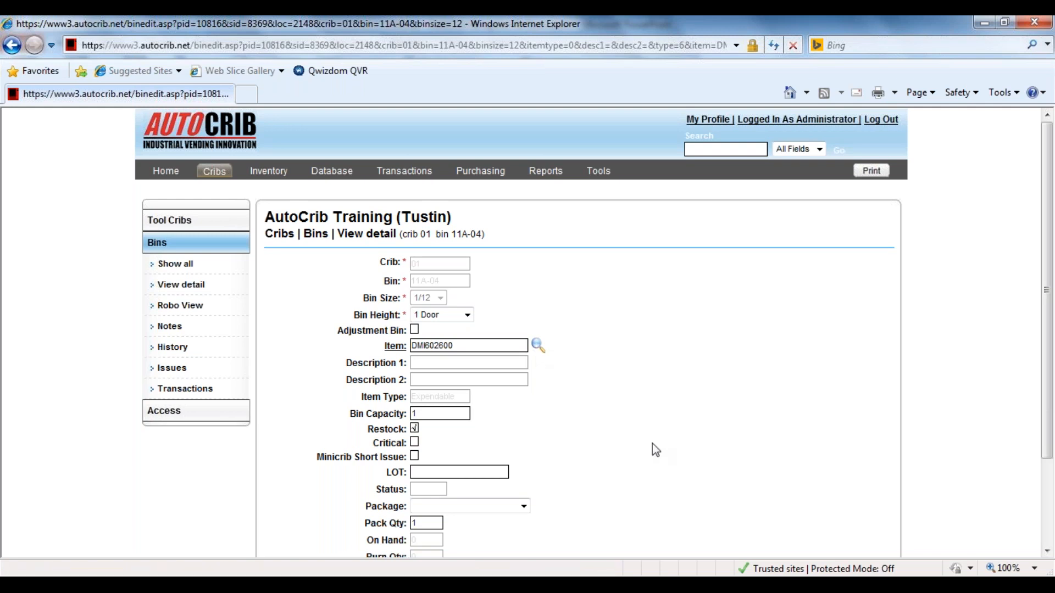
Save the item assignment for bin 11A-04.
{"action": "scroll", "coordinate": [655, 450], "scroll_direction": "down", "scroll_amount": 1}
{"action": "scroll", "coordinate": [651, 444], "scroll_direction": "down", "scroll_amount": 1}
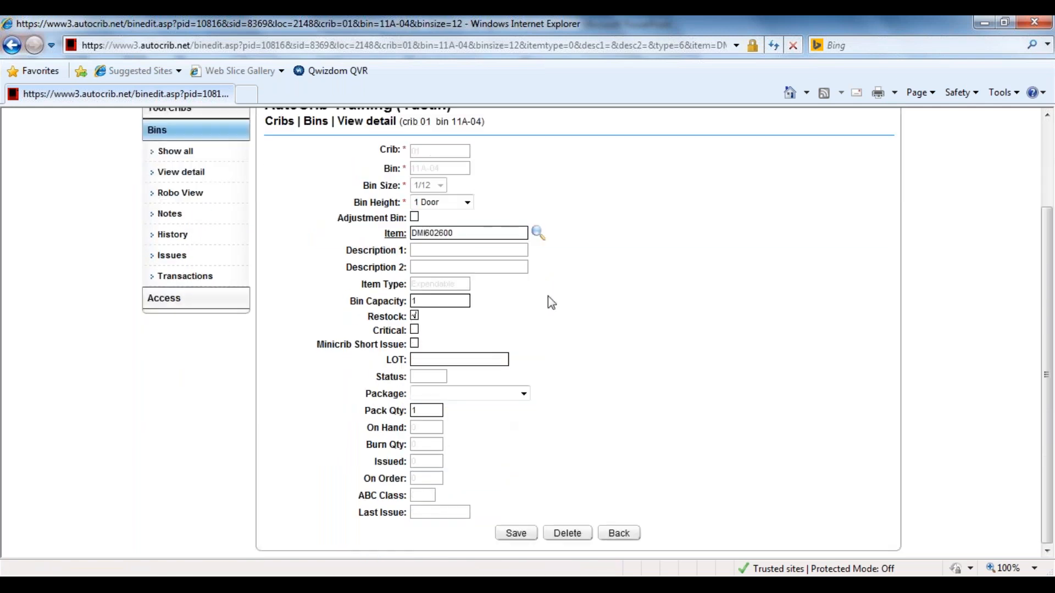
{"action": "left_click", "coordinate": [516, 533]}
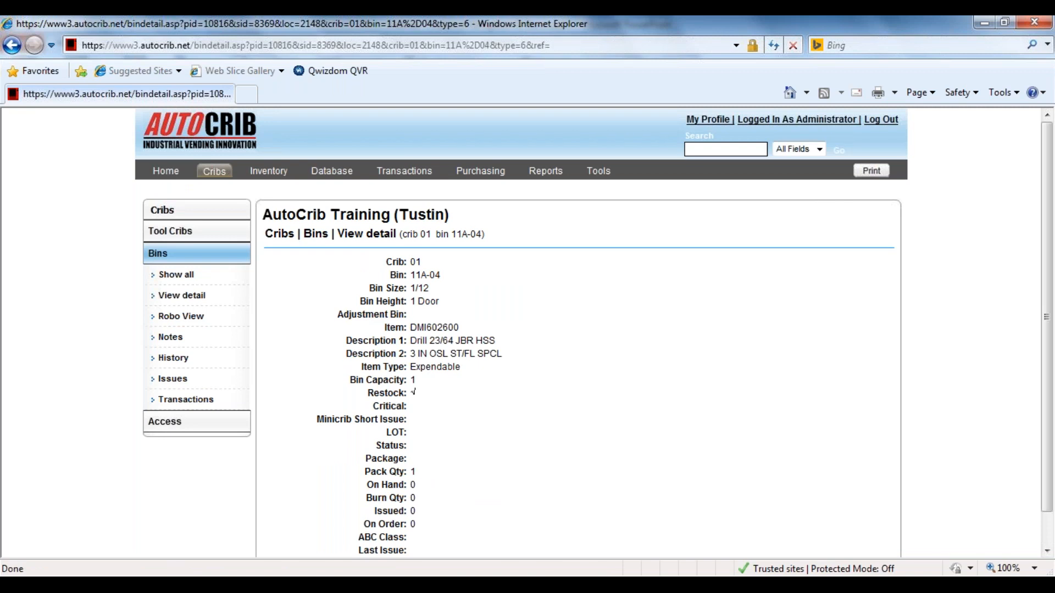
Review the bin's detail and the full ROBOCRIB1000 bin list, and open the crib's Robo View.
{"action": "left_click", "coordinate": [186, 301]}
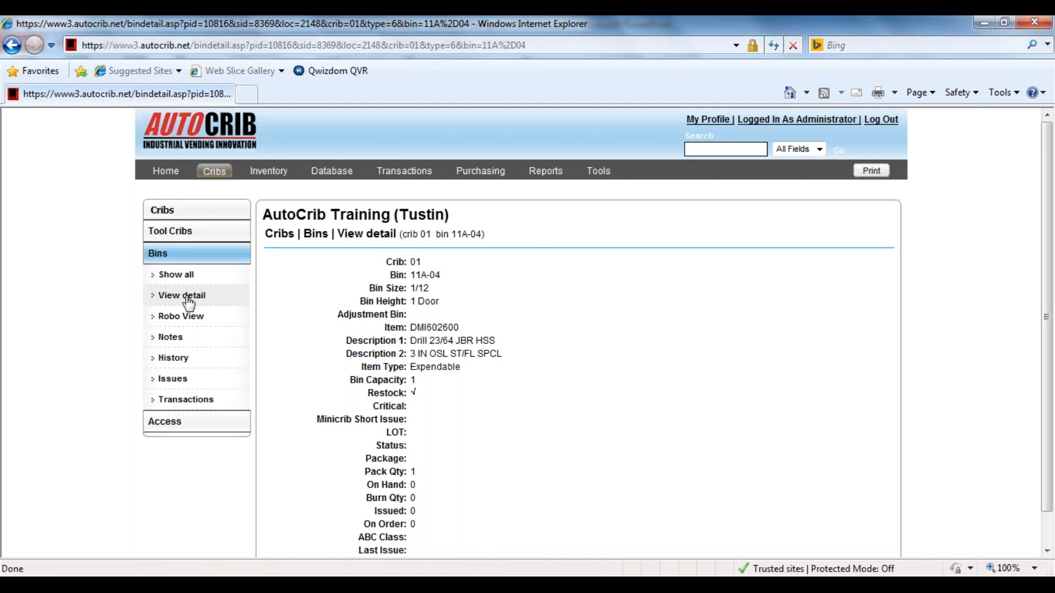
{"action": "left_click", "coordinate": [183, 276]}
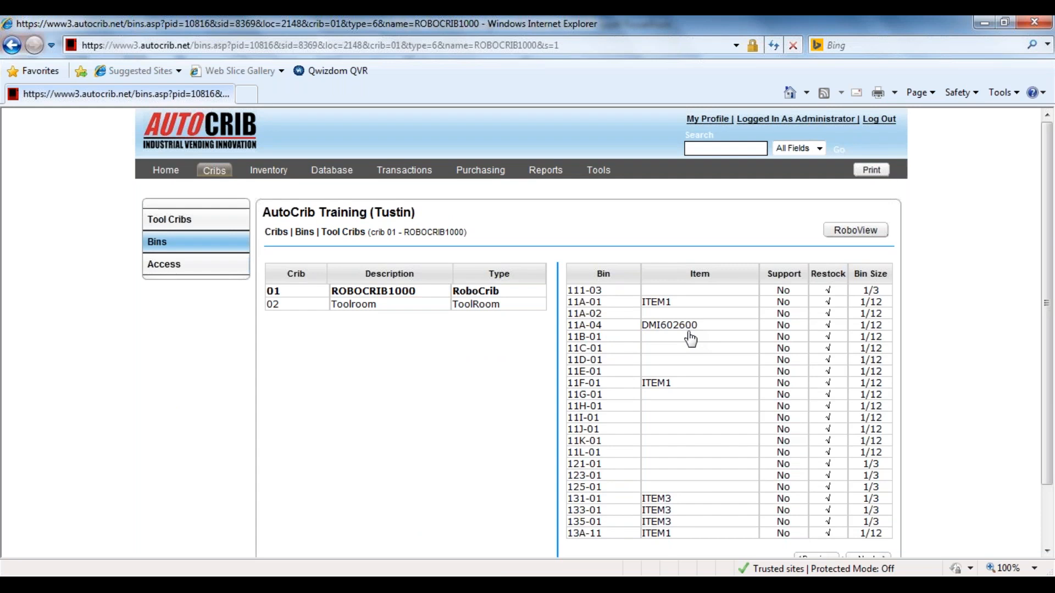
{"action": "left_click", "coordinate": [867, 235]}
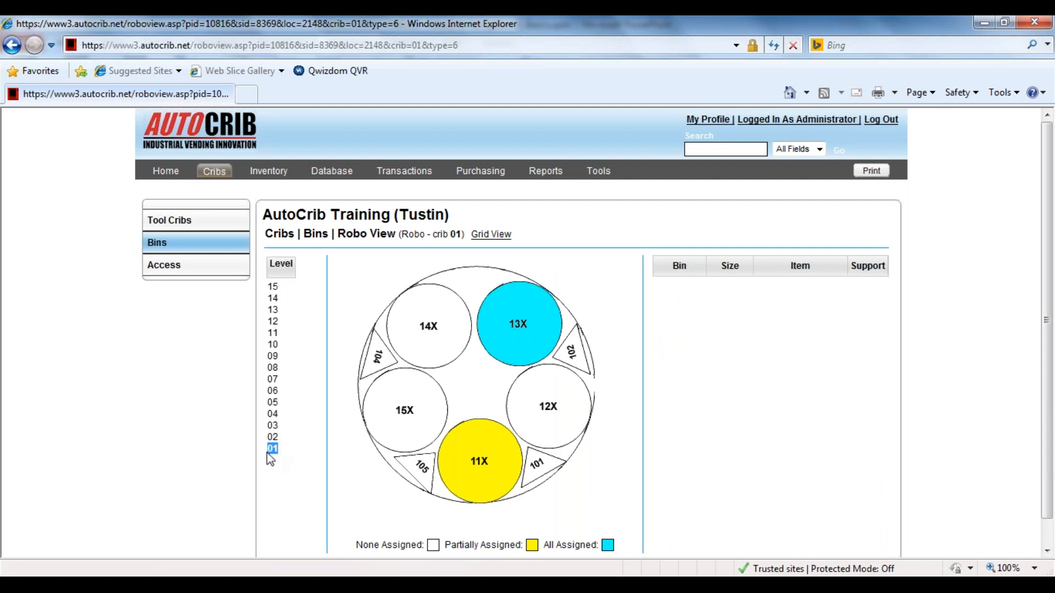
Browse the carousel layout on levels 02 through 06 in Robo View and return to level 01.
{"action": "left_click_drag", "start_coordinate": [281, 452], "coordinate": [269, 452]}
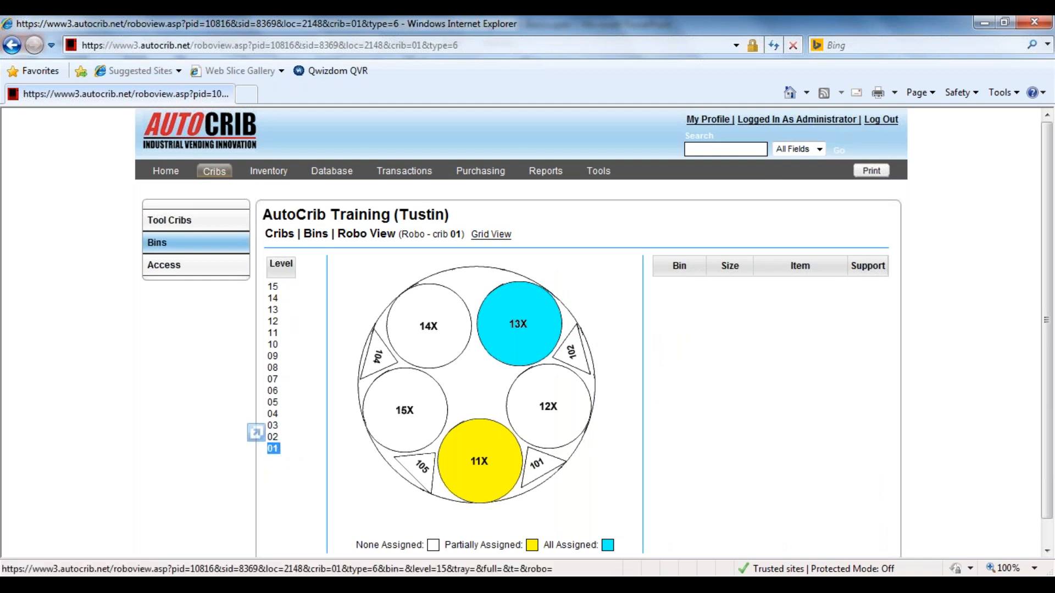
{"action": "left_click", "coordinate": [273, 437]}
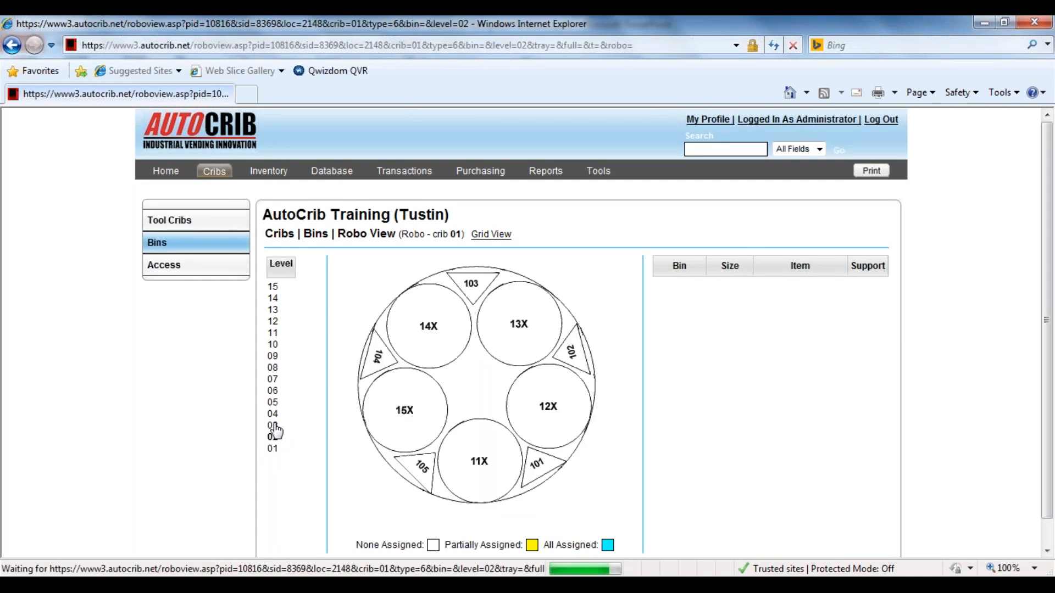
{"action": "left_click", "coordinate": [273, 425]}
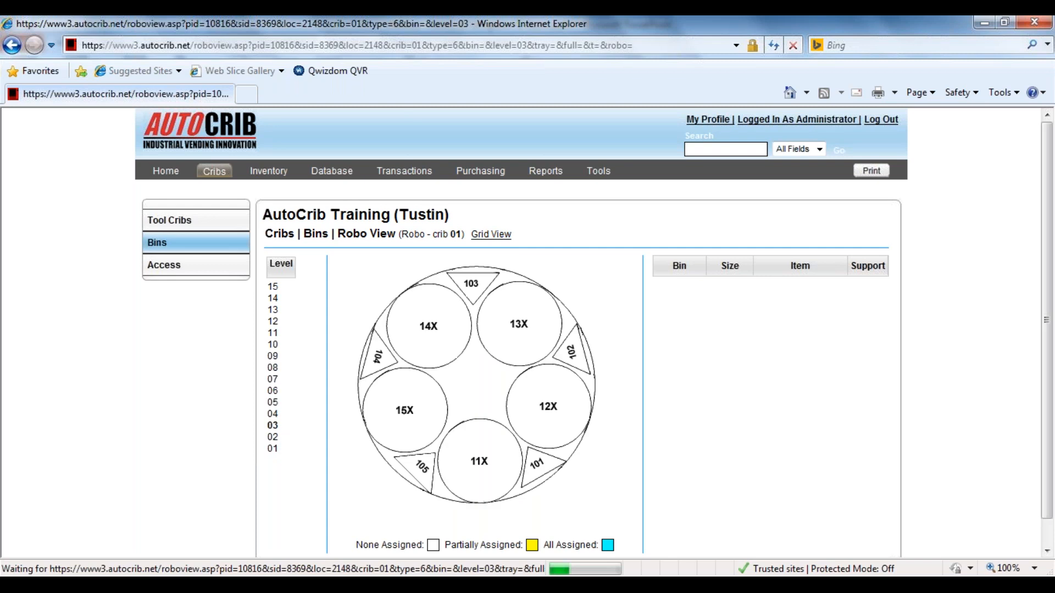
{"action": "left_click", "coordinate": [273, 414]}
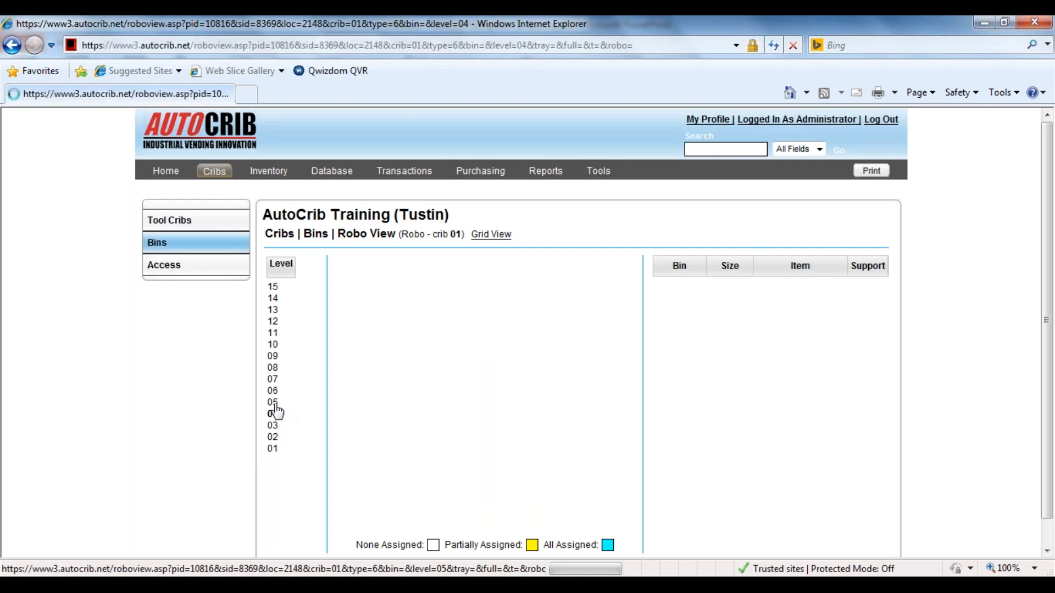
{"action": "left_click", "coordinate": [273, 403]}
{"action": "left_click", "coordinate": [275, 392]}
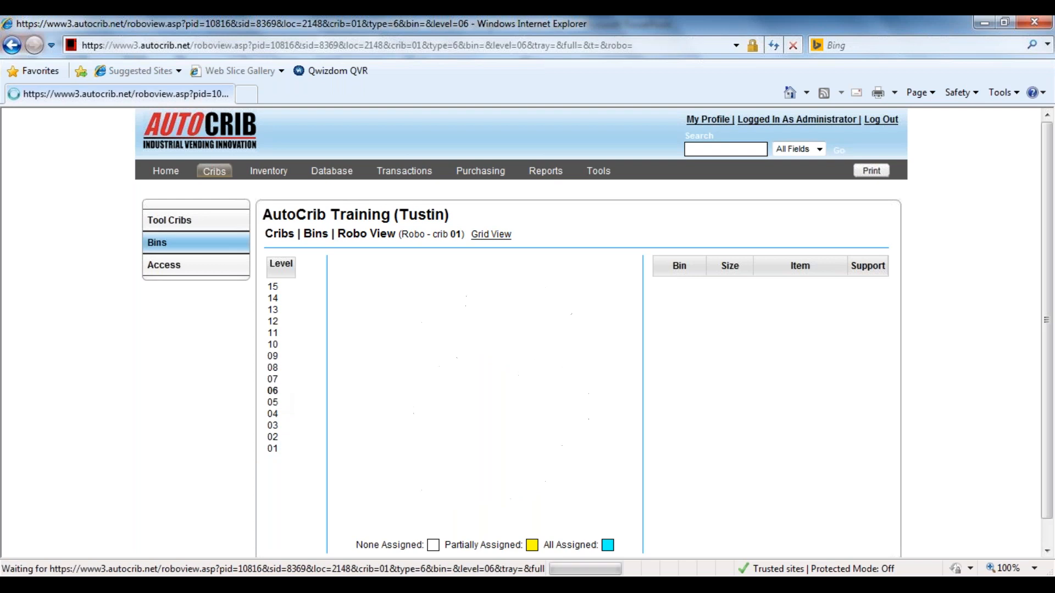
{"action": "left_click", "coordinate": [274, 449]}
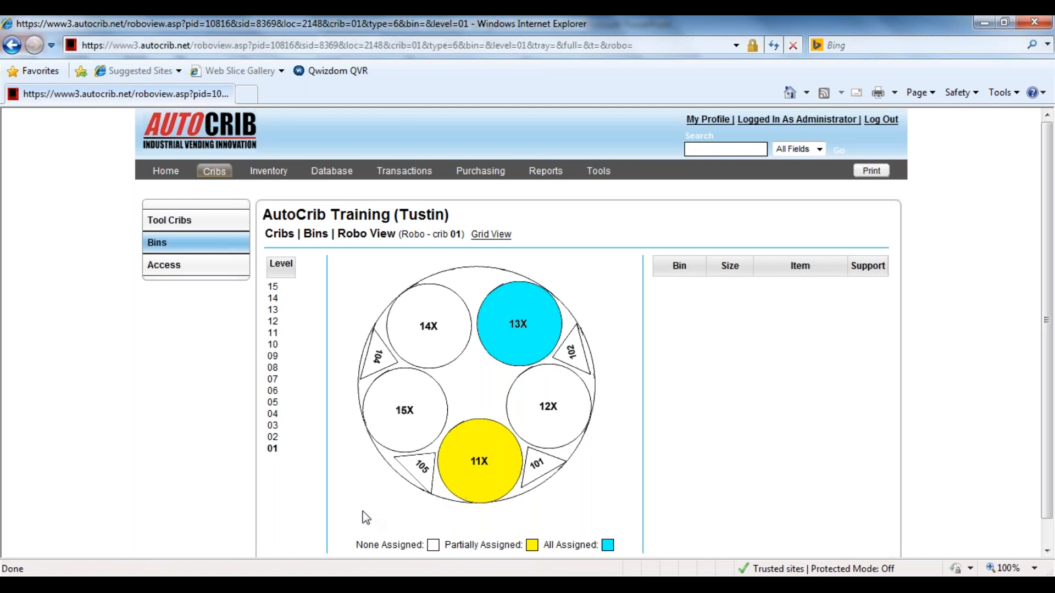
Inspect the bins and assigned items in trays 12X, 11X and 13X on level 01.
{"action": "scroll", "coordinate": [363, 511], "scroll_direction": "down", "scroll_amount": 1}
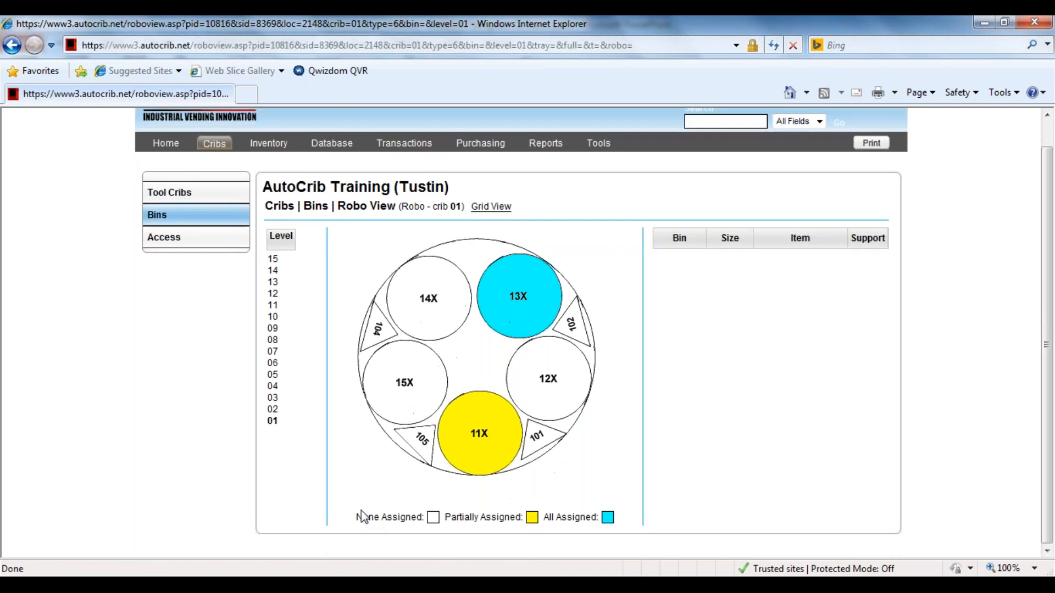
{"action": "left_click", "coordinate": [548, 375]}
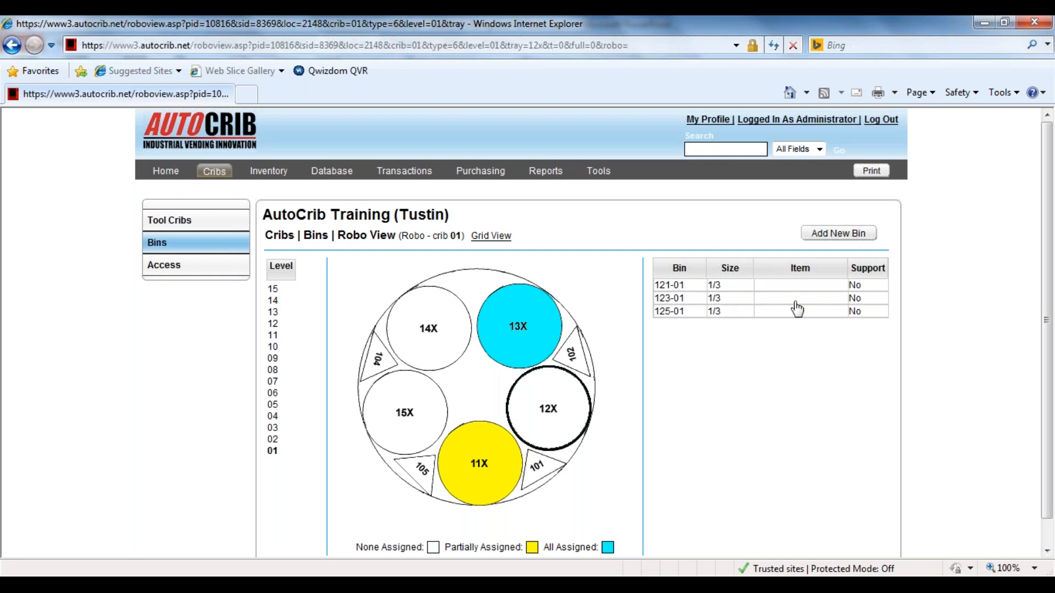
{"action": "left_click", "coordinate": [482, 459]}
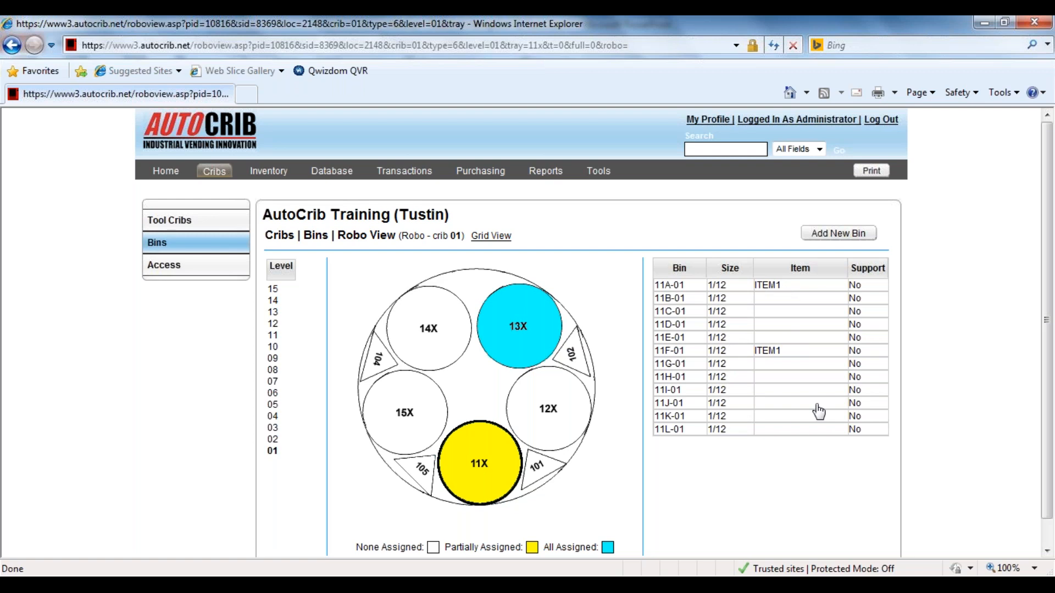
{"action": "left_click", "coordinate": [544, 350]}
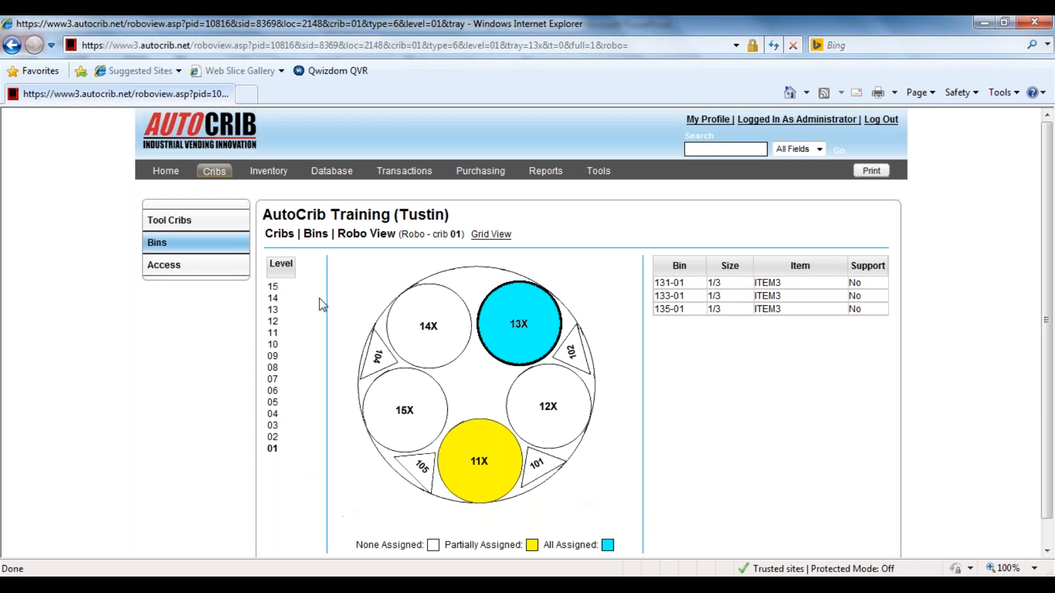
Open bin 11B-01 in tray 11X on level 01 for editing and choose item DMI602600 from the item lookup.
{"action": "left_click", "coordinate": [484, 480]}
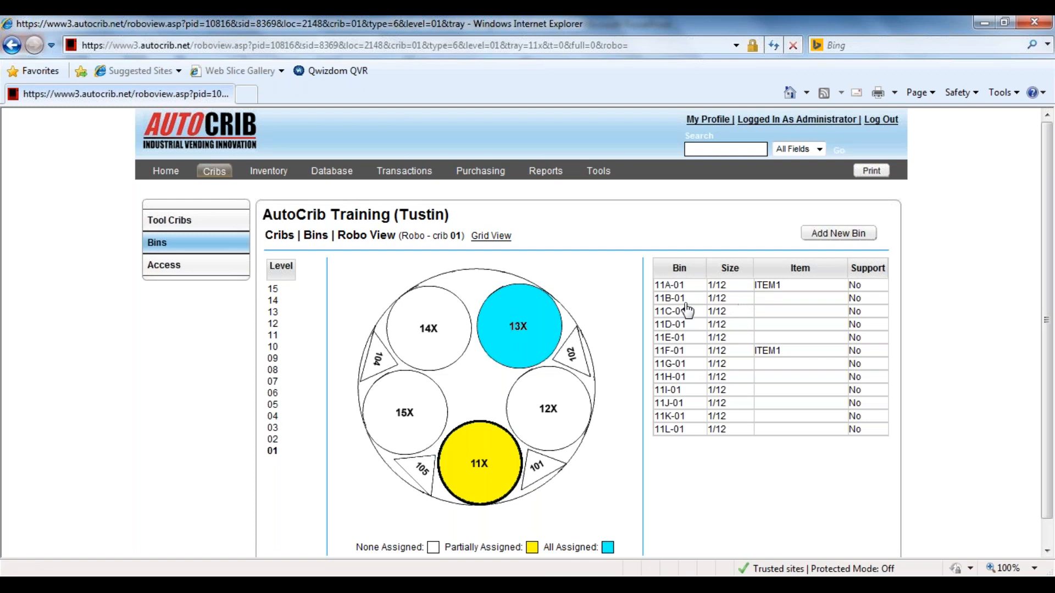
{"action": "left_click", "coordinate": [766, 300]}
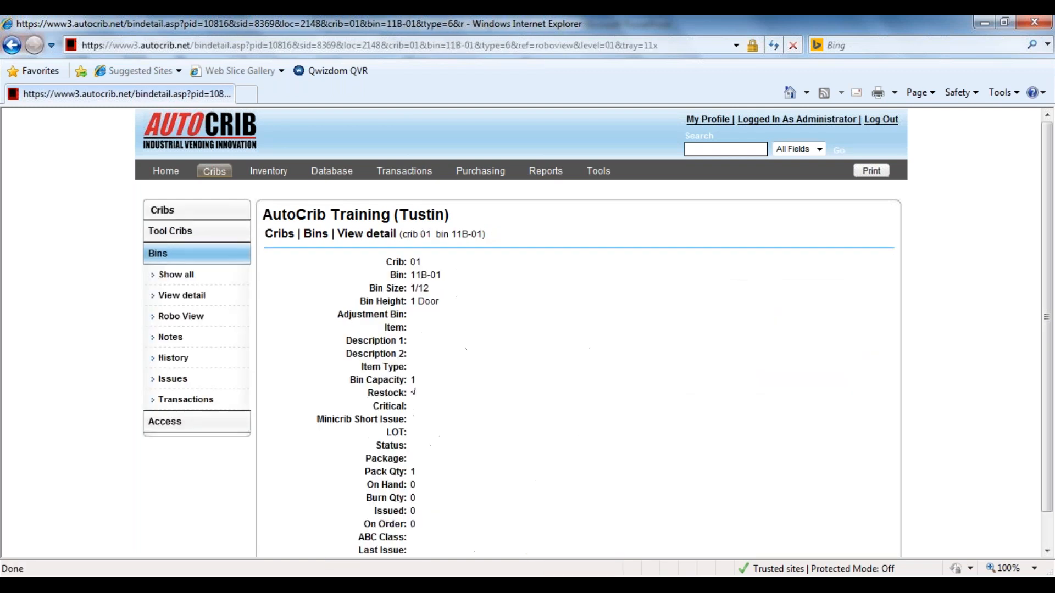
{"action": "scroll", "coordinate": [611, 421], "scroll_direction": "down", "scroll_amount": 1}
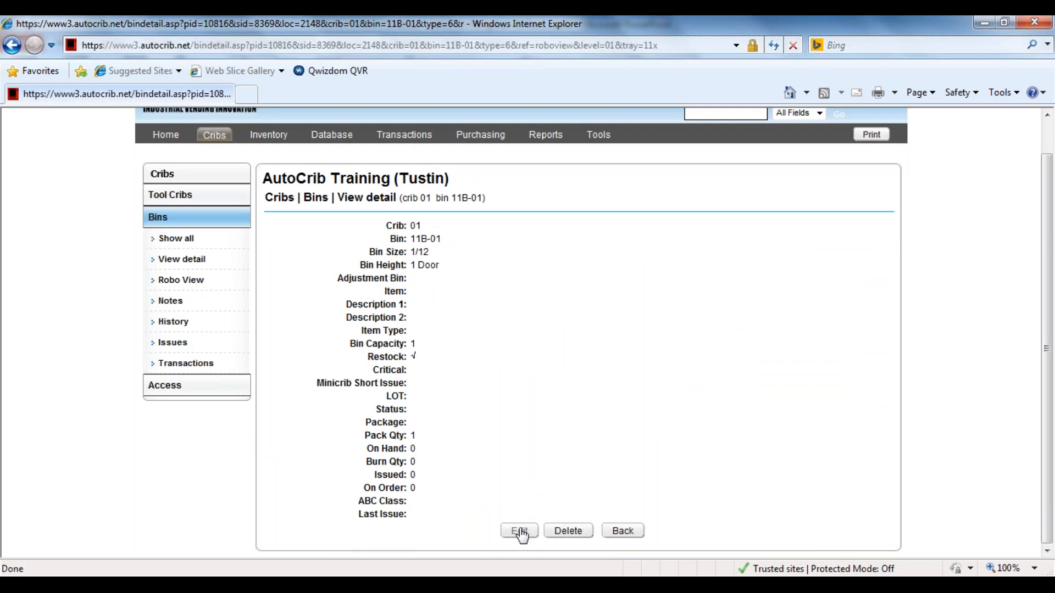
{"action": "left_click", "coordinate": [520, 532]}
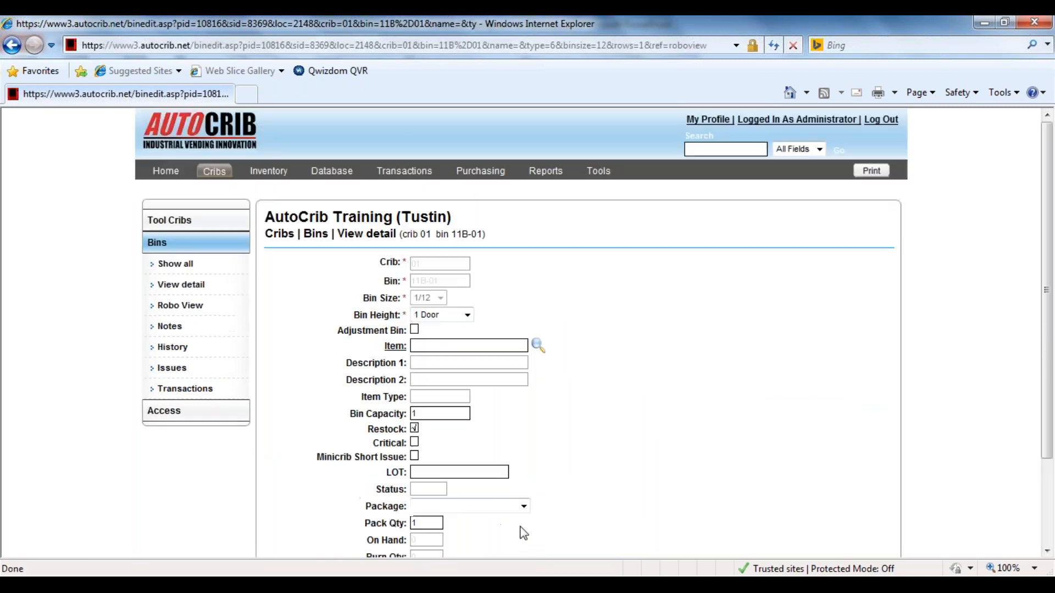
{"action": "left_click", "coordinate": [537, 347]}
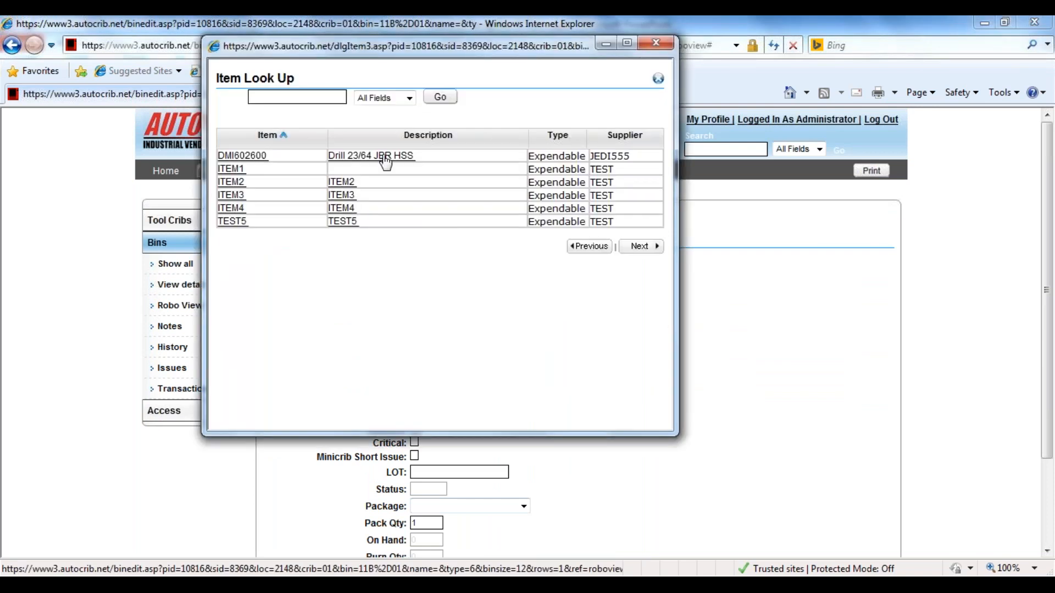
{"action": "left_click", "coordinate": [386, 160]}
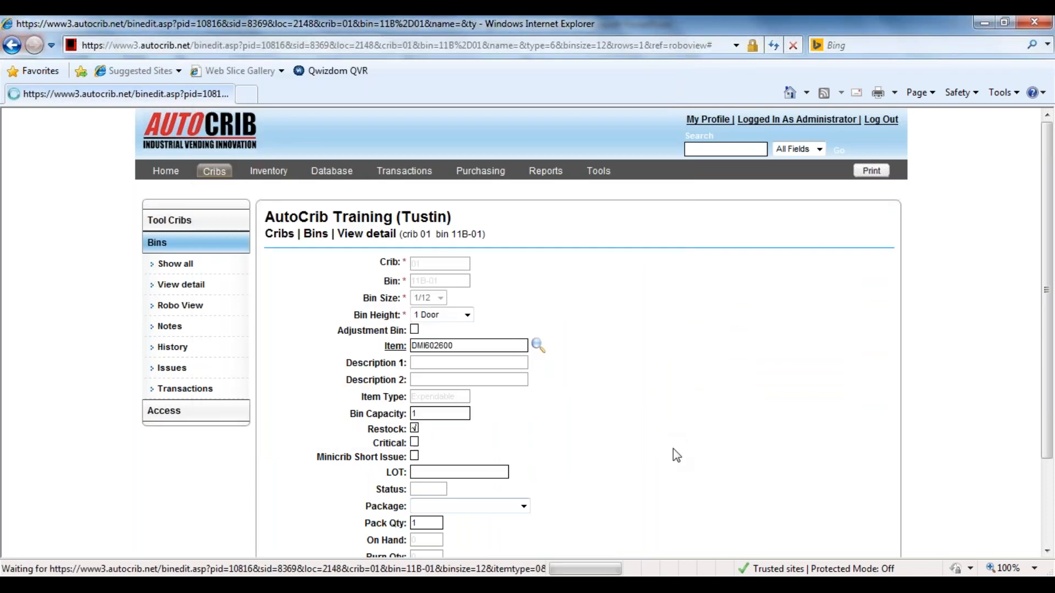
Show the blank new-item form from the bin's item label, close it, and save the item assignment for bin 11B-01.
{"action": "left_click", "coordinate": [398, 347]}
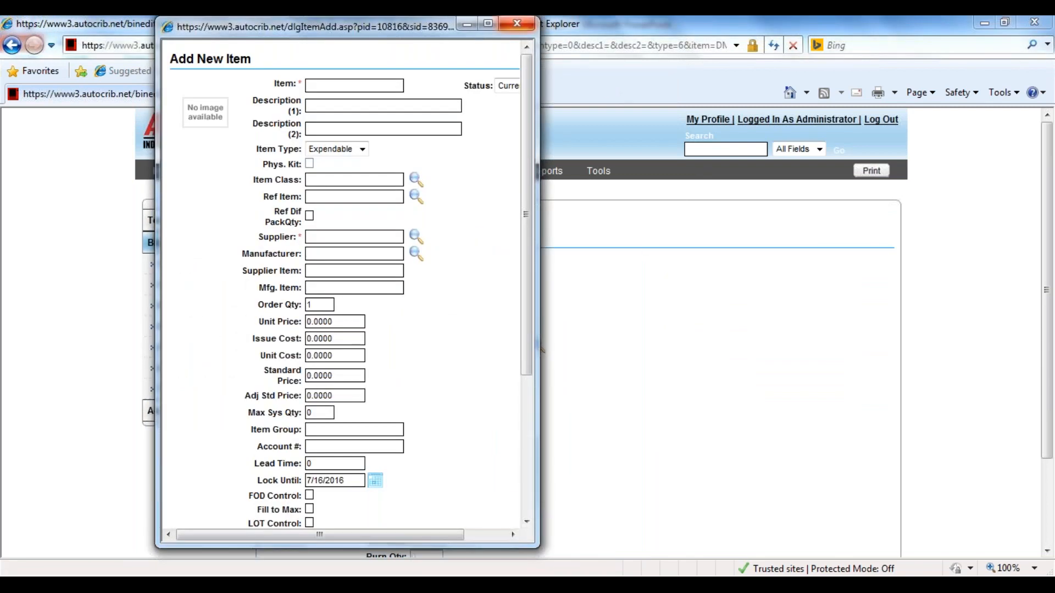
{"action": "left_click", "coordinate": [516, 23]}
{"action": "scroll", "coordinate": [648, 325], "scroll_direction": "down", "scroll_amount": 3}
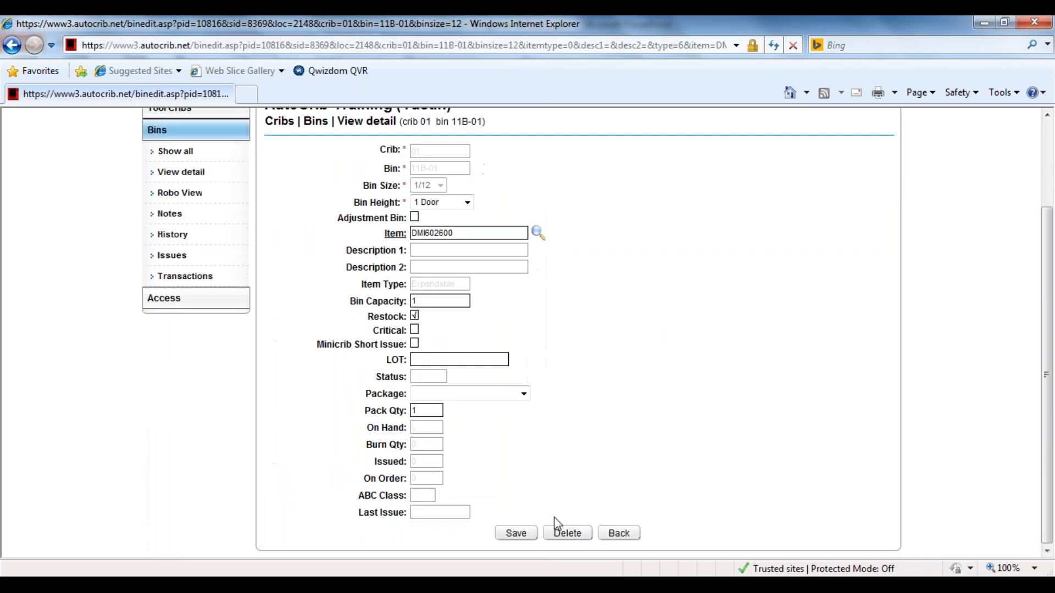
{"action": "left_click", "coordinate": [516, 533]}
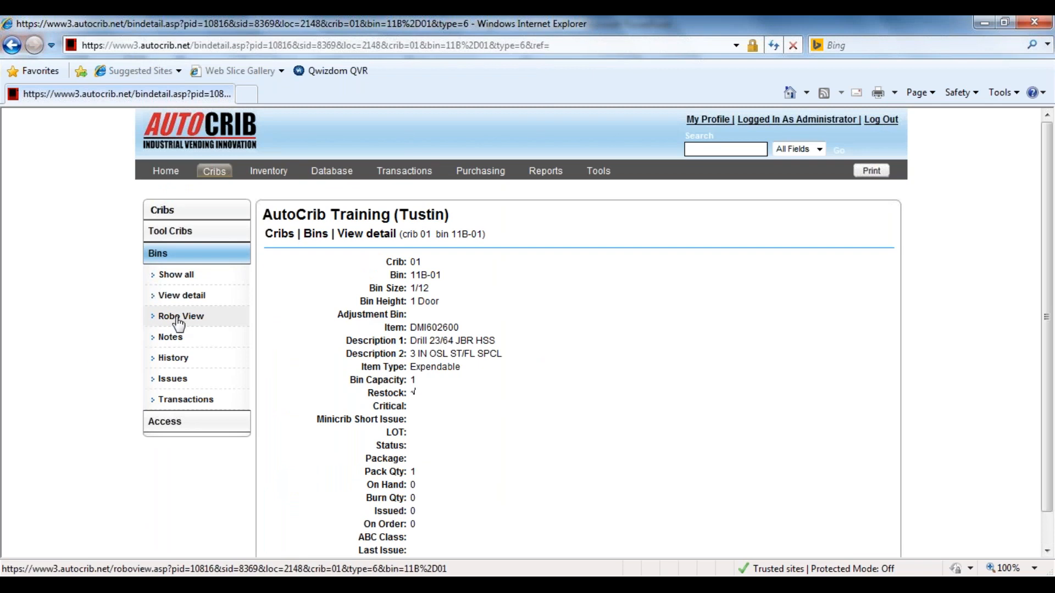
Return to Robo View, open bin 11F-01 in tray 11X, and highlight its On Hand, Burn Qty, Issued and On Order values.
{"action": "left_click", "coordinate": [203, 321]}
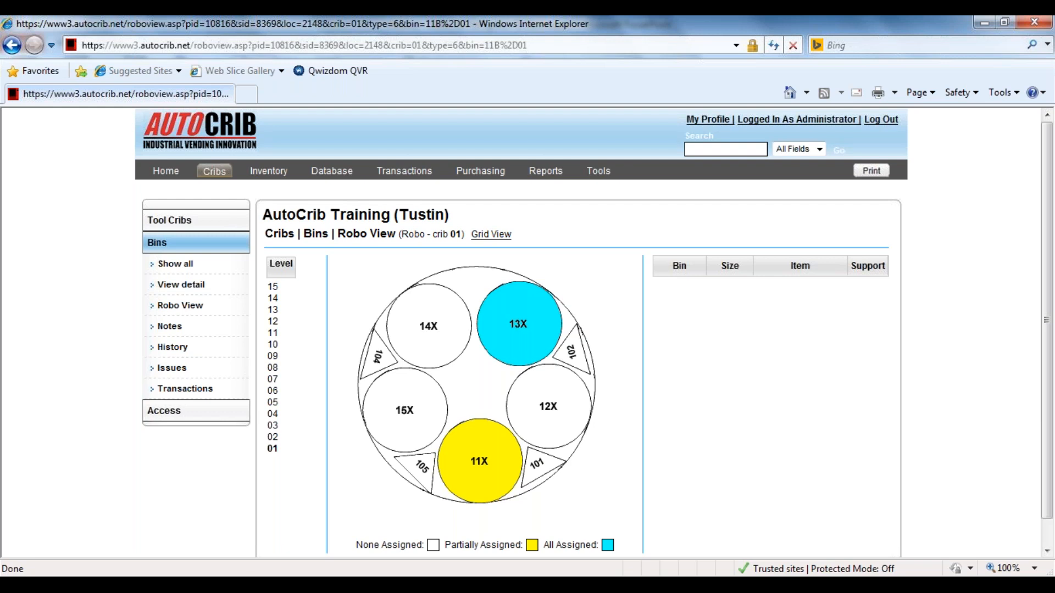
{"action": "left_click", "coordinate": [483, 459]}
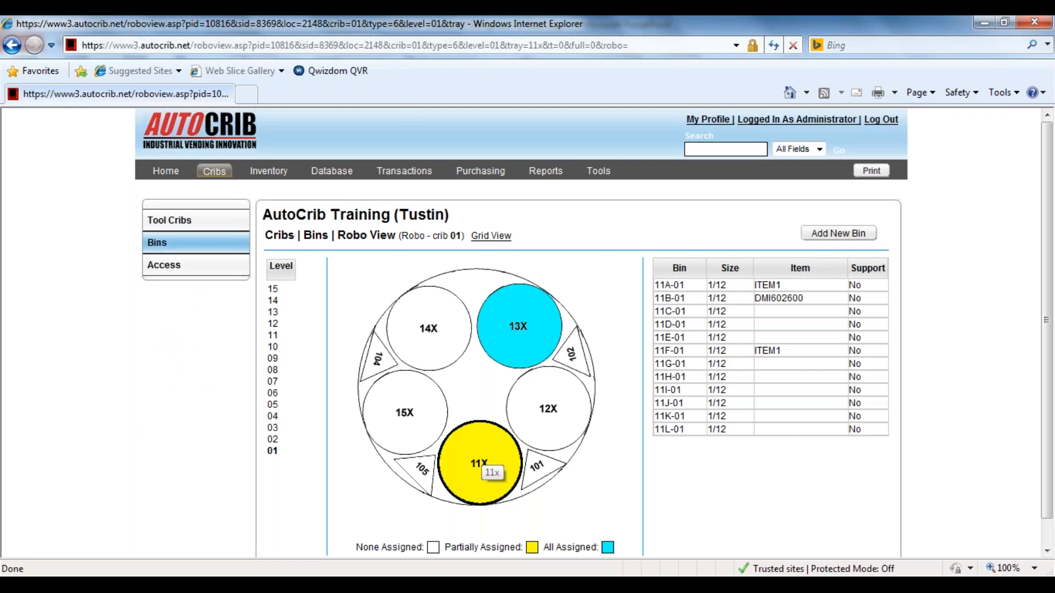
{"action": "left_click", "coordinate": [790, 358]}
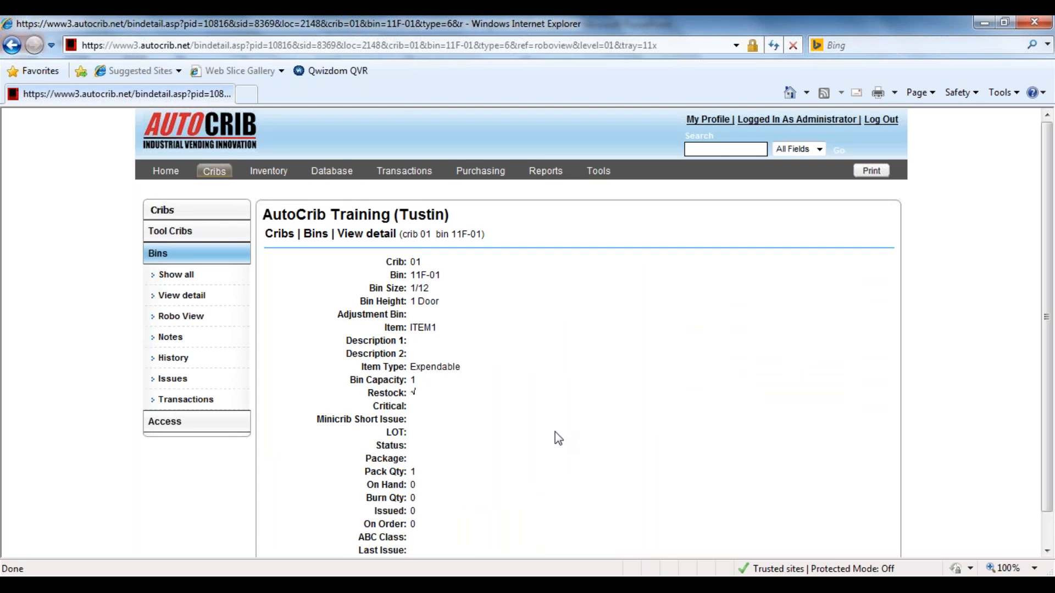
{"action": "scroll", "coordinate": [559, 438], "scroll_direction": "down", "scroll_amount": 2}
{"action": "left_click_drag", "start_coordinate": [428, 486], "coordinate": [363, 459]}
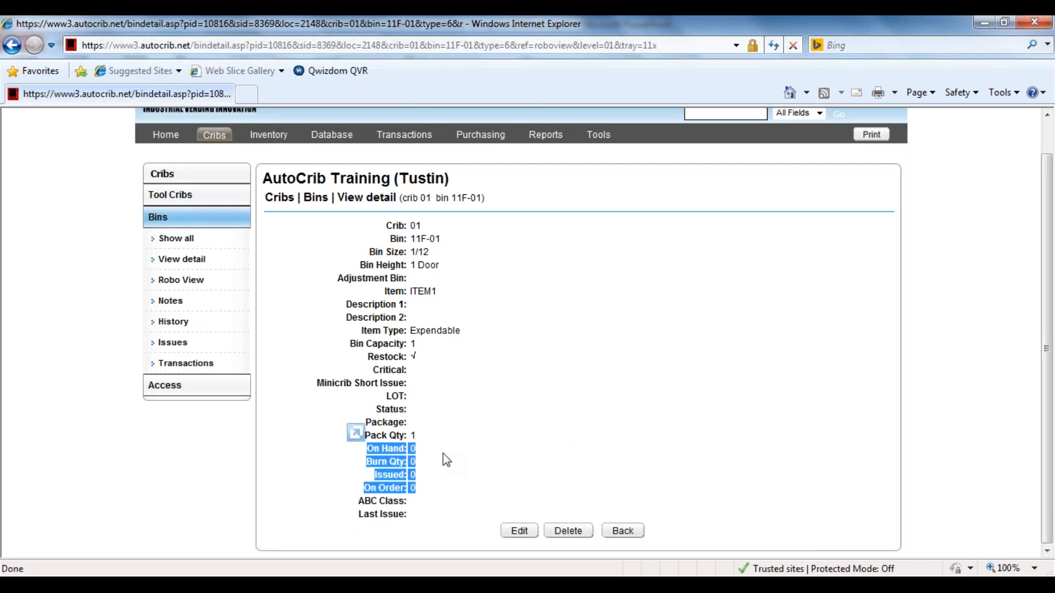
Replace the item in bin 11F-01 with TEST5, save the bin, and highlight its On Hand through On Order quantities.
{"action": "left_click", "coordinate": [522, 531]}
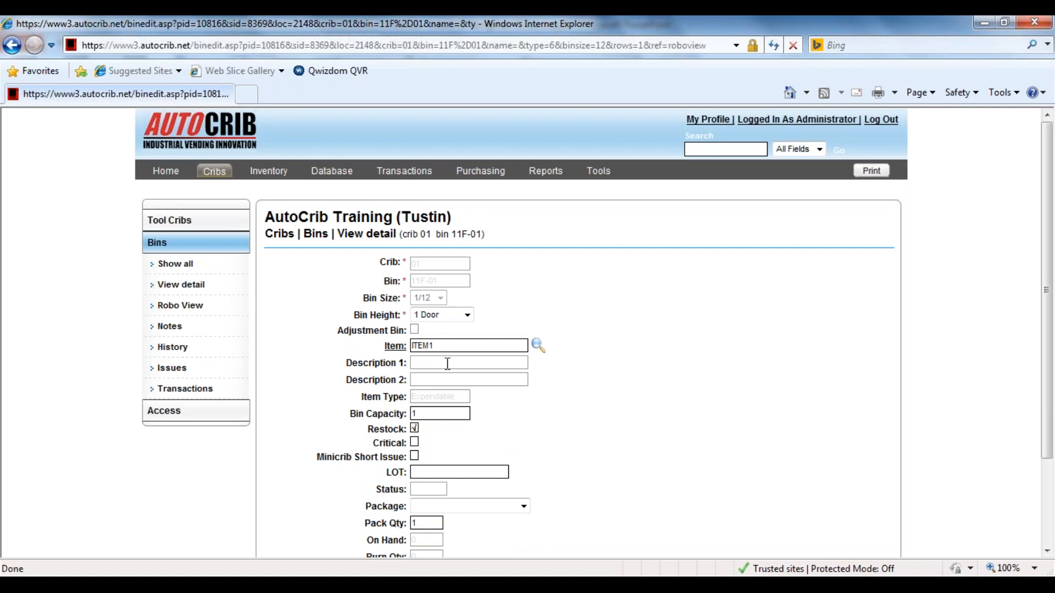
{"action": "left_click", "coordinate": [537, 345]}
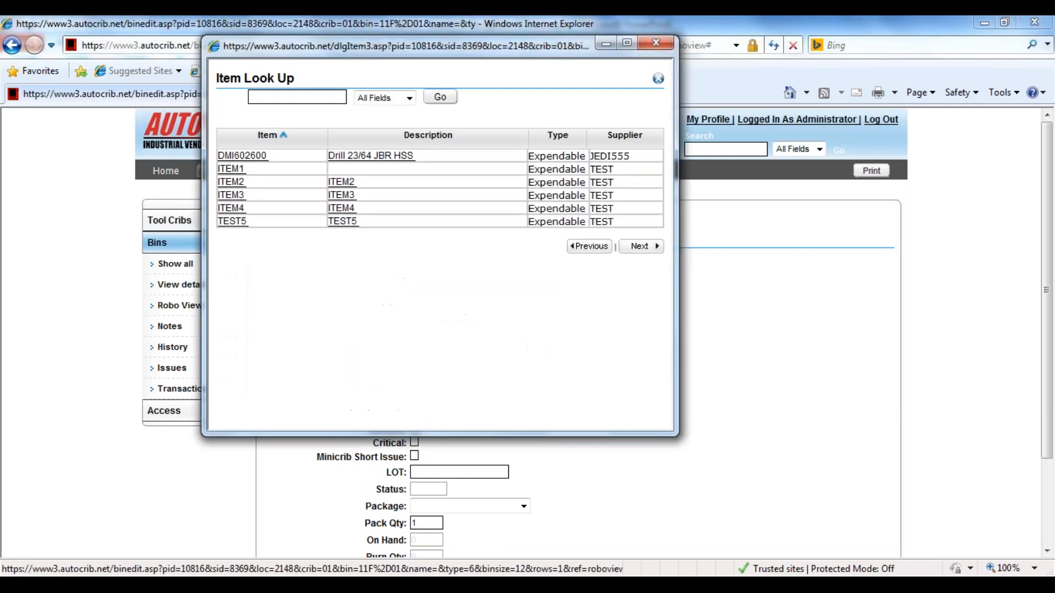
{"action": "left_click", "coordinate": [234, 225]}
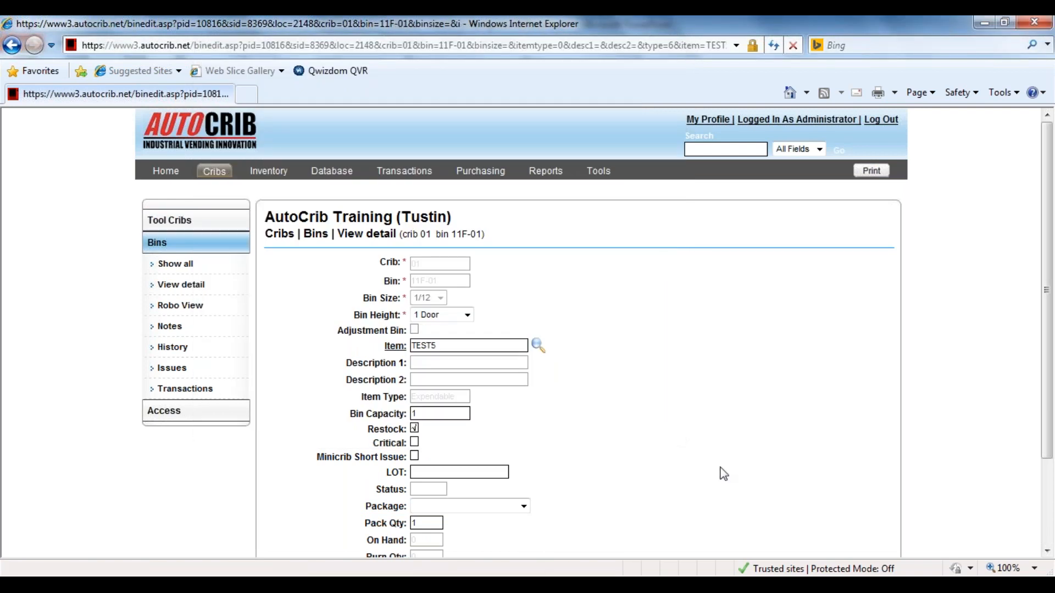
{"action": "scroll", "coordinate": [801, 489], "scroll_direction": "down", "scroll_amount": 1}
{"action": "scroll", "coordinate": [802, 484], "scroll_direction": "down", "scroll_amount": 1}
{"action": "left_click", "coordinate": [517, 534]}
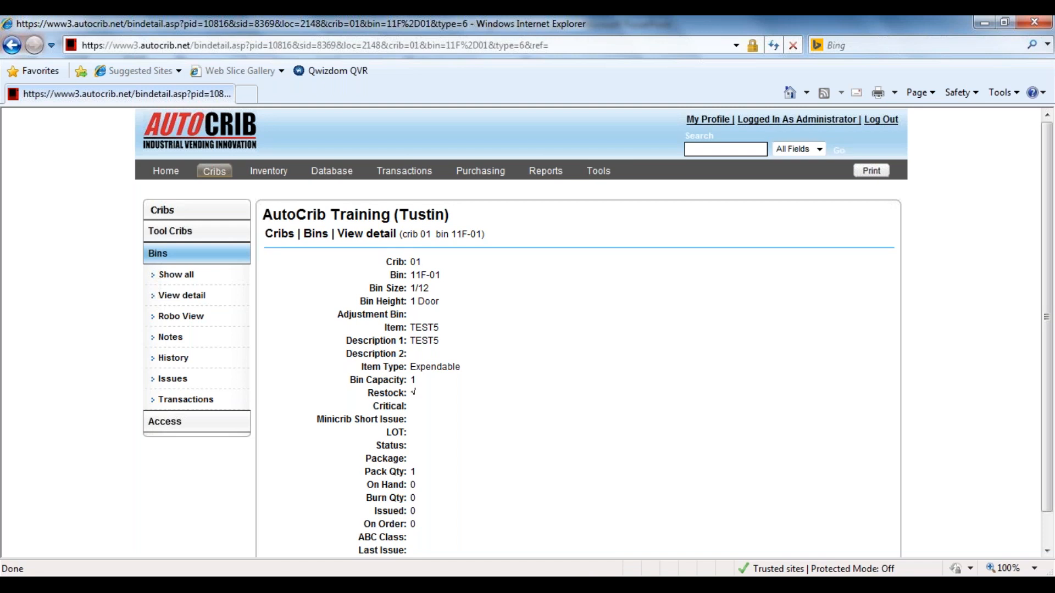
{"action": "scroll", "coordinate": [420, 486], "scroll_direction": "down", "scroll_amount": 1}
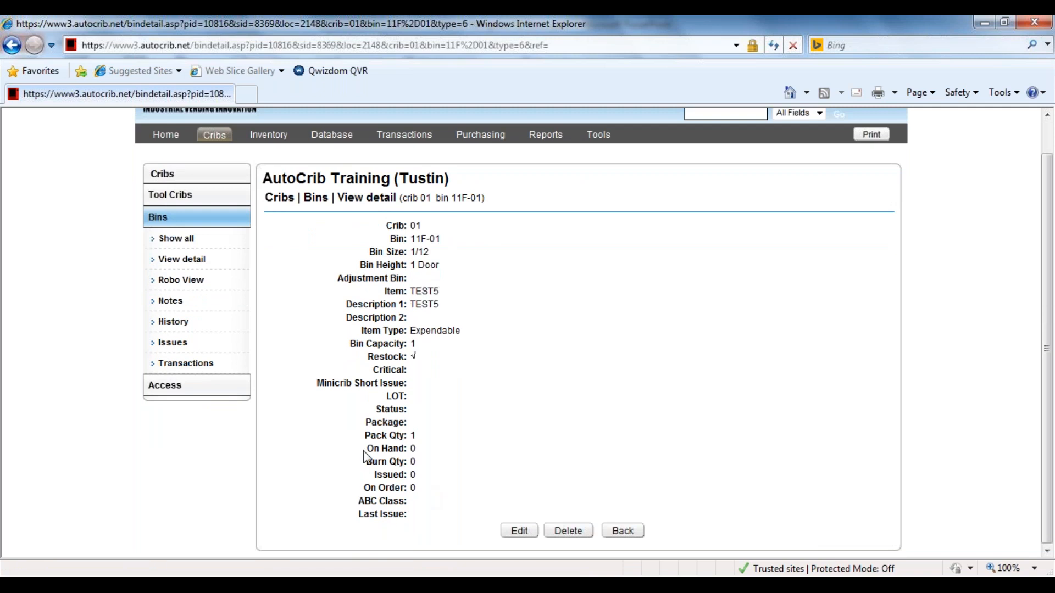
{"action": "left_click_drag", "start_coordinate": [365, 449], "coordinate": [431, 485]}
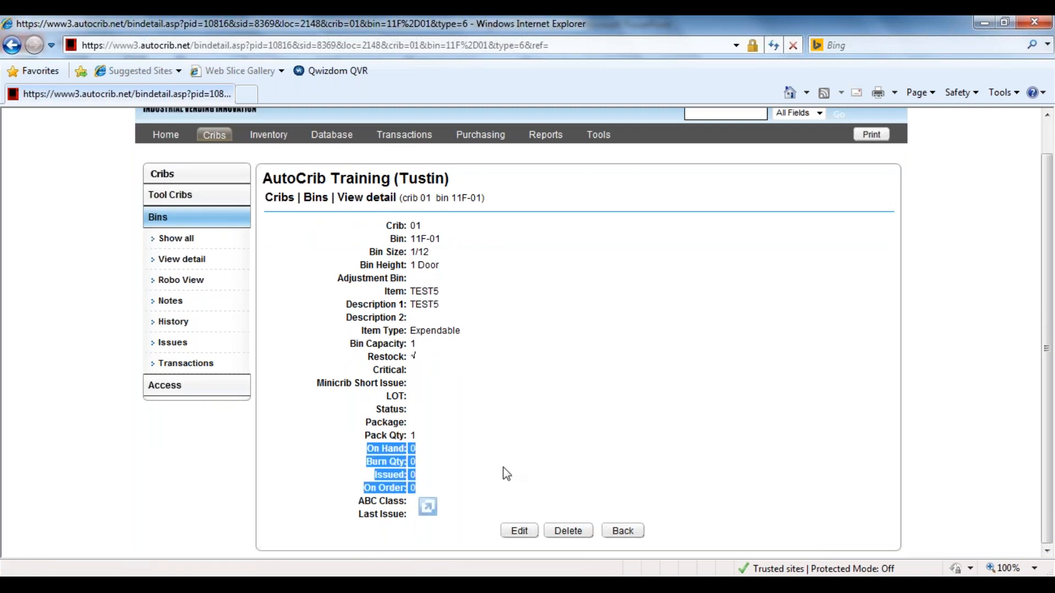
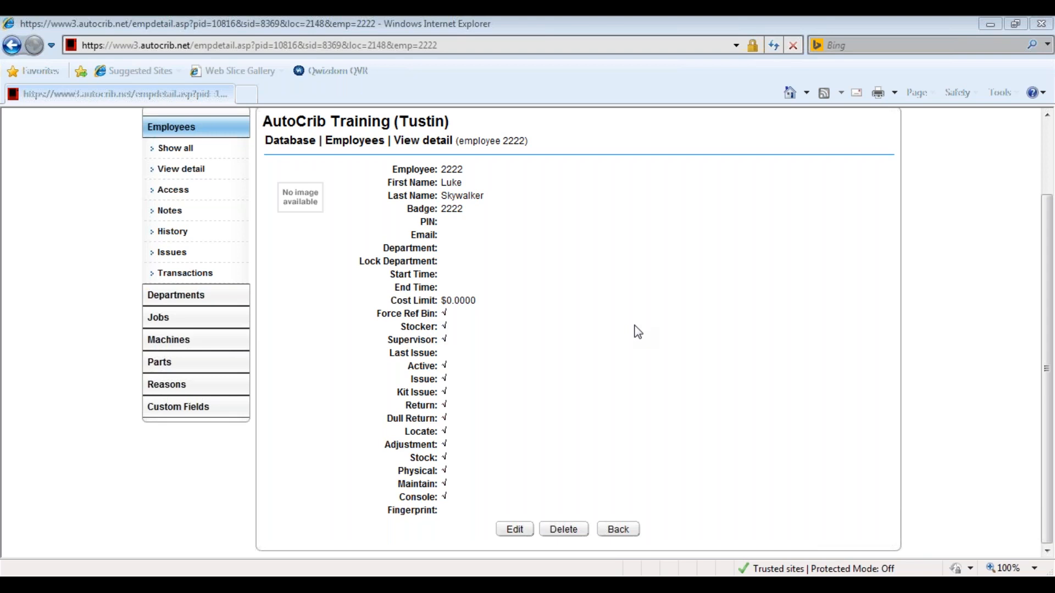
Highlight the Force Ref Bin setting on the employee's detail page, then clear the highlight.
{"action": "left_click_drag", "start_coordinate": [379, 317], "coordinate": [443, 320]}
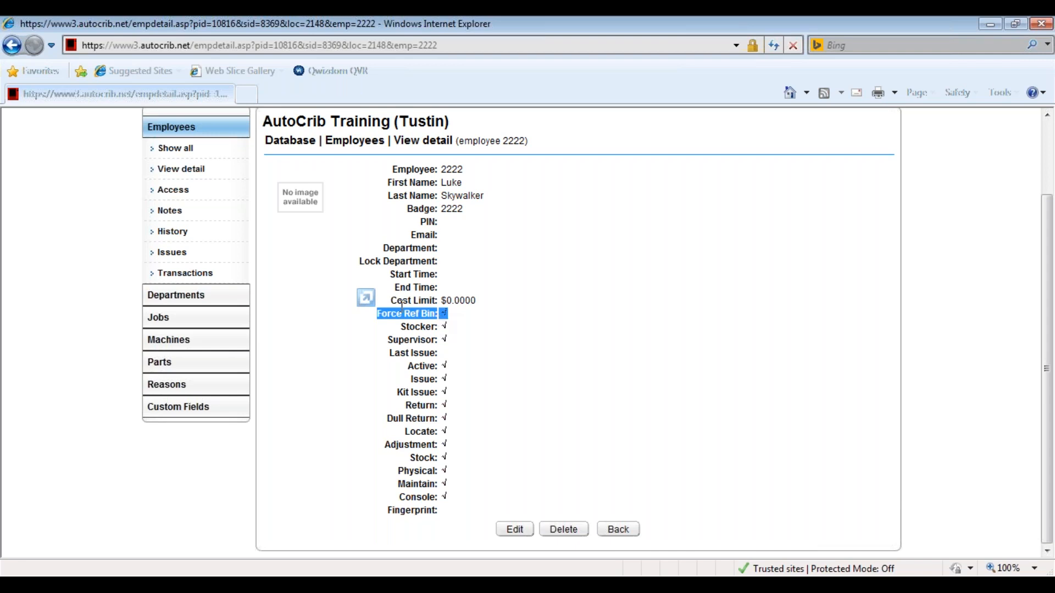
{"action": "left_click", "coordinate": [694, 217]}
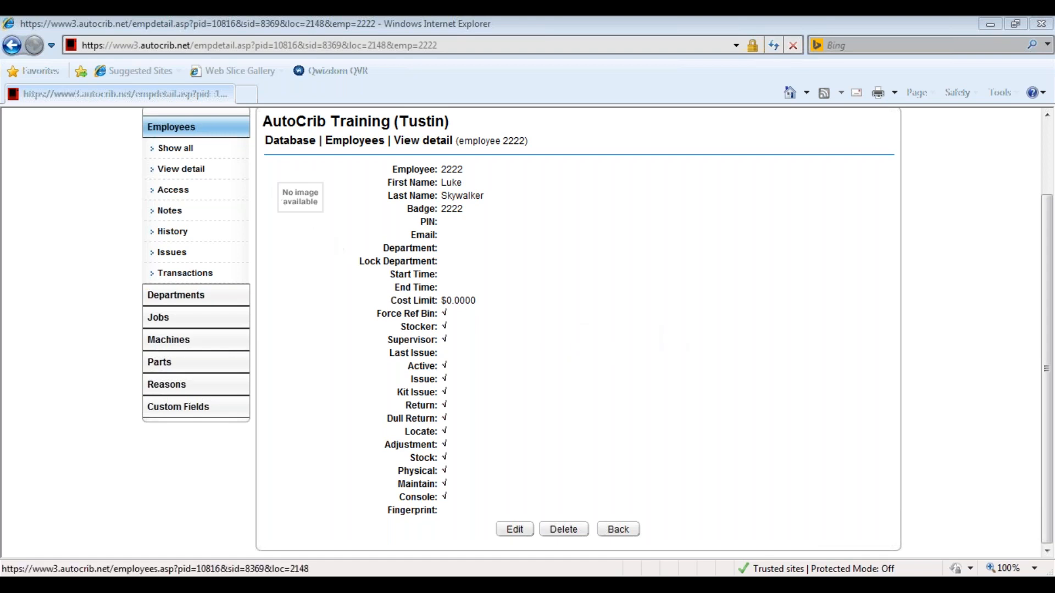
Log out of the administrator session and sign back in by entering the account password.
{"action": "scroll", "coordinate": [75, 250], "scroll_direction": "up", "scroll_amount": 2}
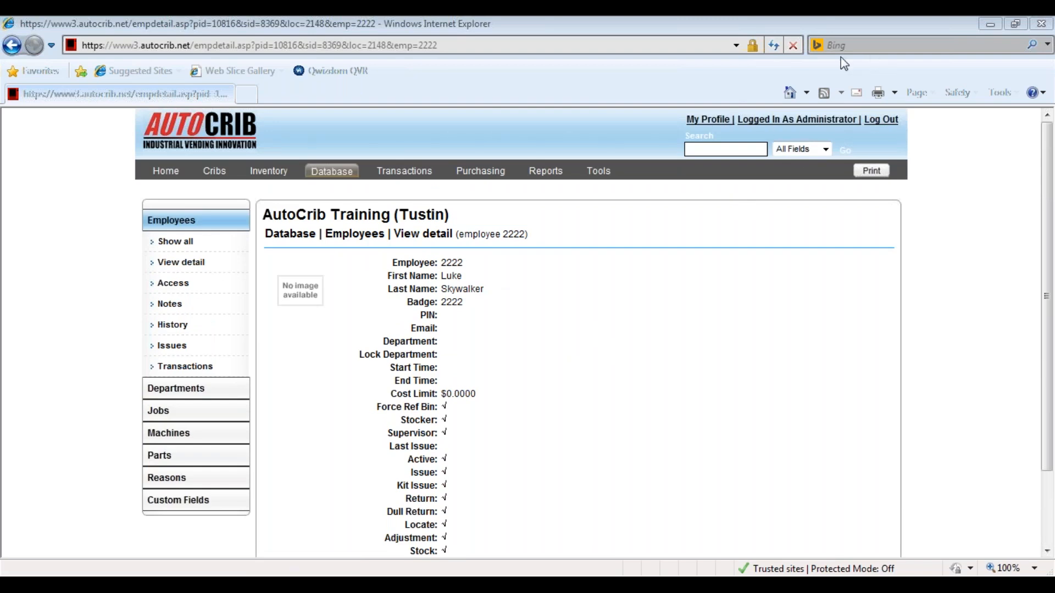
{"action": "left_click", "coordinate": [884, 121]}
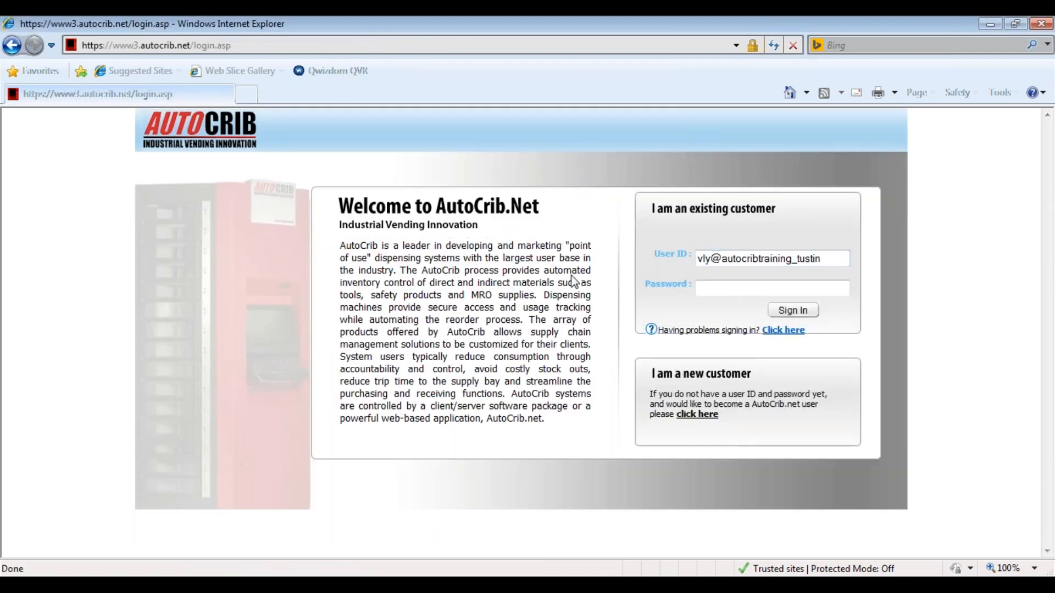
{"action": "left_click", "coordinate": [737, 292]}
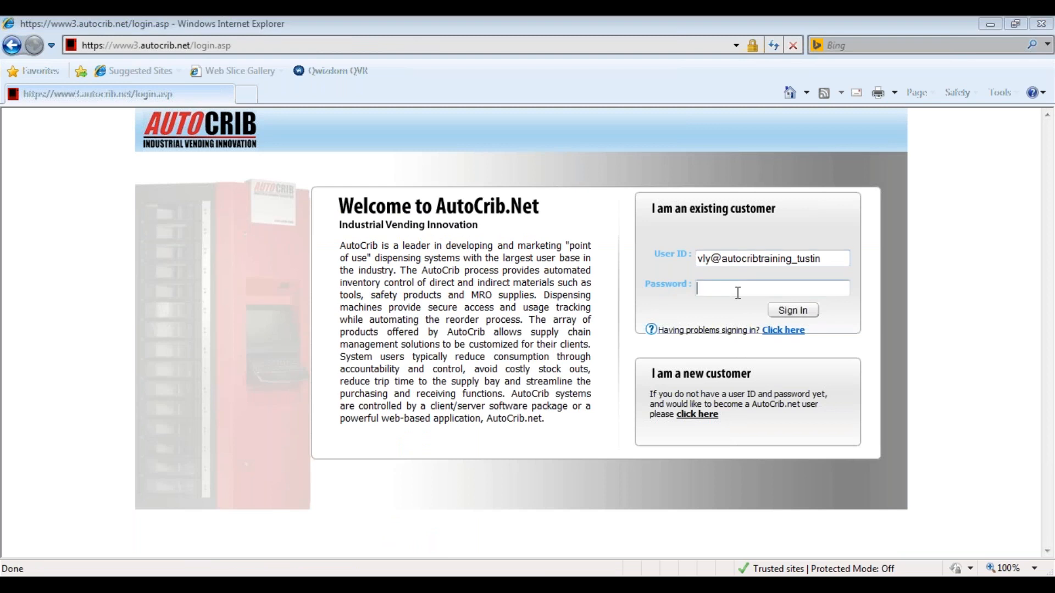
{"action": "left_click", "coordinate": [738, 292]}
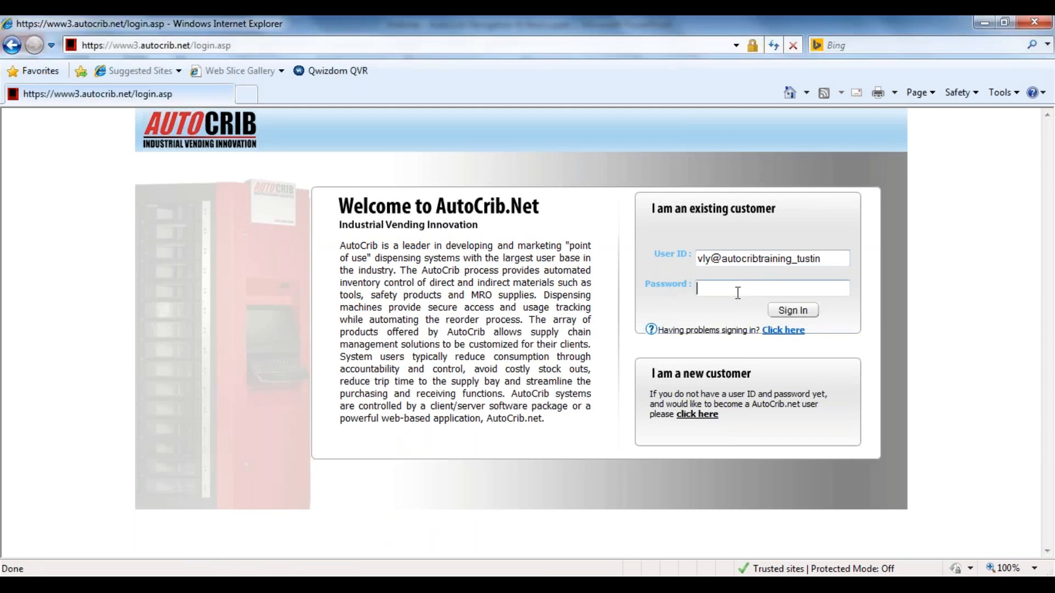
{"action": "type", "text": "••••••••••"}
{"action": "left_click", "coordinate": [813, 311]}
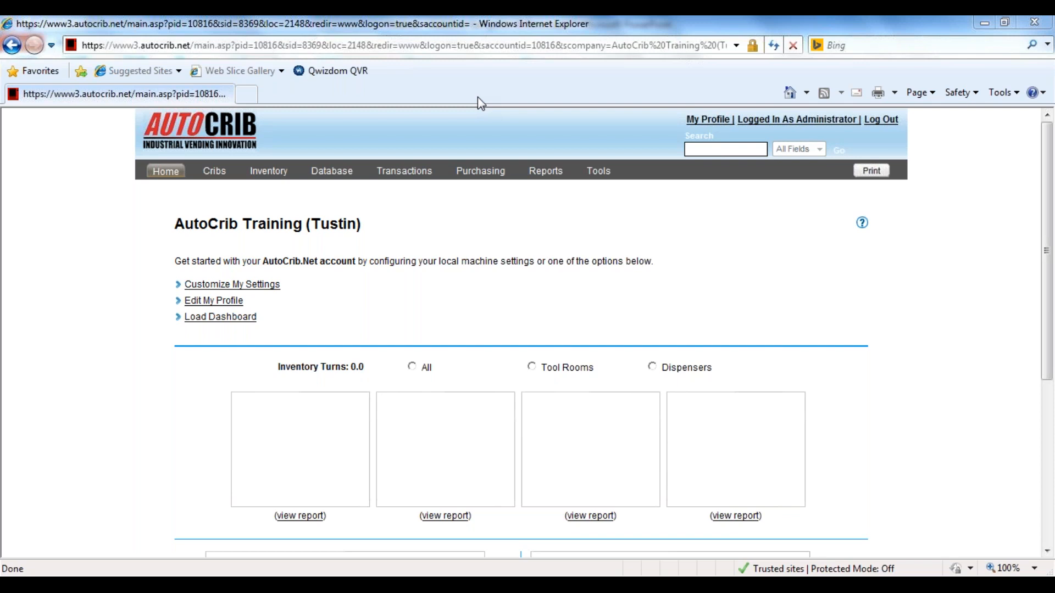
Load the dashboard charts on the home page.
{"action": "left_click", "coordinate": [242, 319]}
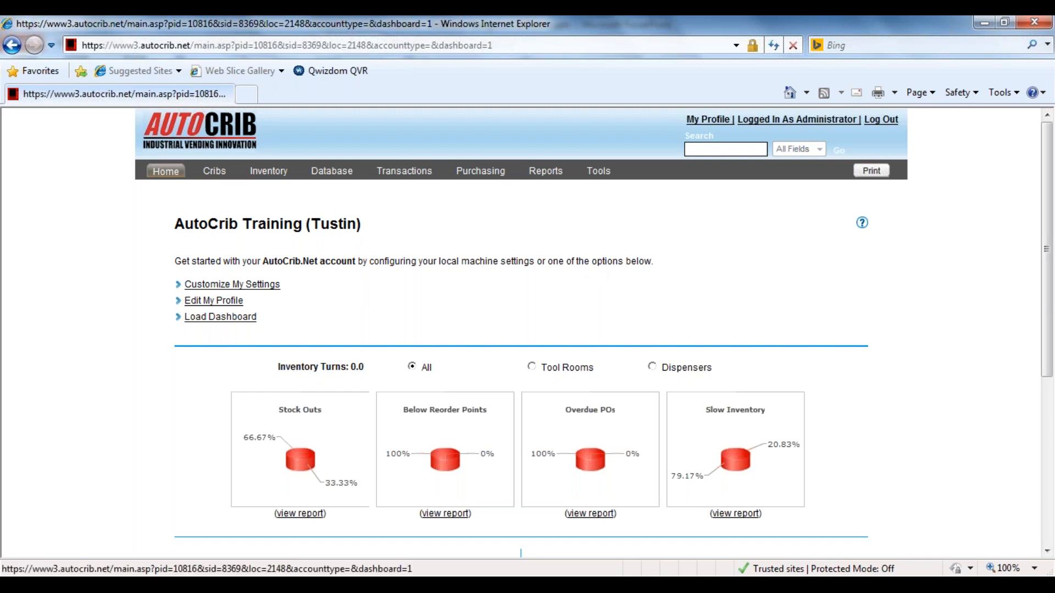
{"action": "left_click", "coordinate": [220, 318]}
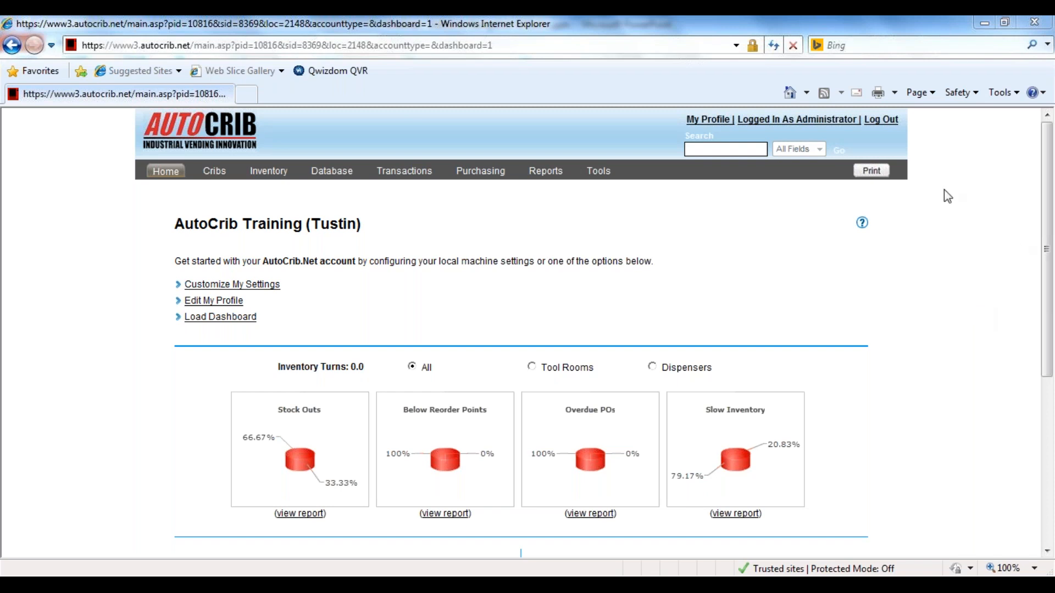
Show the transaction history for June 2016.
{"action": "left_click", "coordinate": [405, 177]}
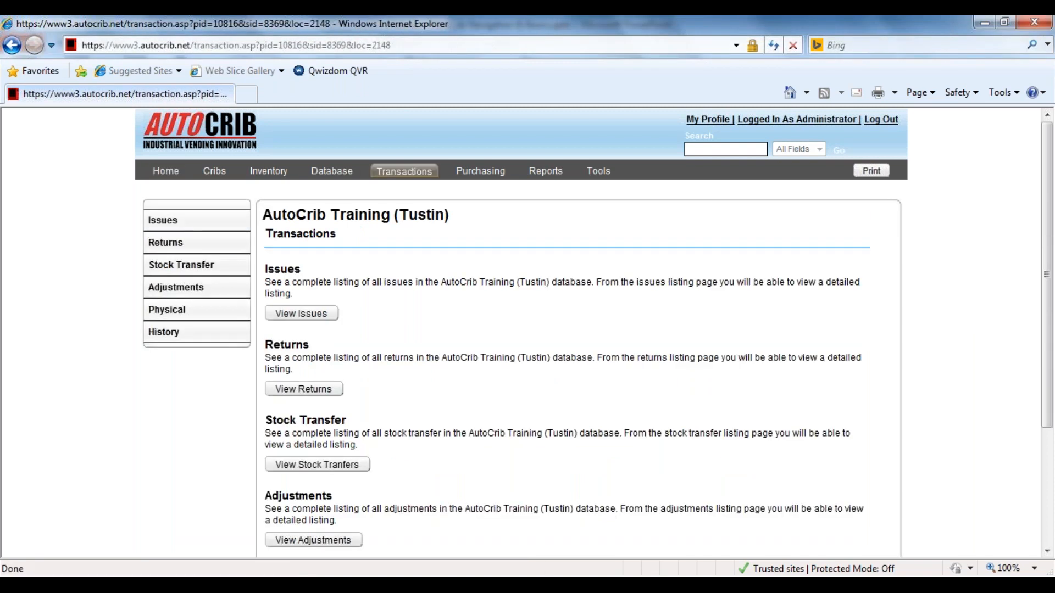
{"action": "left_click", "coordinate": [194, 336]}
{"action": "left_click", "coordinate": [294, 296]}
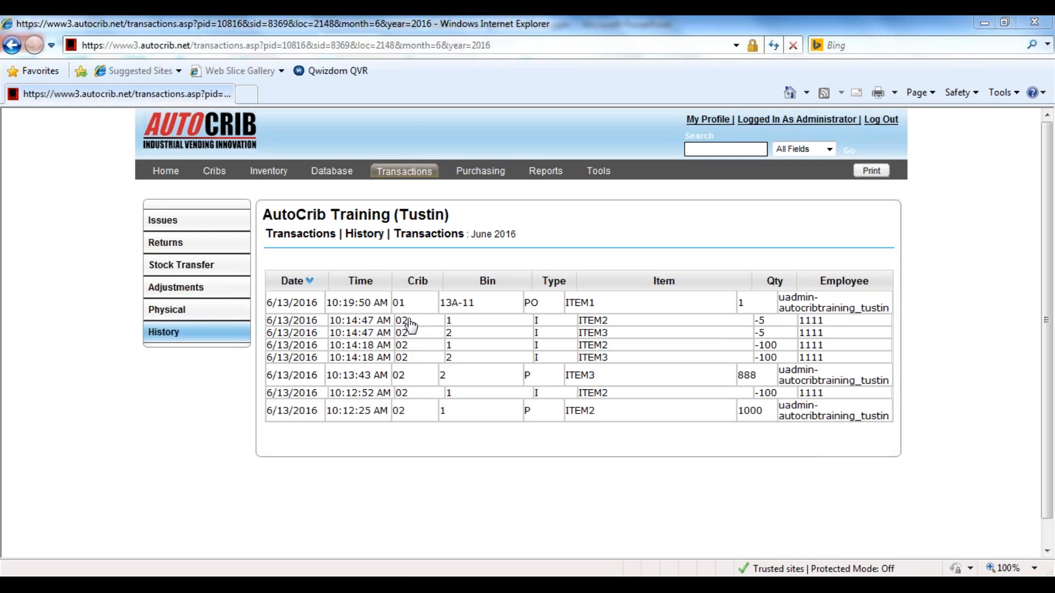
Open the detail page of bin 1 in crib 02 Toolroom and review its quantities.
{"action": "left_click", "coordinate": [215, 171]}
{"action": "left_click", "coordinate": [203, 243]}
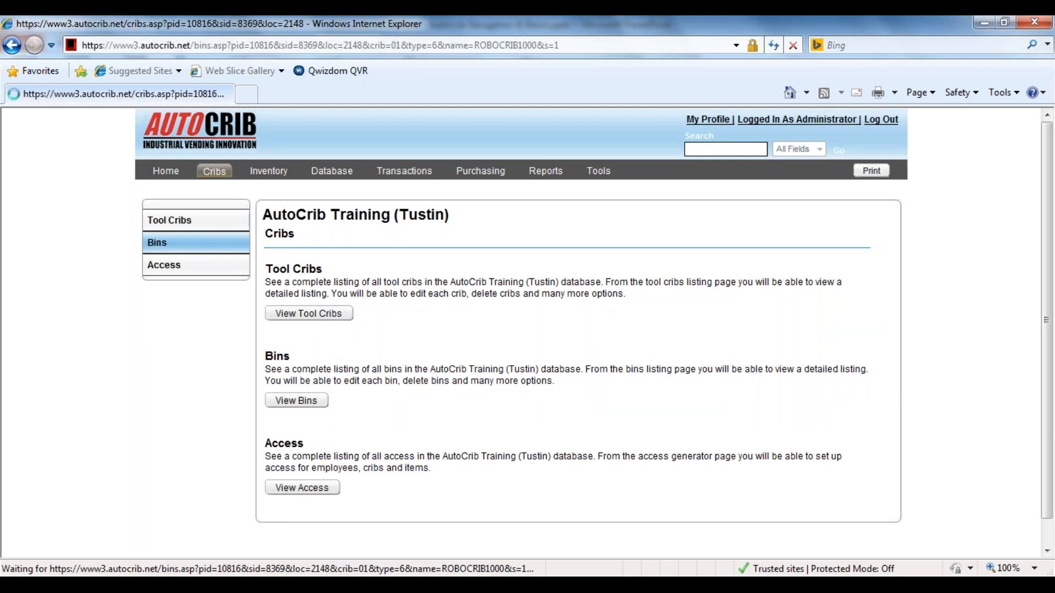
{"action": "left_click", "coordinate": [412, 304]}
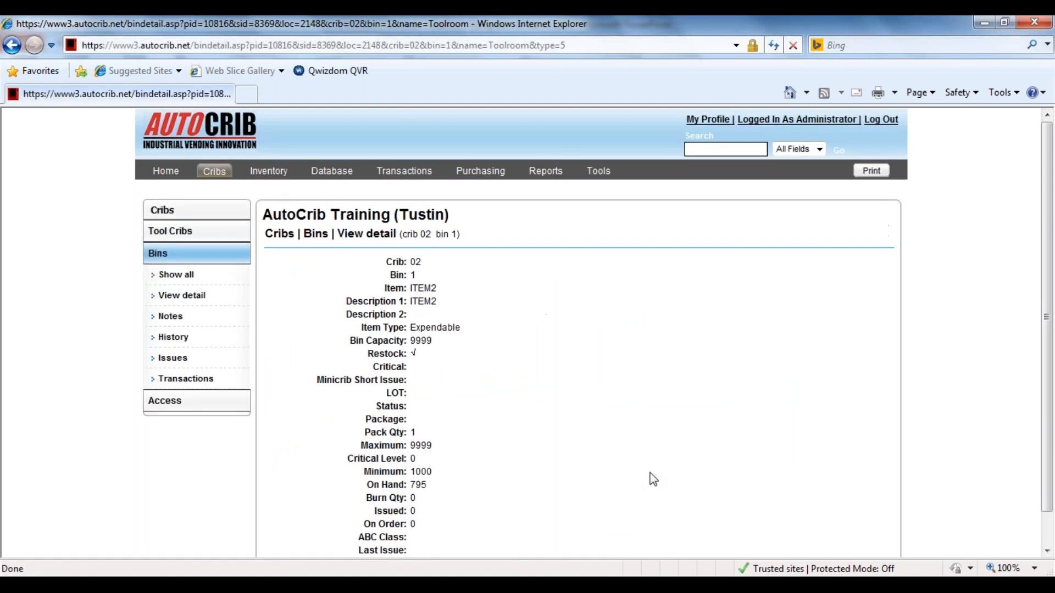
{"action": "scroll", "coordinate": [653, 480], "scroll_direction": "down", "scroll_amount": 1}
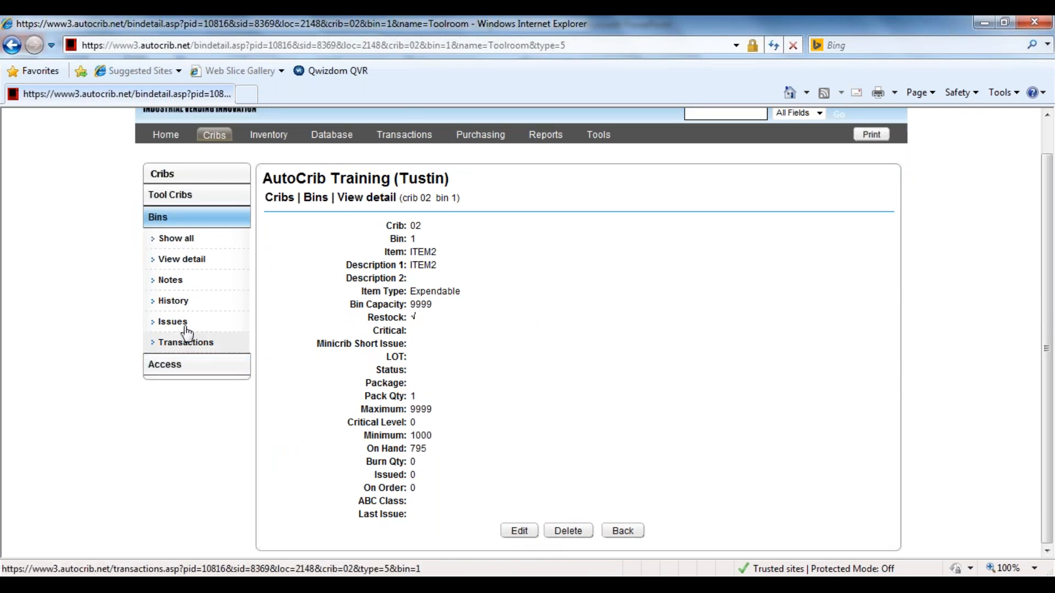
Record a physical count for ITEM2 in Toolroom bin 1, setting the On Hand quantity to 0.
{"action": "left_click", "coordinate": [426, 138]}
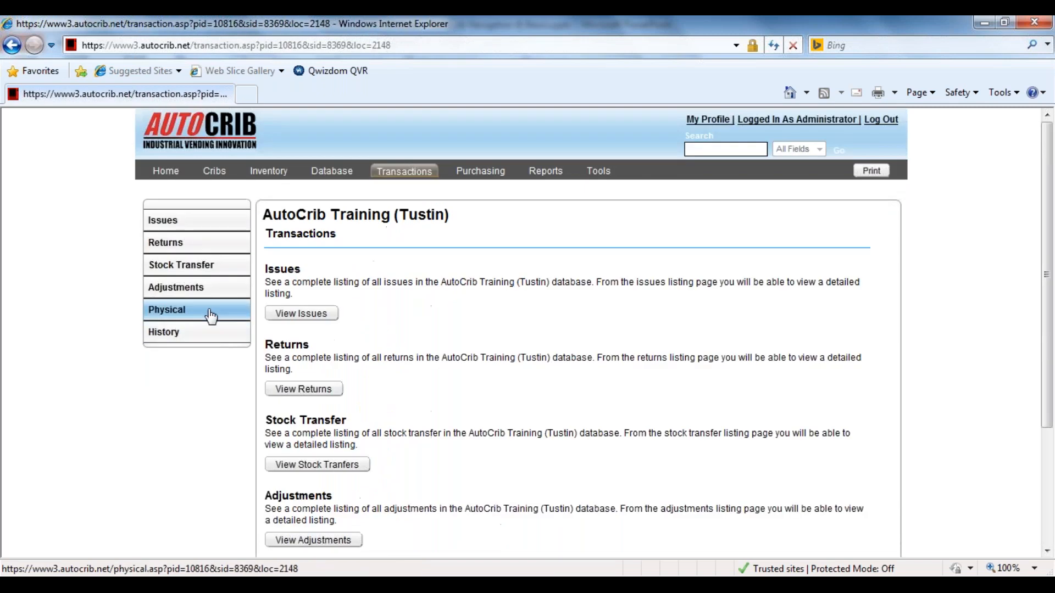
{"action": "left_click", "coordinate": [210, 317]}
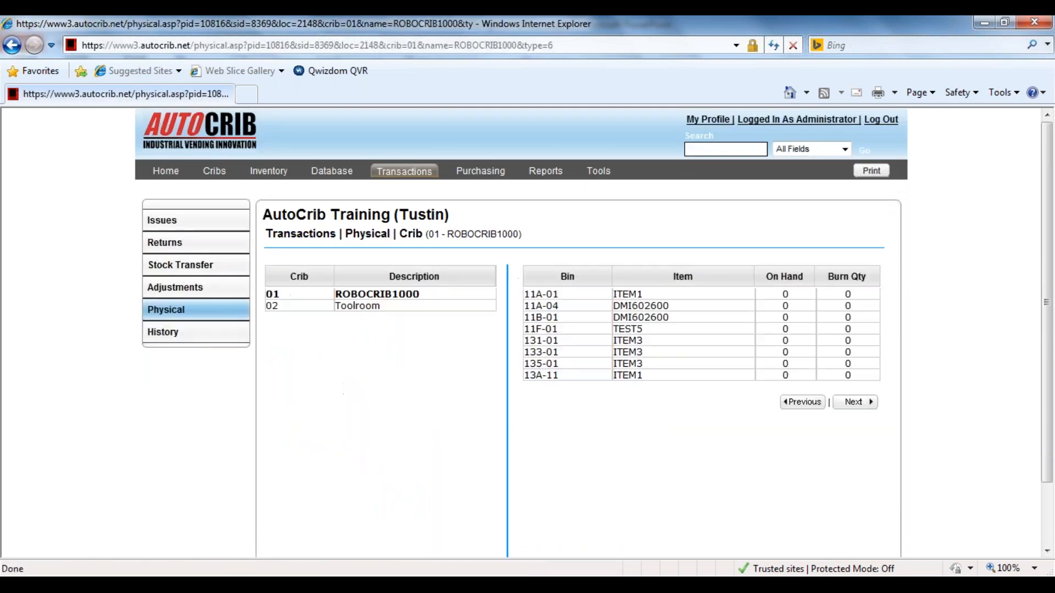
{"action": "left_click", "coordinate": [353, 309]}
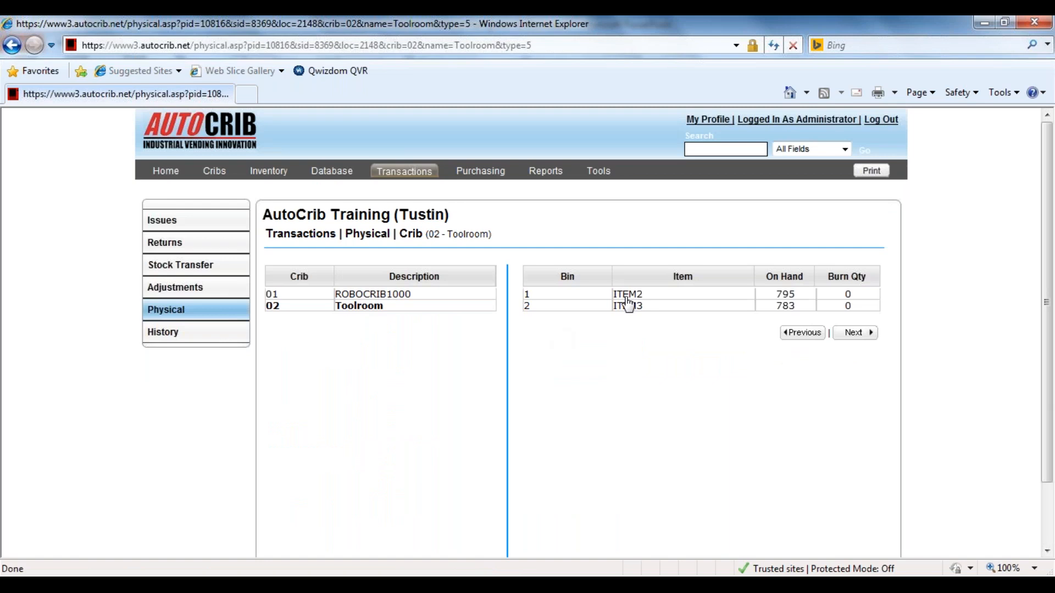
{"action": "left_click", "coordinate": [638, 299]}
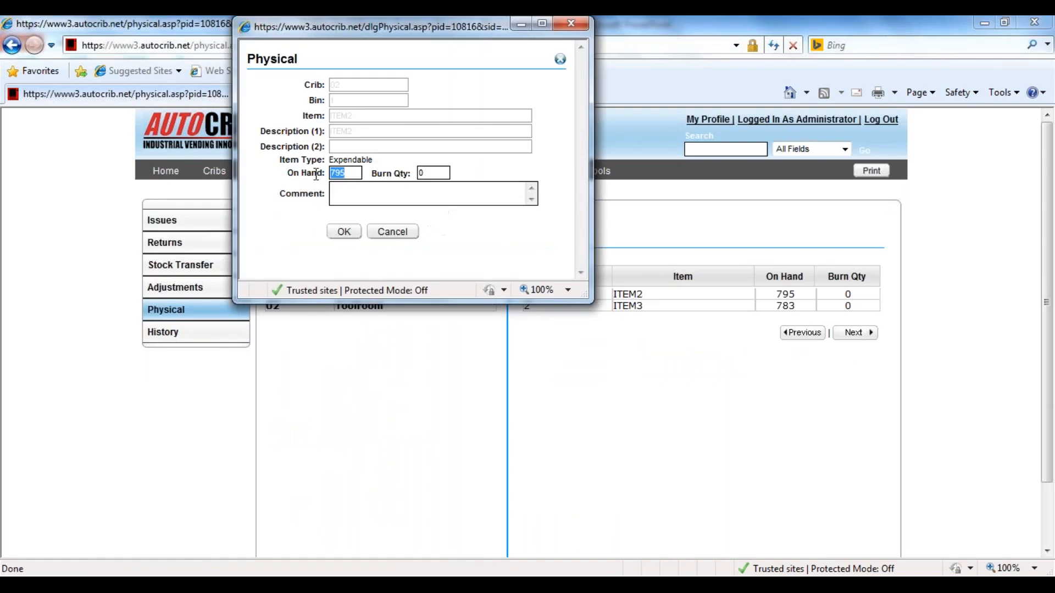
{"action": "type", "text": "0"}
{"action": "left_click", "coordinate": [344, 231]}
Reopen the detail page of Toolroom bin 1 from the bins list to check its quantities after the count.
{"action": "left_click", "coordinate": [269, 171]}
{"action": "left_click", "coordinate": [214, 171]}
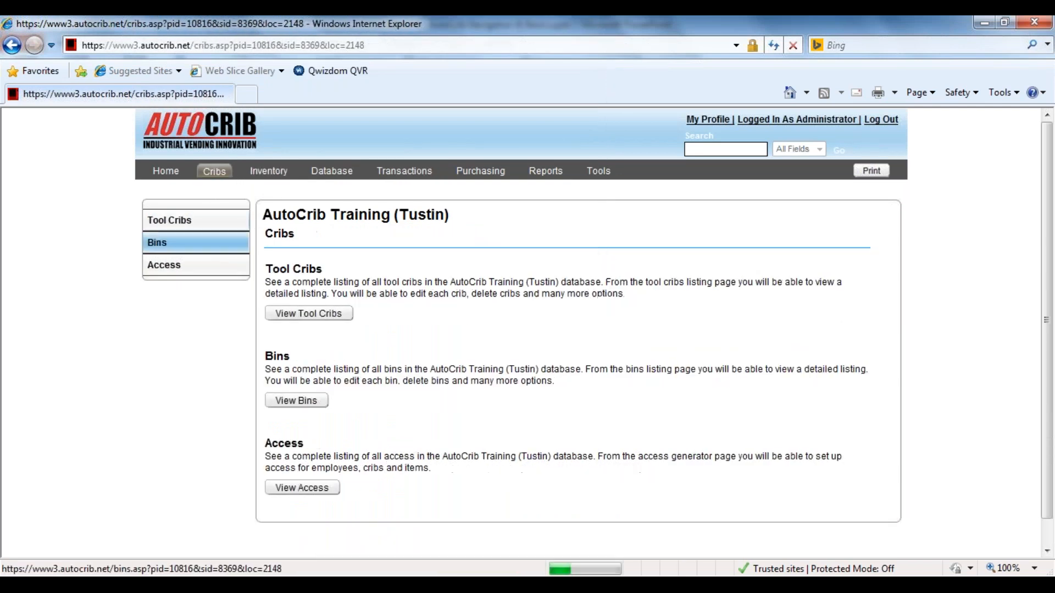
{"action": "left_click", "coordinate": [196, 254]}
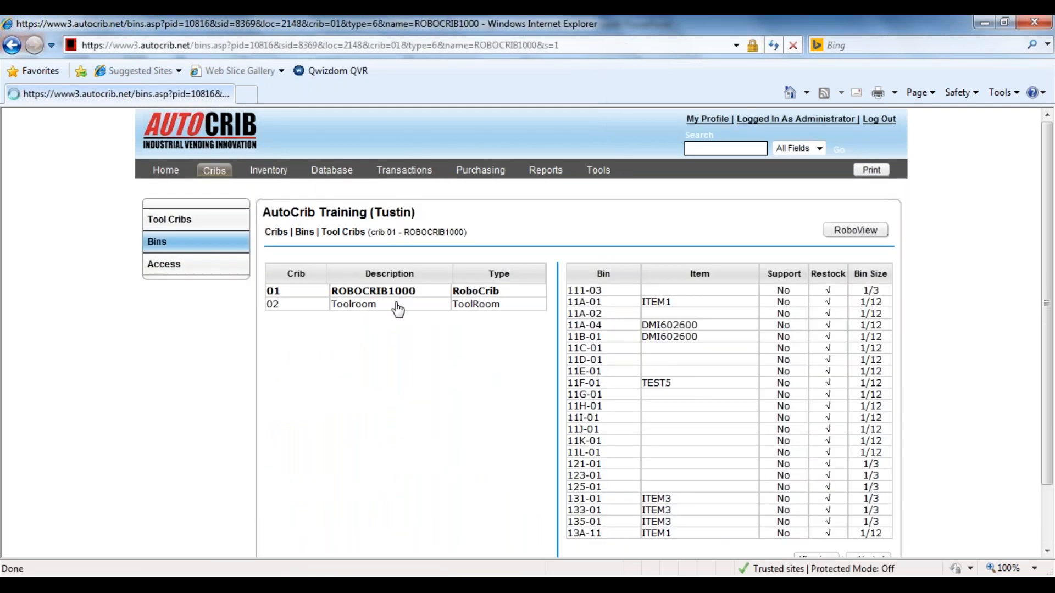
{"action": "left_click", "coordinate": [395, 308]}
{"action": "left_click", "coordinate": [652, 297]}
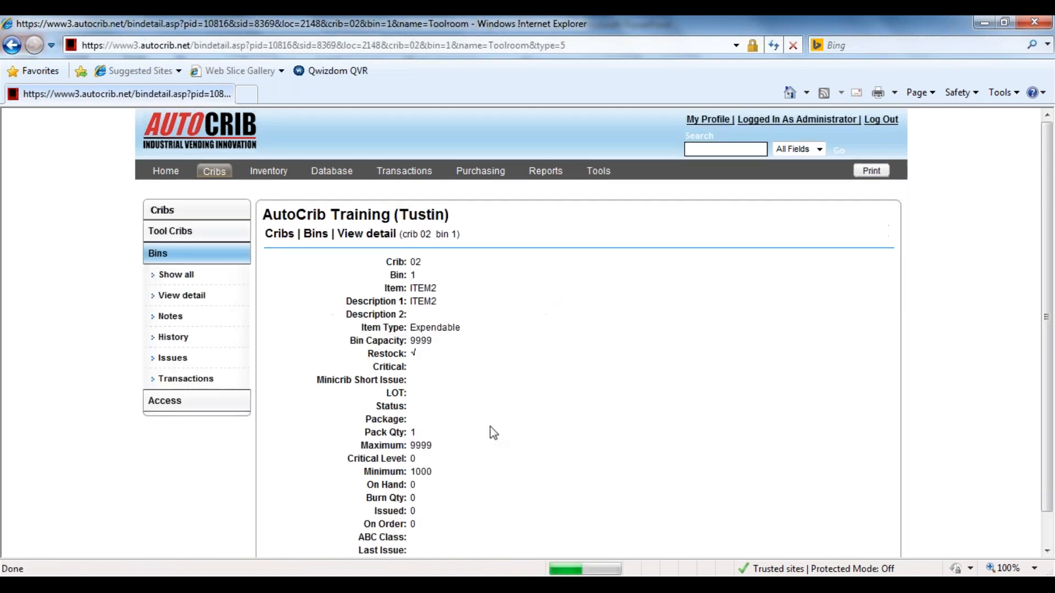
{"action": "scroll", "coordinate": [494, 433], "scroll_direction": "down", "scroll_amount": 2}
Try to clear item ITEM2 from bin 1 in the bin's edit form.
{"action": "left_click", "coordinate": [513, 533]}
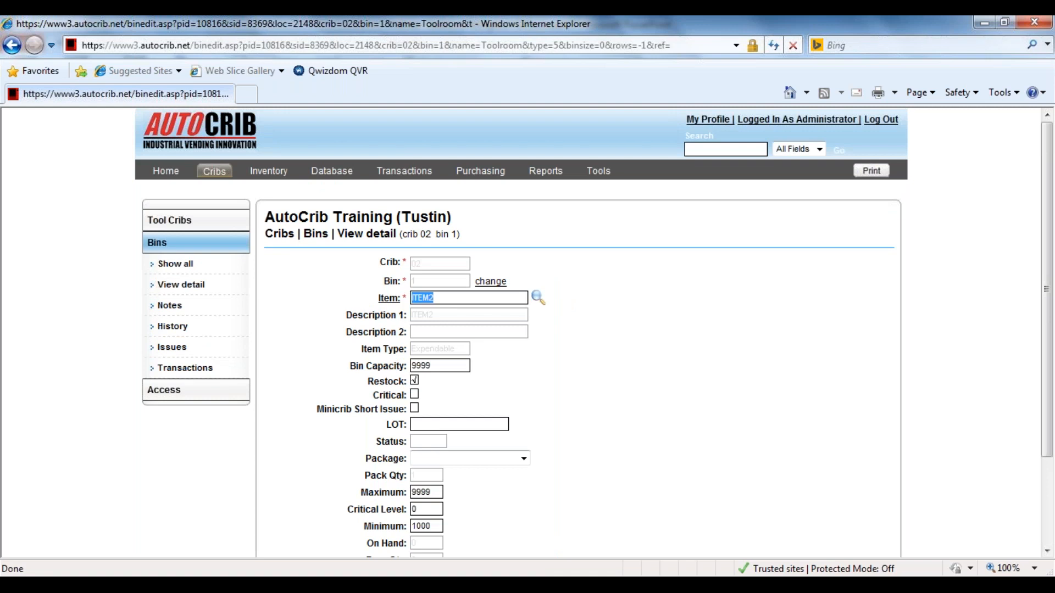
{"action": "key", "text": "BackSpace"}
{"action": "left_click", "coordinate": [464, 365]}
{"action": "left_click", "coordinate": [609, 43]}
Delete bin 1 from crib 02 Toolroom and confirm the deletion.
{"action": "left_click", "coordinate": [567, 535]}
{"action": "left_click", "coordinate": [566, 362]}
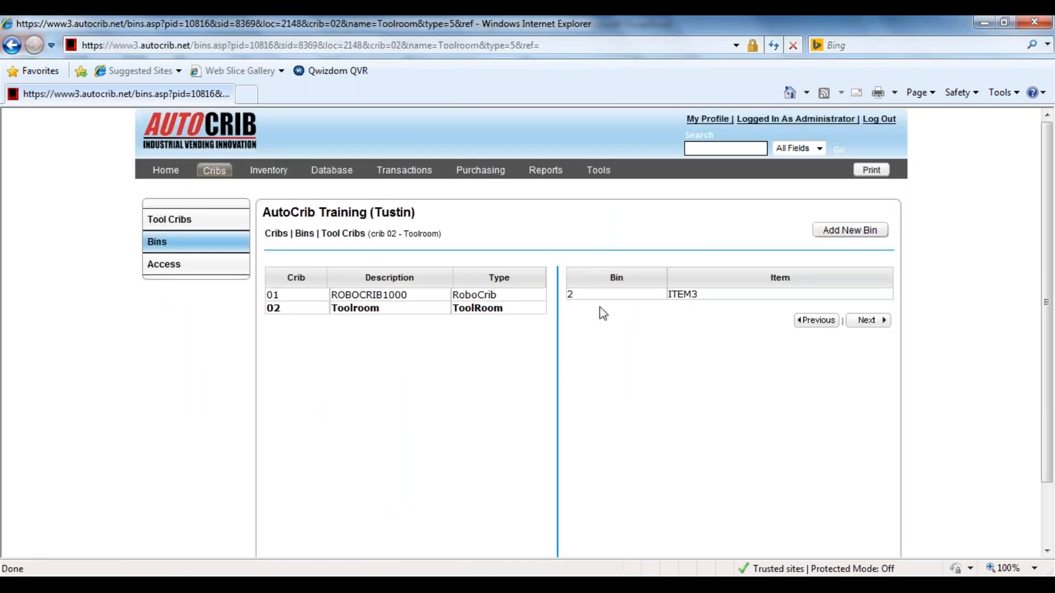
Start a new bin numbered 1 in crib 02 Toolroom and try to save it without an item.
{"action": "left_click", "coordinate": [841, 235]}
{"action": "left_click", "coordinate": [415, 293]}
{"action": "type", "text": "1"}
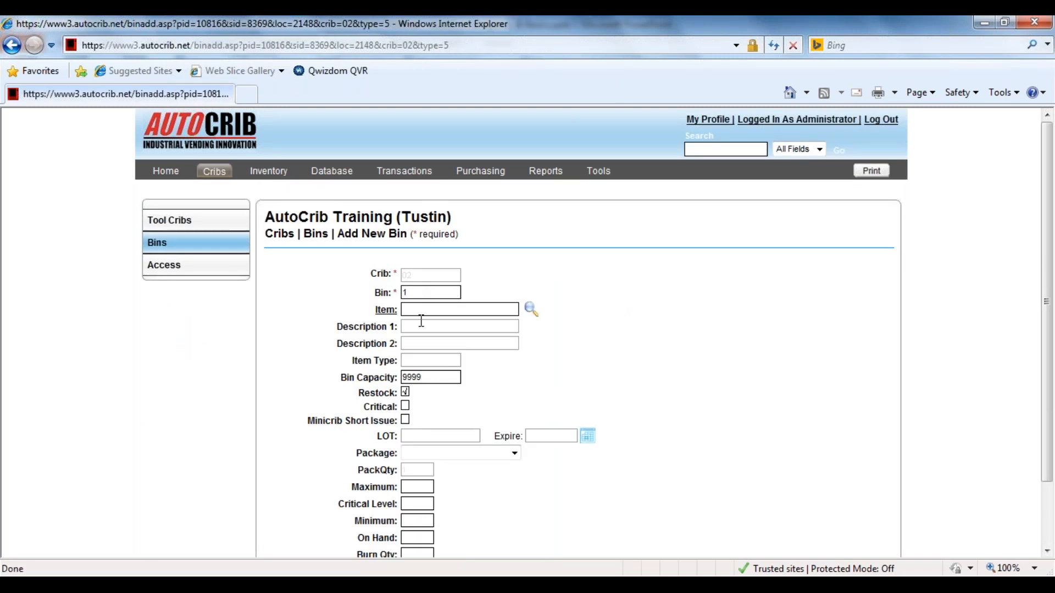
{"action": "scroll", "coordinate": [699, 403], "scroll_direction": "down", "scroll_amount": 2}
{"action": "left_click", "coordinate": [538, 532]}
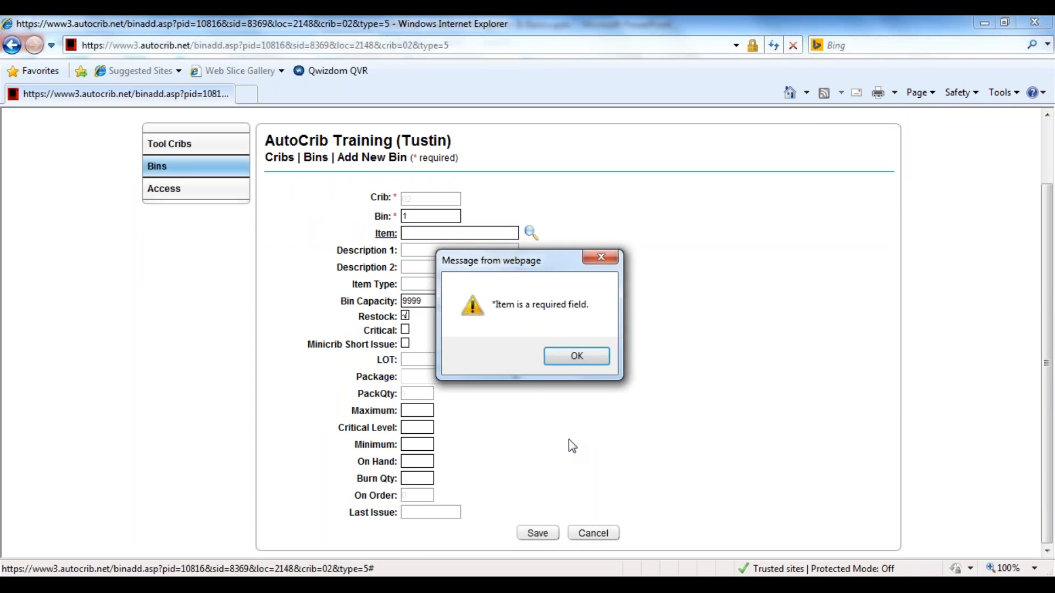
{"action": "left_click", "coordinate": [575, 356]}
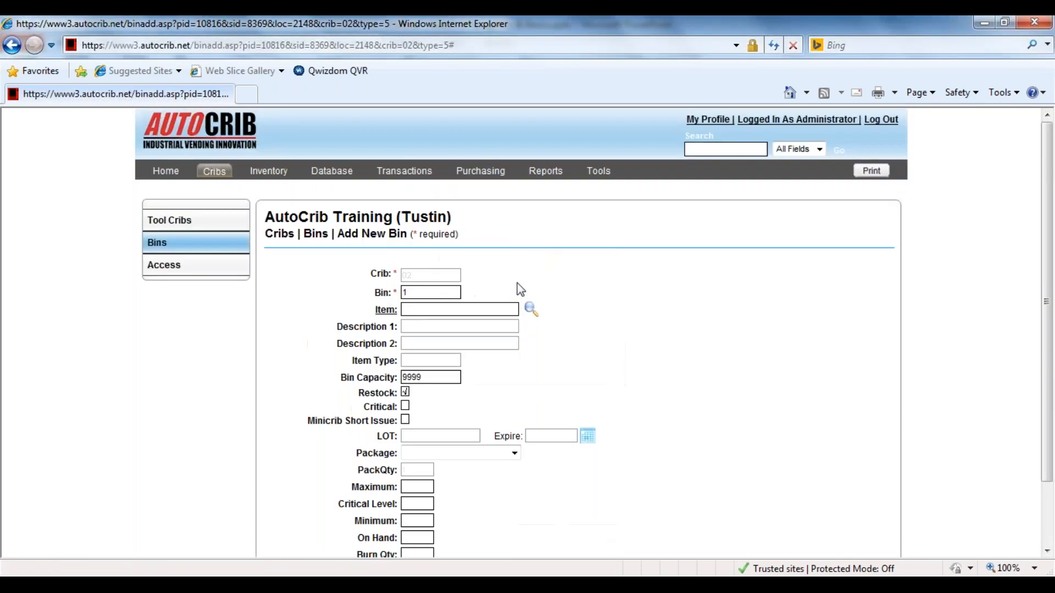
Choose item DMI602600 from the item lookup for the new bin 1 and save the bin.
{"action": "left_click", "coordinate": [531, 311]}
{"action": "left_click", "coordinate": [396, 160]}
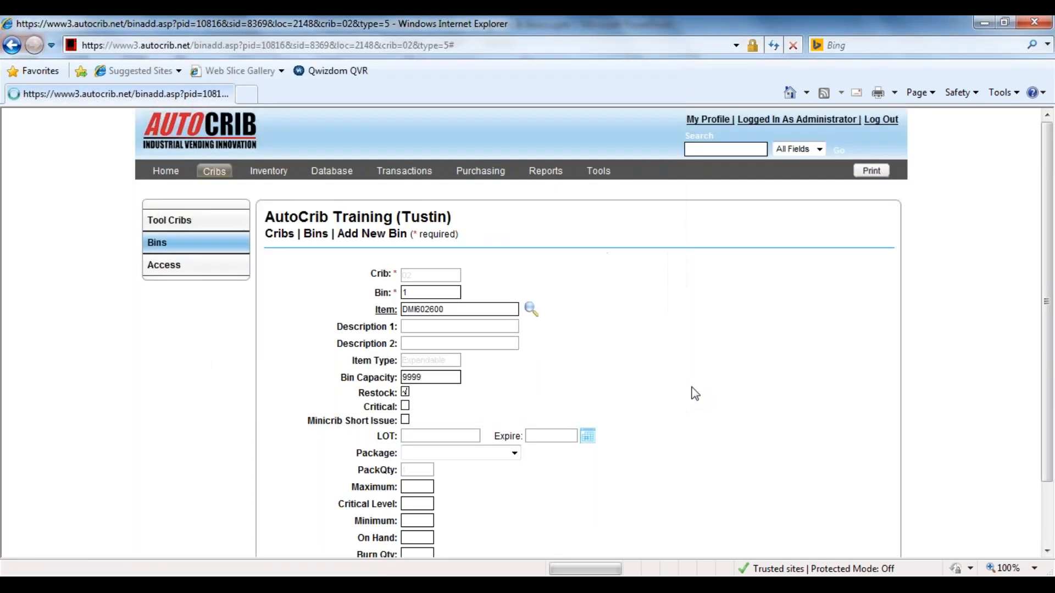
{"action": "scroll", "coordinate": [539, 511], "scroll_direction": "down", "scroll_amount": 2}
{"action": "left_click", "coordinate": [539, 531]}
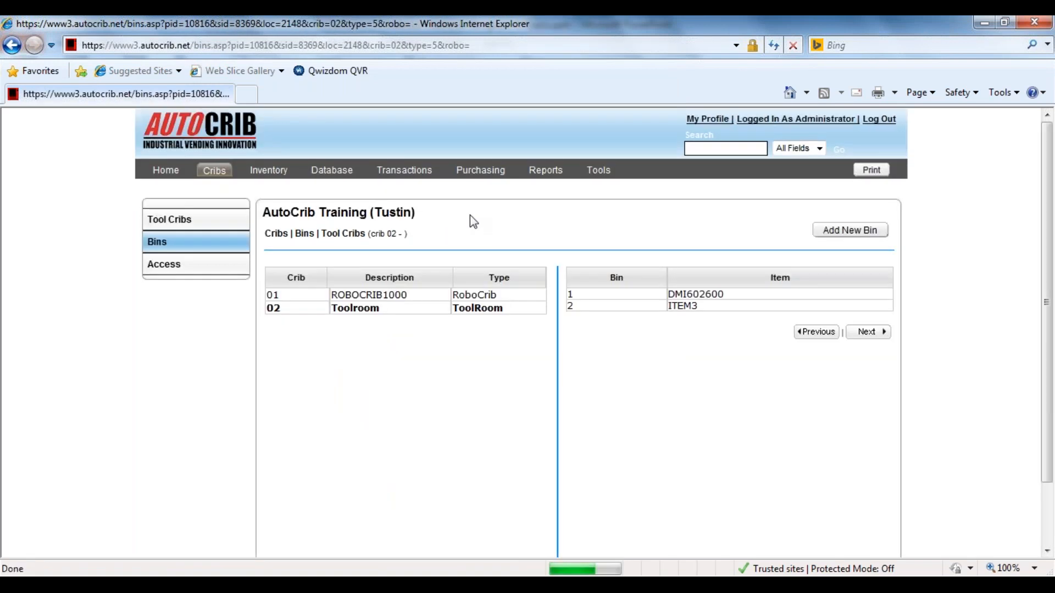
View the transactions of the new Toolroom bin 1 and return to its detail page.
{"action": "left_click", "coordinate": [633, 297]}
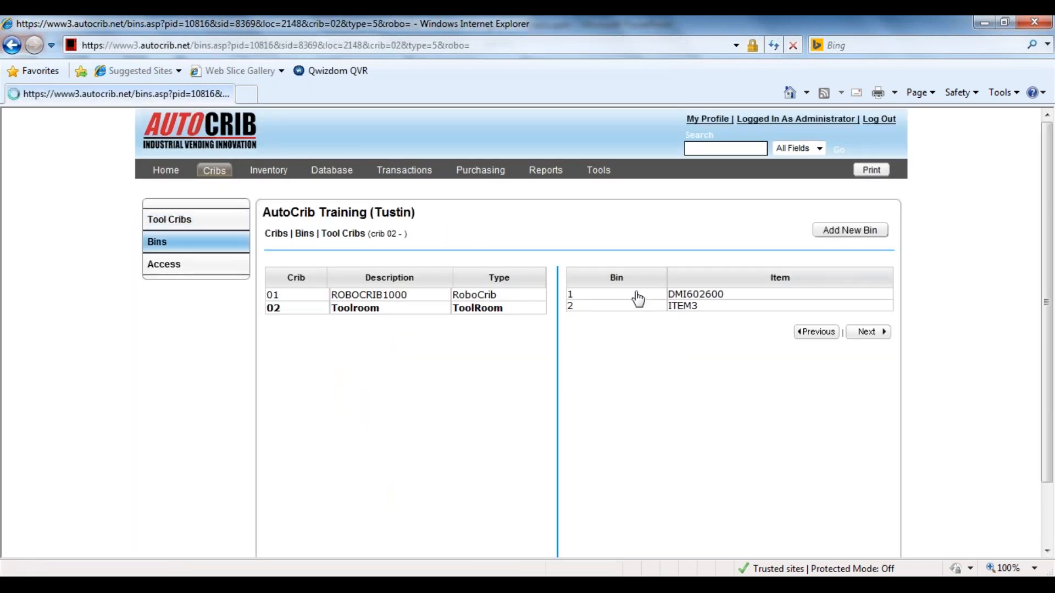
{"action": "left_click", "coordinate": [187, 379]}
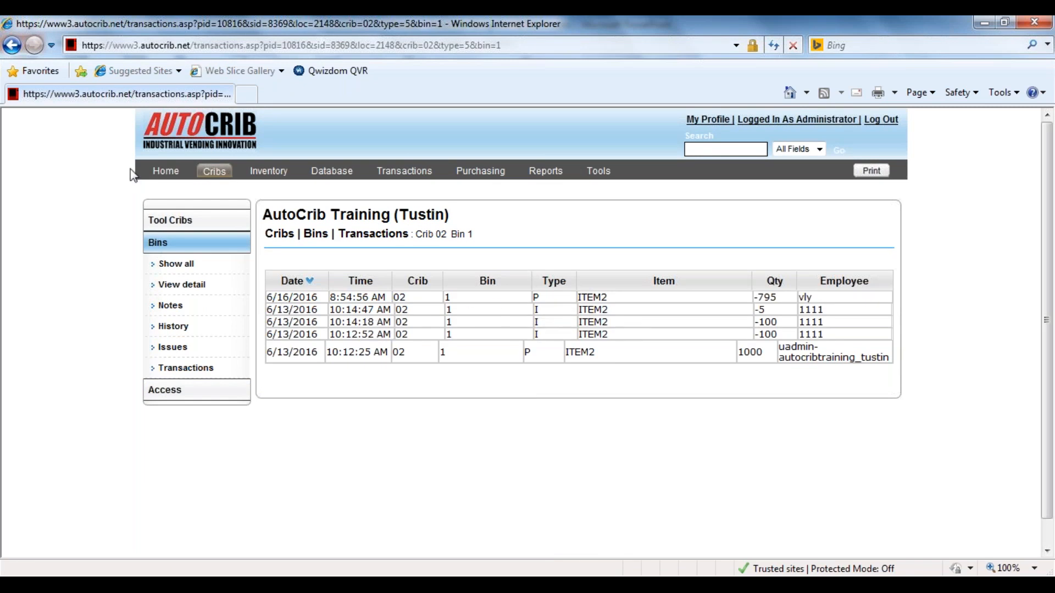
{"action": "left_click", "coordinate": [12, 45]}
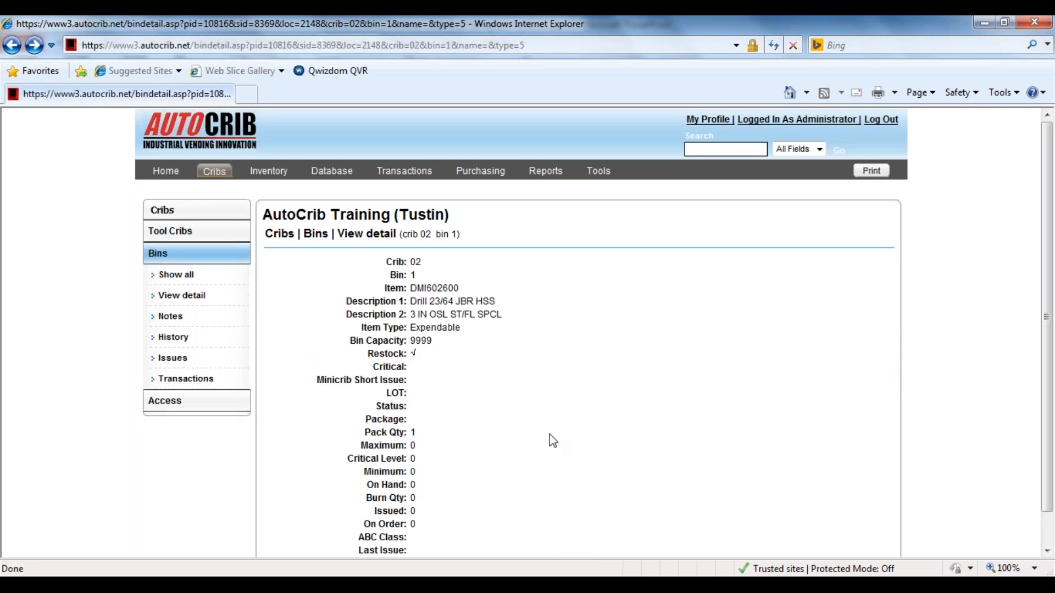
{"action": "scroll", "coordinate": [553, 440], "scroll_direction": "down", "scroll_amount": 1}
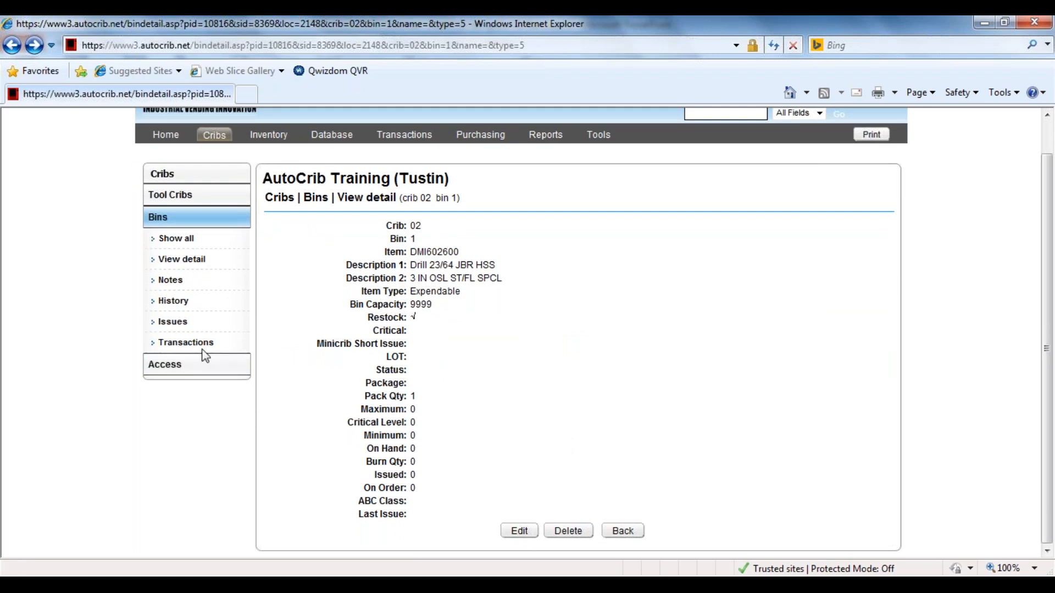
Show the transactions of bin 1 again, then reopen the bin's details from the Toolroom bins list.
{"action": "left_click", "coordinate": [185, 343]}
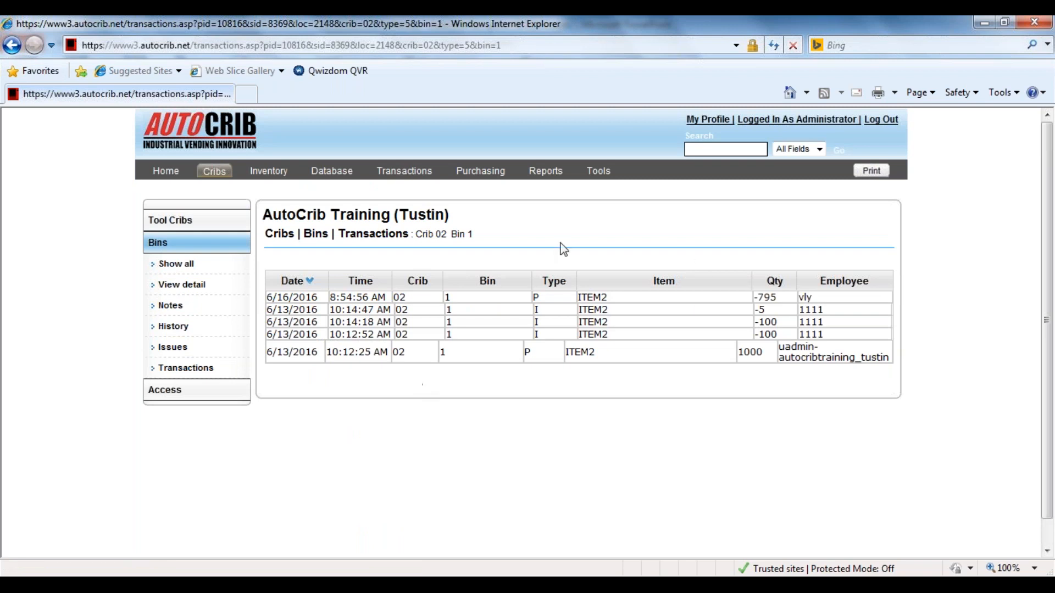
{"action": "left_click", "coordinate": [186, 367]}
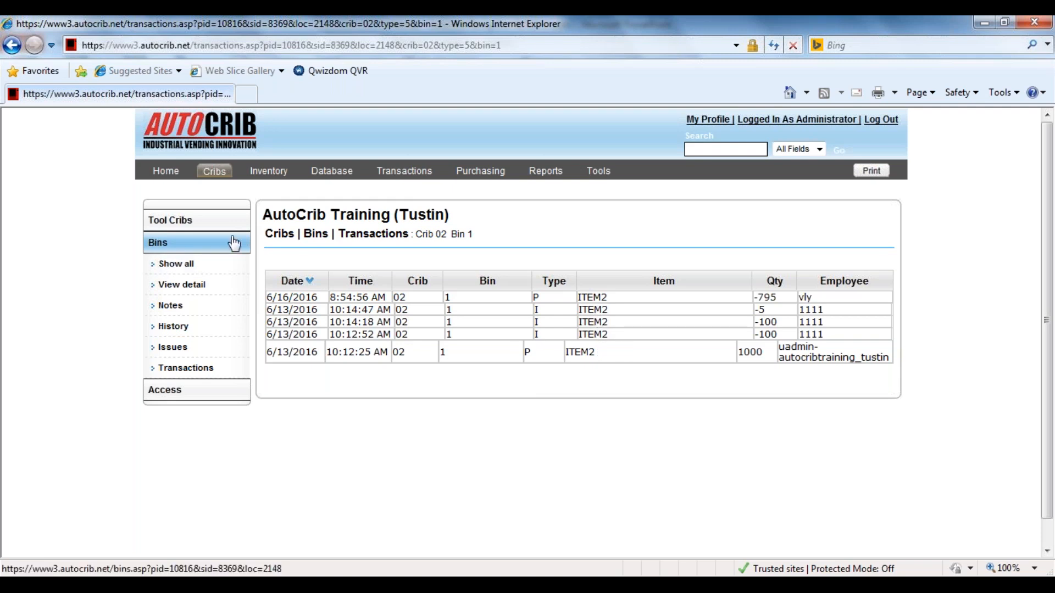
{"action": "left_click", "coordinate": [181, 264]}
{"action": "left_click", "coordinate": [379, 305]}
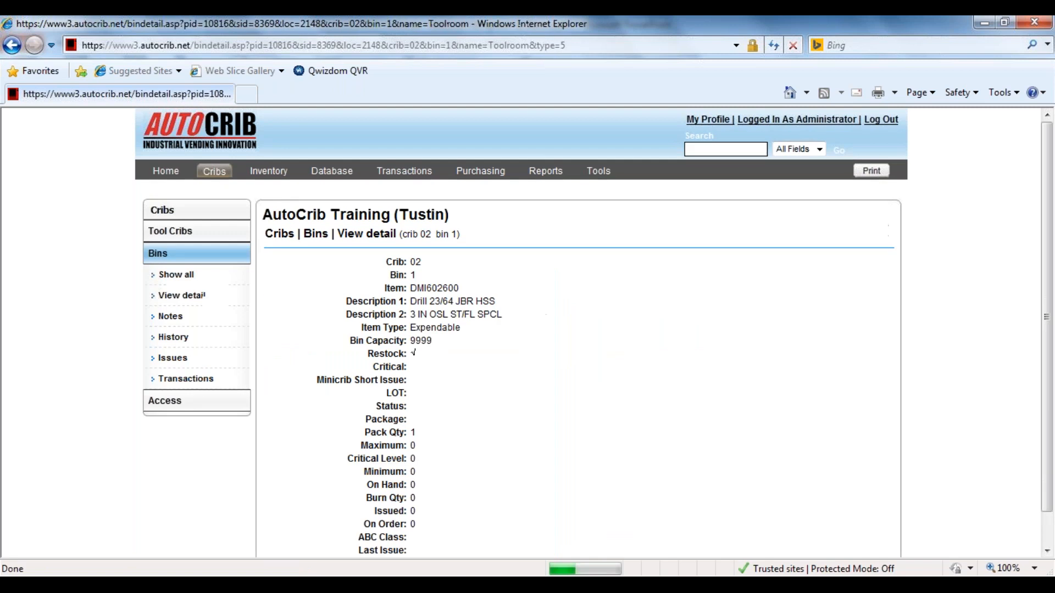
Show the transaction history of Toolroom bin 1.
{"action": "left_click", "coordinate": [185, 378]}
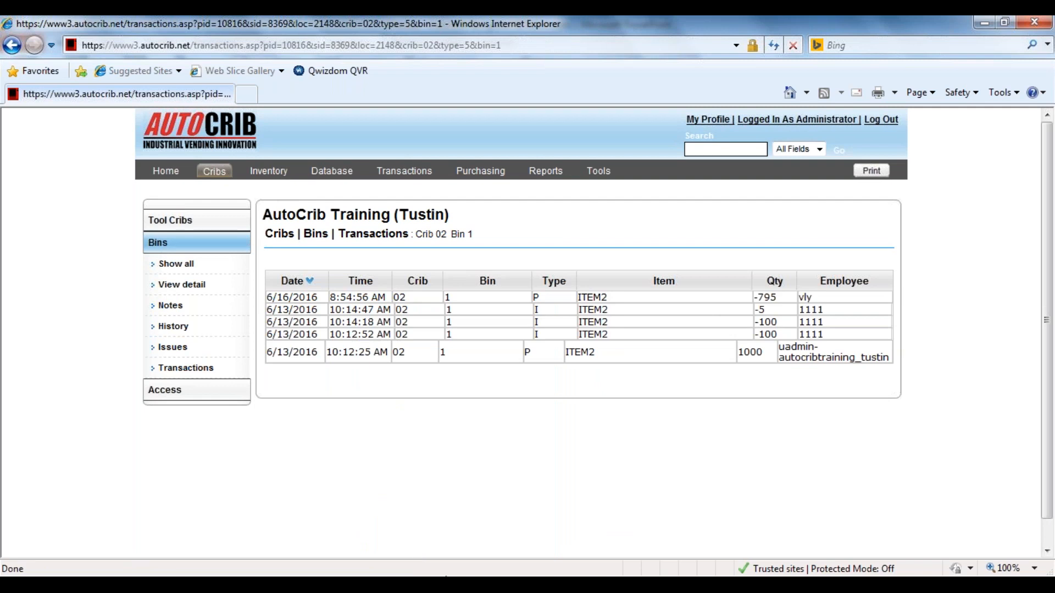
{"action": "mouse_move", "coordinate": [445, 576]}
{"action": "left_click_drag", "start_coordinate": [1049, 360], "coordinate": [1049, 315]}
Open the details of bin 11A-01 in crib 01 ROBOCRIB1000 from the bins listing.
{"action": "left_click", "coordinate": [223, 175]}
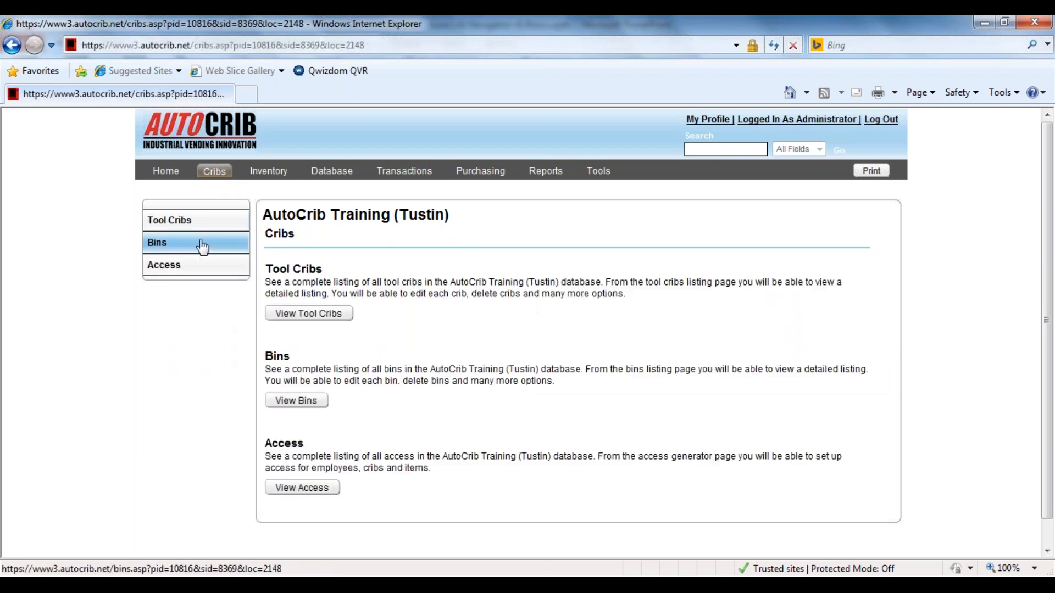
{"action": "left_click", "coordinate": [207, 244]}
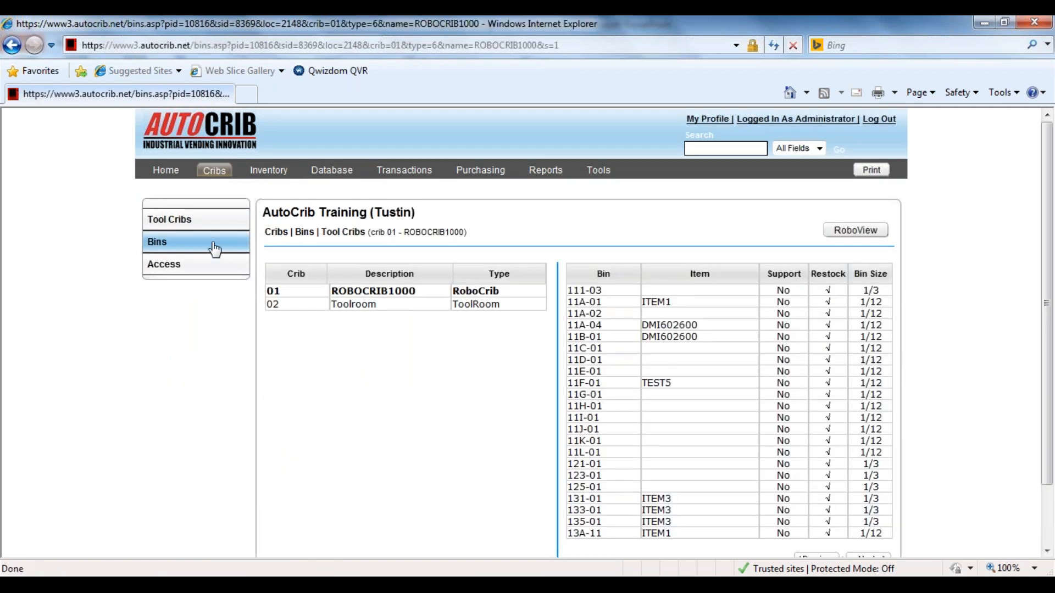
{"action": "left_click", "coordinate": [381, 297]}
{"action": "left_click", "coordinate": [682, 310]}
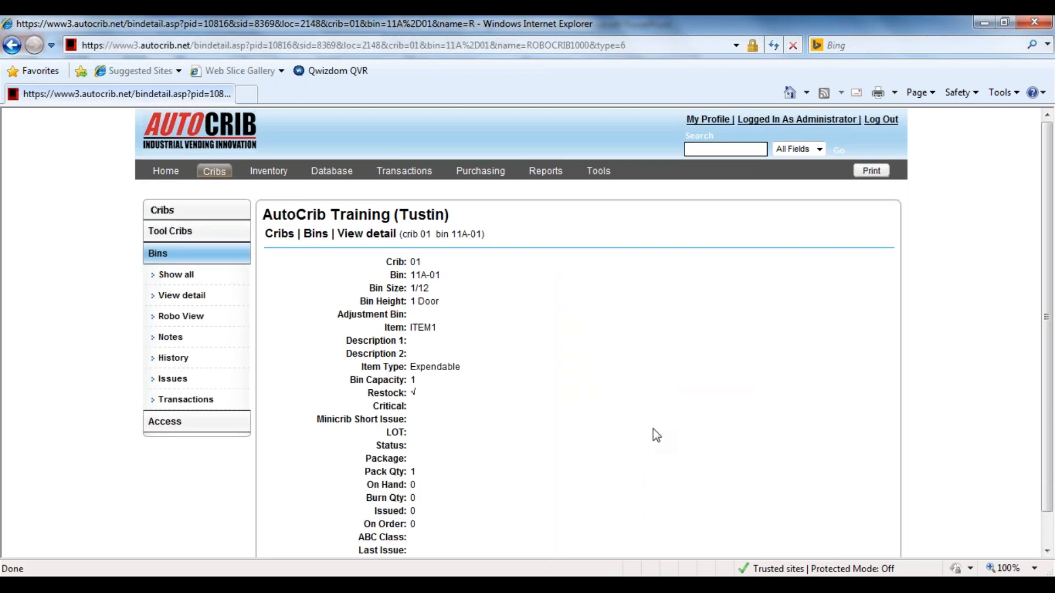
{"action": "scroll", "coordinate": [653, 429], "scroll_direction": "down", "scroll_amount": 1}
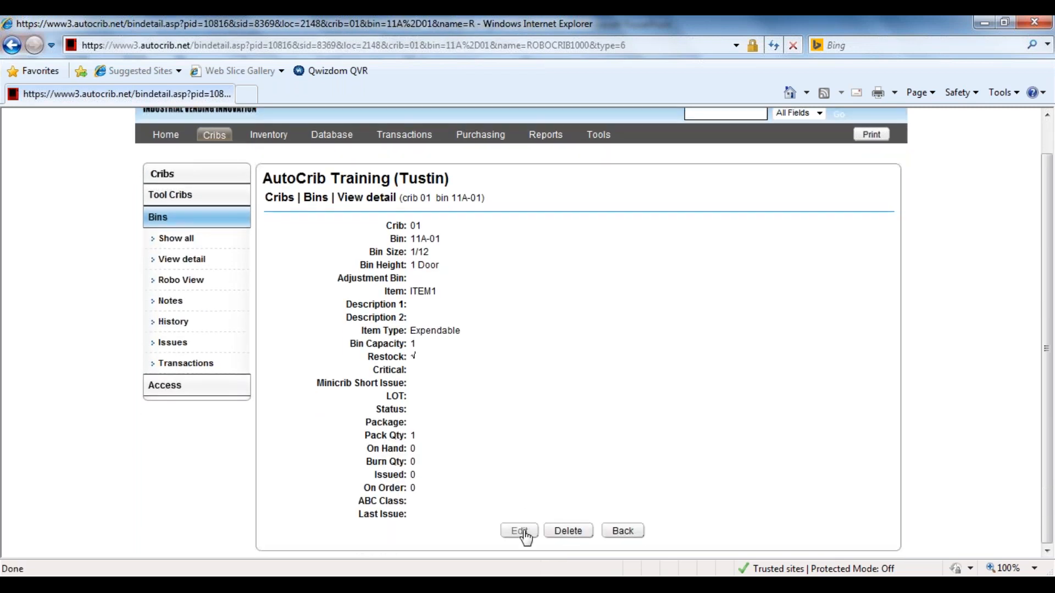
Edit bin 11A-01, point out its quantity fields, clear the assigned item ITEM1 and save the bin.
{"action": "left_click", "coordinate": [525, 532]}
{"action": "scroll", "coordinate": [522, 459], "scroll_direction": "down", "scroll_amount": 2}
{"action": "mouse_move", "coordinate": [369, 428]}
{"action": "left_mouse_down"}
{"action": "mouse_move", "coordinate": [438, 435]}
{"action": "mouse_move", "coordinate": [440, 478]}
{"action": "left_mouse_up"}
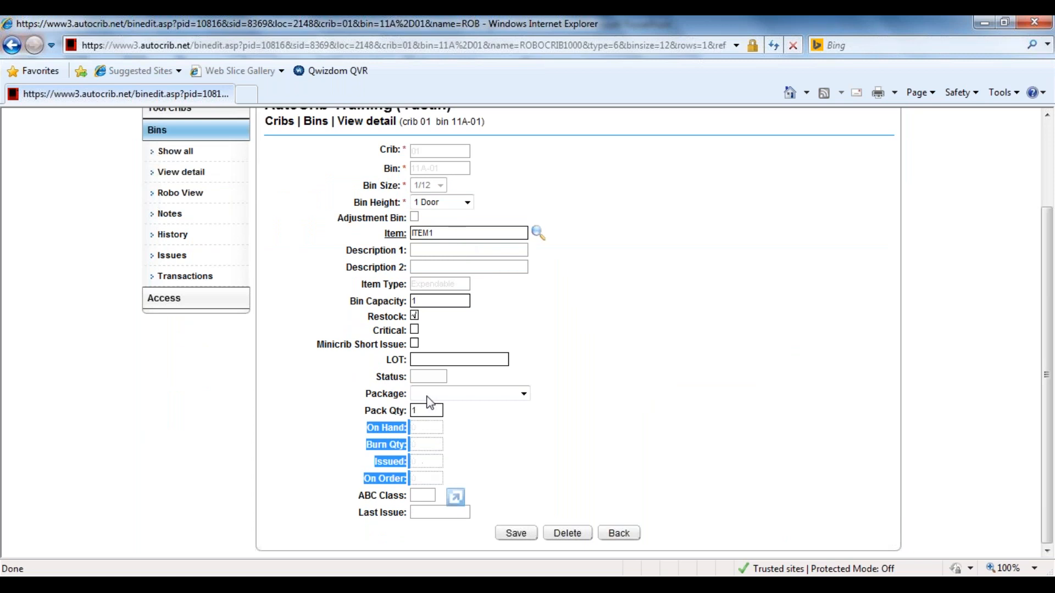
{"action": "left_click", "coordinate": [424, 232]}
{"action": "double_click", "coordinate": [424, 233]}
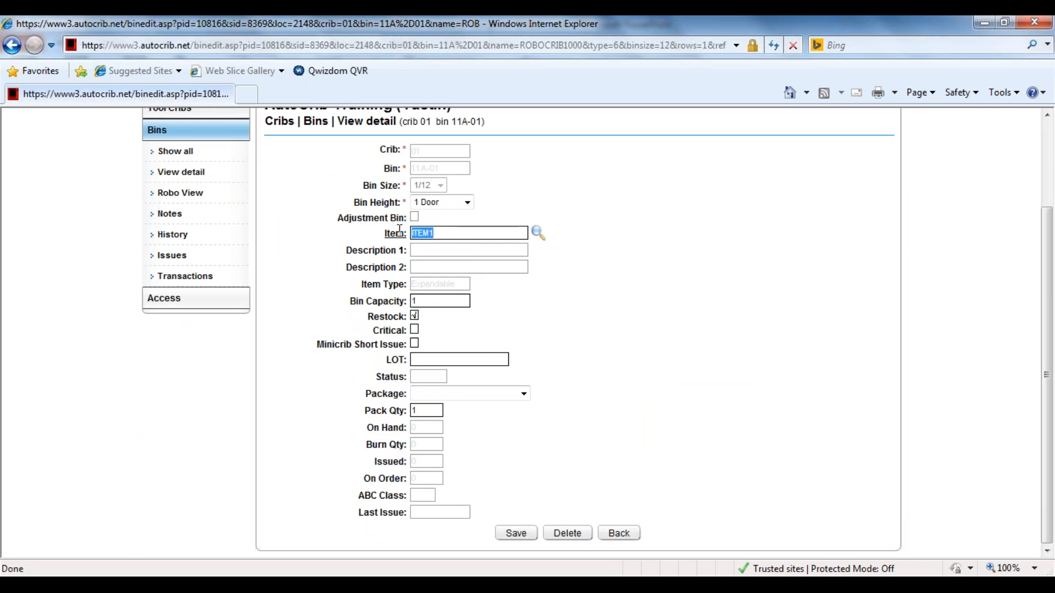
{"action": "key", "text": "Delete"}
{"action": "left_click", "coordinate": [525, 536]}
{"action": "left_click", "coordinate": [567, 535]}
{"action": "left_click", "coordinate": [515, 533]}
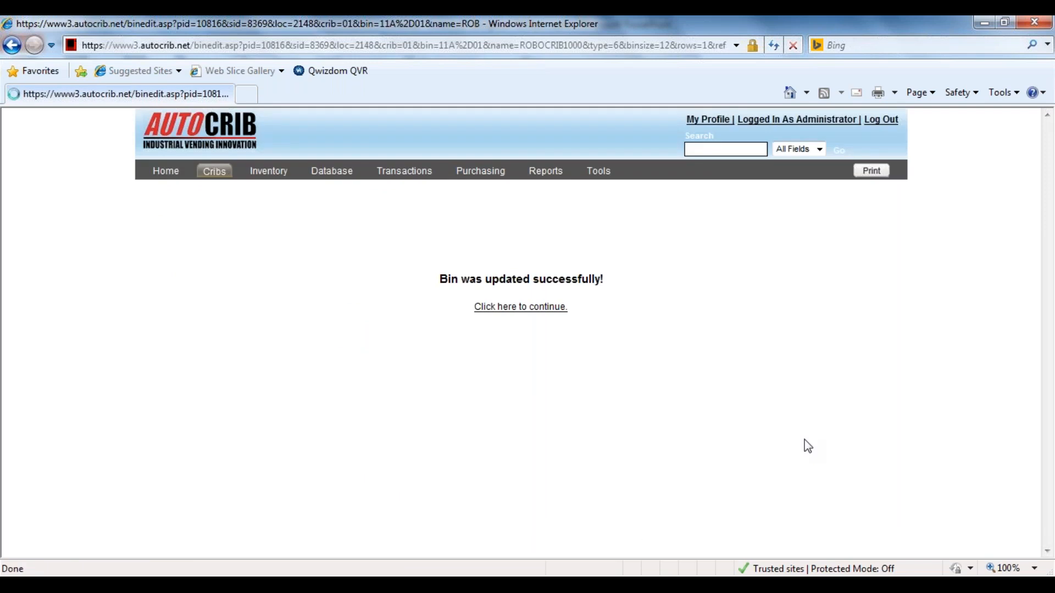
Review the updated details of bin 11A-01 and show its crib in Robo View.
{"action": "left_click_drag", "start_coordinate": [390, 275], "coordinate": [450, 273]}
{"action": "left_click", "coordinate": [443, 334]}
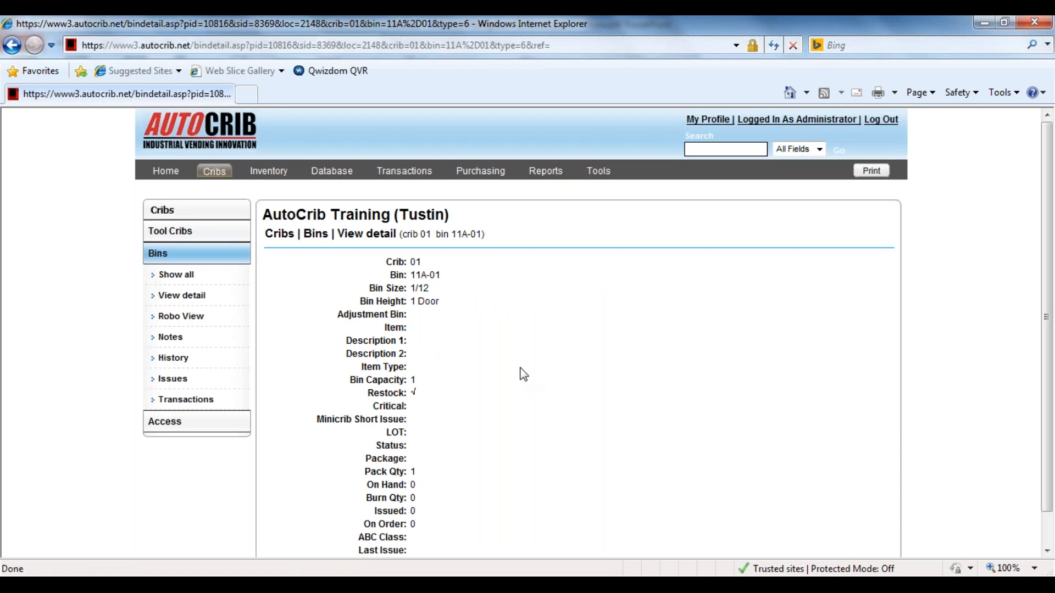
{"action": "left_click", "coordinate": [199, 317]}
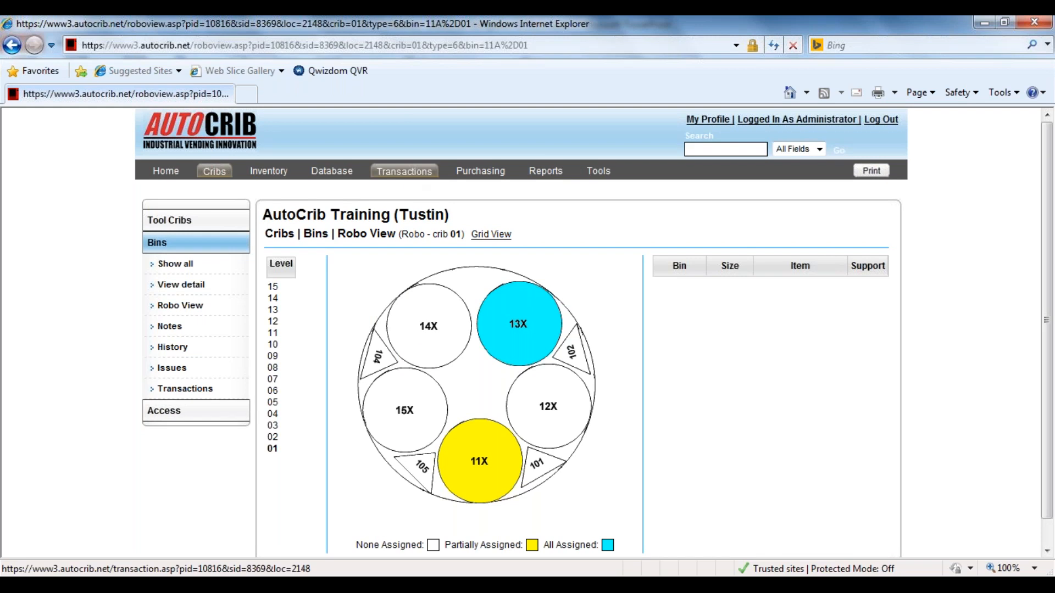
Open the standard reports and list those in the Inventory category.
{"action": "left_click", "coordinate": [544, 179]}
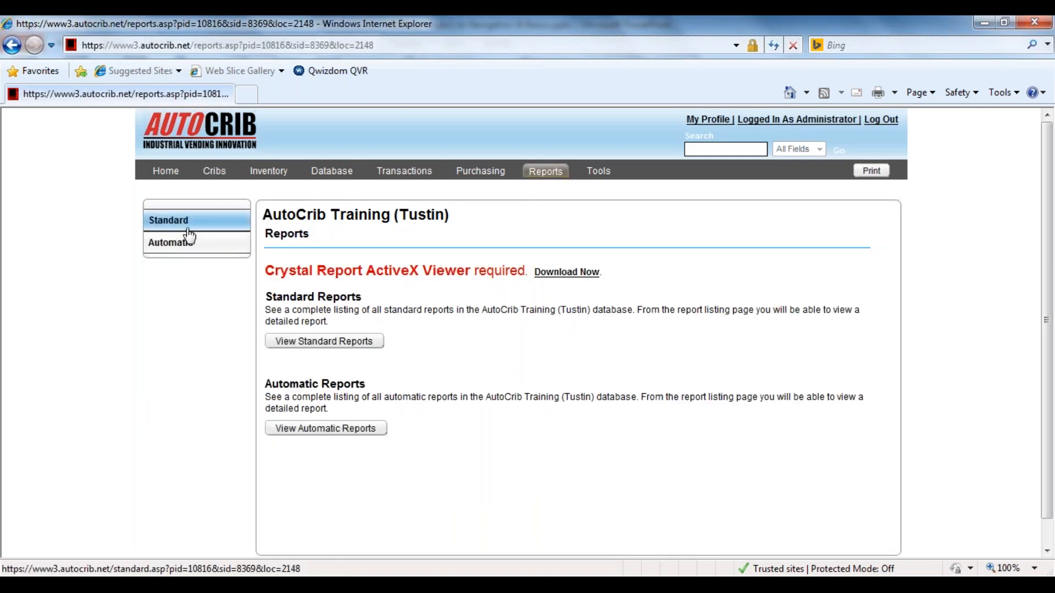
{"action": "left_click", "coordinate": [215, 219]}
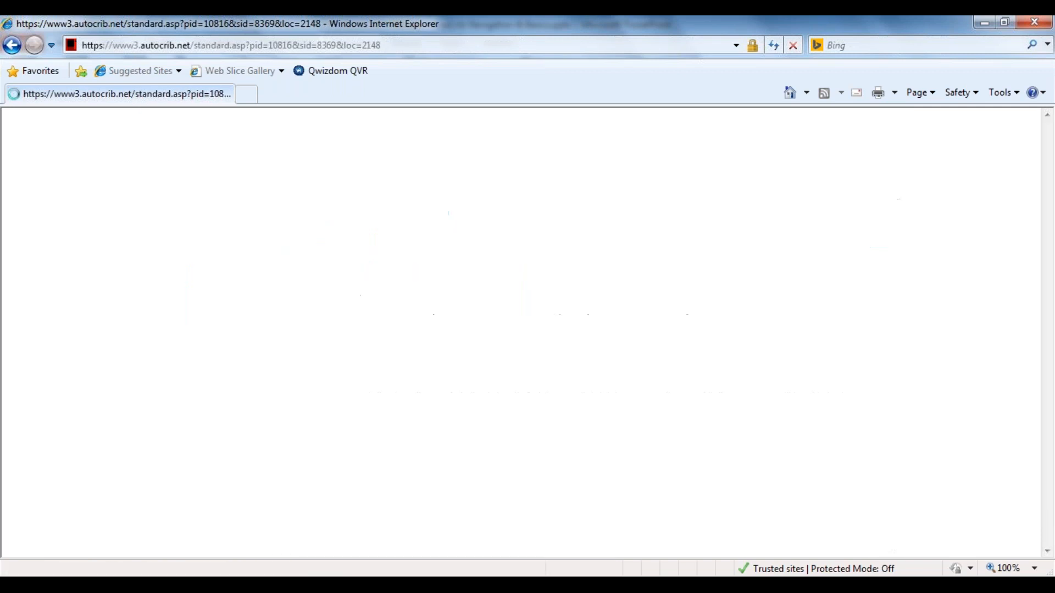
{"action": "left_click", "coordinate": [399, 271]}
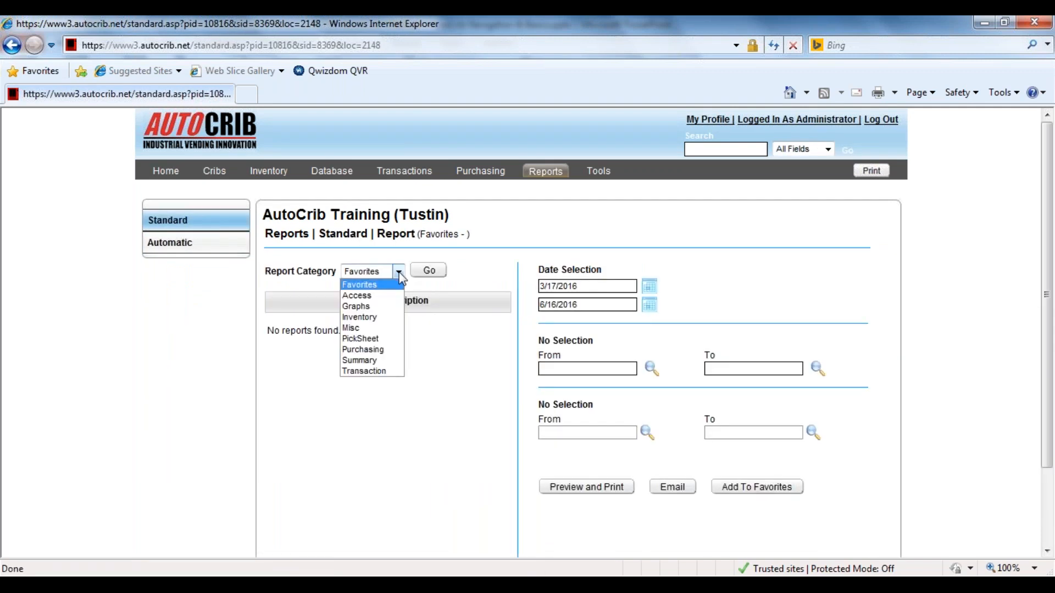
{"action": "left_click", "coordinate": [384, 317]}
{"action": "left_click", "coordinate": [428, 270]}
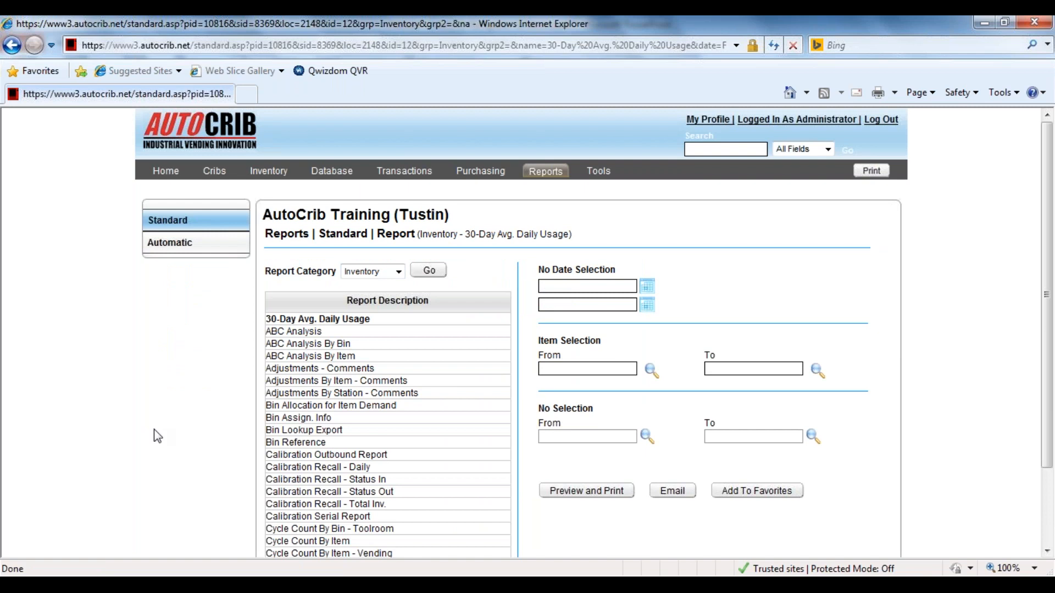
Select the Item Master report from the Inventory reports and preview it without an item range.
{"action": "scroll", "coordinate": [153, 430], "scroll_direction": "down", "scroll_amount": 3}
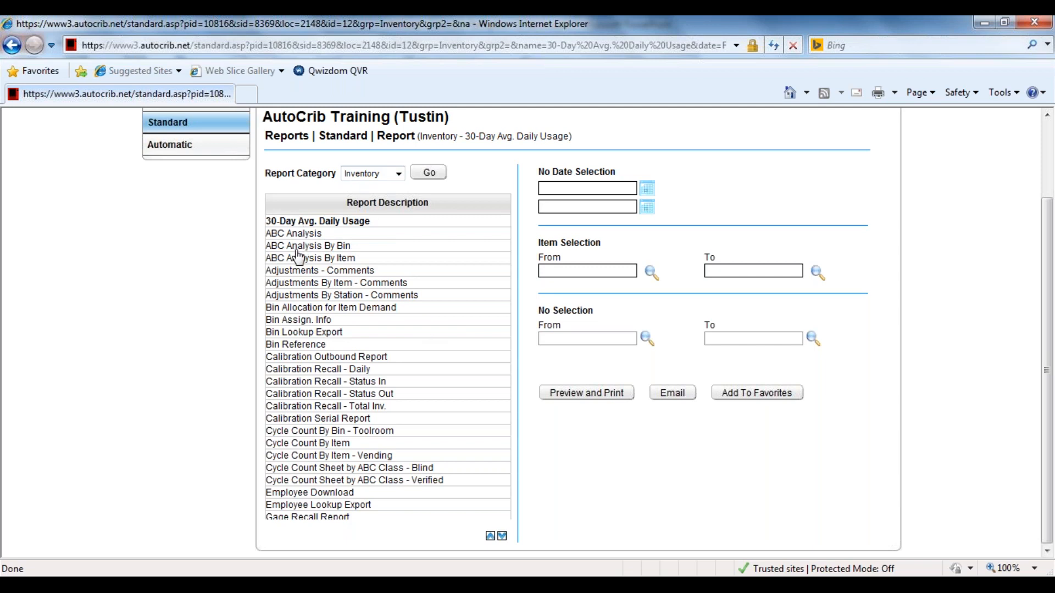
{"action": "left_click", "coordinate": [502, 536]}
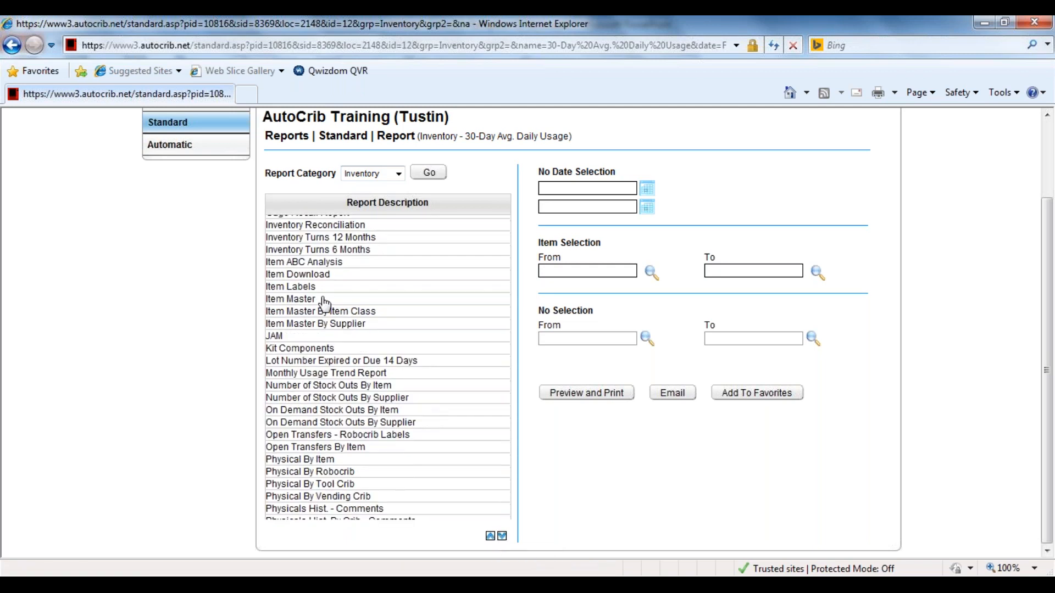
{"action": "left_click", "coordinate": [290, 299]}
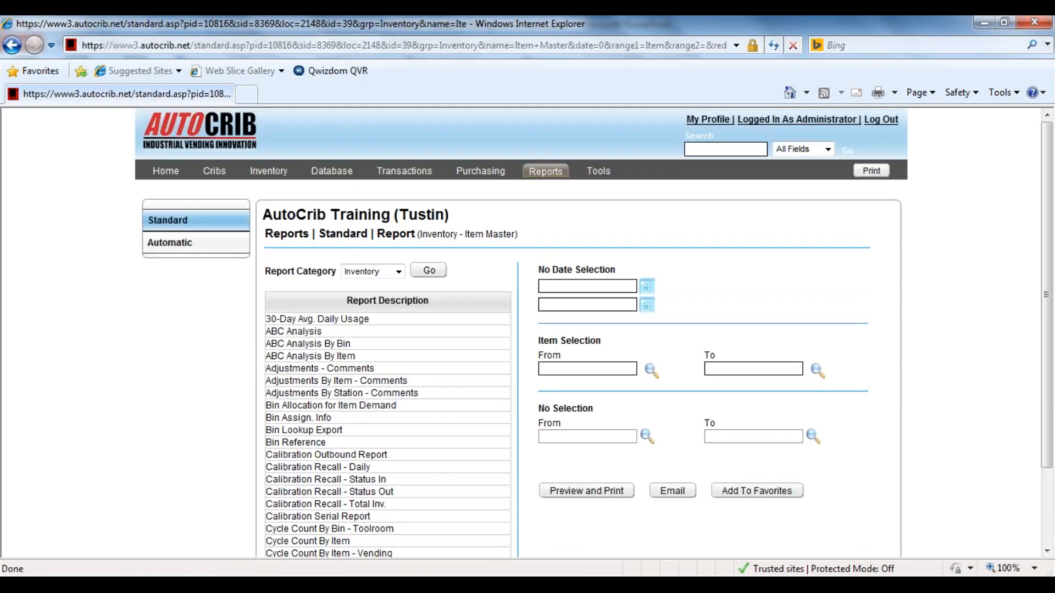
{"action": "left_click", "coordinate": [584, 492]}
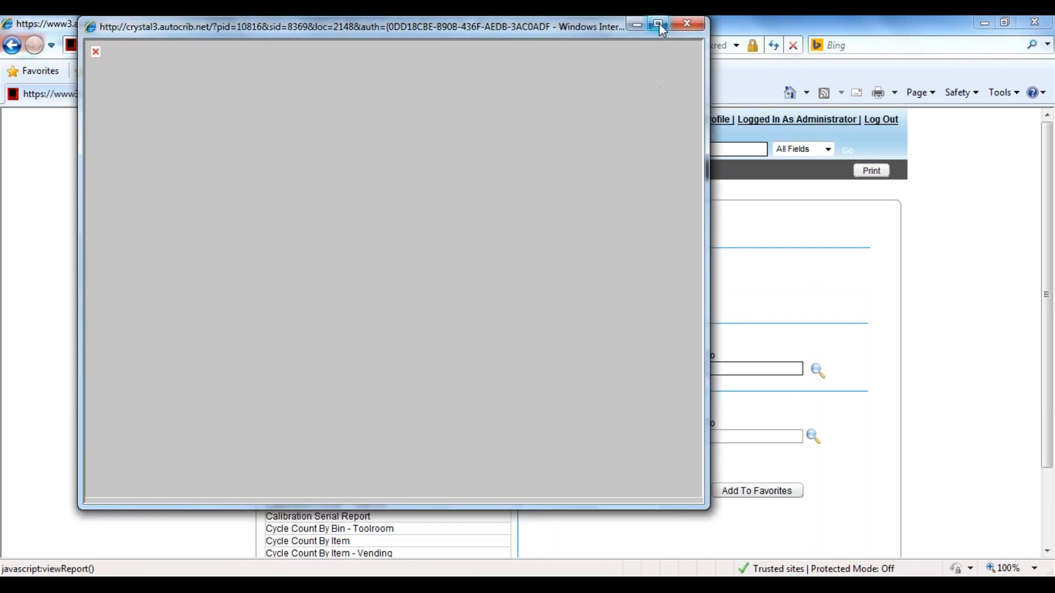
Examine the Item Master preview window at full and reduced size, check its blank image placeholder and close the preview.
{"action": "left_click", "coordinate": [659, 25]}
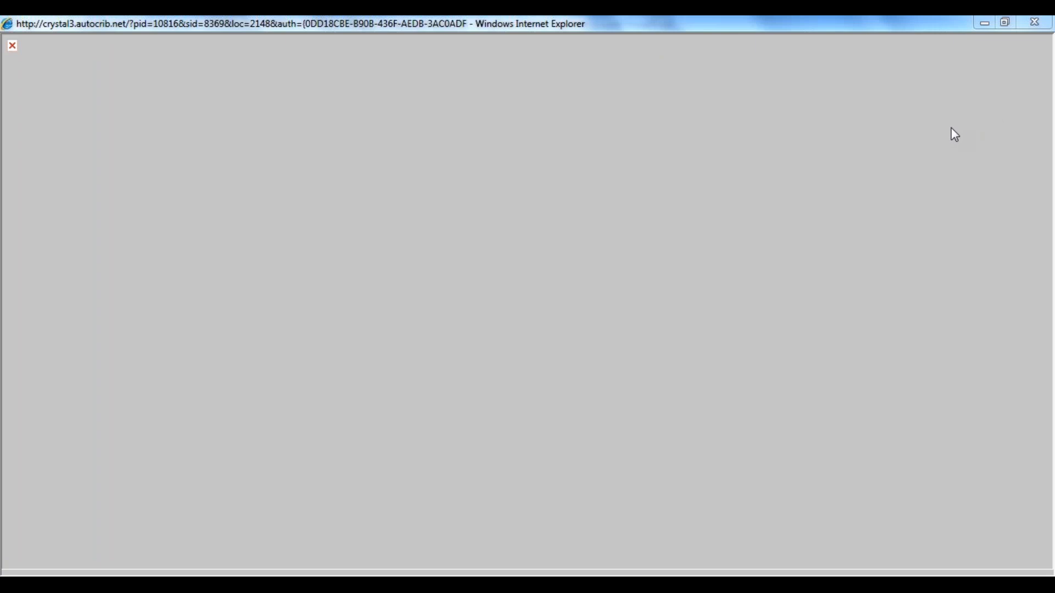
{"action": "left_click", "coordinate": [1006, 23]}
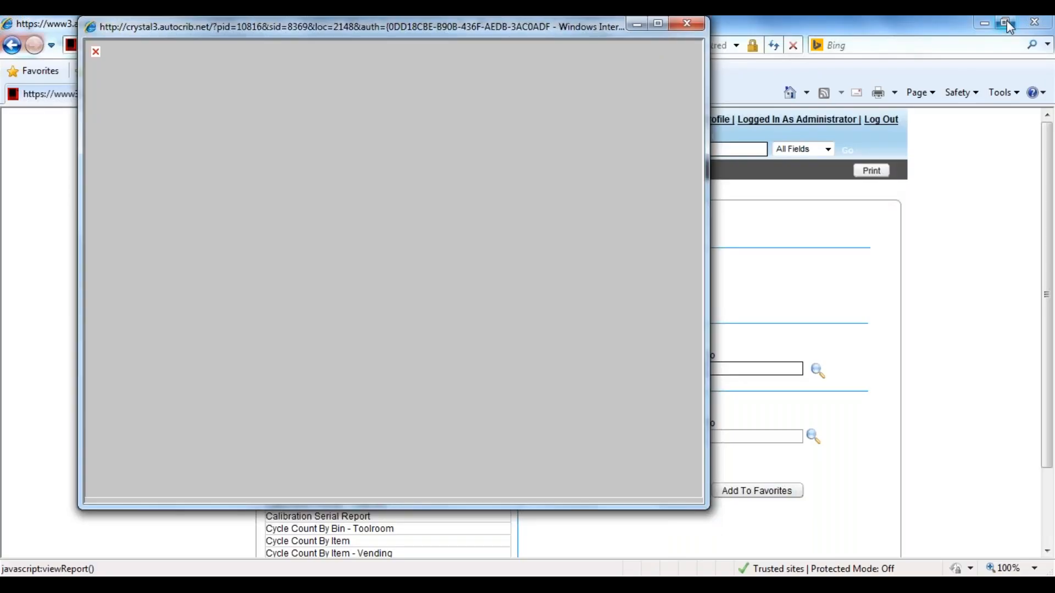
{"action": "left_click_drag", "start_coordinate": [468, 26], "coordinate": [546, 73]}
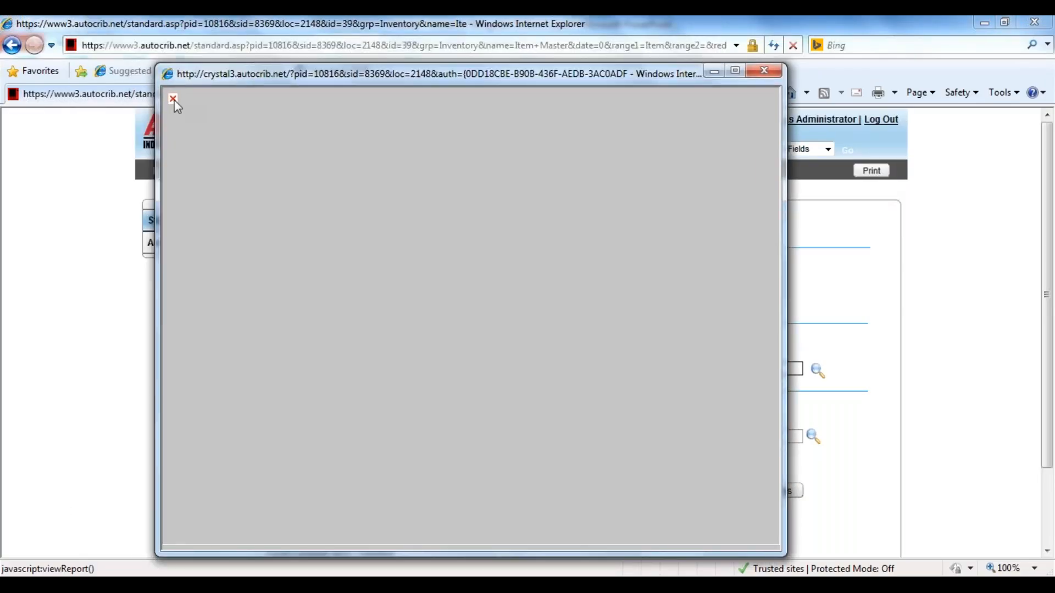
{"action": "right_click", "coordinate": [174, 100]}
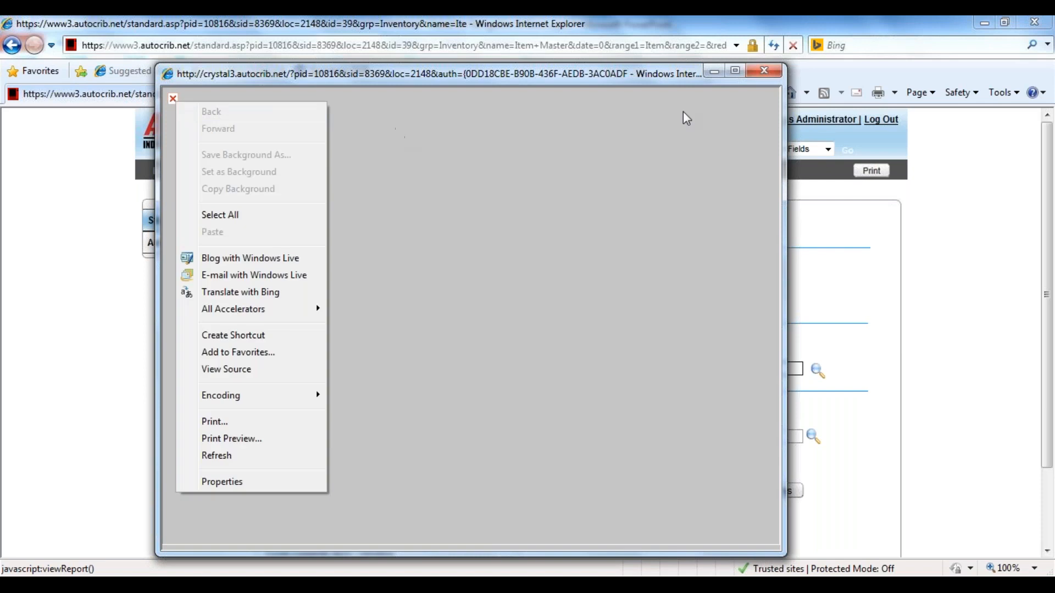
{"action": "left_click", "coordinate": [764, 72]}
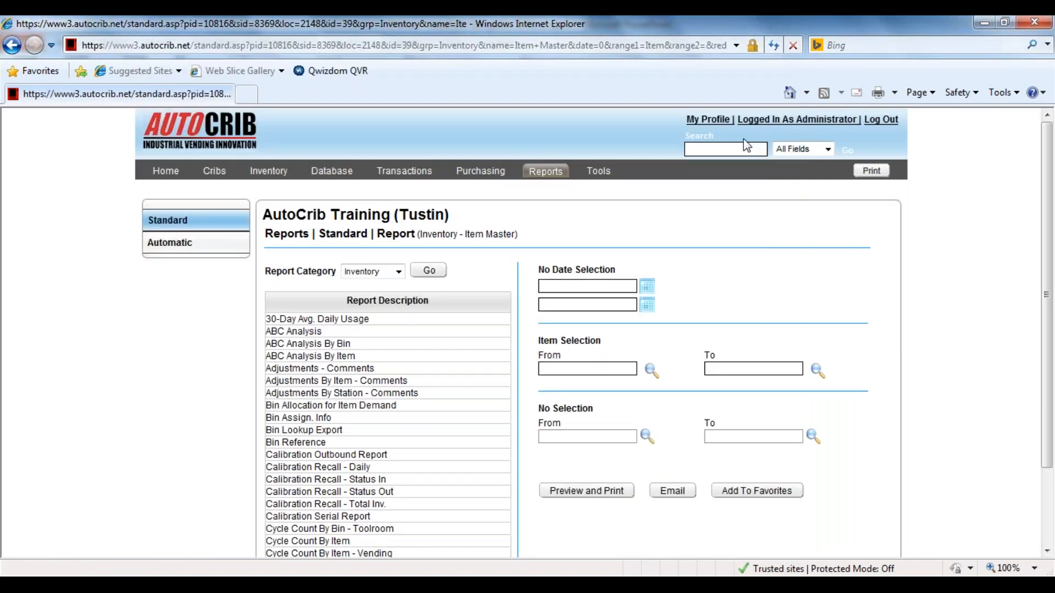
Log out of the AutoCrib.Net account and close the browser window.
{"action": "left_click", "coordinate": [879, 122]}
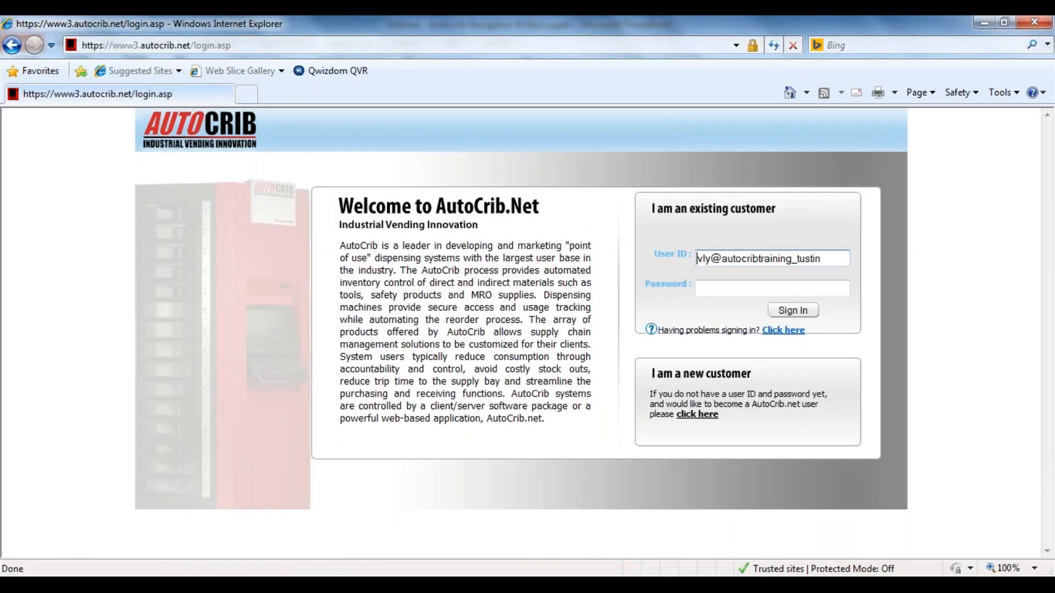
{"action": "key", "text": "Tab"}
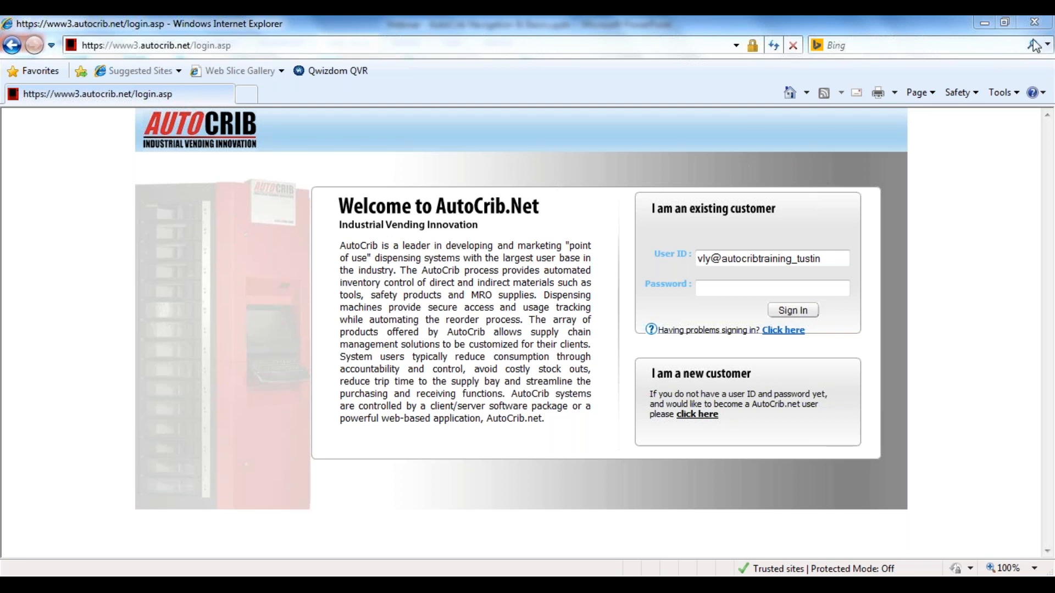
{"action": "left_click", "coordinate": [1046, 26]}
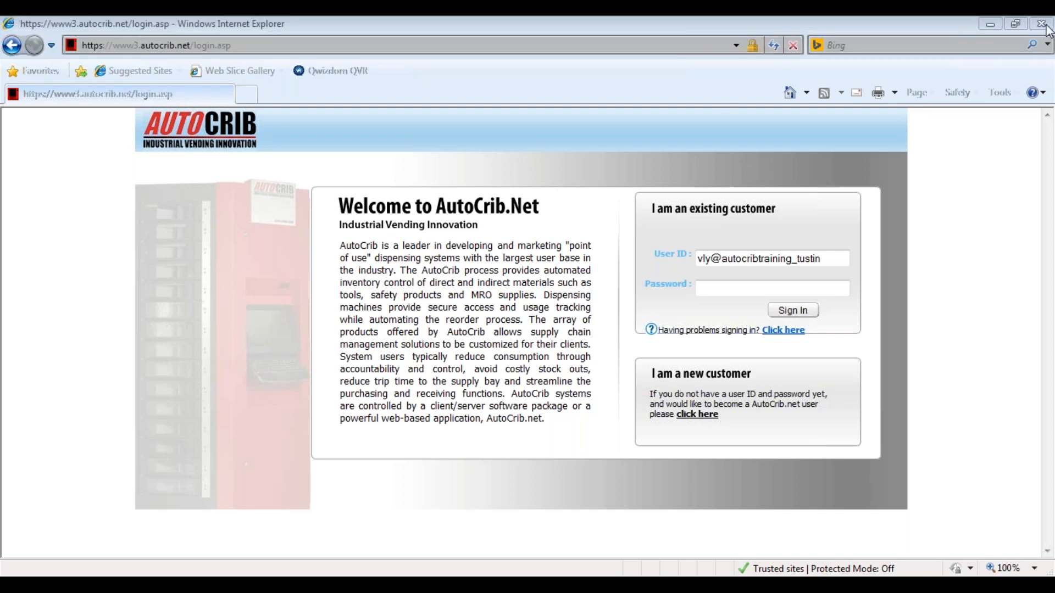